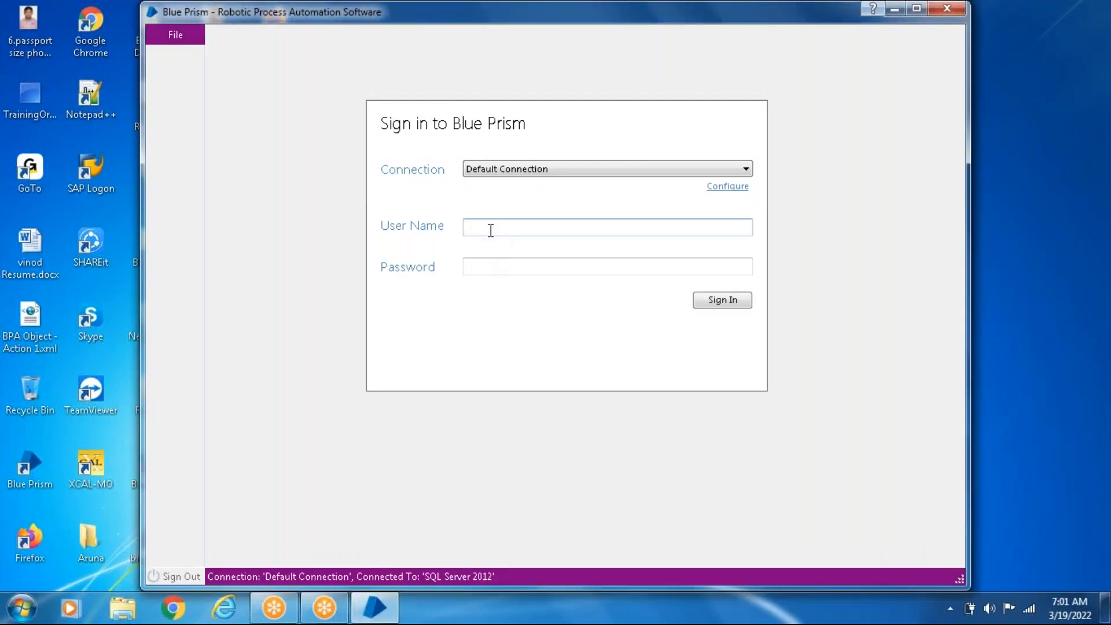
- Sign in over the Default Connection as admin with the account password, and maximize the application window
text(admin)
key(Tab)
text(admin1)
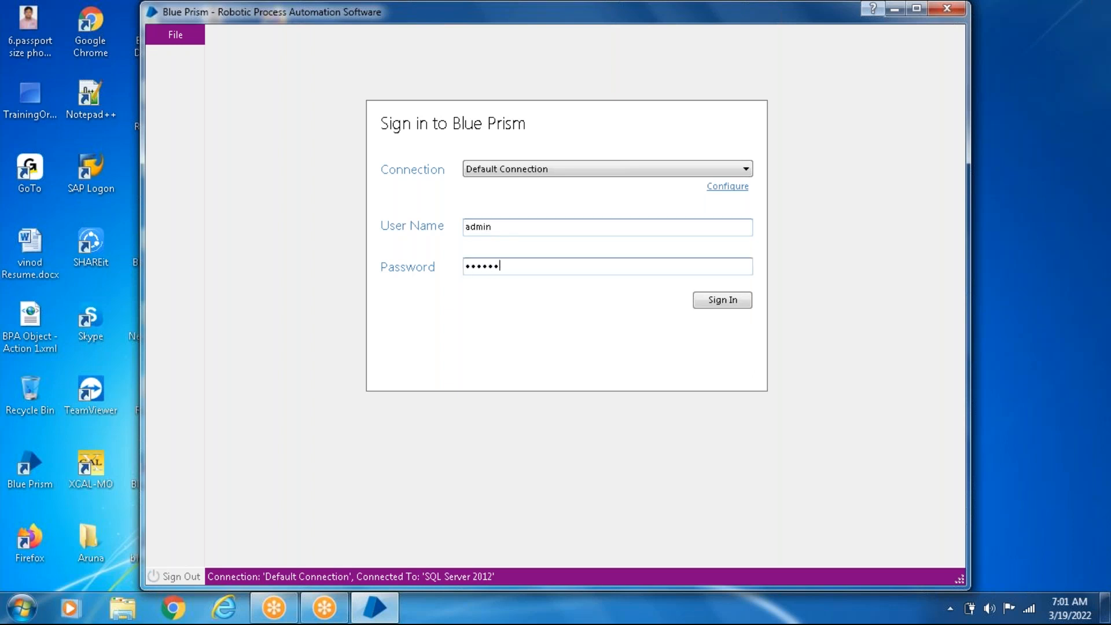
click(708, 306)
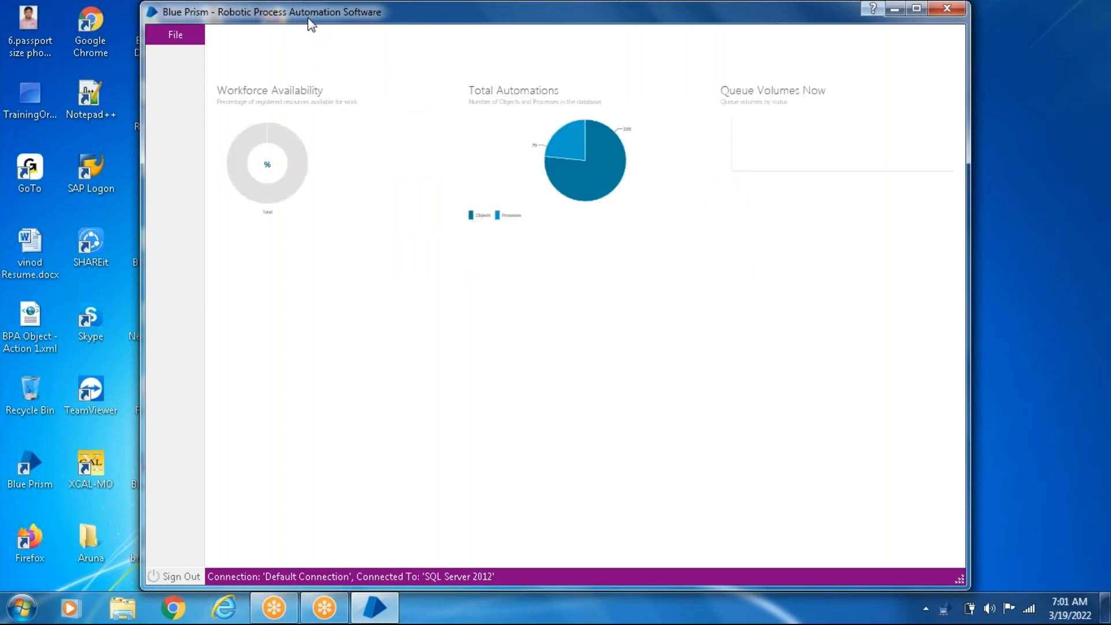
drag(310, 19, 288, 159)
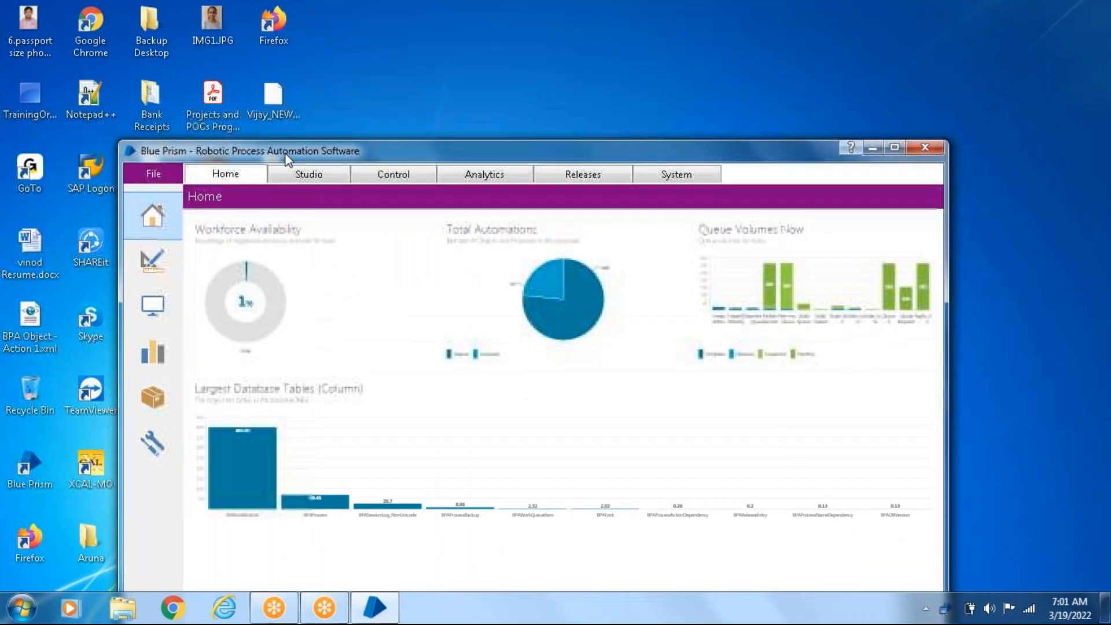
click(894, 147)
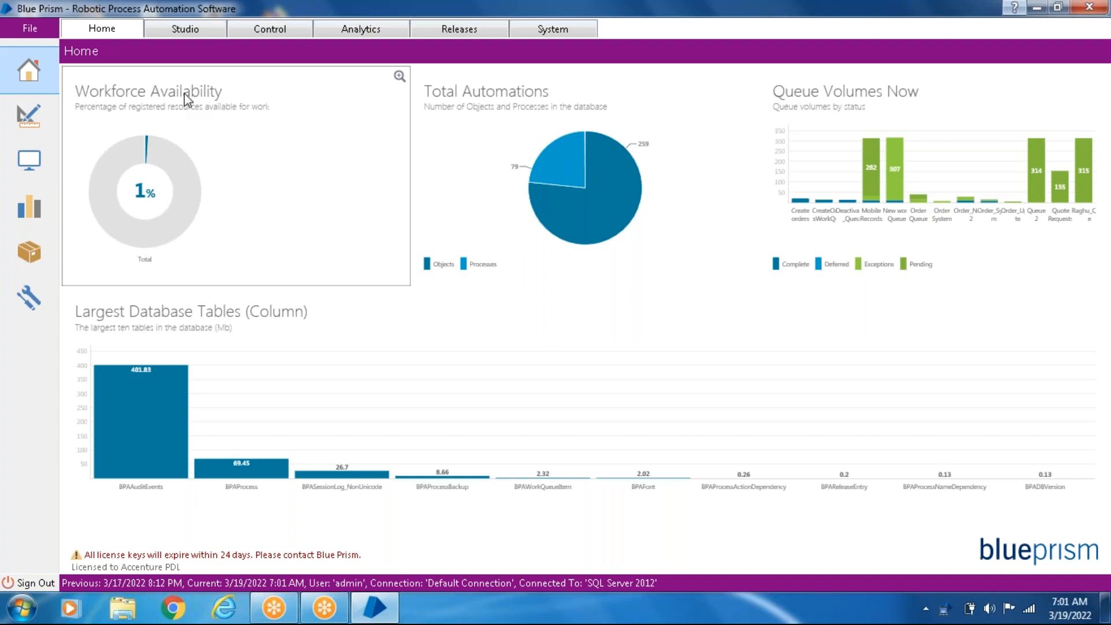
- Show the Studio area and collapse its Processes and Objects groups
click(197, 30)
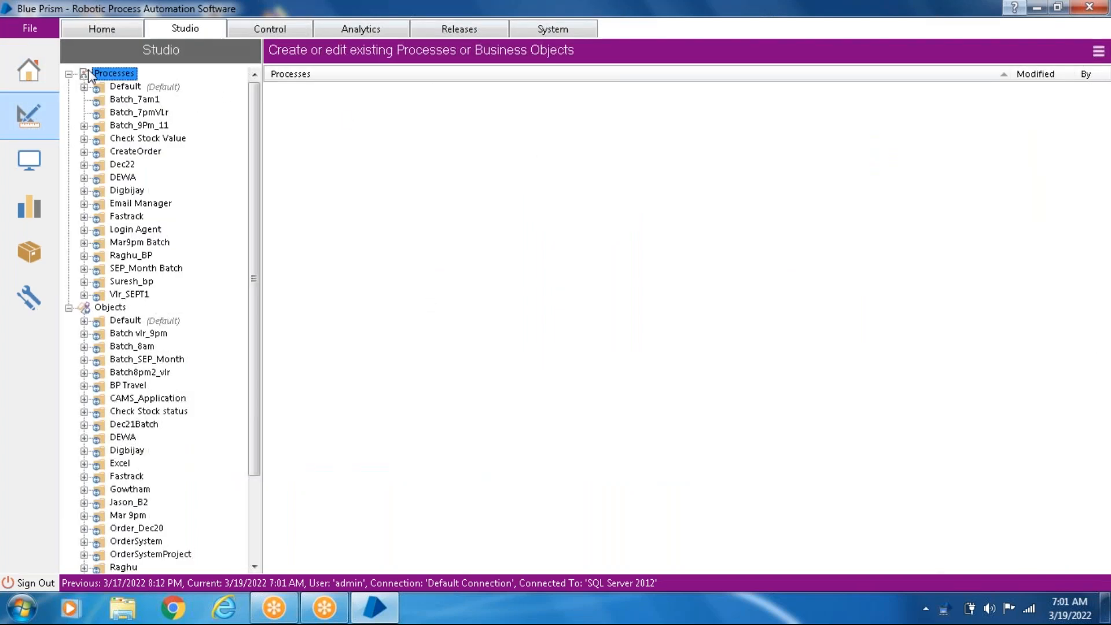
click(70, 74)
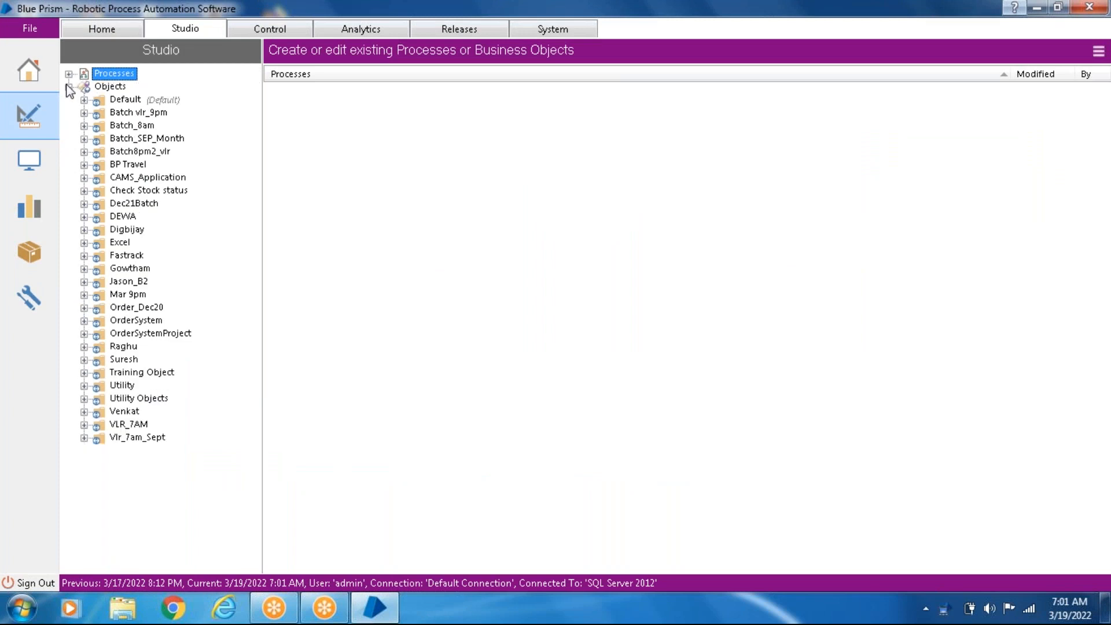
click(68, 87)
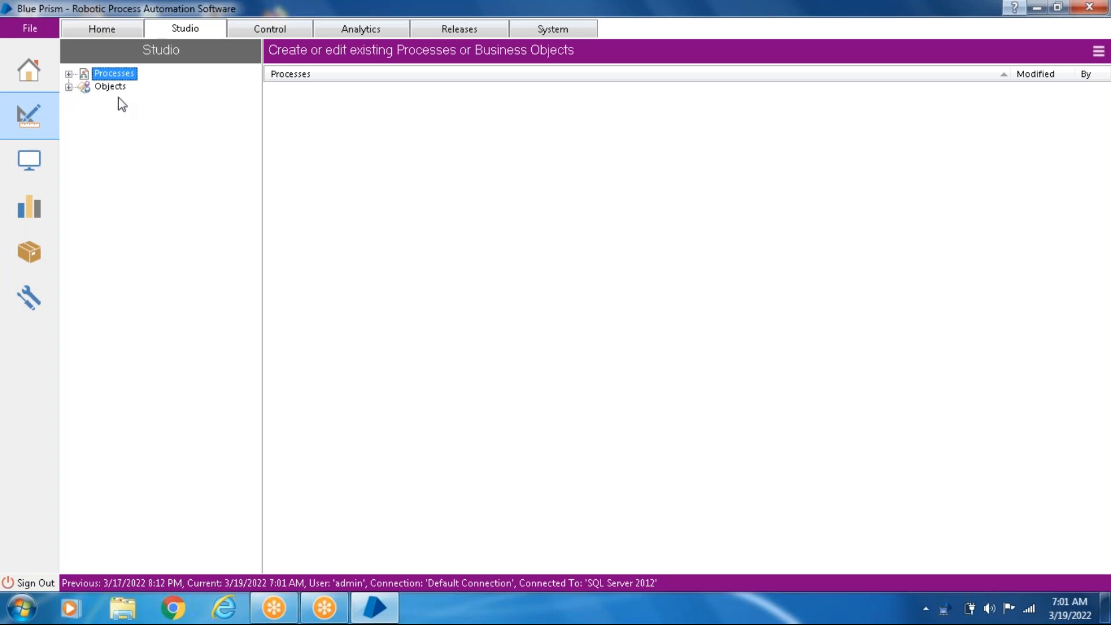
- Show the Control area and collapse its Session Management, Queue Management and Scheduler groups
click(258, 29)
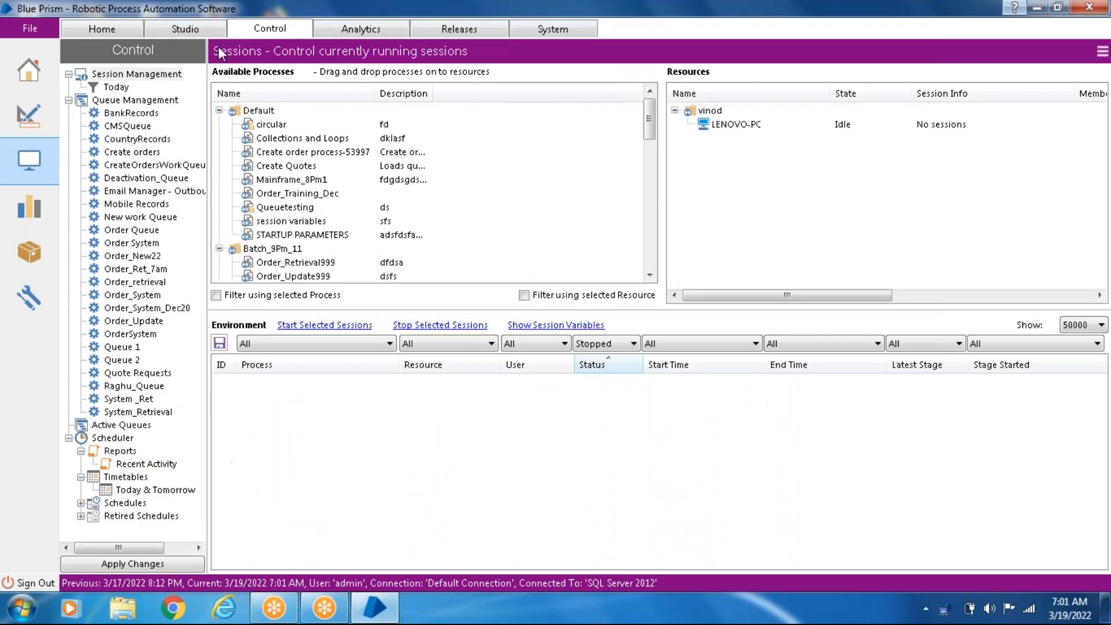
click(68, 75)
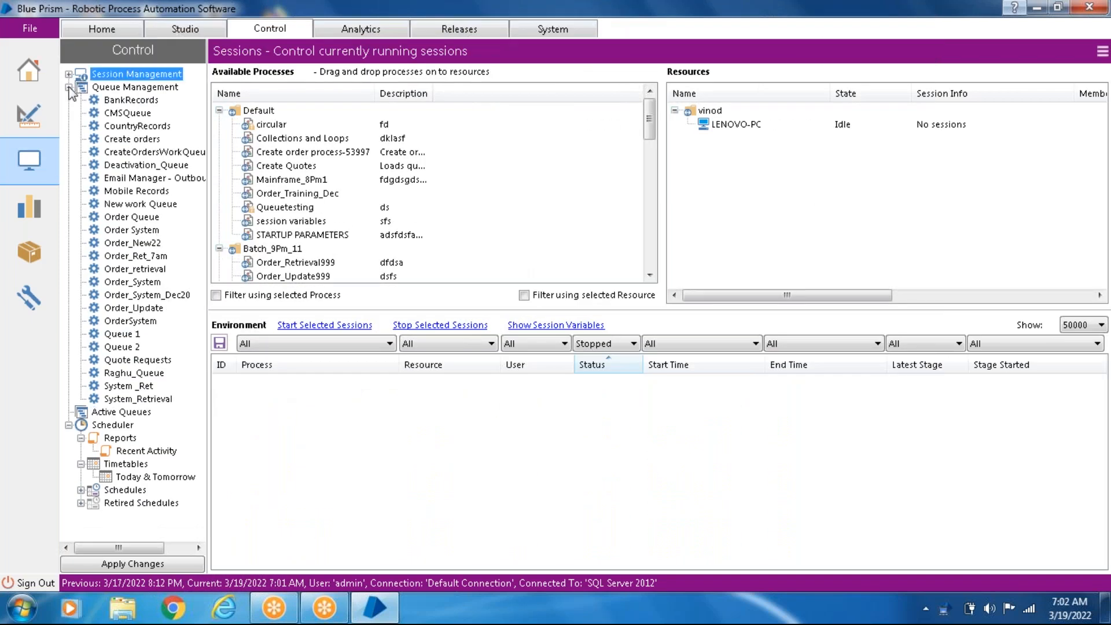
click(68, 88)
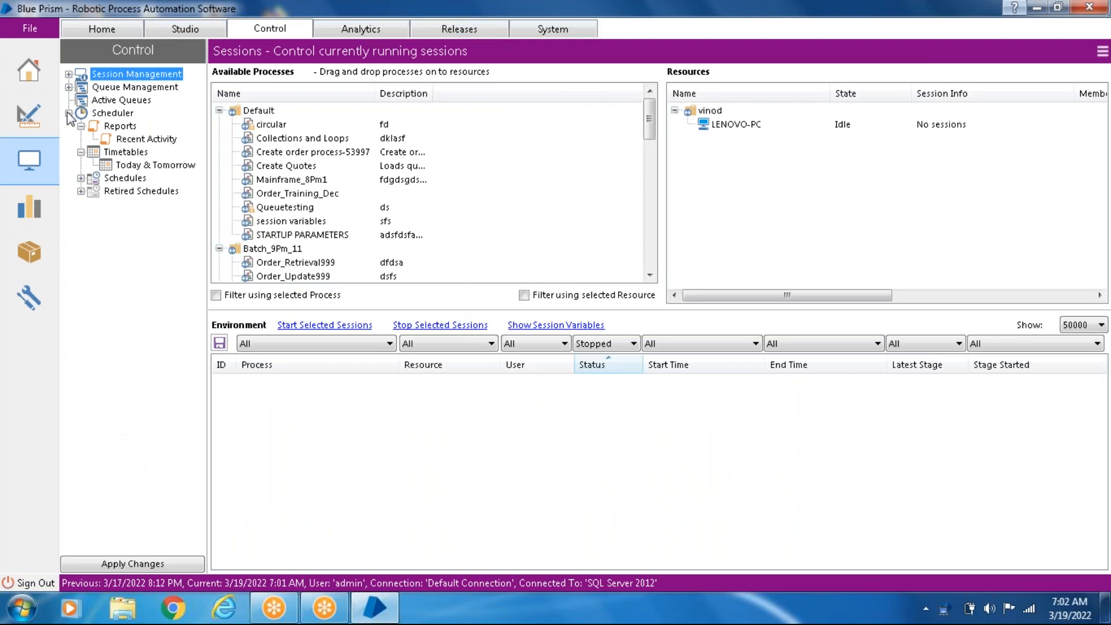
click(68, 114)
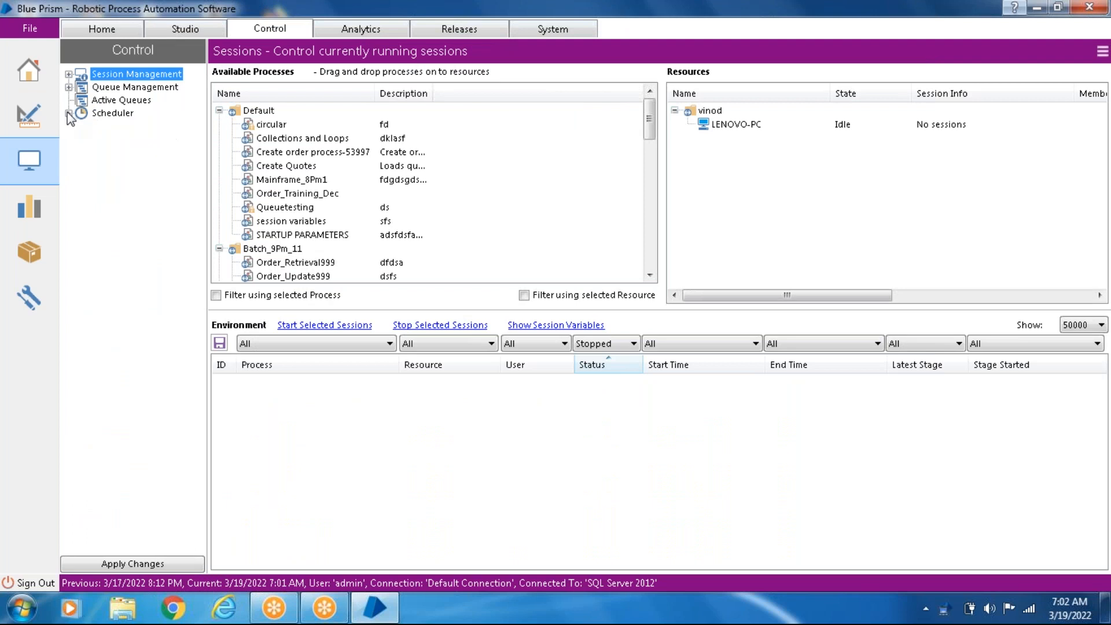
- View the default dashboard in Analytics and the package overview in Releases
click(350, 30)
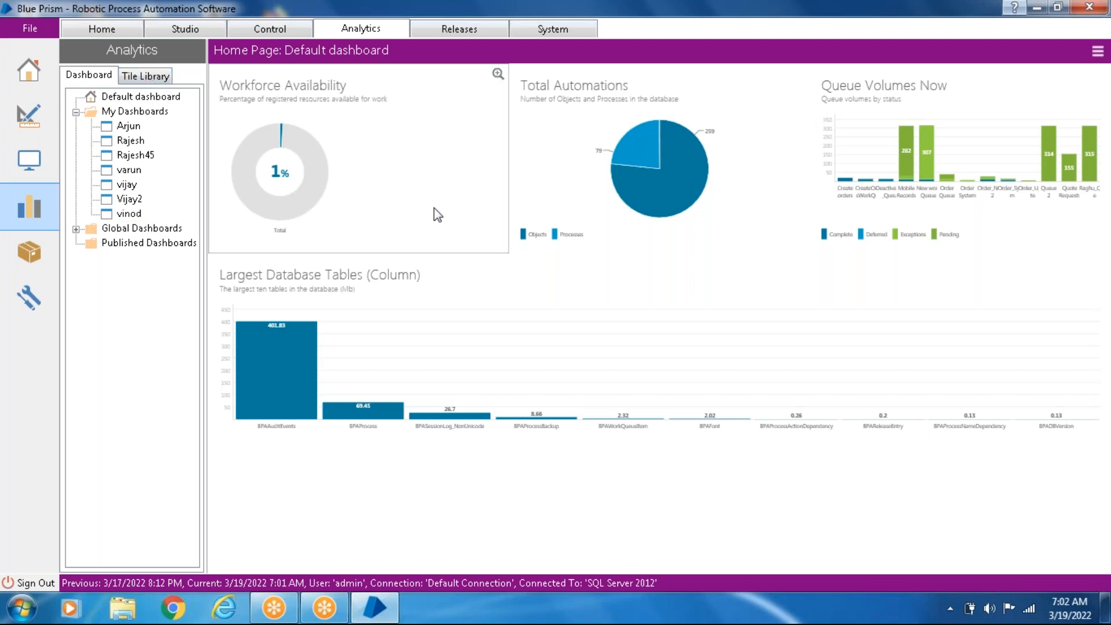
mouse_move(633, 183)
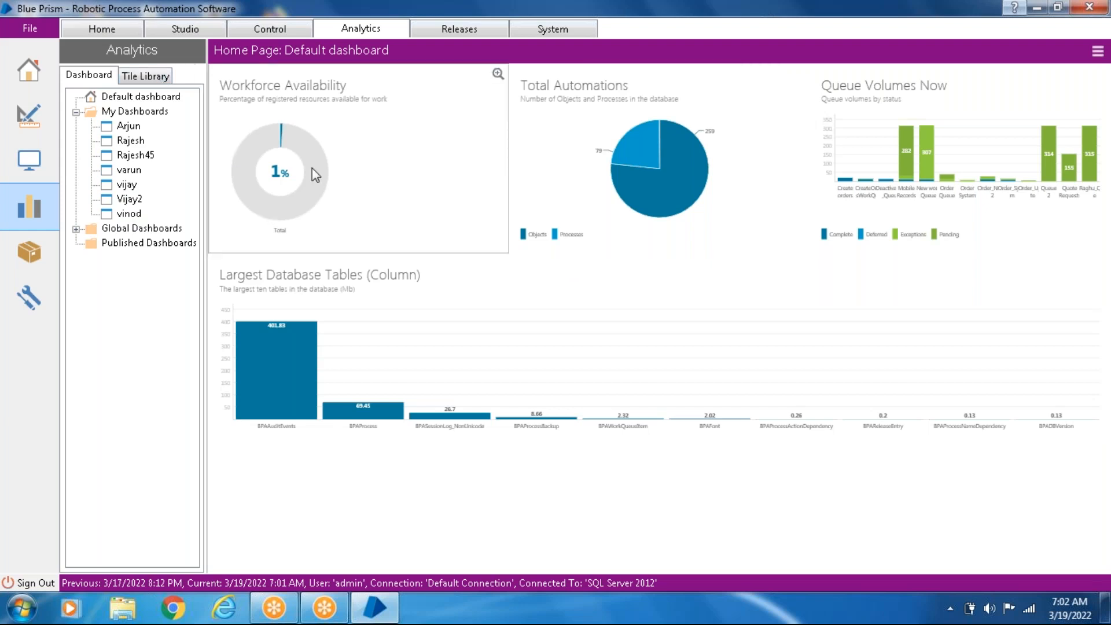
click(463, 30)
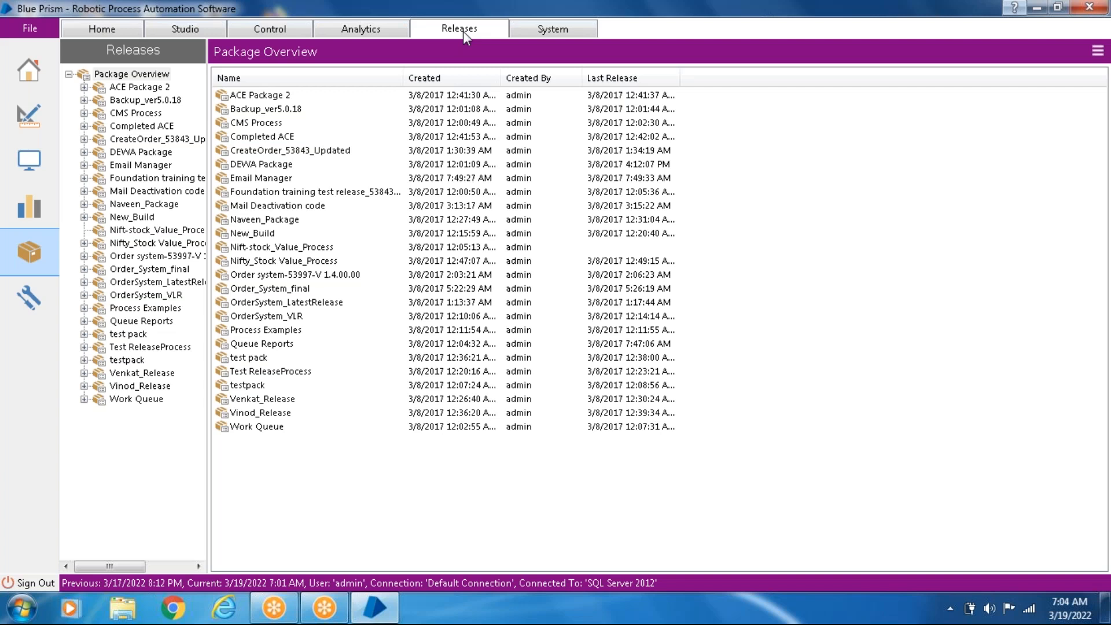
- Review the System area's Processes pages: Exposure, Management, History, Exception Types and Environment Variables
click(530, 30)
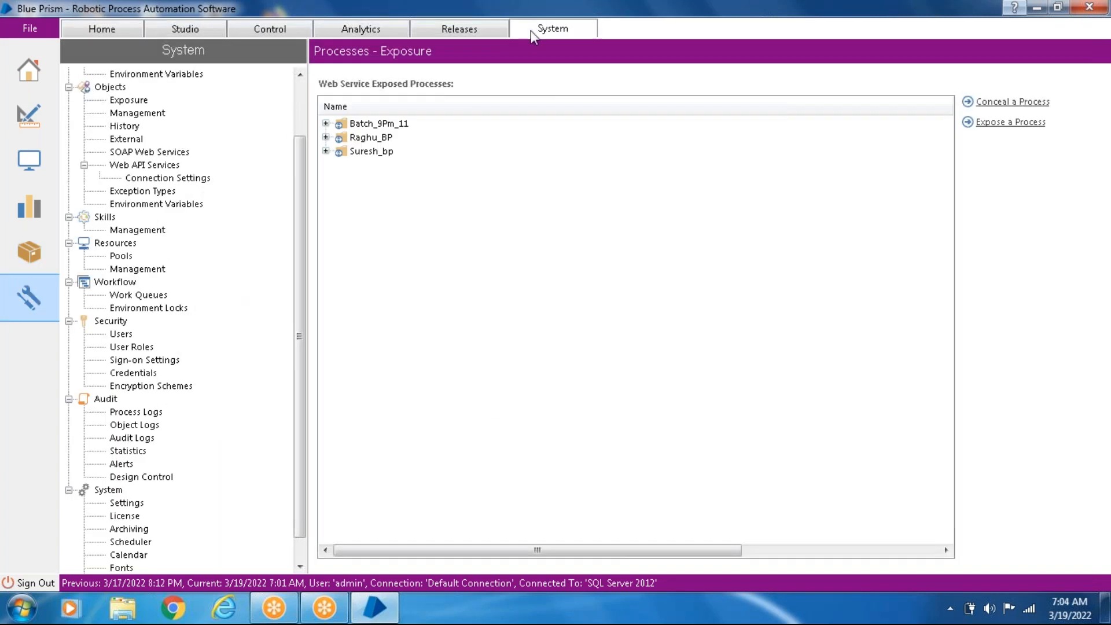
scroll(300, 115, up, 2)
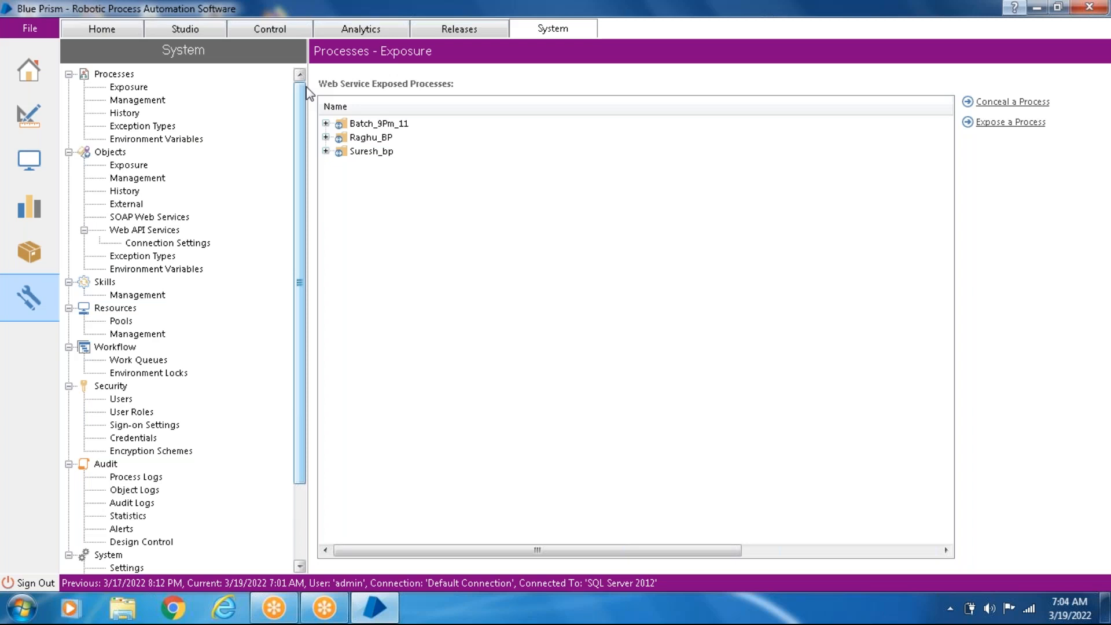
drag(302, 169, 309, 140)
click(161, 101)
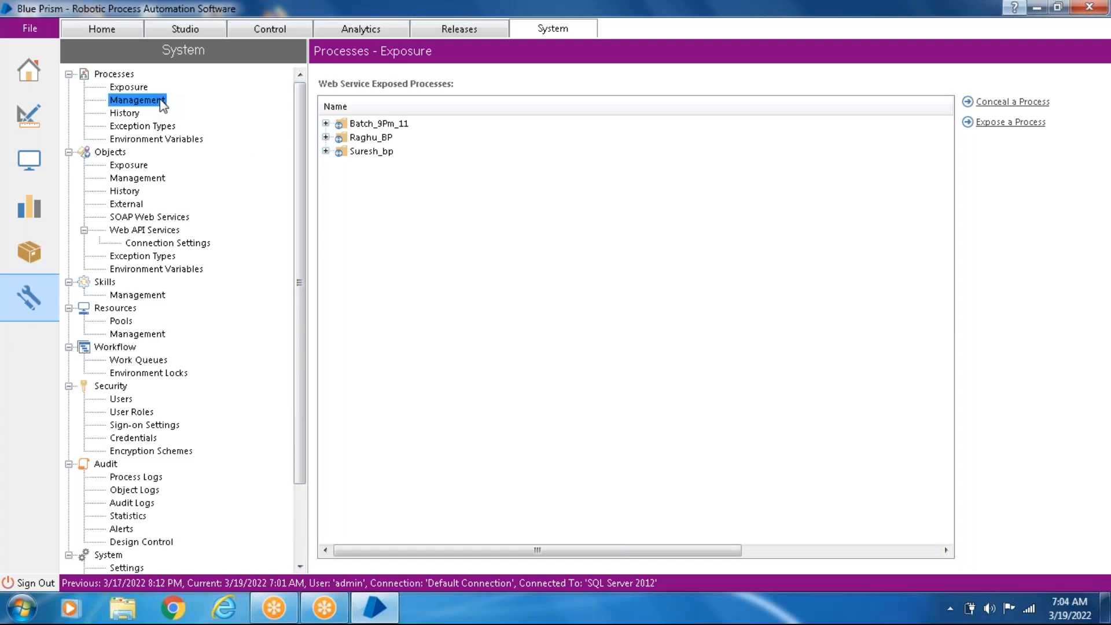
click(134, 116)
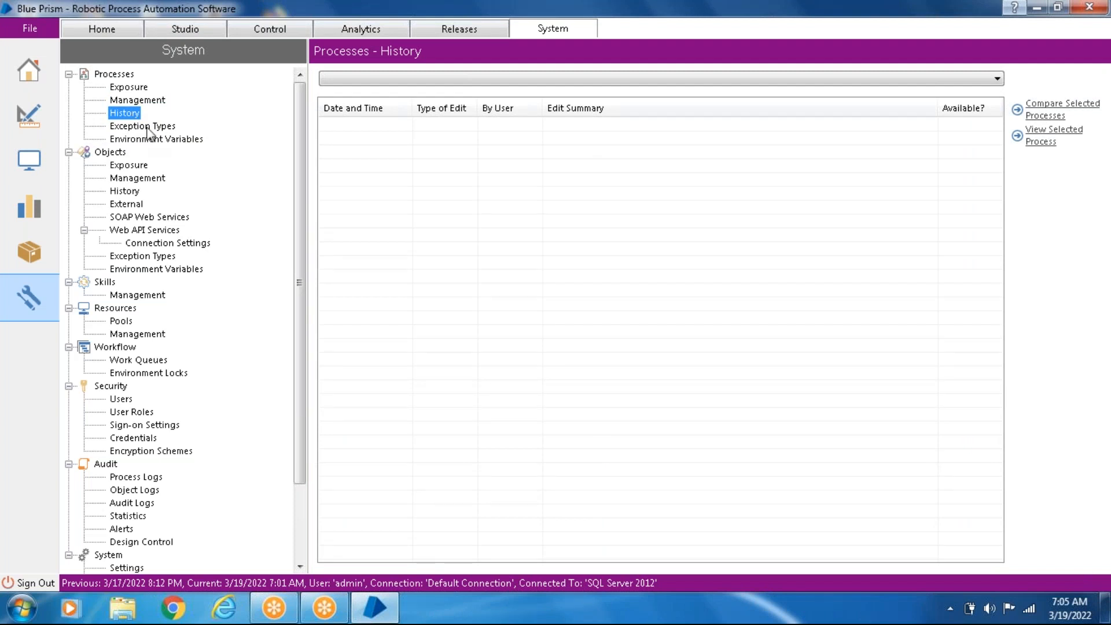
click(150, 129)
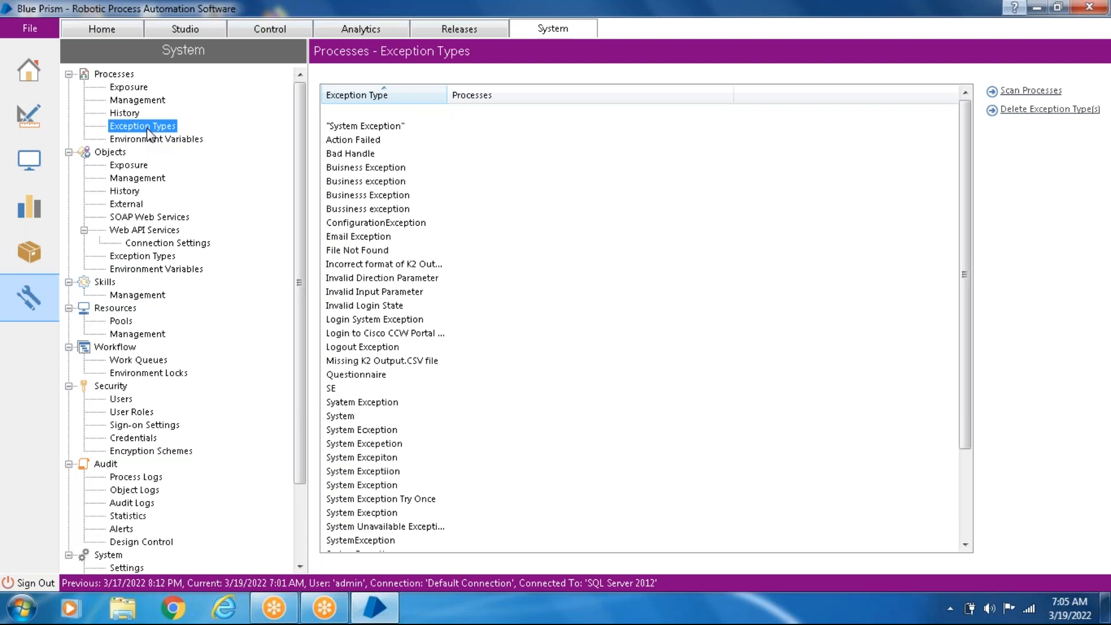
click(156, 142)
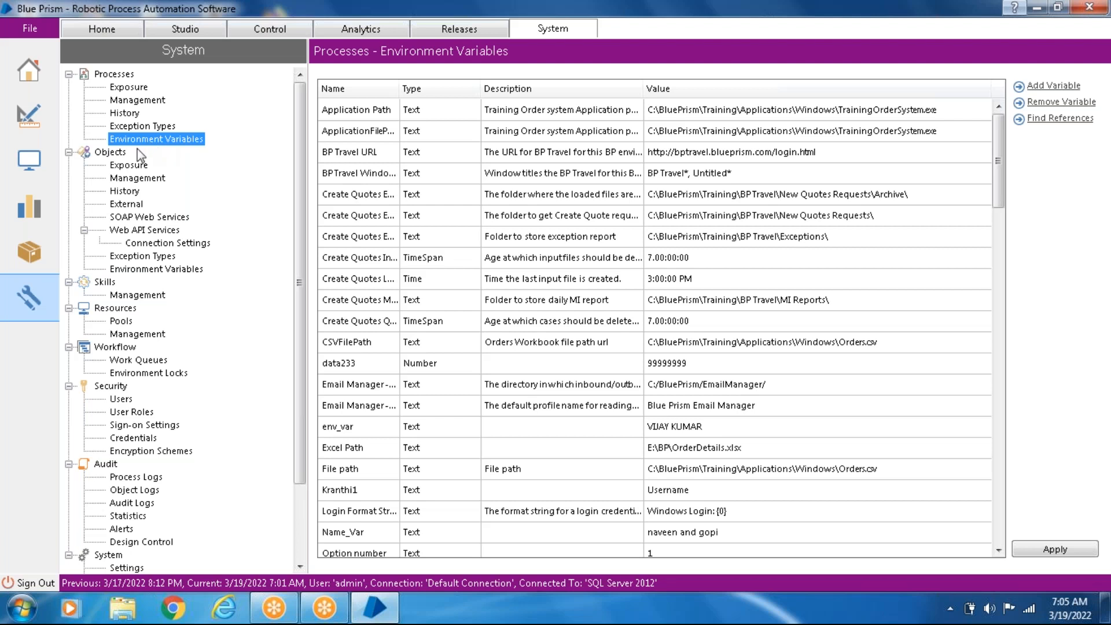
- Review the Objects pages in System: Exposure, Management, History, External, SOAP Web Services, Web API Services and Environment Variables
click(111, 153)
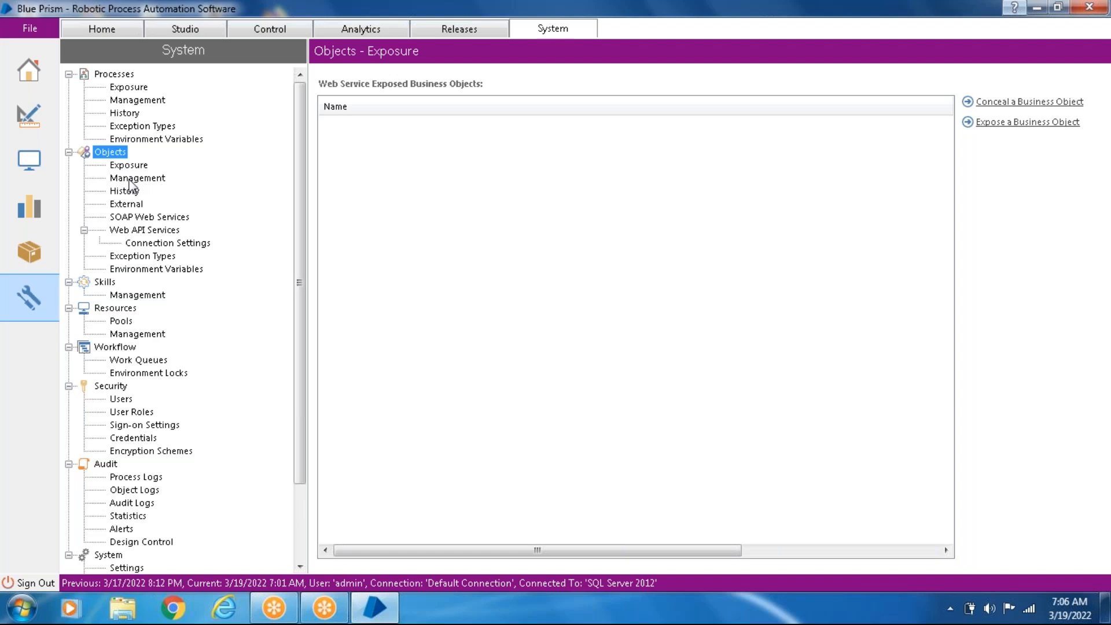
click(130, 180)
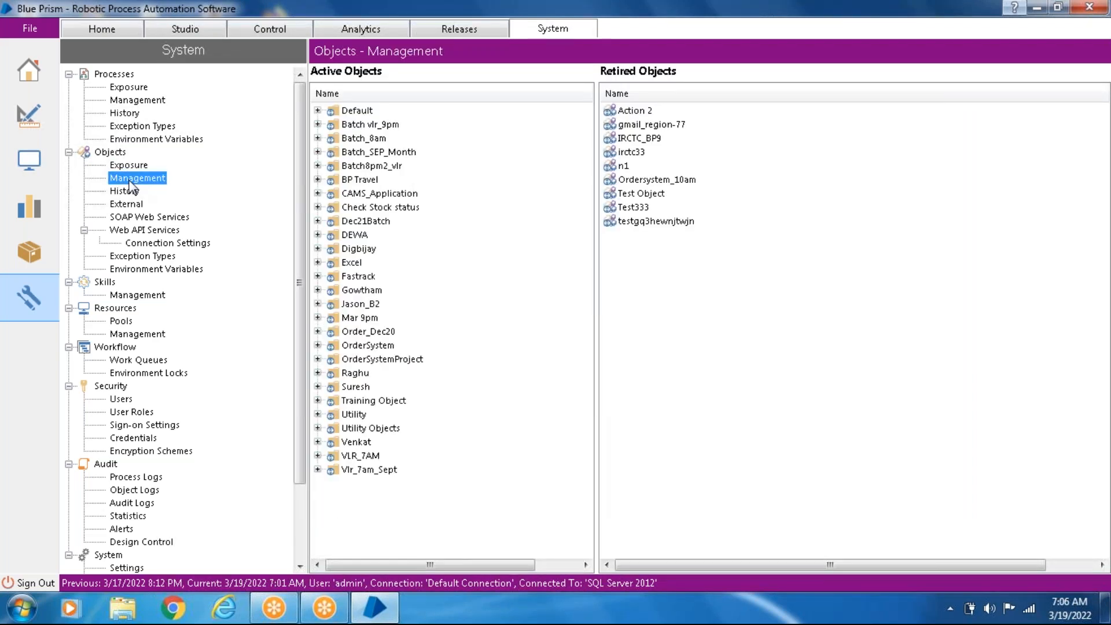
click(133, 196)
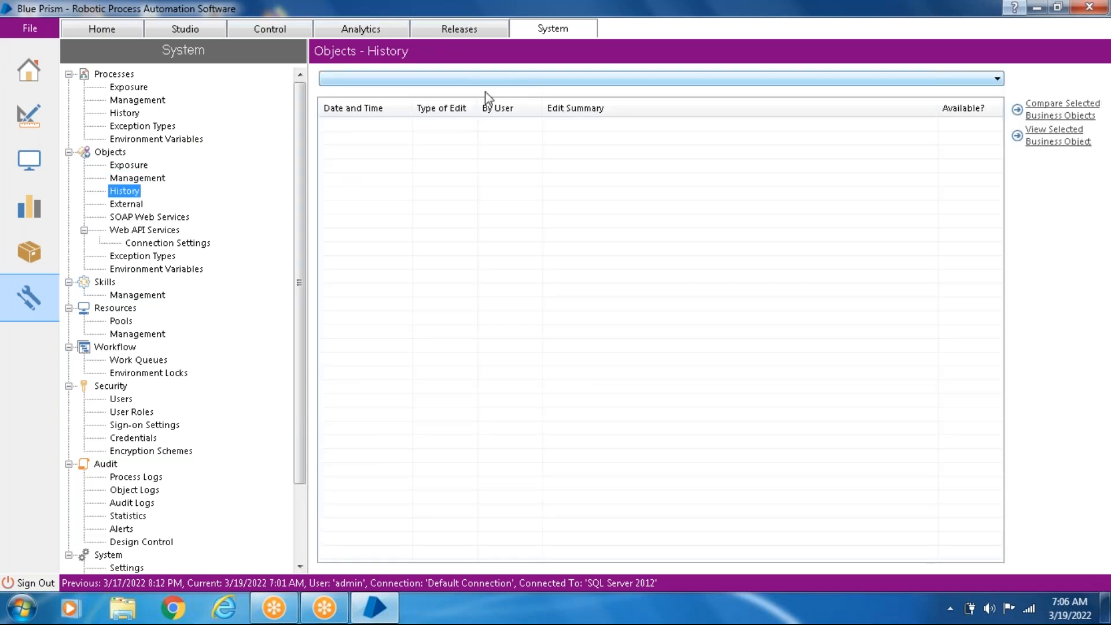
click(139, 207)
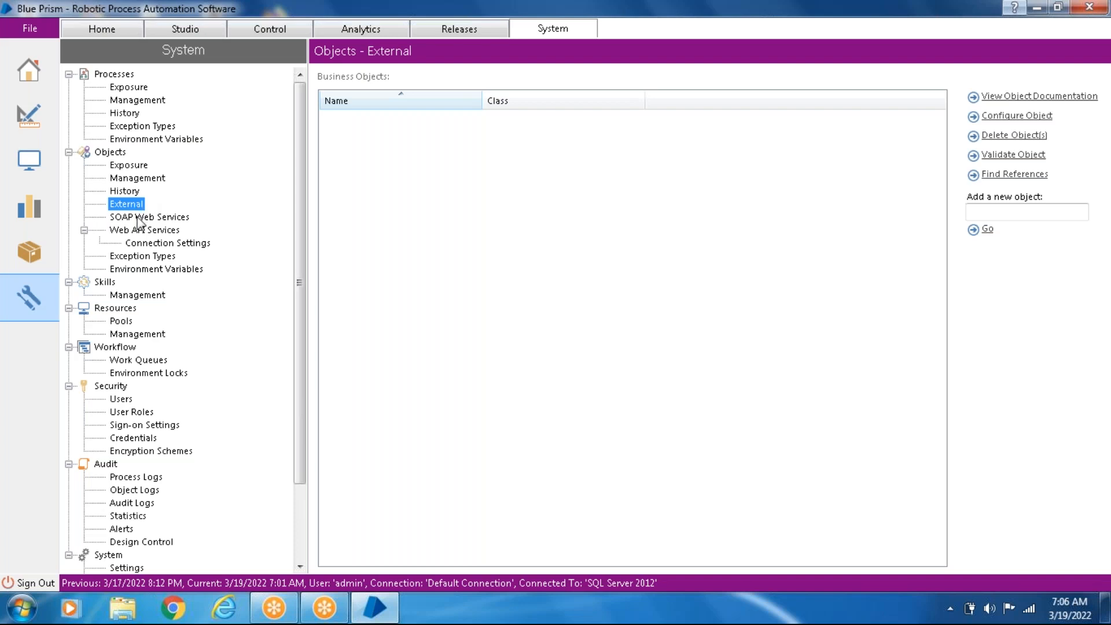
click(139, 218)
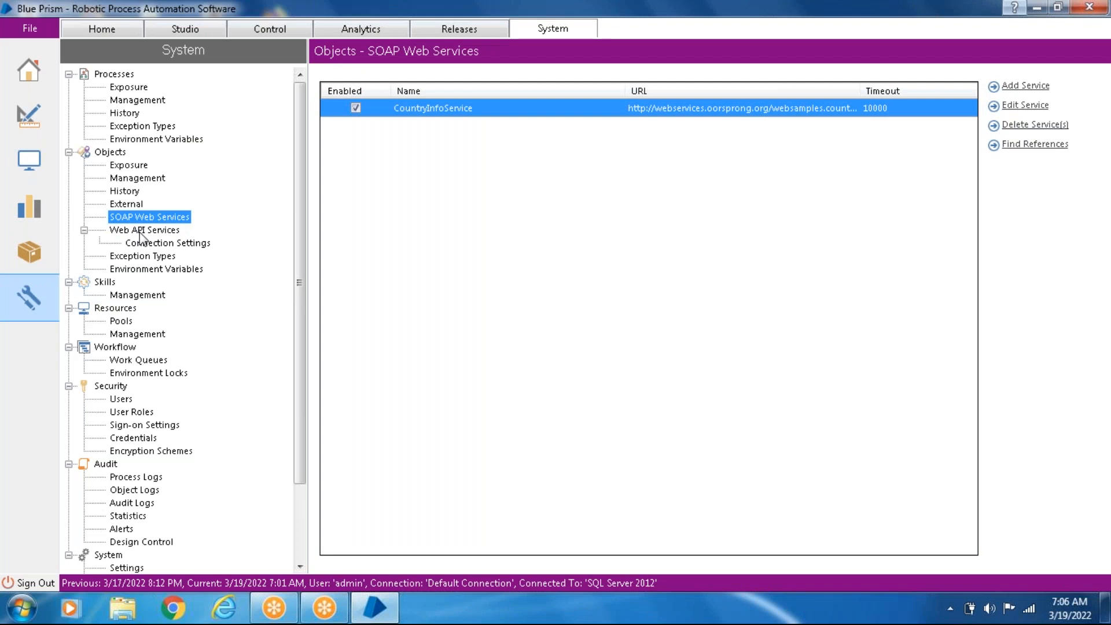
click(141, 231)
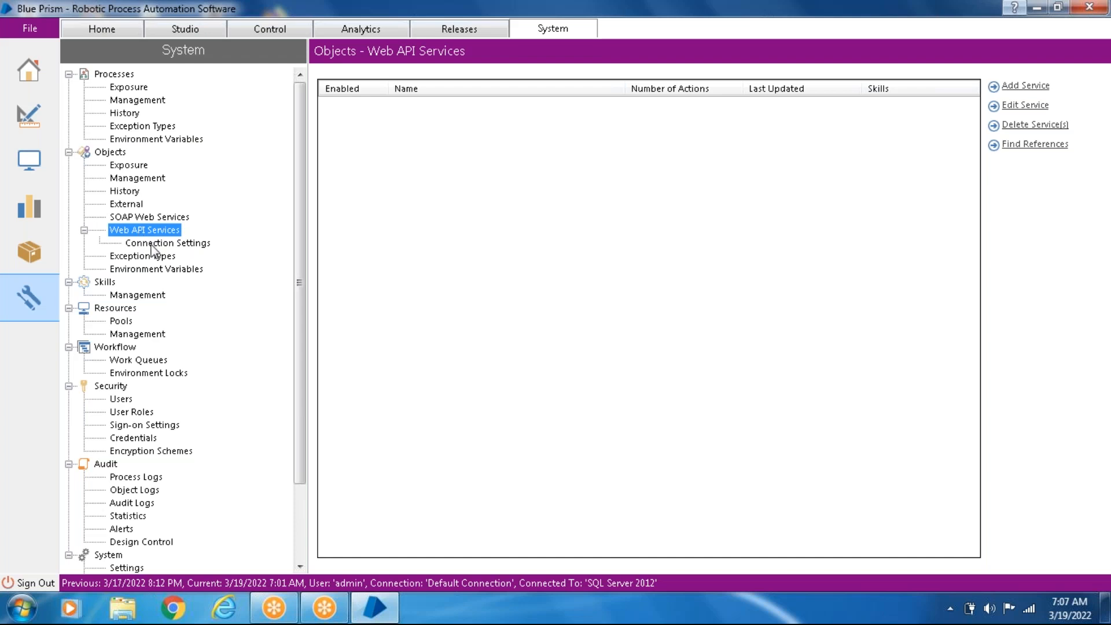
click(144, 271)
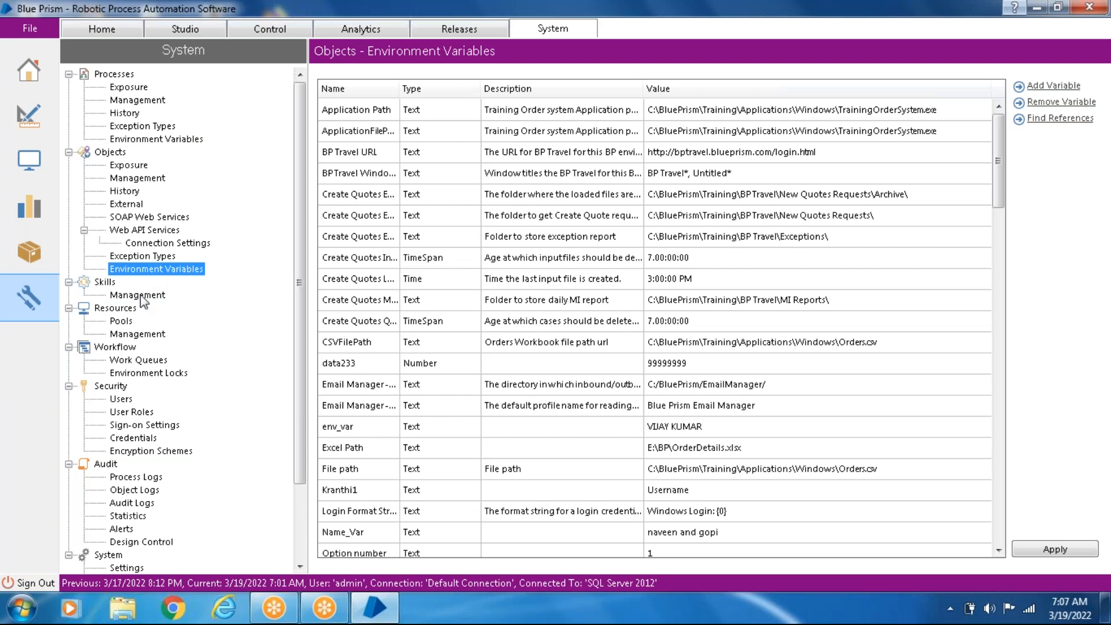
- View the Skills Management page and the Resources Pools page in System
click(104, 282)
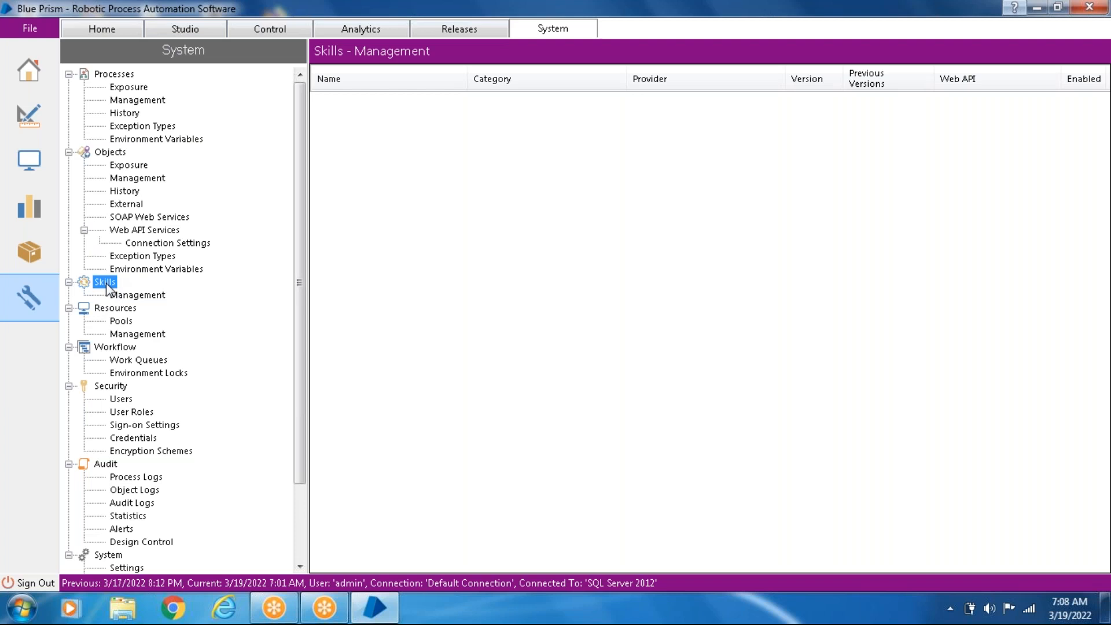
click(133, 296)
click(119, 313)
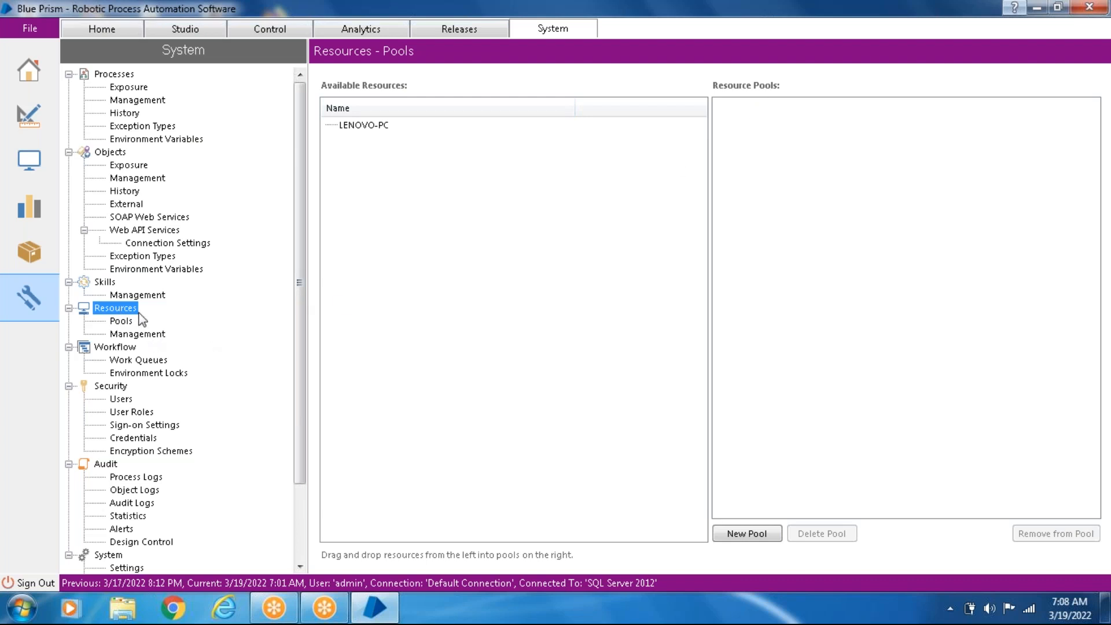
click(123, 322)
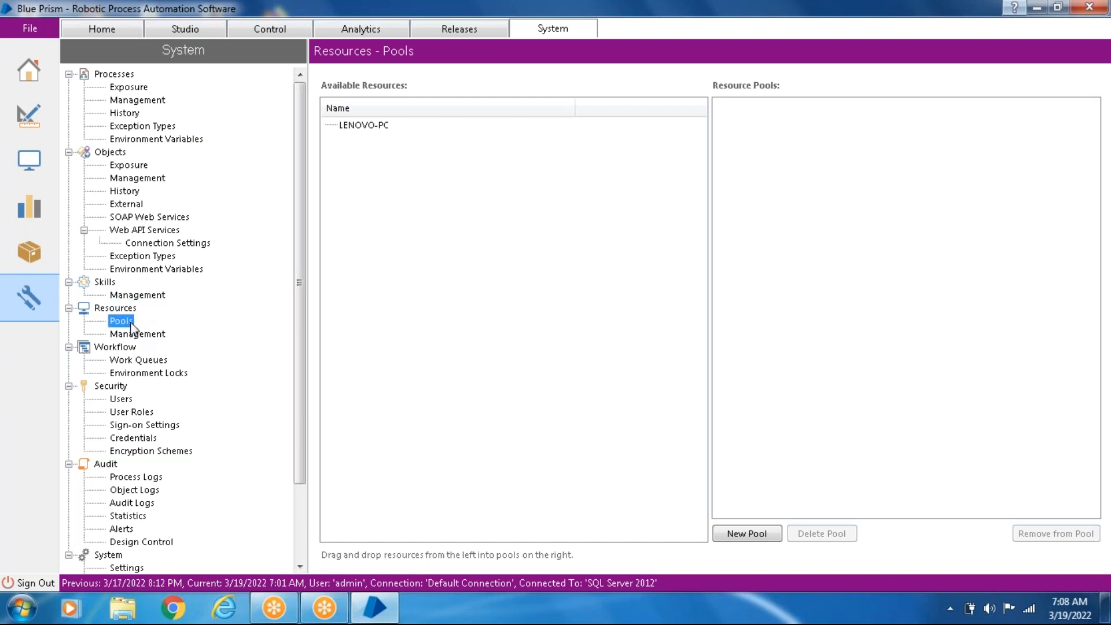
- Try to create a new resource pool named "UK Pool"
click(372, 131)
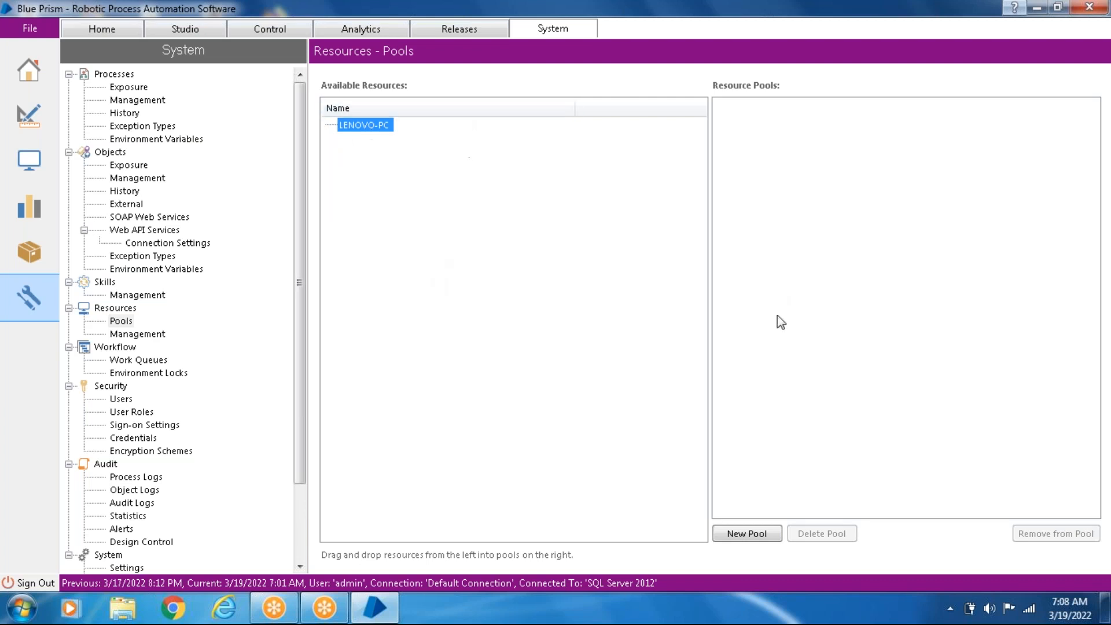
click(757, 534)
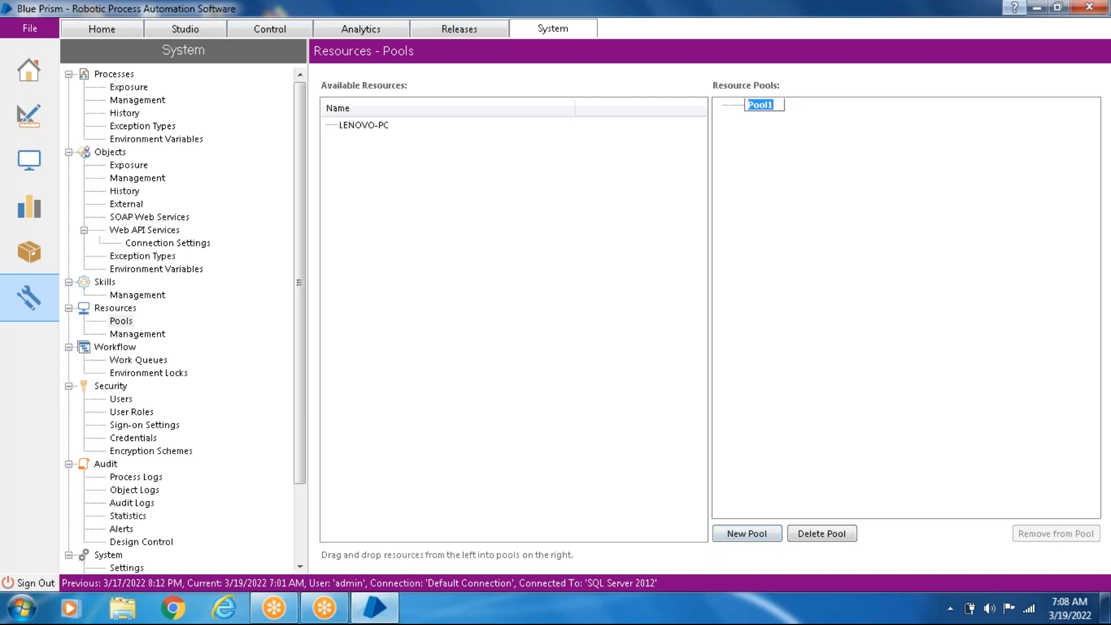
key(BackSpace)
text(UK Pool)
click(373, 127)
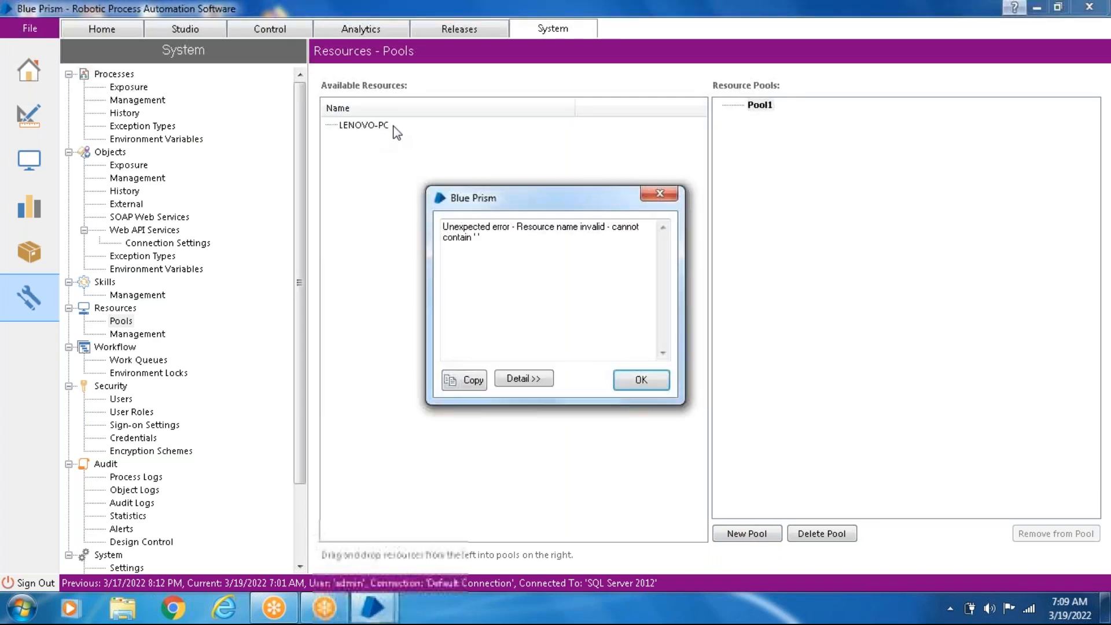
click(653, 193)
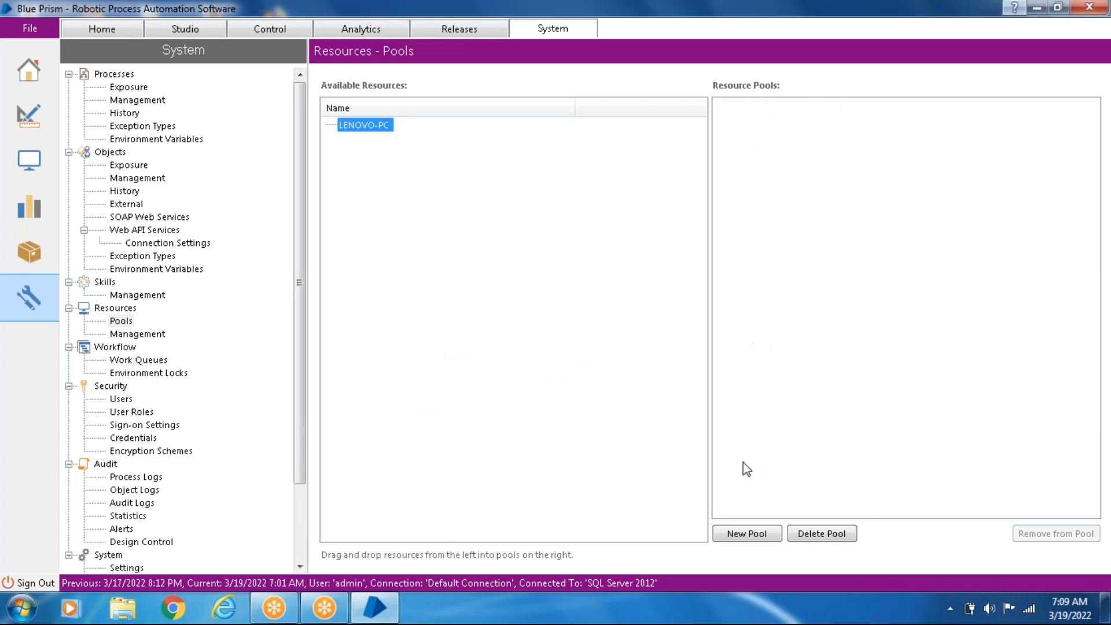
- Try to add a resource pool named "UK Pool", select the LENOVO-PC resource and dismiss the message
click(748, 534)
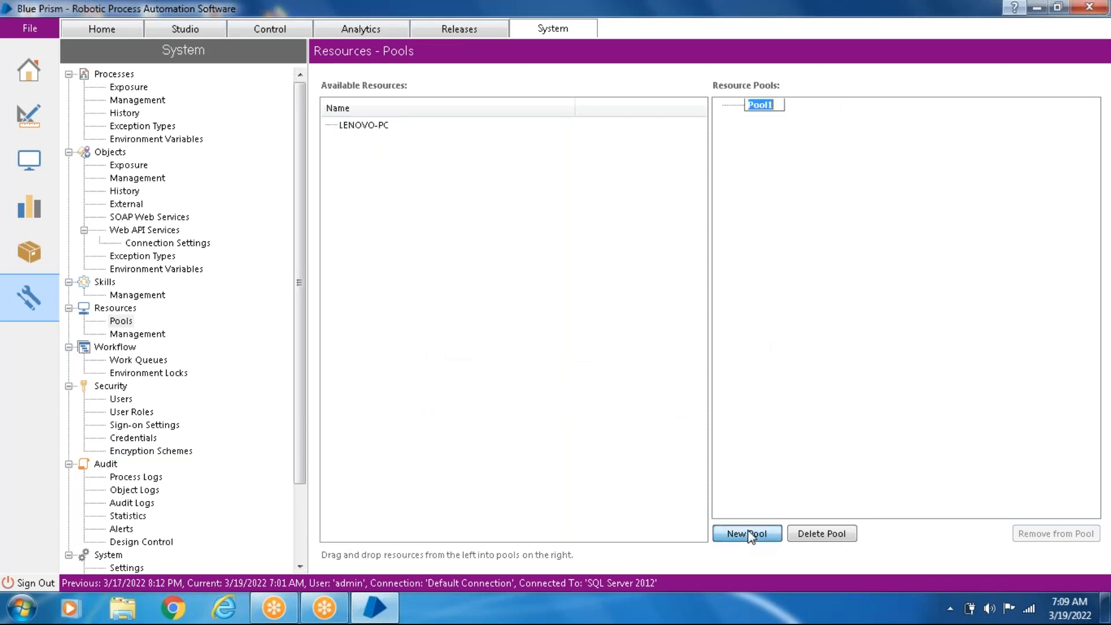
key(BackSpace)
text(UK Pool)
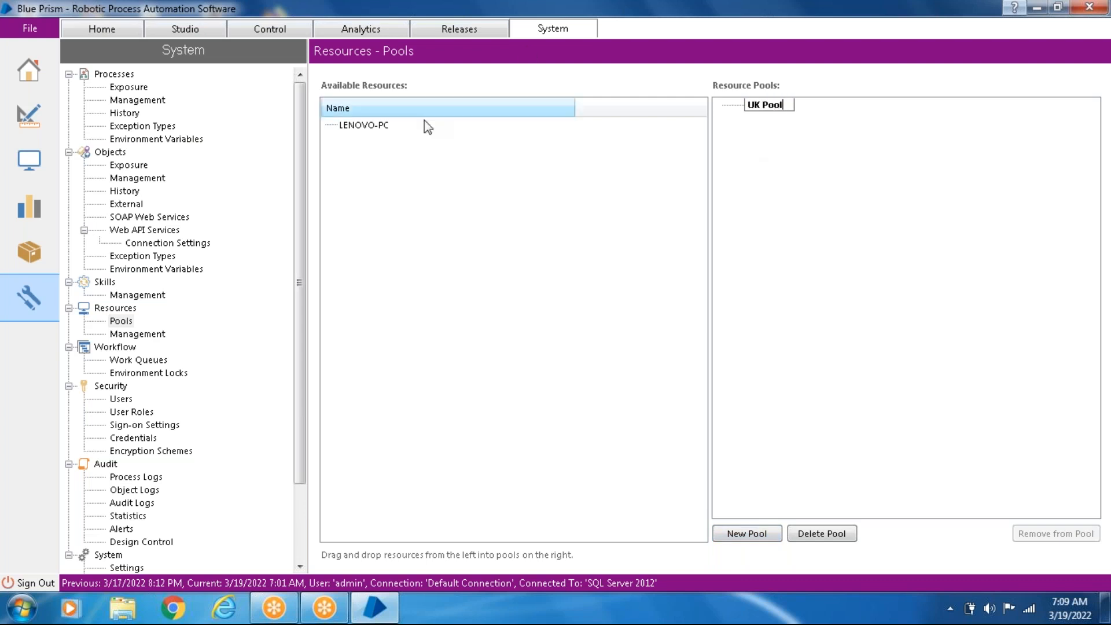
click(362, 125)
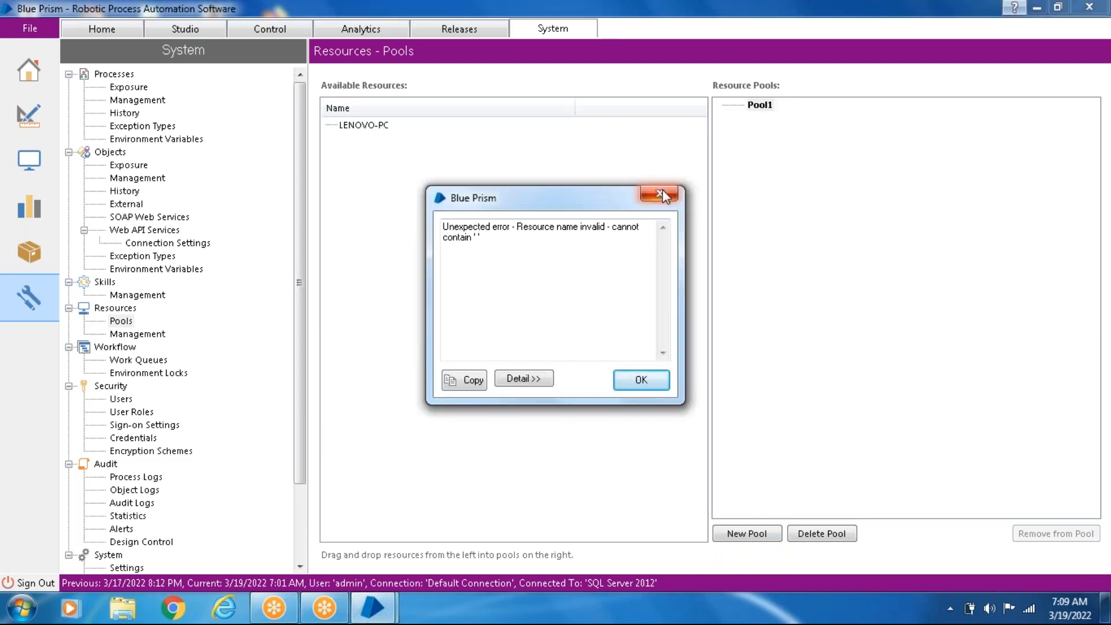
click(664, 195)
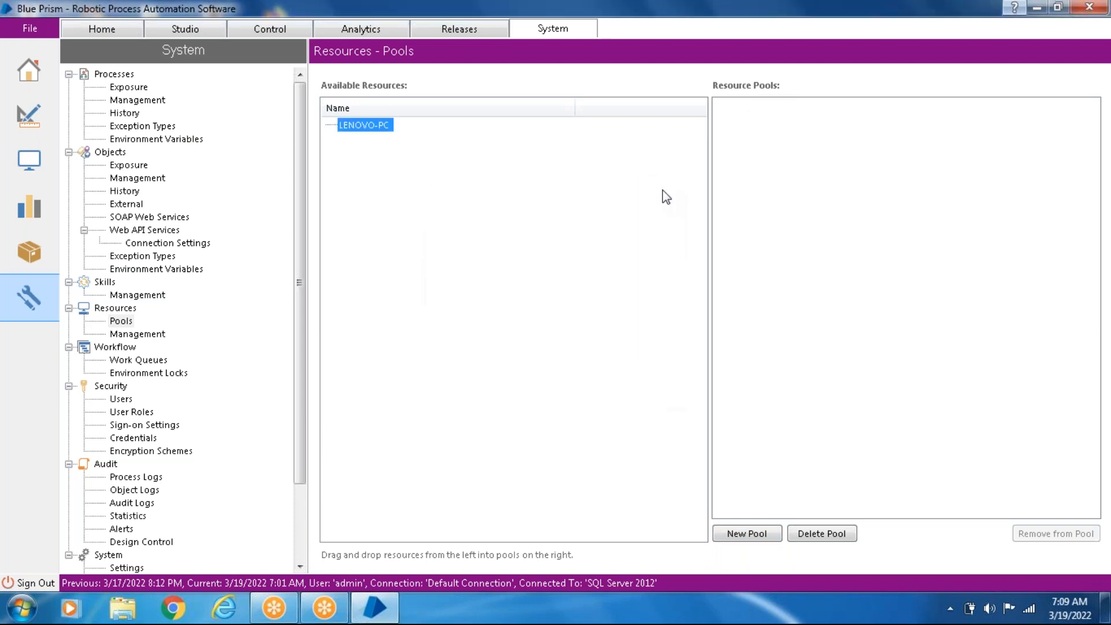
- Try to delete a resource pool, and reselect LENOVO-PC among the available resources
click(841, 536)
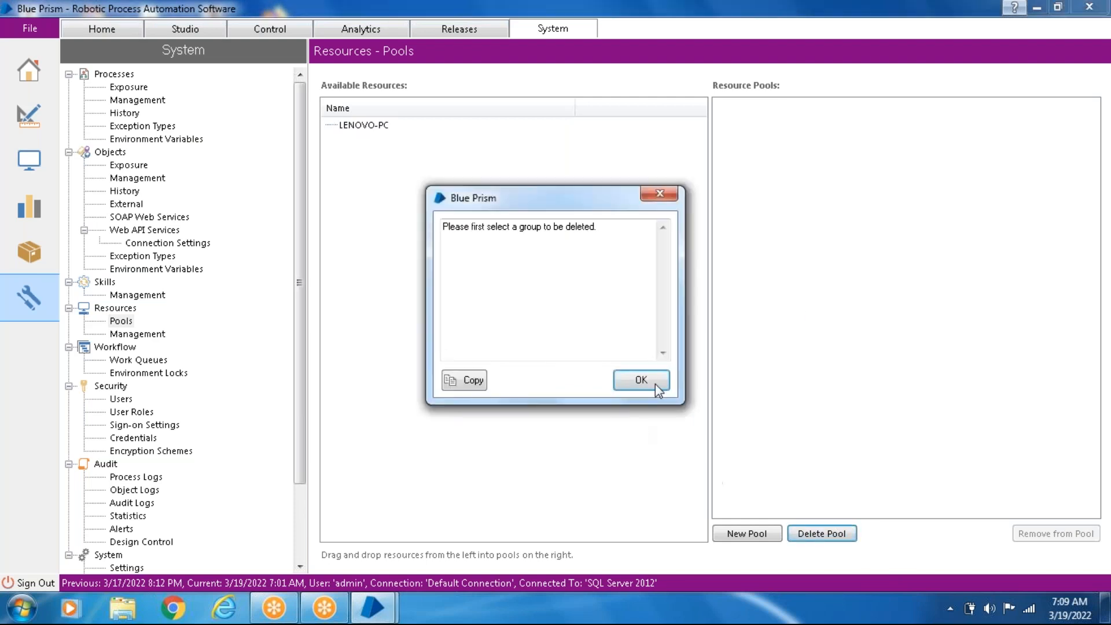
click(662, 389)
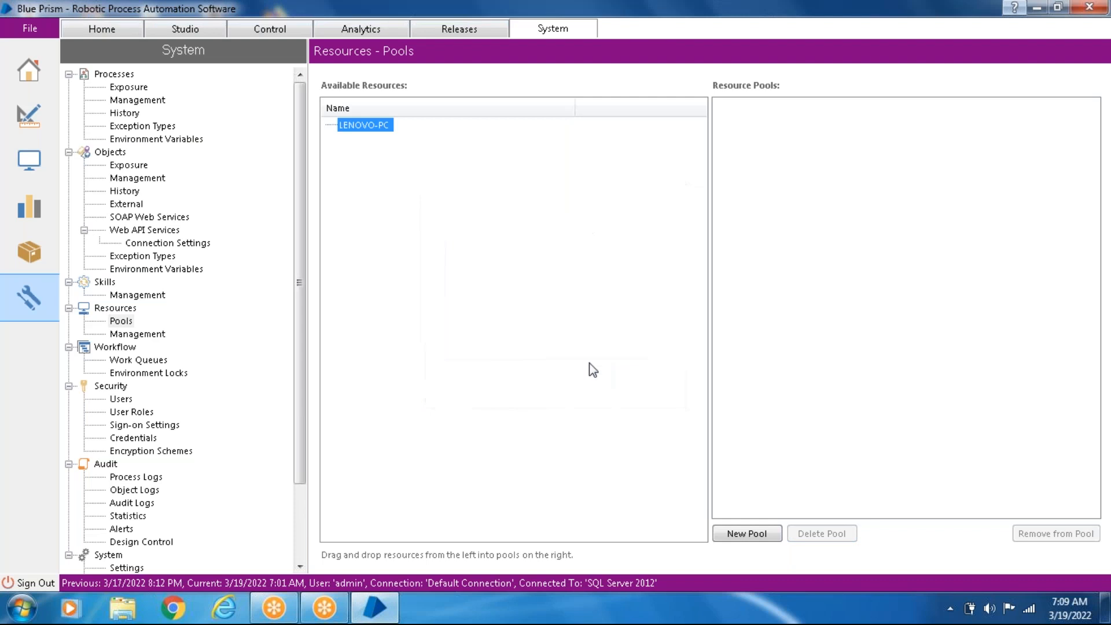
click(127, 310)
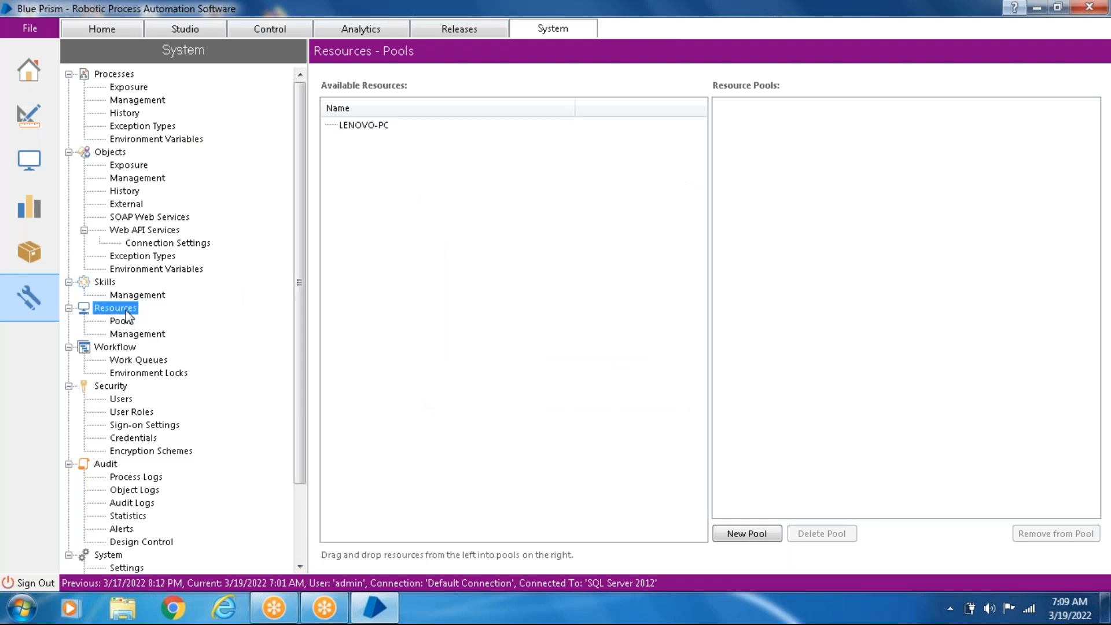
click(351, 126)
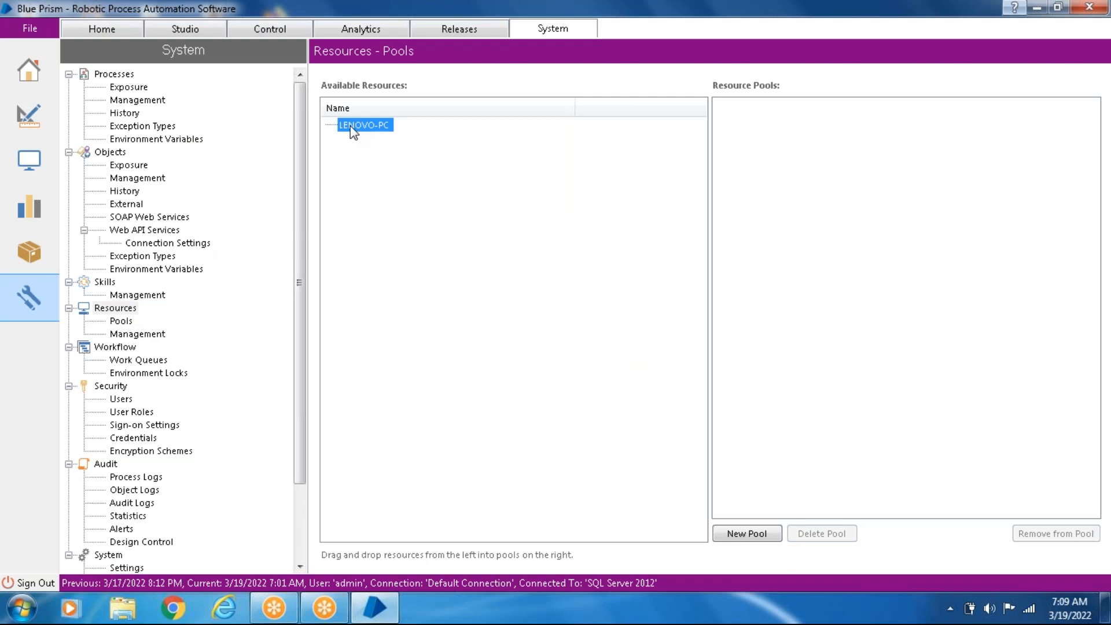
- Try once more to create a resource pool named "UK Pool" and close the message
click(749, 534)
key(BackSpace)
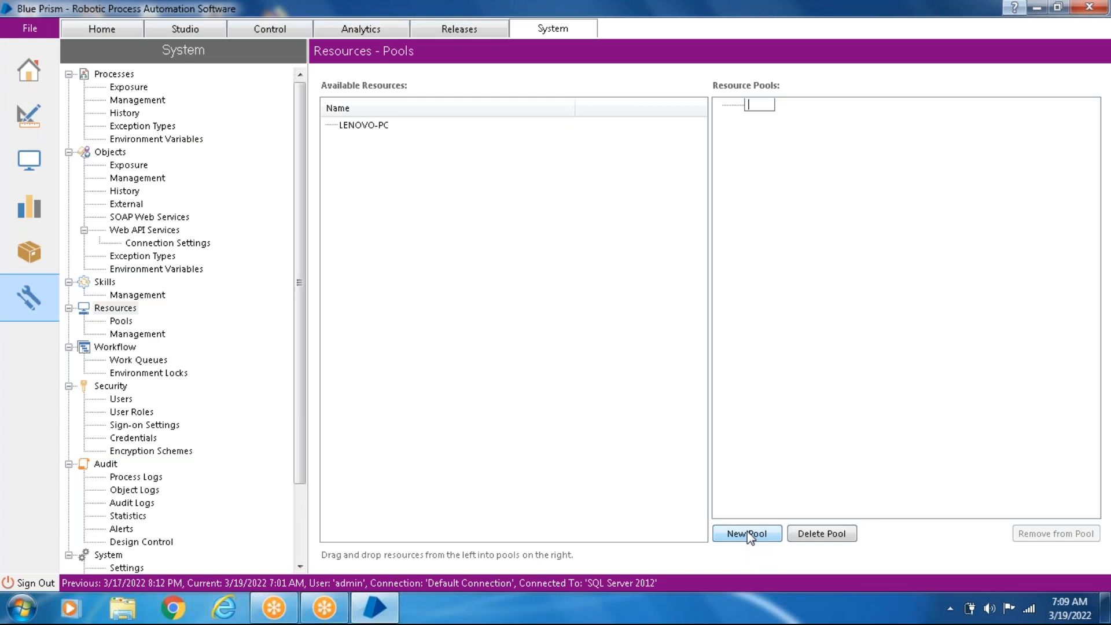
text(UK Pool)
click(778, 405)
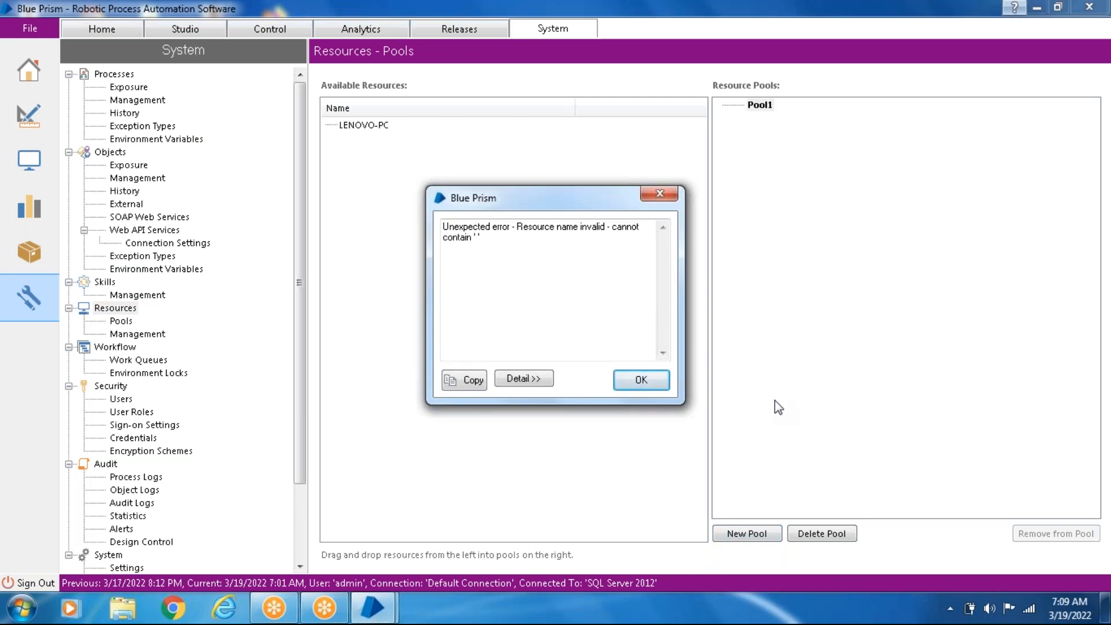
click(658, 194)
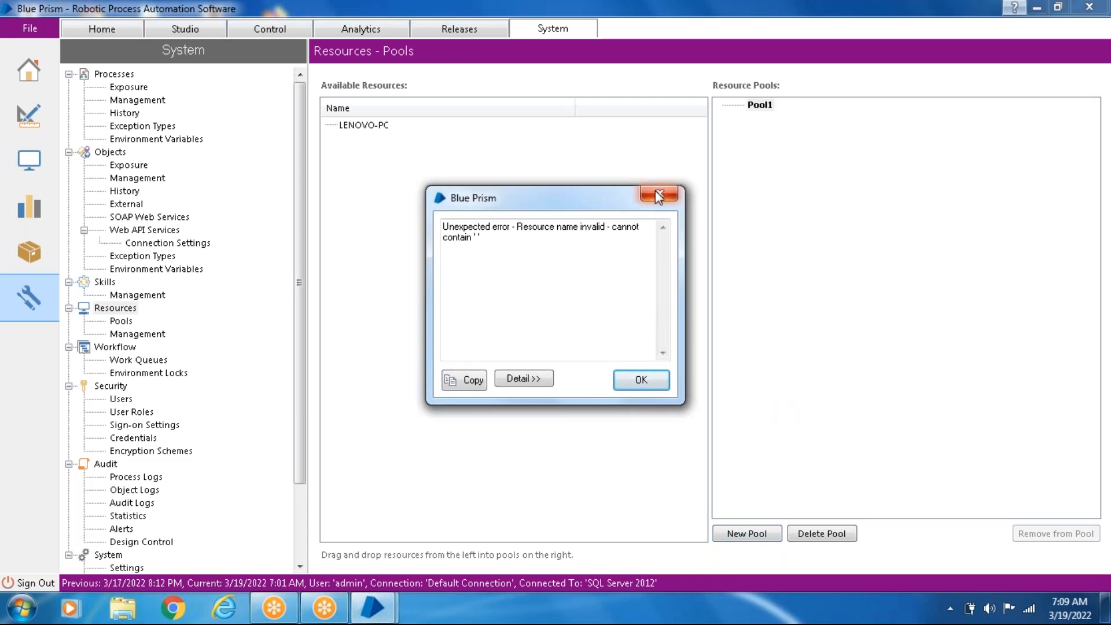
- Create a resource pool named "Pool1" and add a second pool beneath it
click(749, 535)
key(BackSpace)
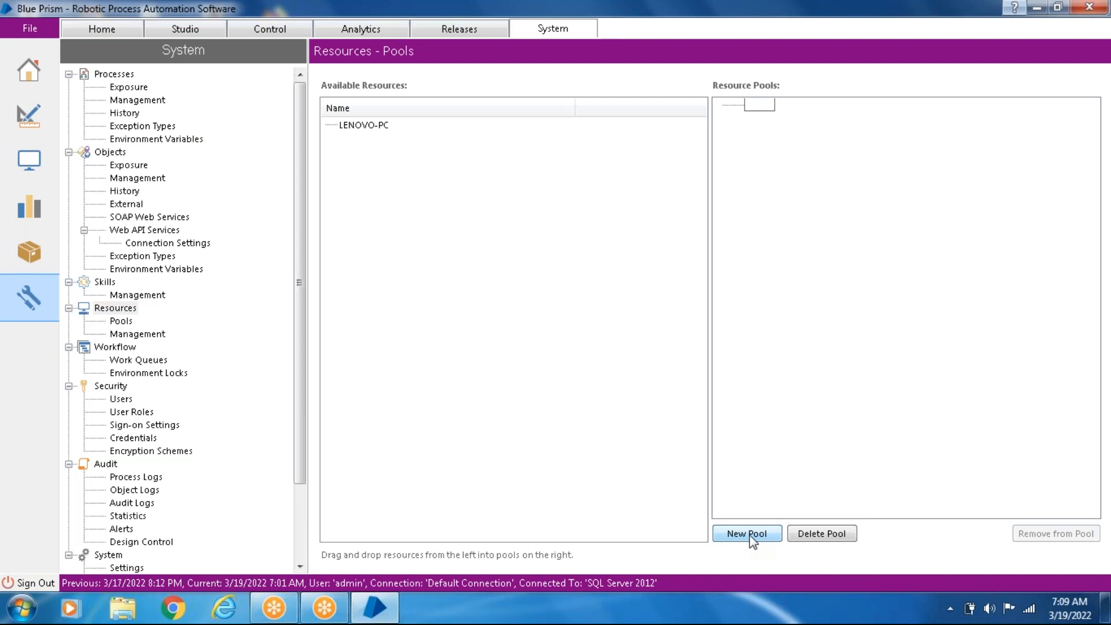
text(Pool1)
key(Return)
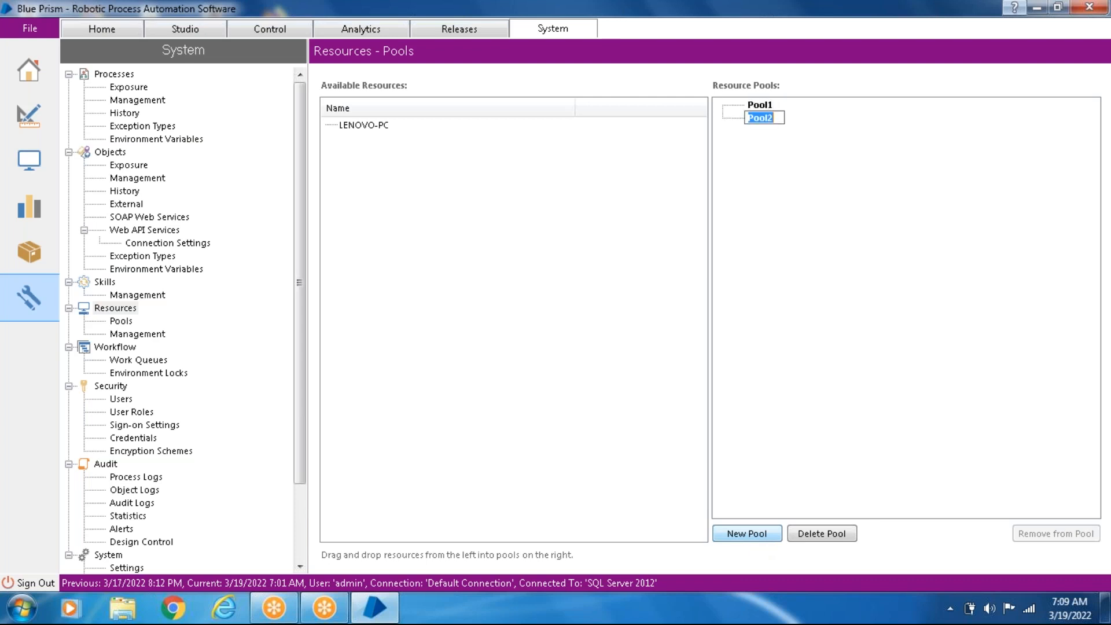
- Assign the LENOVO-PC resource to Pool2 and delete that pool
click(416, 364)
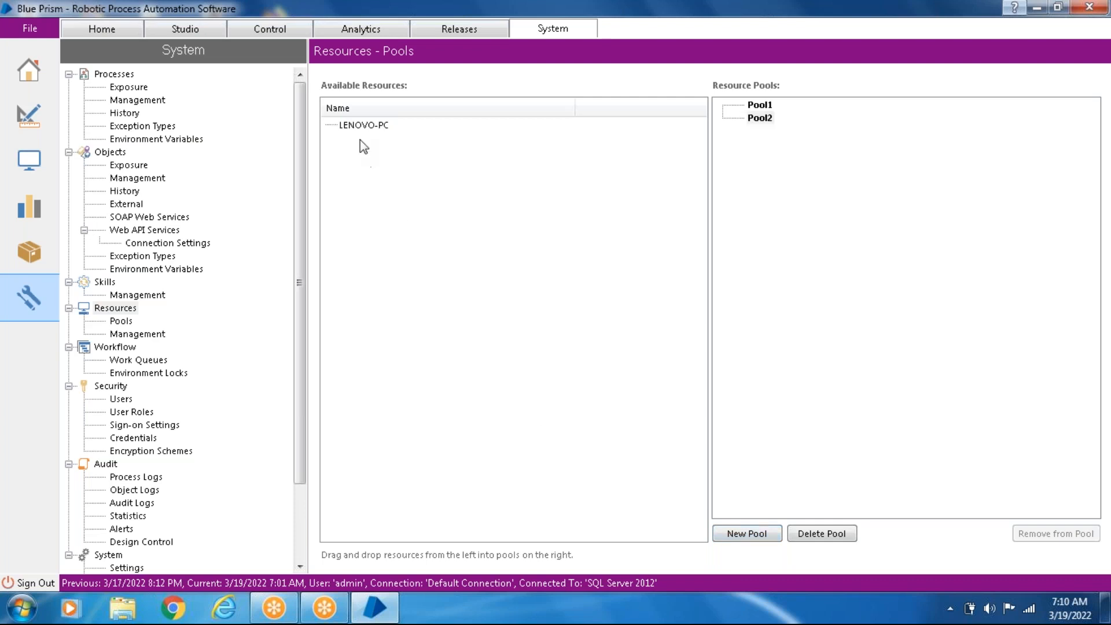
drag(363, 127, 760, 118)
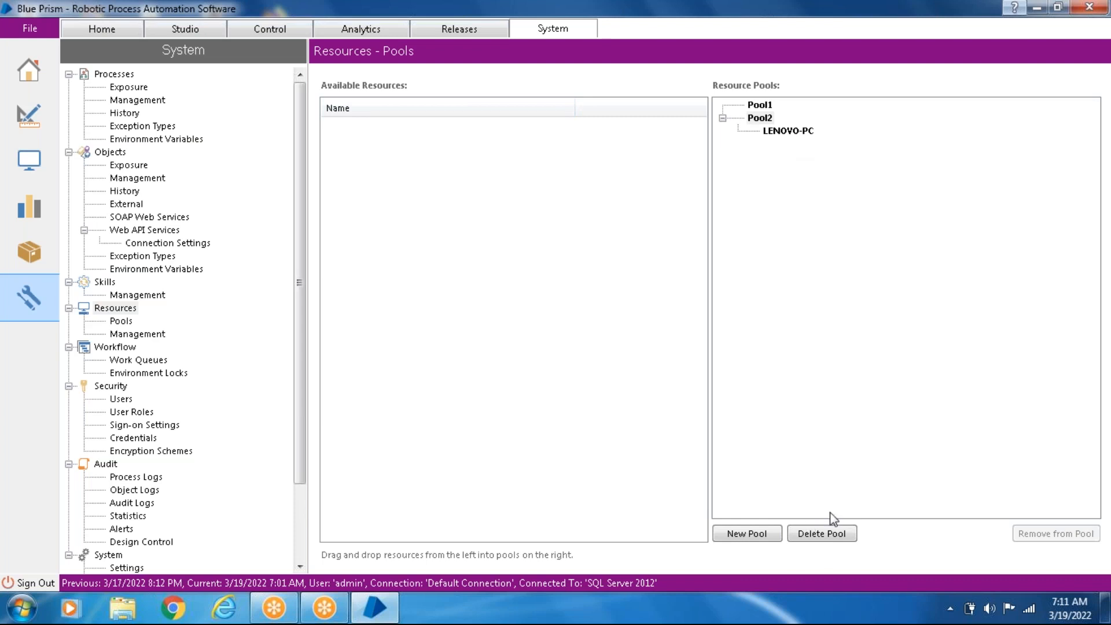
click(832, 535)
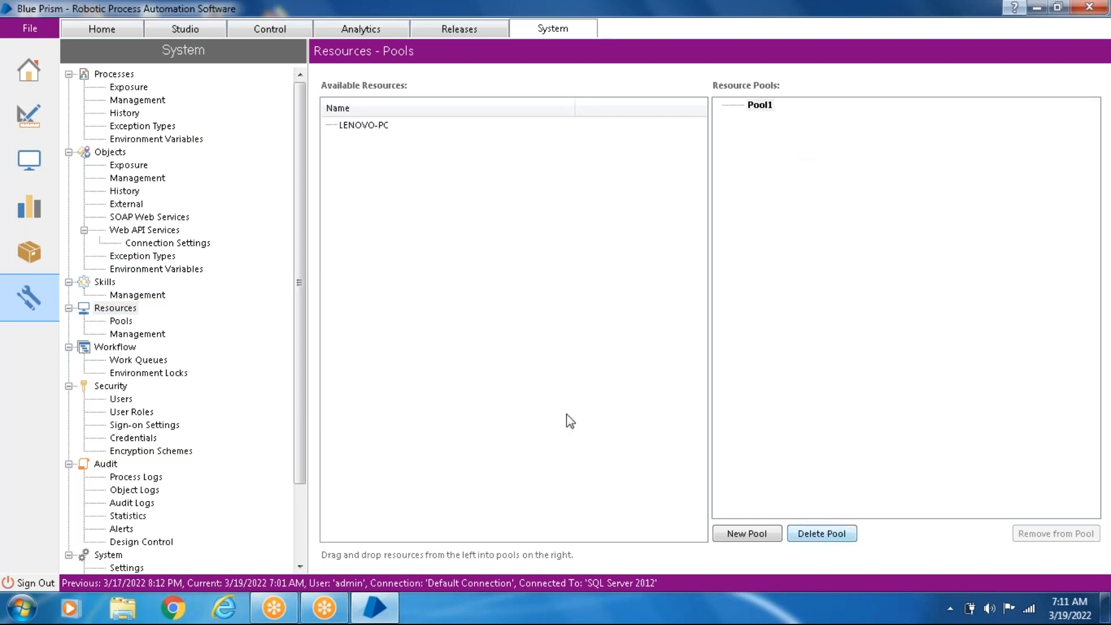
- Compare the Management page for Resources with the Management page for Processes
click(137, 334)
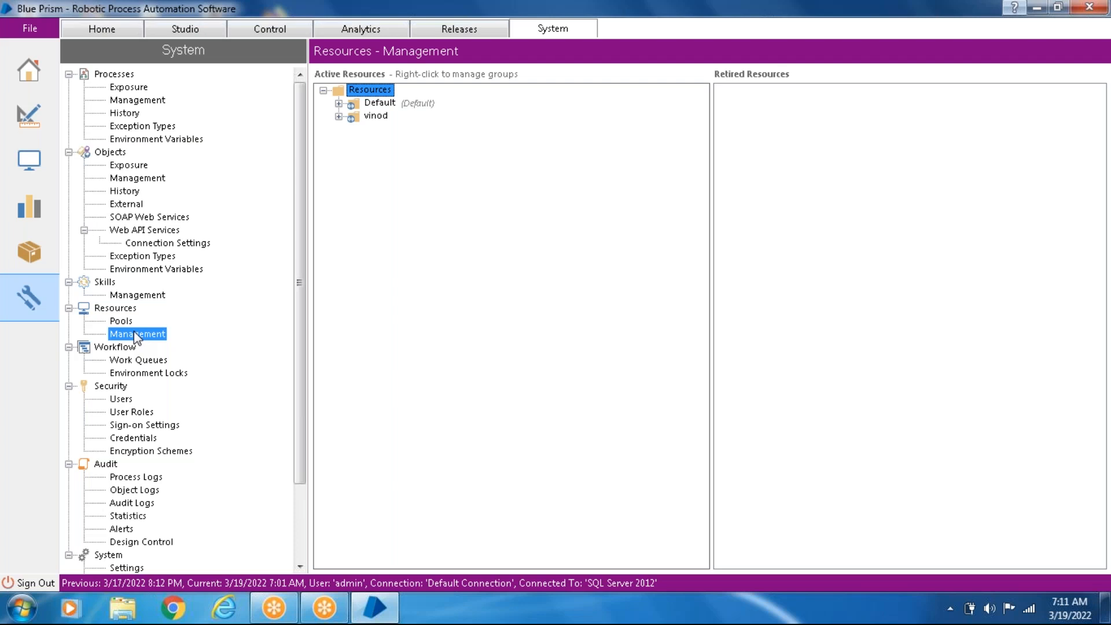
click(157, 103)
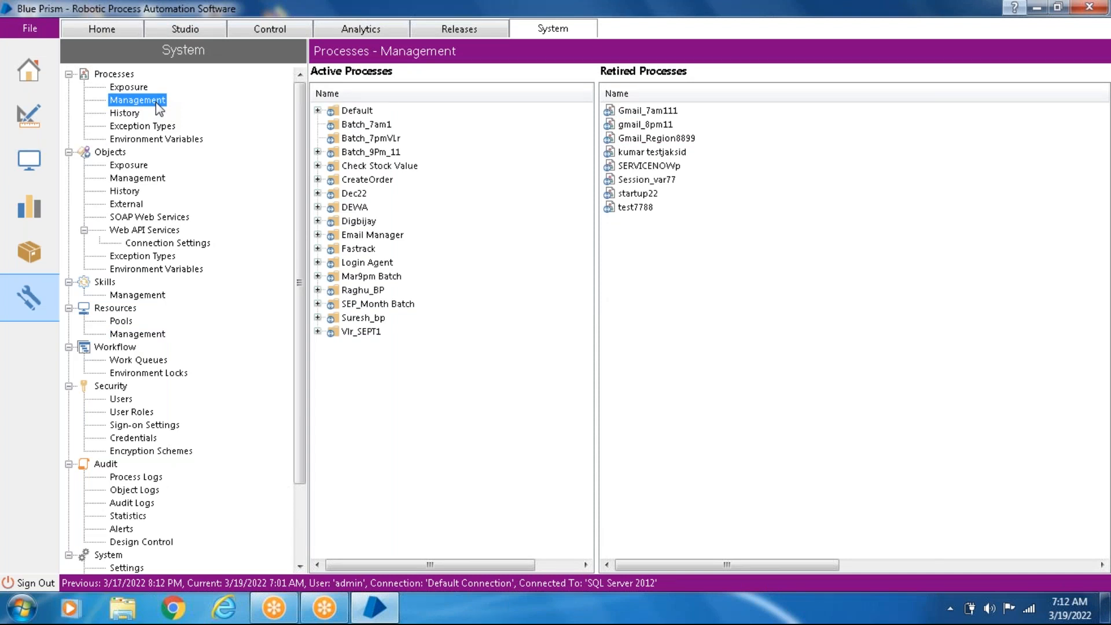
click(142, 334)
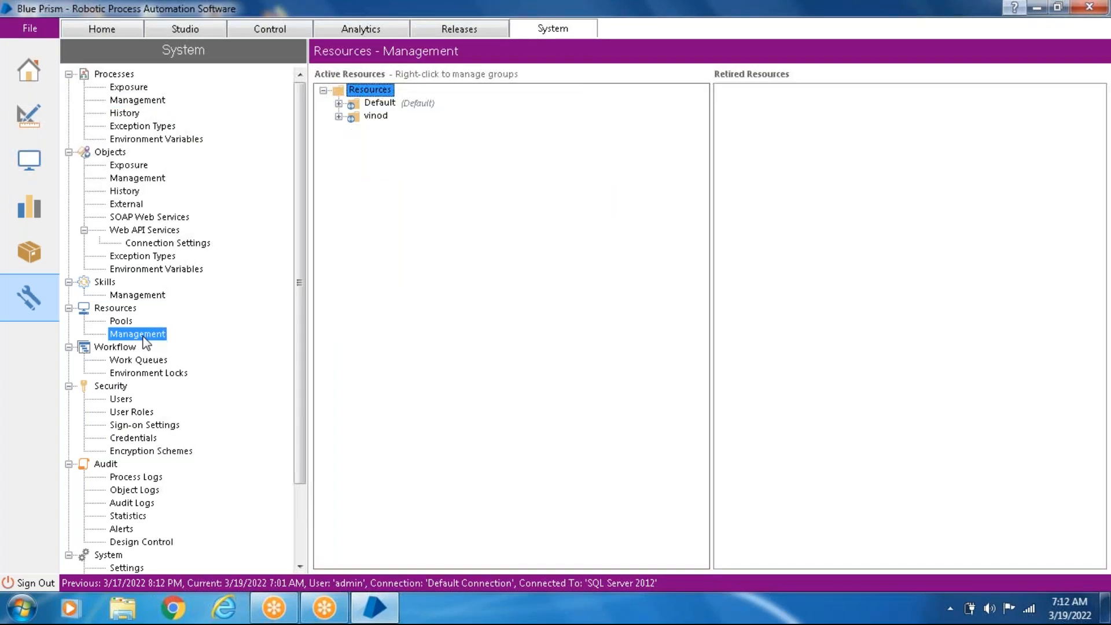
- Add a new work queue under Workflow and enter a person's first name as the queue name
click(148, 361)
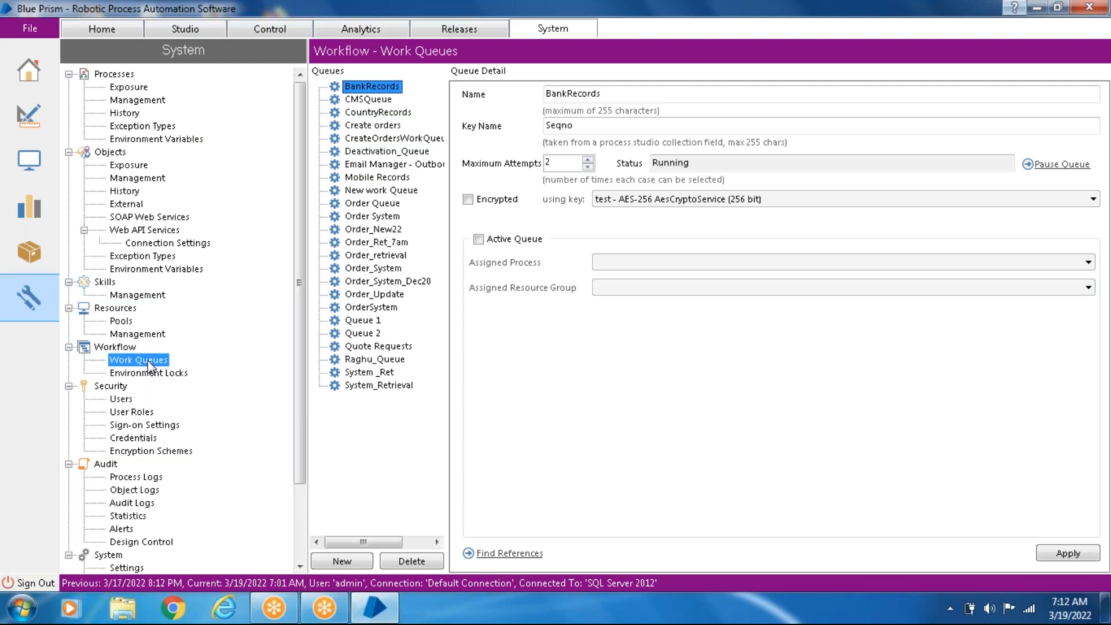
click(353, 562)
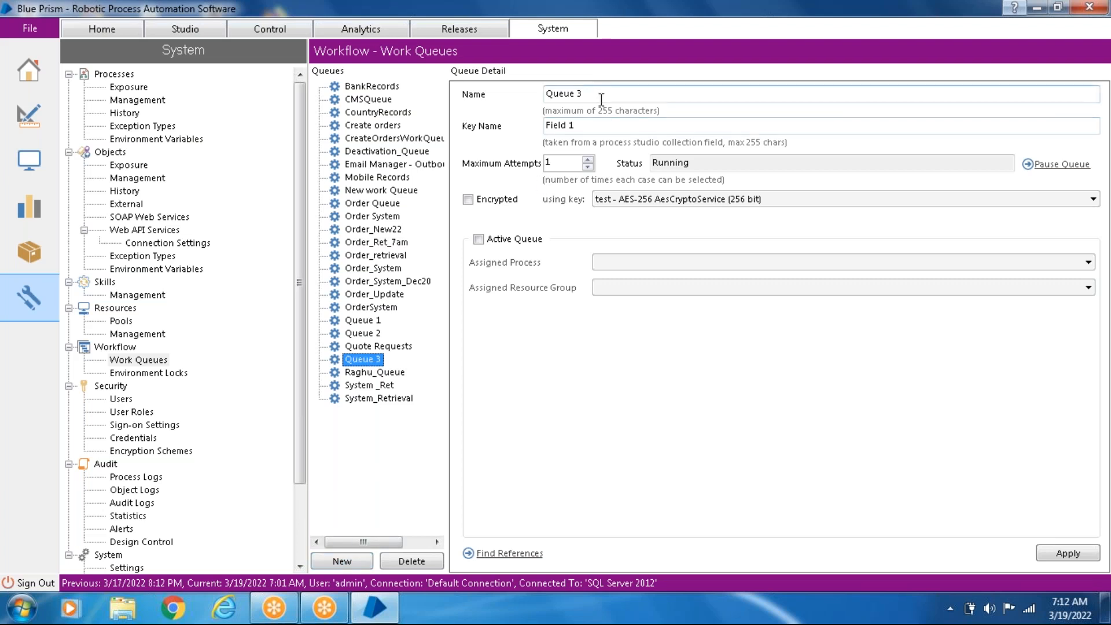
drag(601, 100, 462, 133)
key(BackSpace)
text(Vinod)
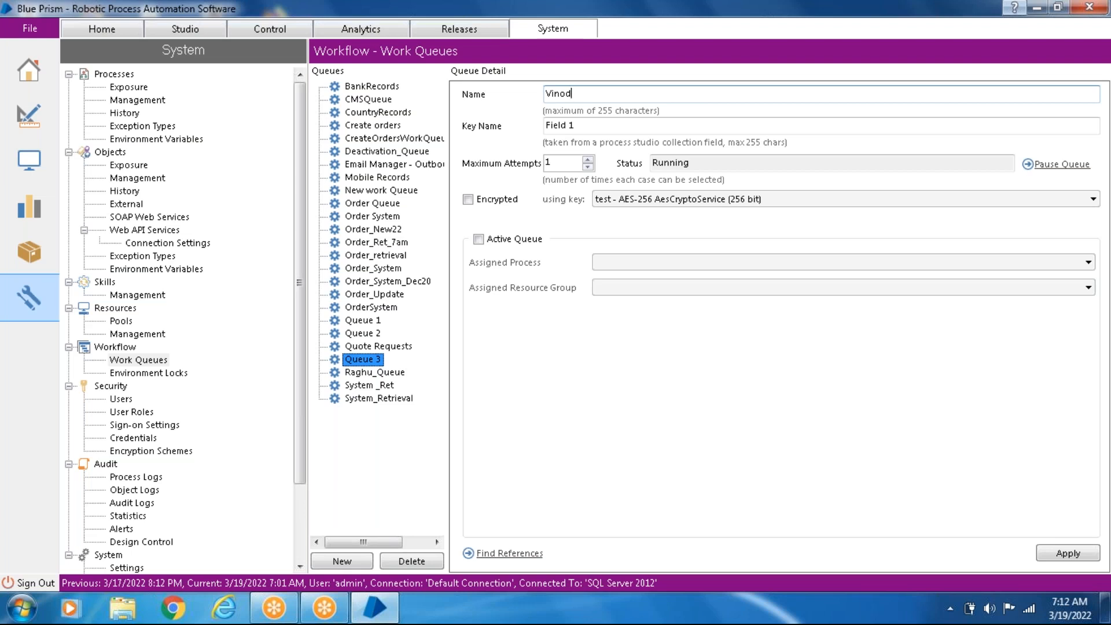
click(147, 362)
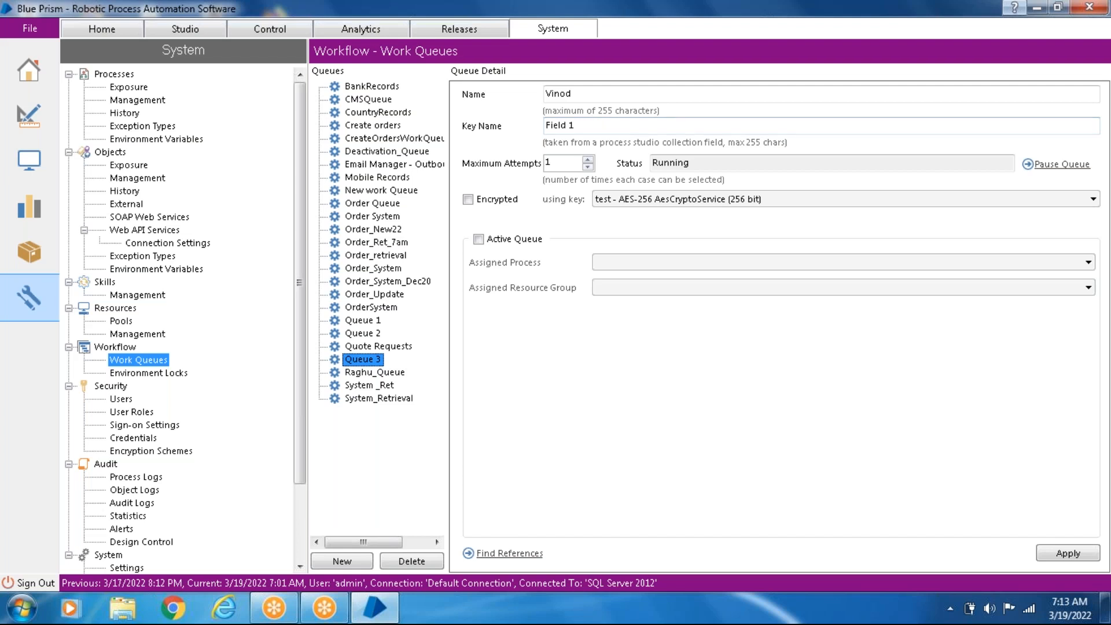
- Try out the new queue's maximum attempts setting, and go to Environment Locks without saving the queue changes
click(588, 160)
click(588, 169)
click(588, 169)
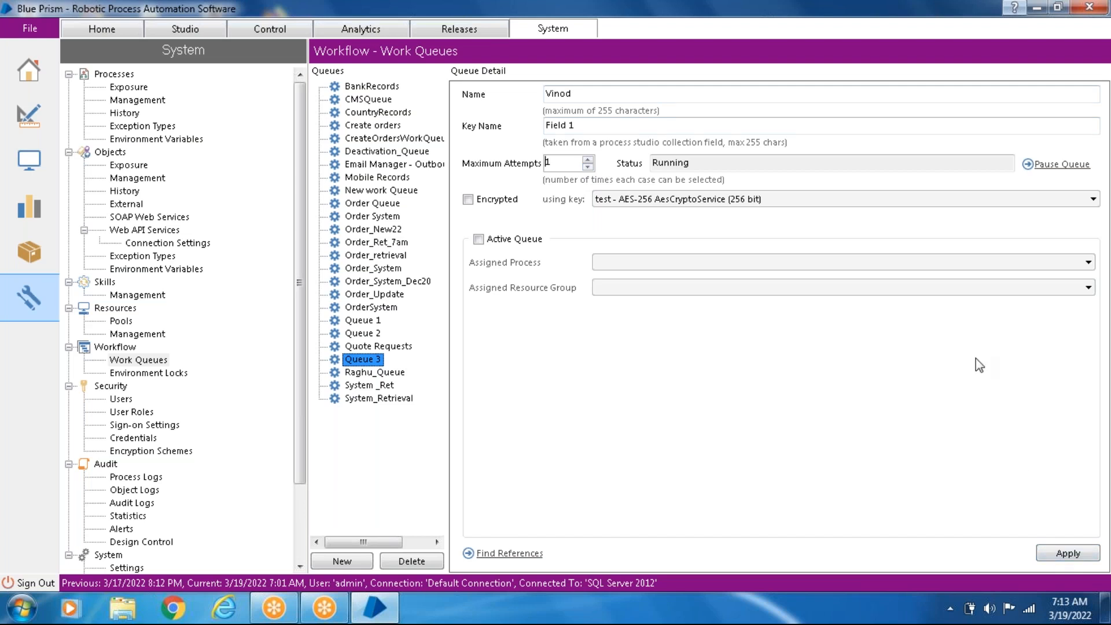
click(168, 375)
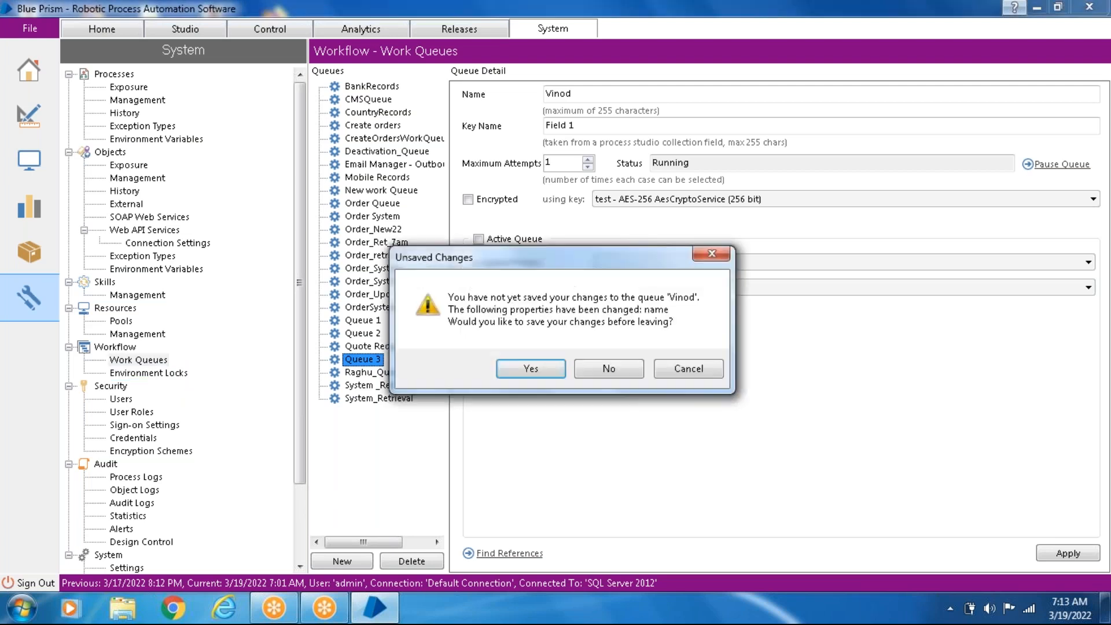
click(602, 369)
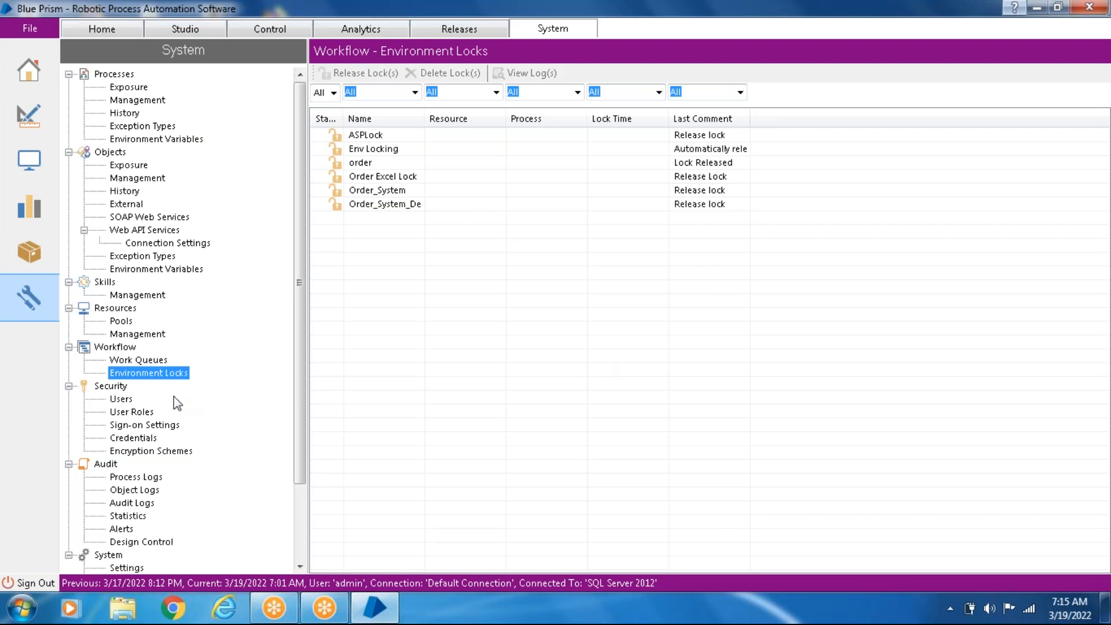
- Review the Environment Locks page under Workflow and the Users page under Security
click(121, 392)
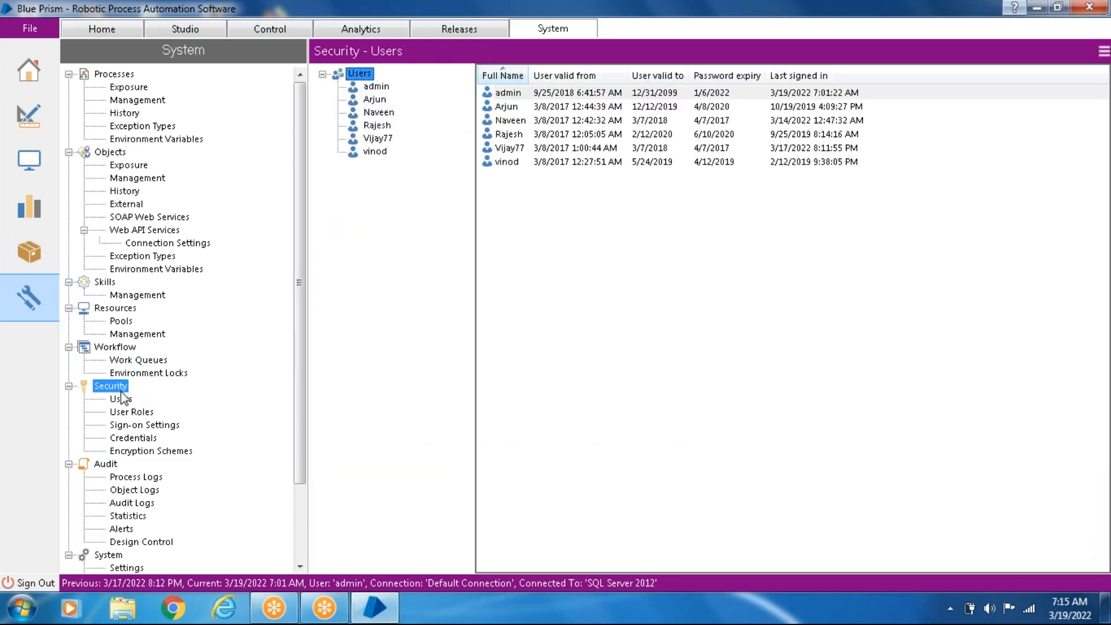
click(146, 376)
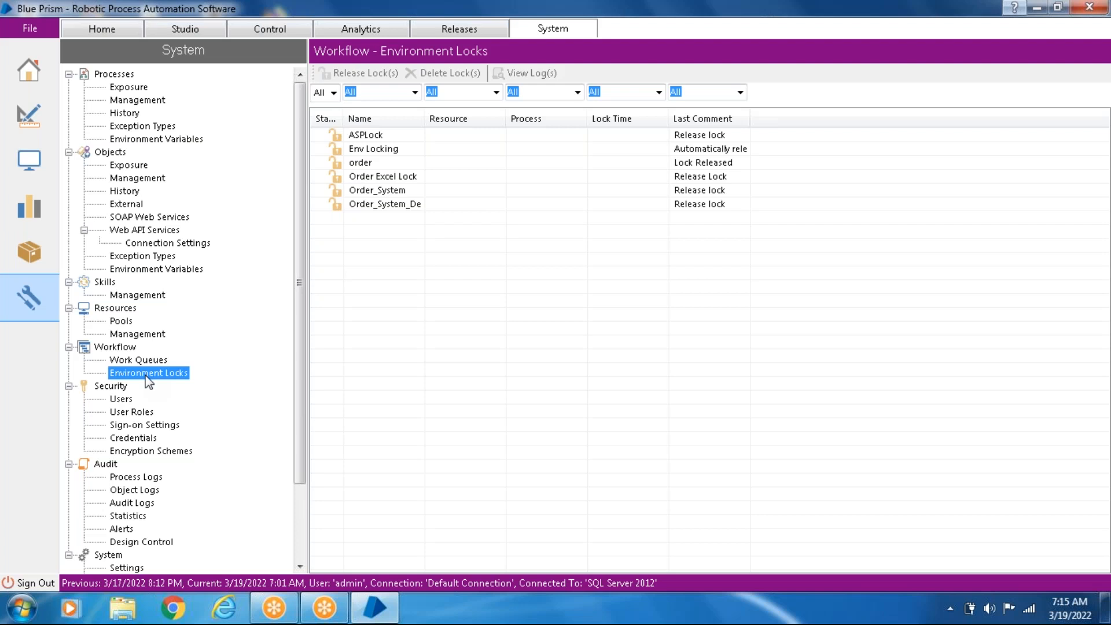
click(118, 389)
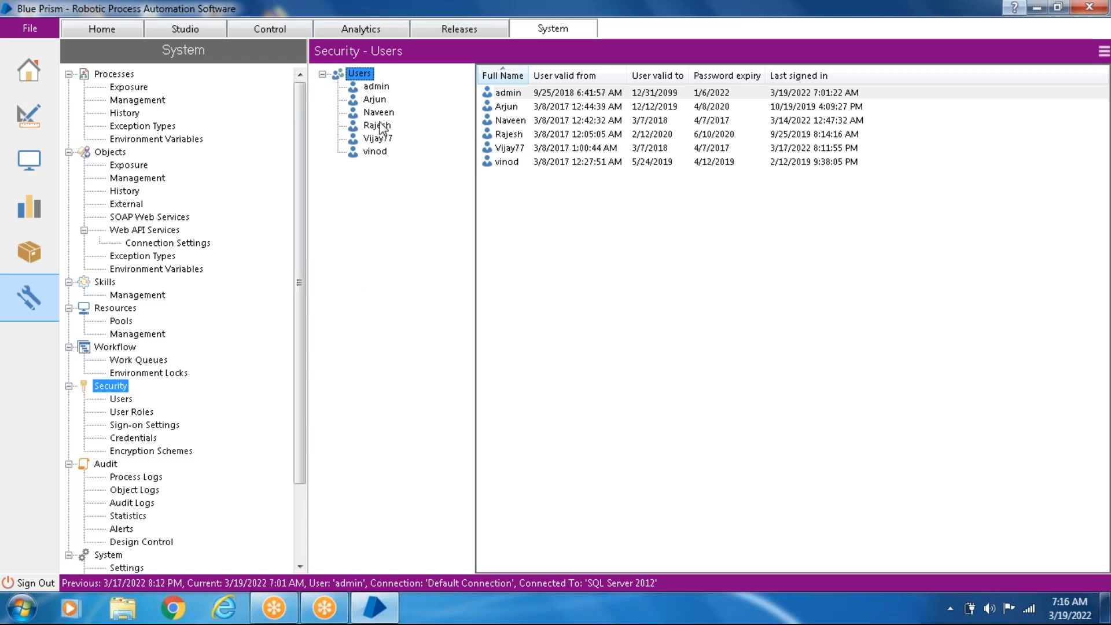
- View the name and password page of the Create User Wizard and cancel without creating a user
right_click(363, 75)
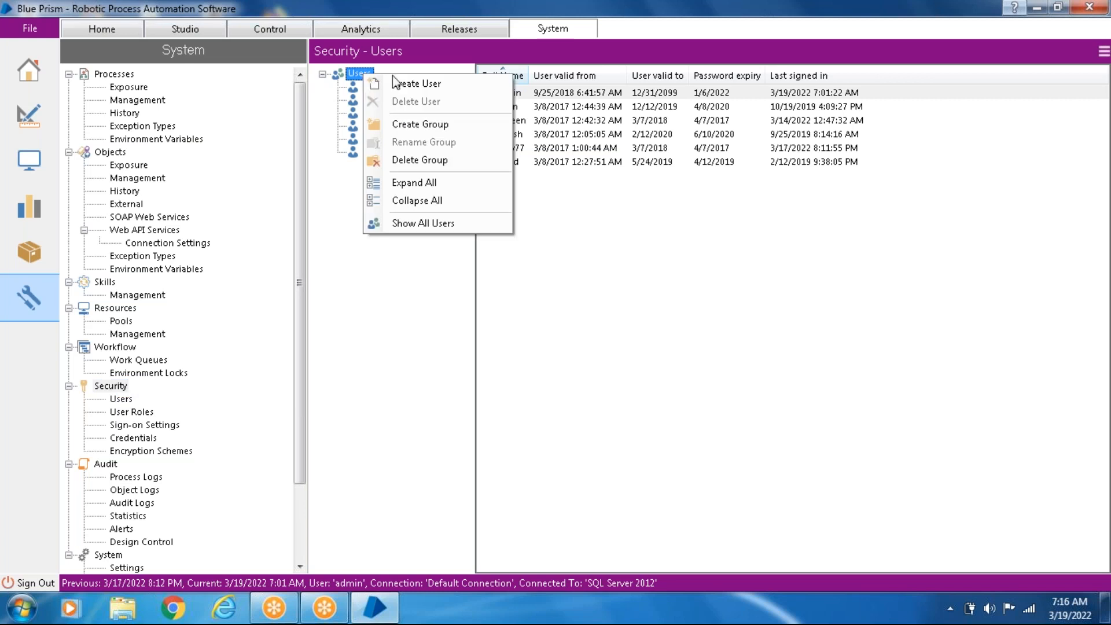
click(436, 84)
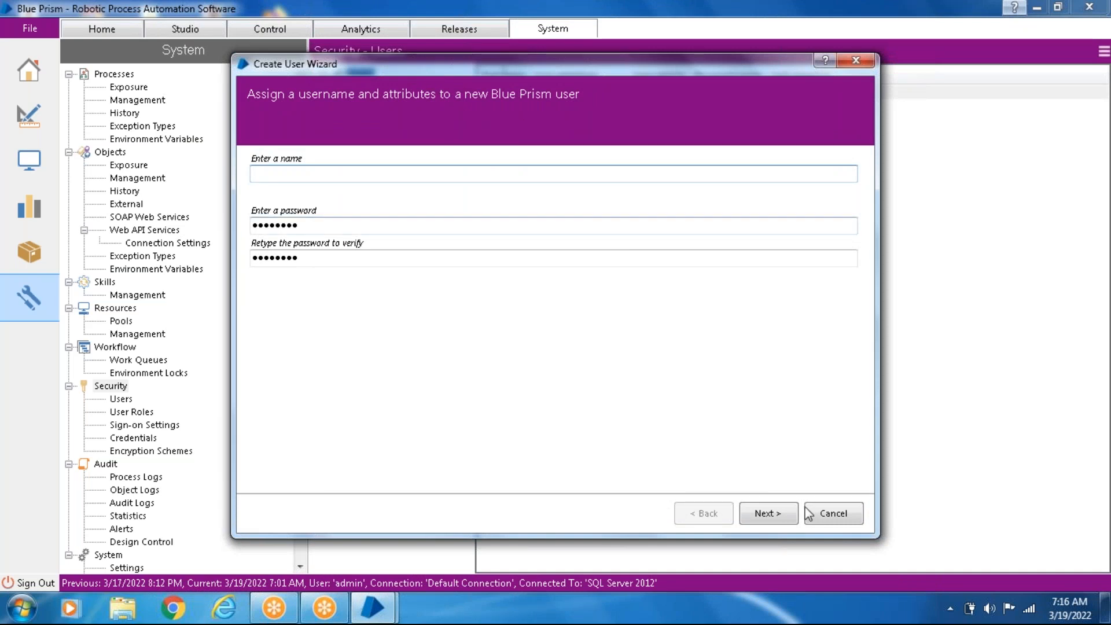
click(842, 518)
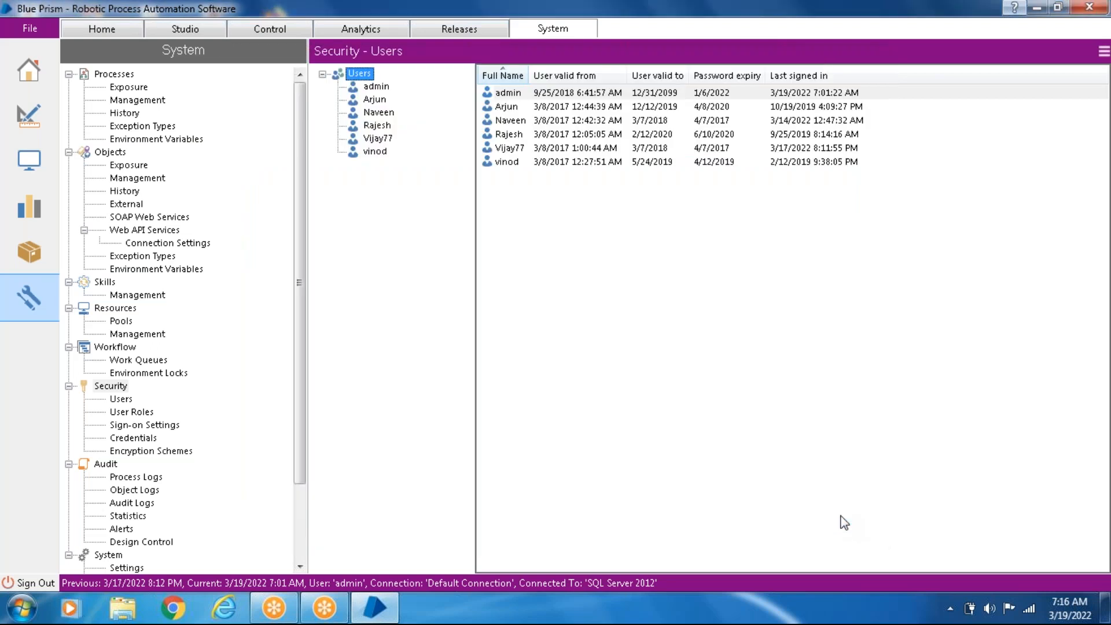
- Review the User Roles permissions for System Administrators and Testers, including the Testers' Object Studio permissions
click(132, 412)
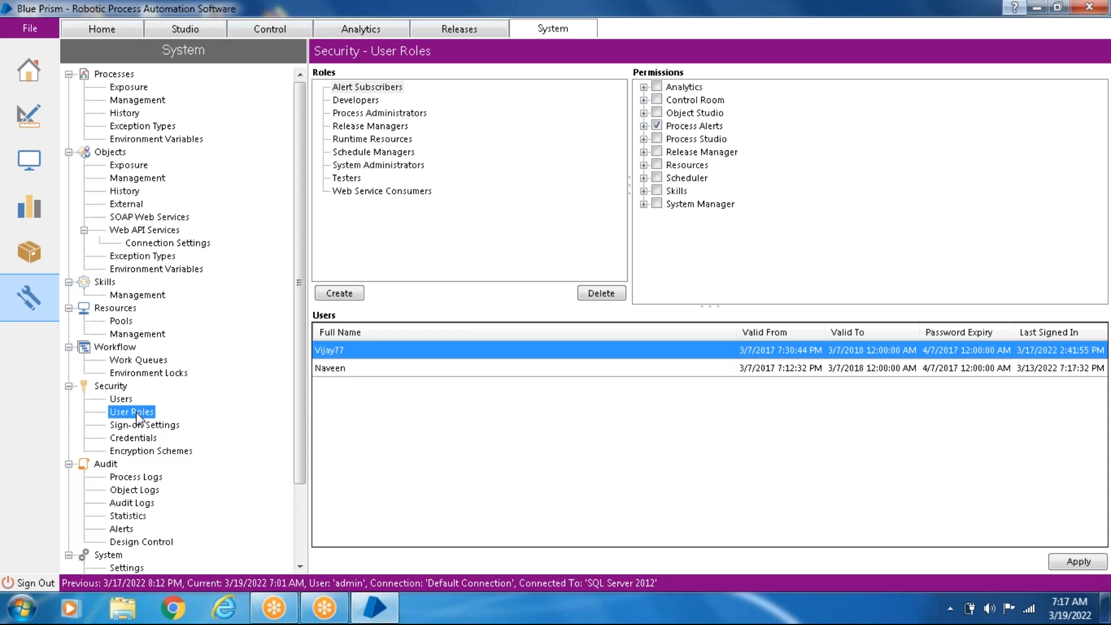
click(393, 168)
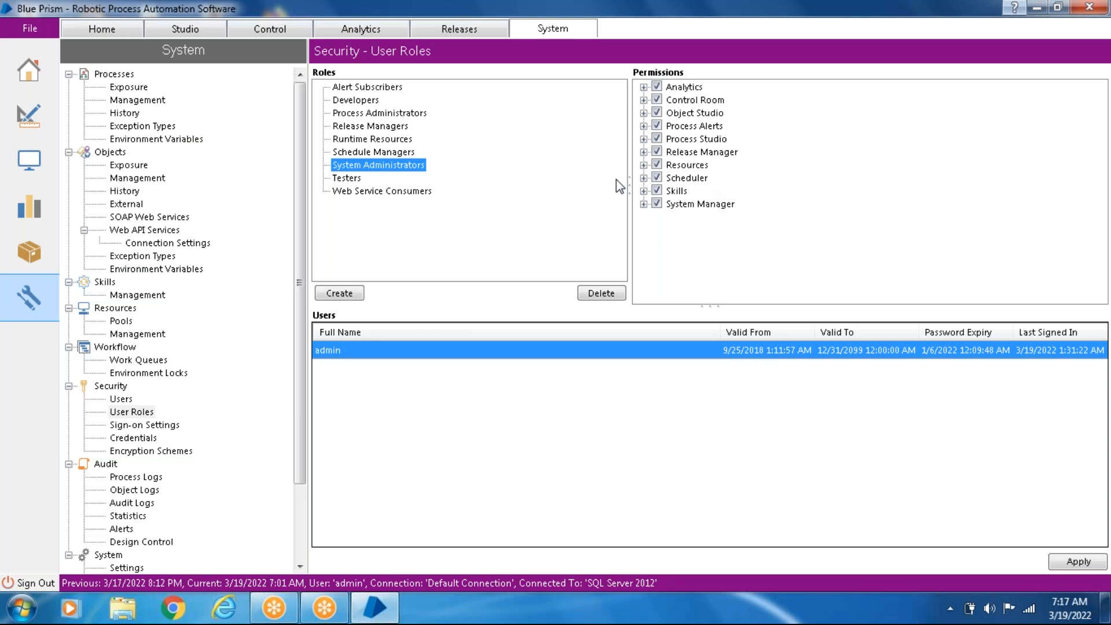
click(356, 179)
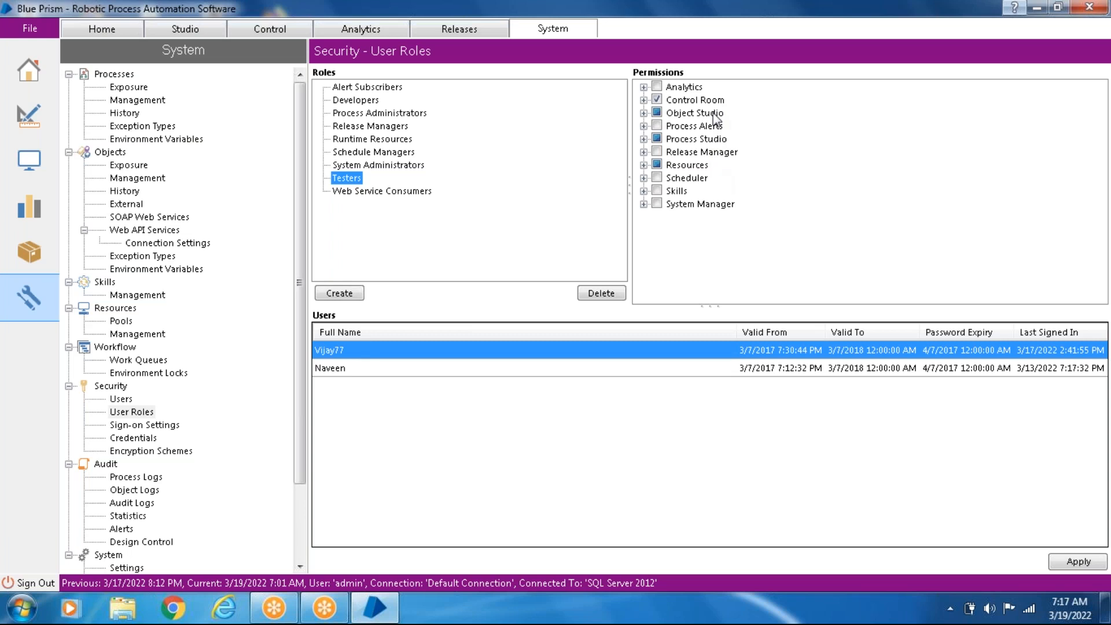
click(644, 113)
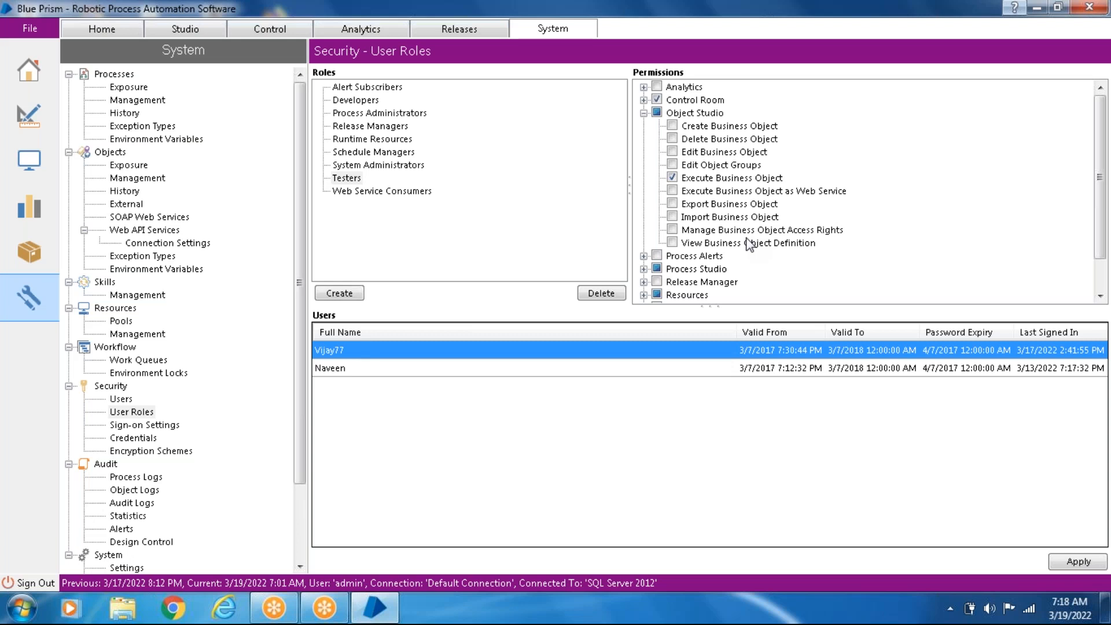
click(643, 113)
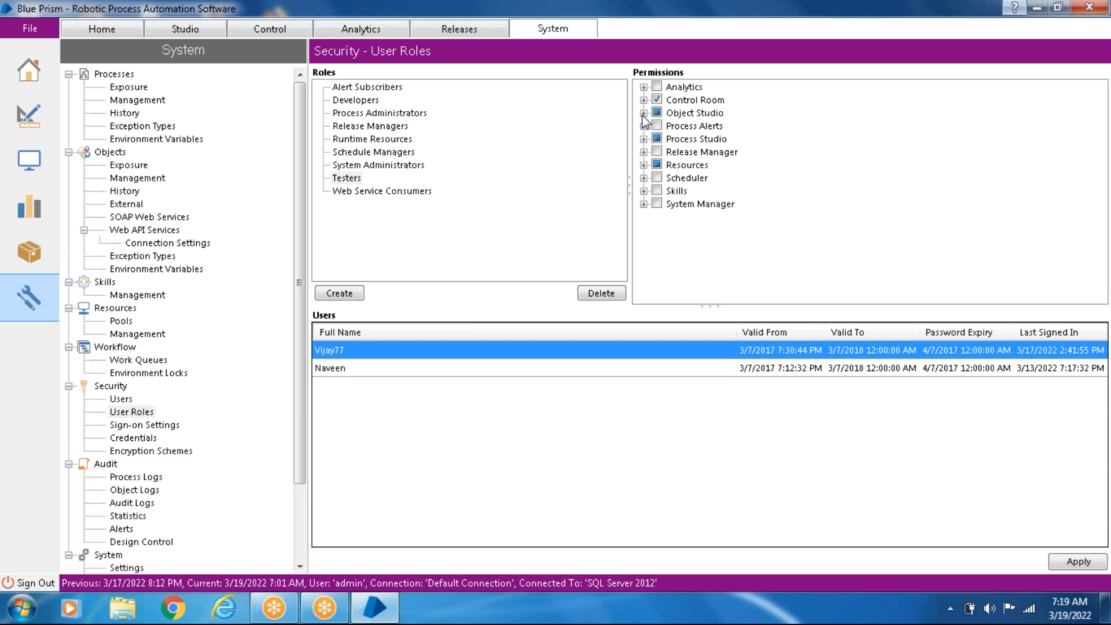
- Review the permissions and assigned users of the Developers and Process Administrators roles
click(366, 103)
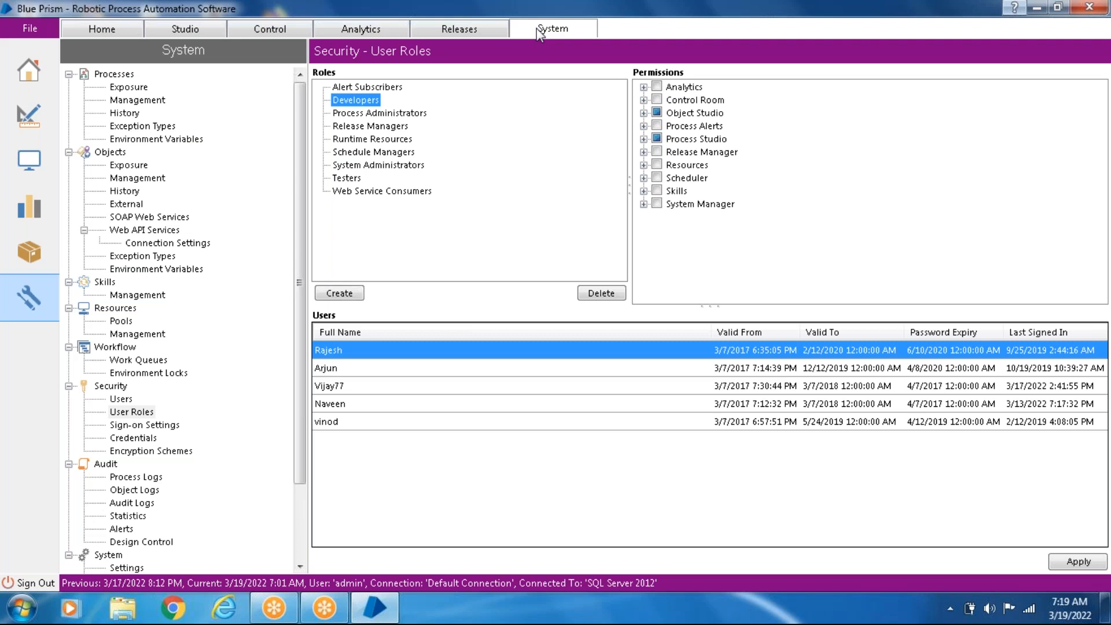
click(382, 113)
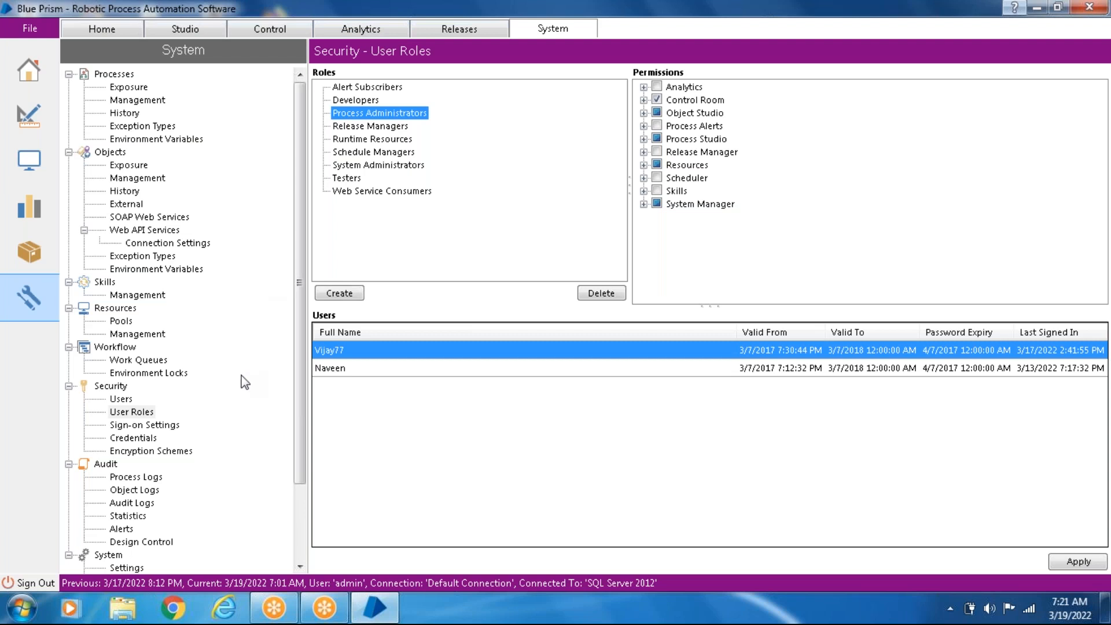
- Review the Sign-on Settings, Credentials and Encryption Schemes pages under Security
click(152, 429)
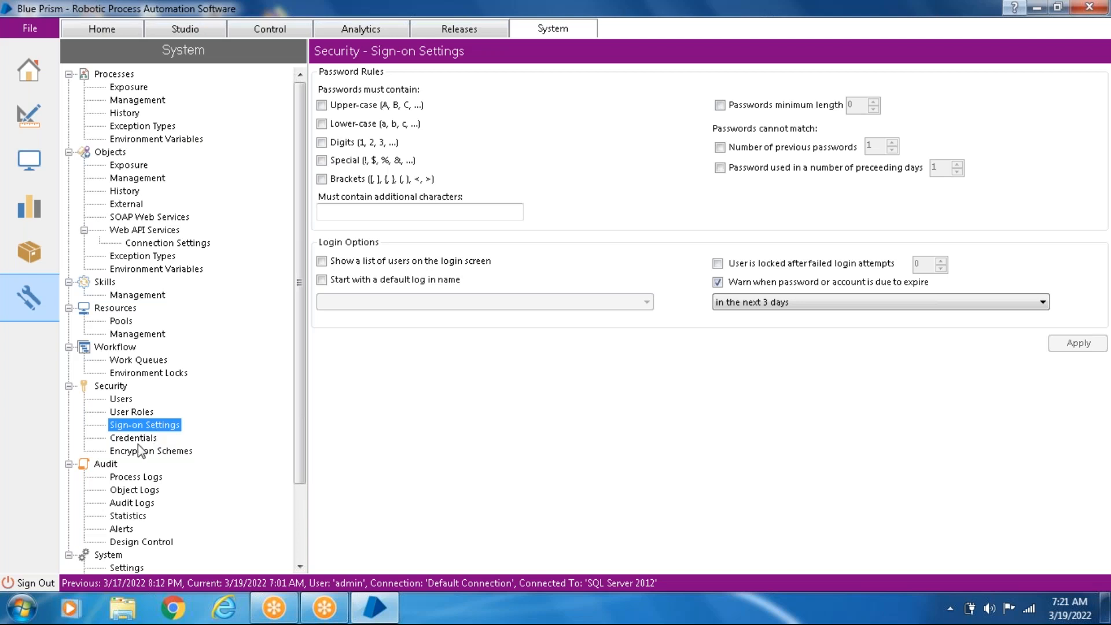
click(140, 442)
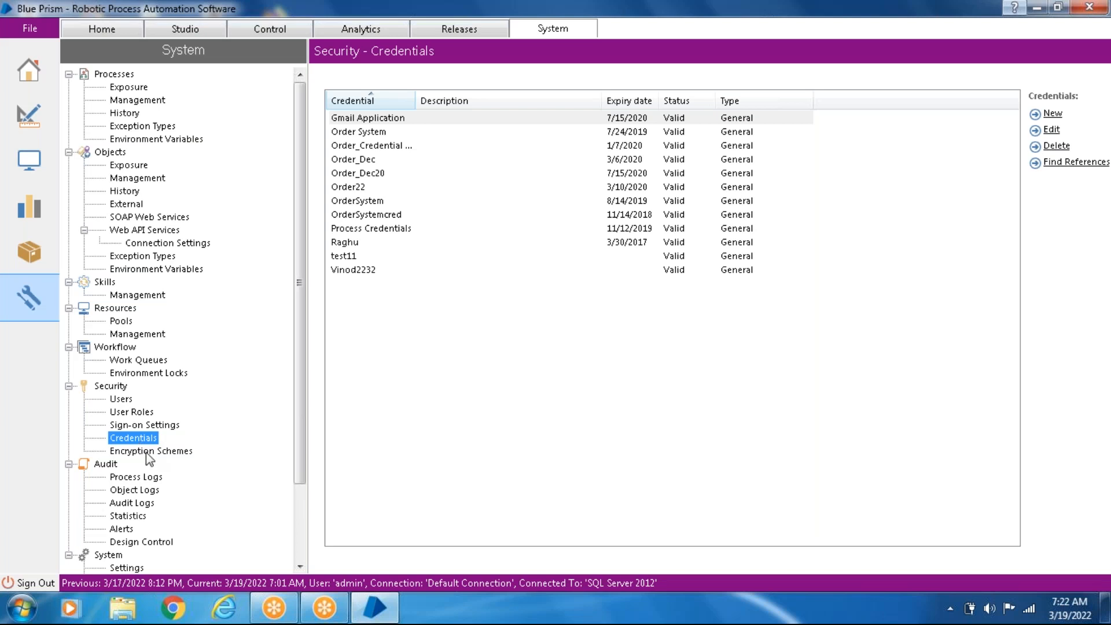
click(147, 452)
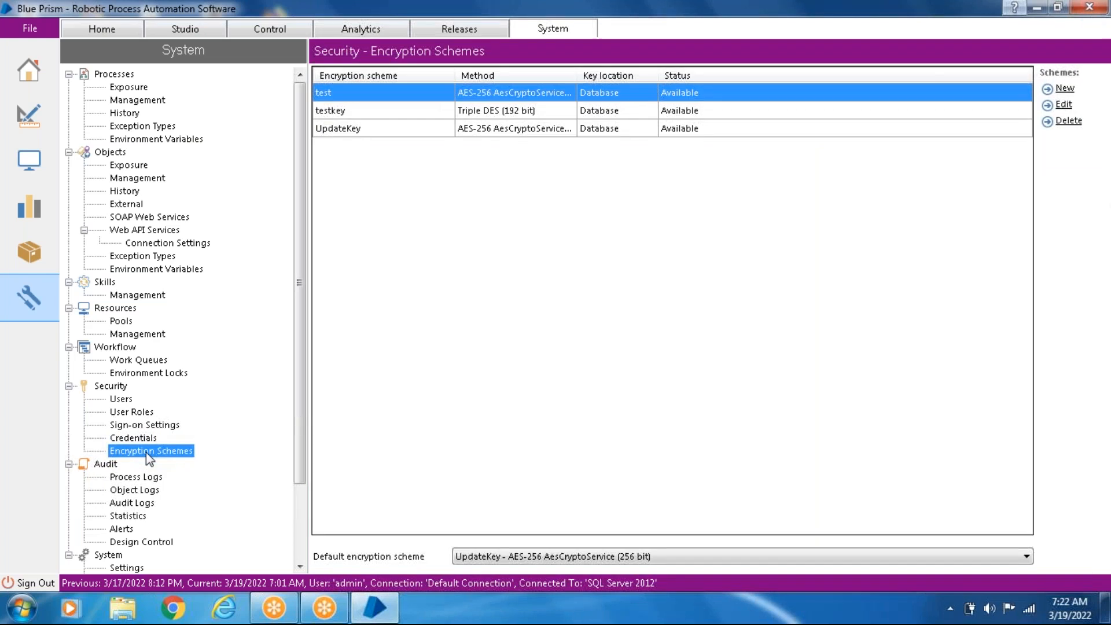
- View the application credentials of the last entry in the Credentials list and cancel without saving
click(143, 439)
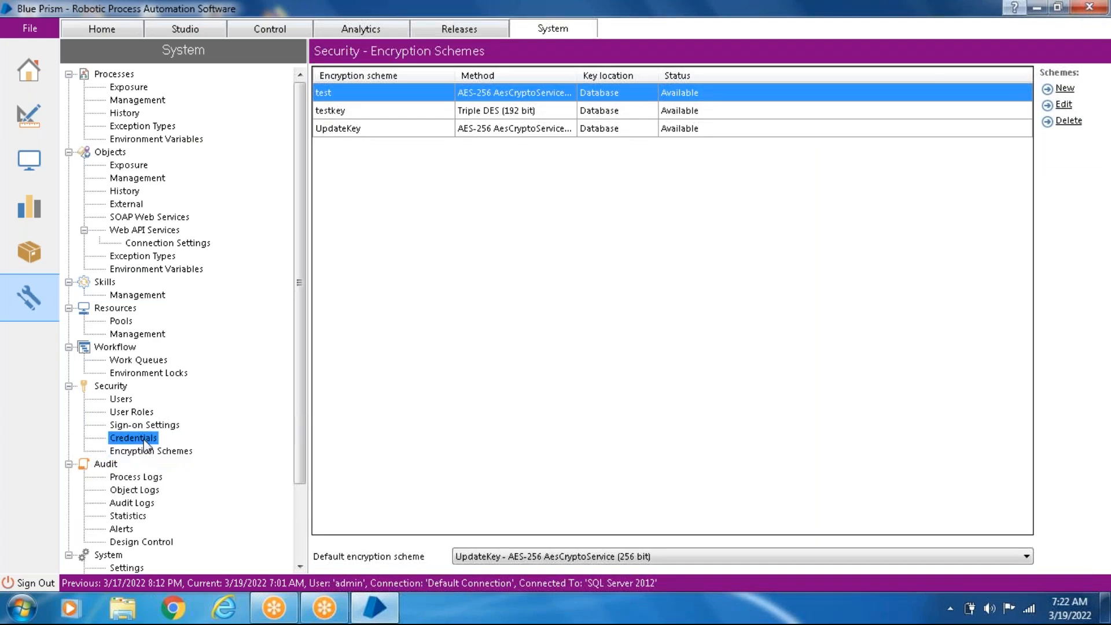
click(354, 272)
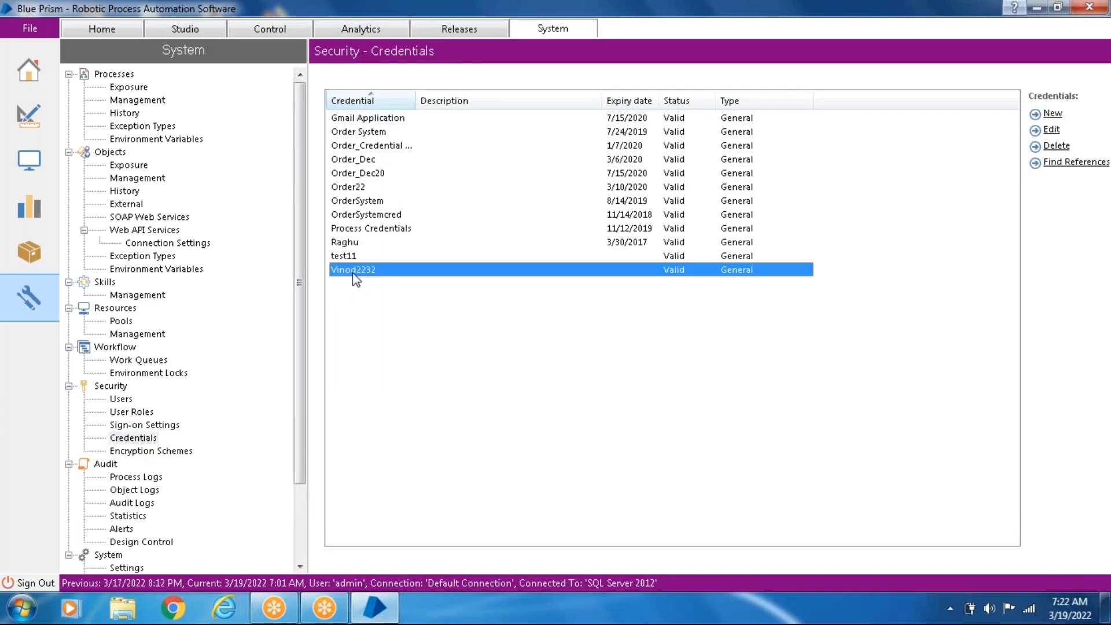
double_click(354, 273)
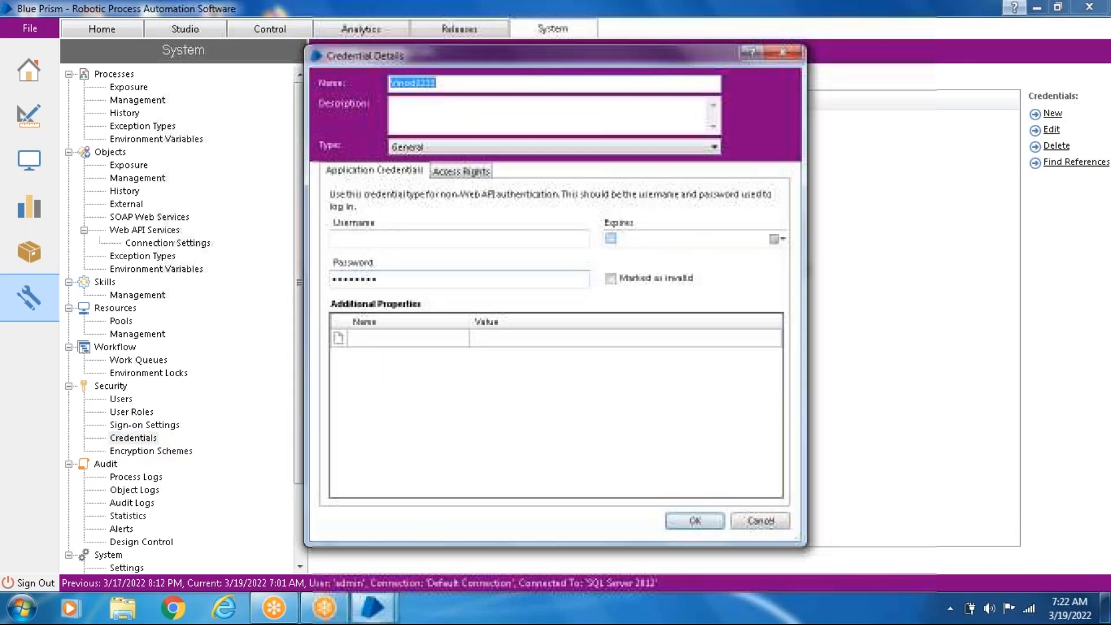
click(387, 278)
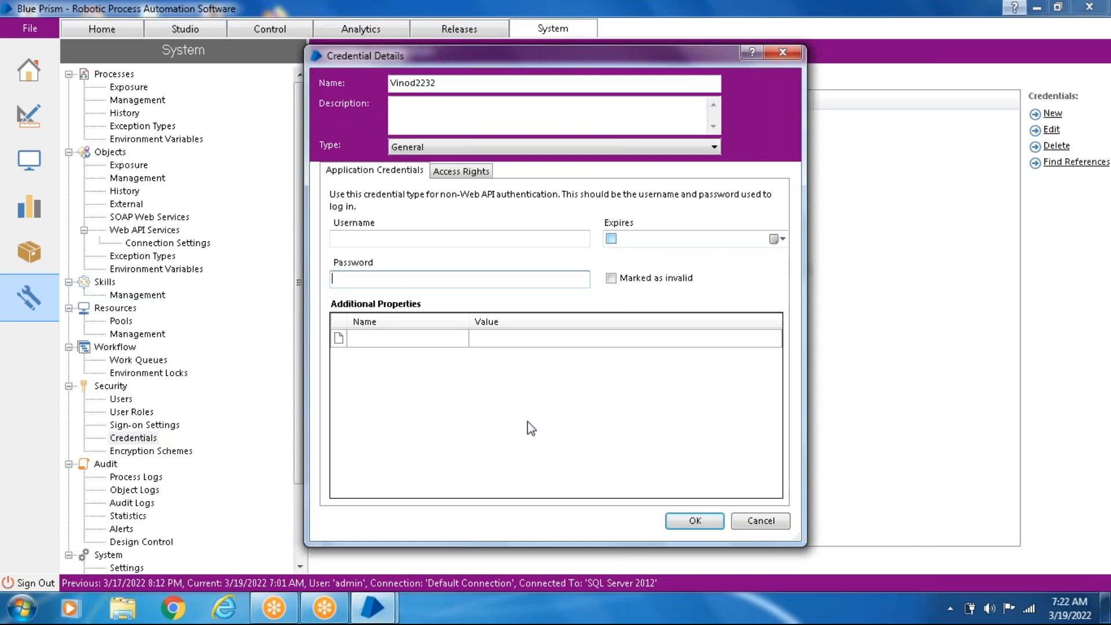
click(760, 521)
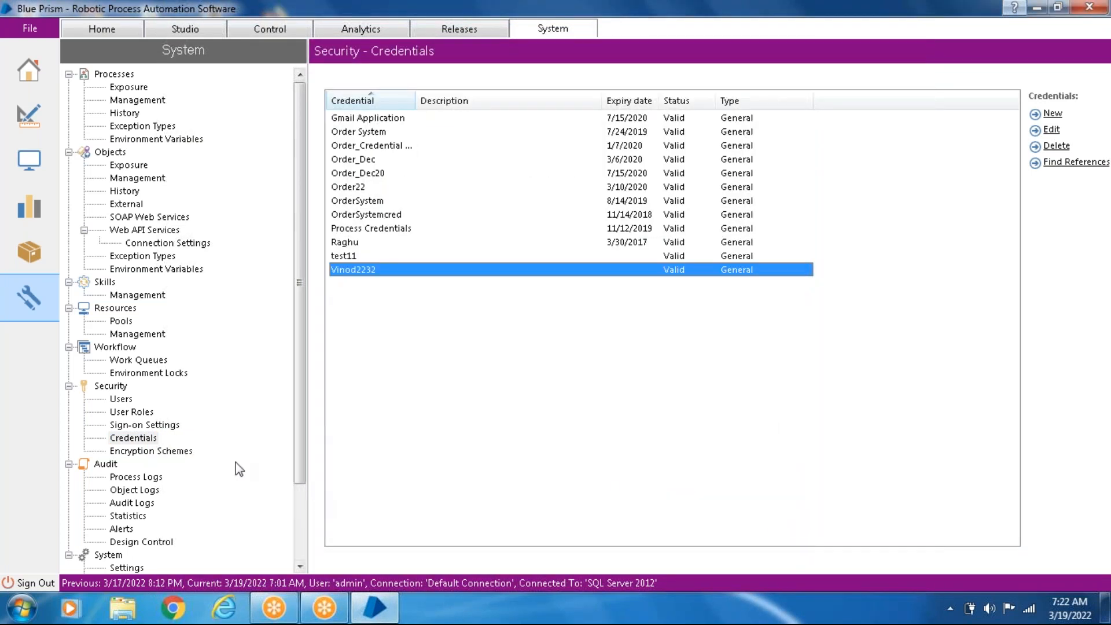
- Open the encryption scheme named test, reveal its key, and close the scheme definition
click(180, 453)
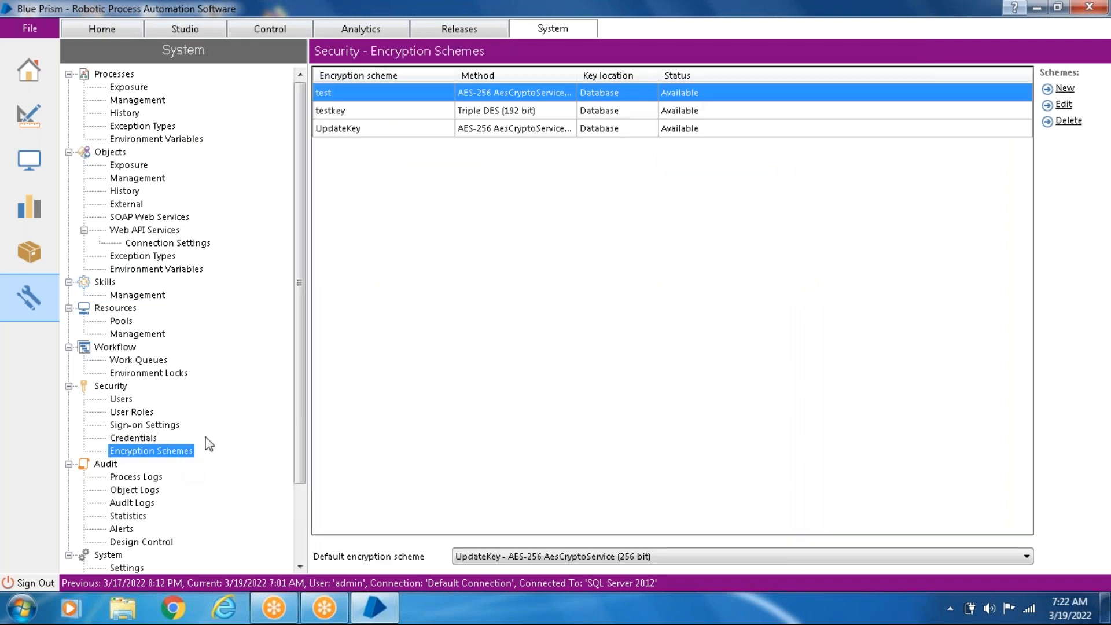
click(534, 94)
double_click(535, 97)
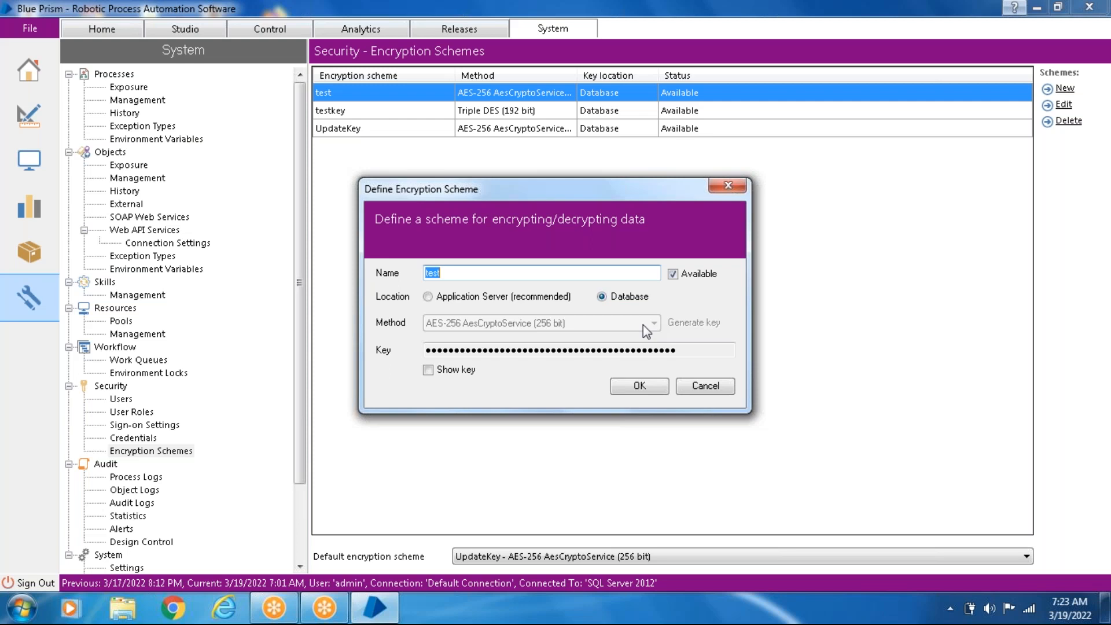
click(429, 370)
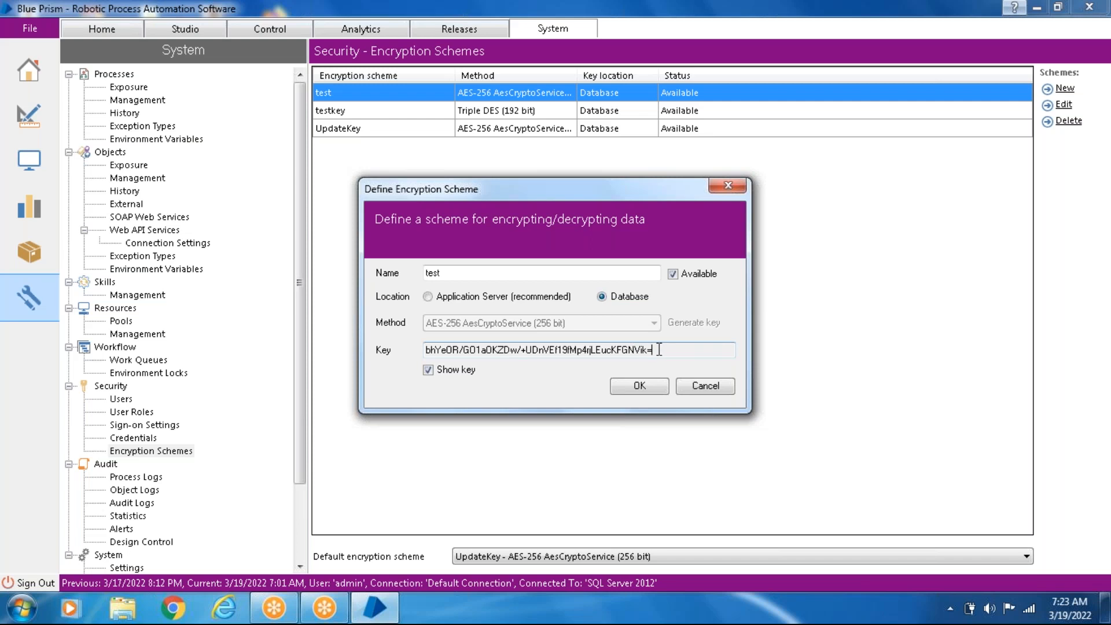
drag(661, 350, 390, 350)
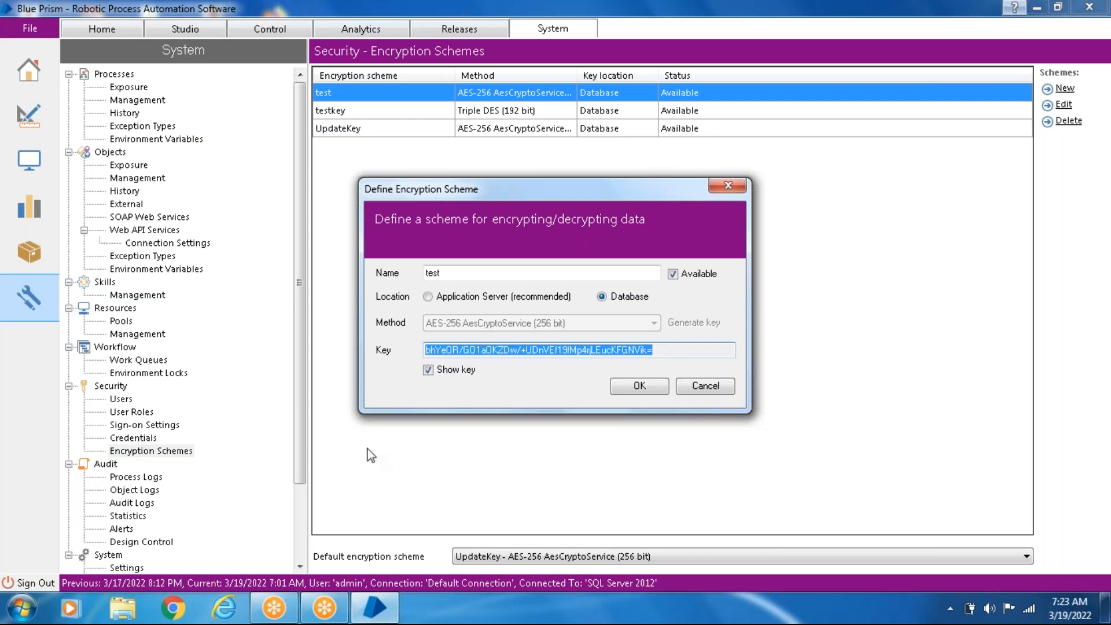
click(652, 384)
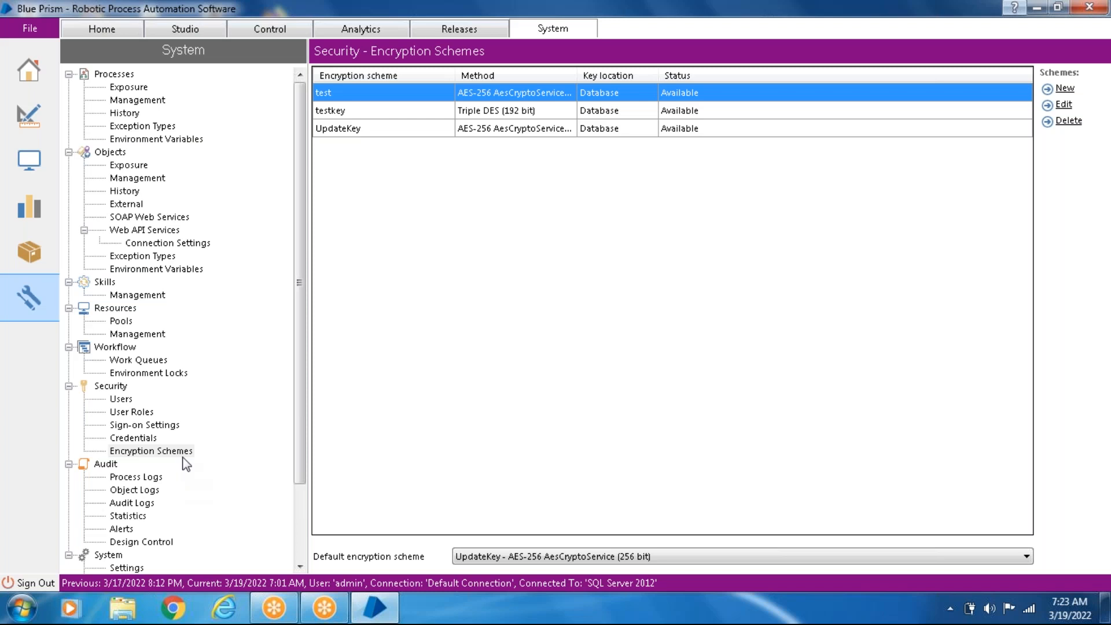
- Revisit the Credentials list and return to the Encryption Schemes page
click(134, 438)
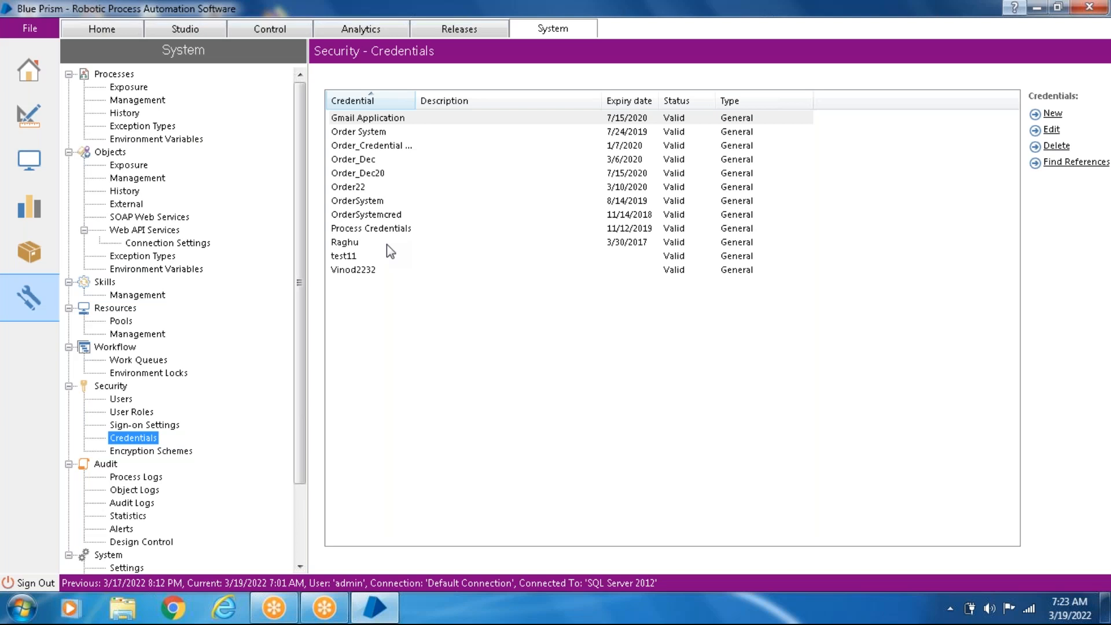
click(179, 453)
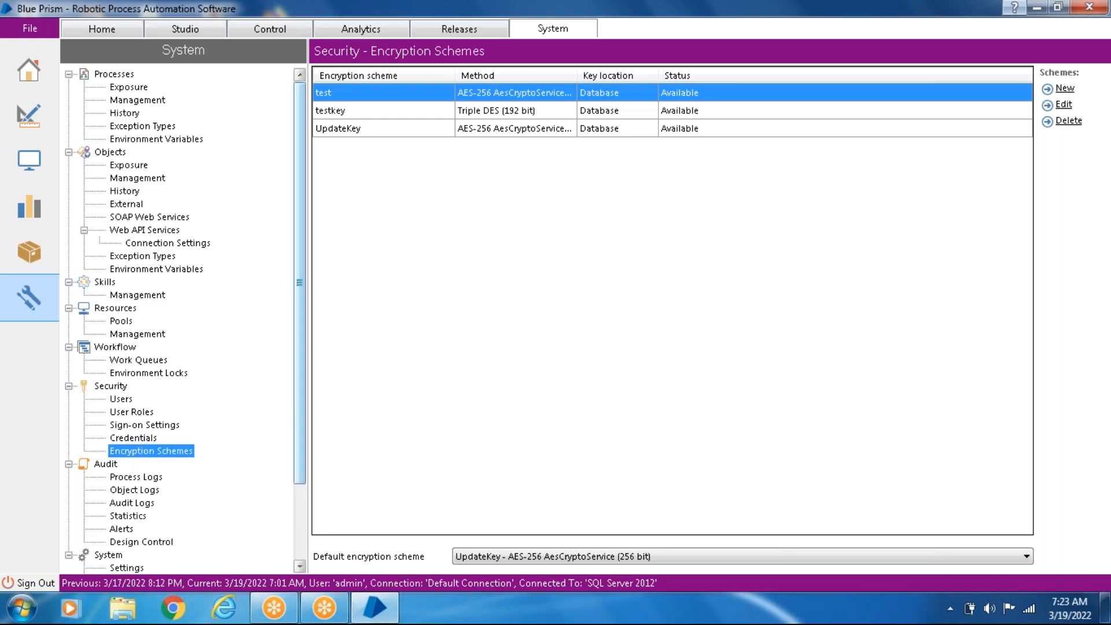
- Browse the Process Logs and Object Logs under Audit, view the first object's session log, and close the viewer
scroll(307, 450, down, 3)
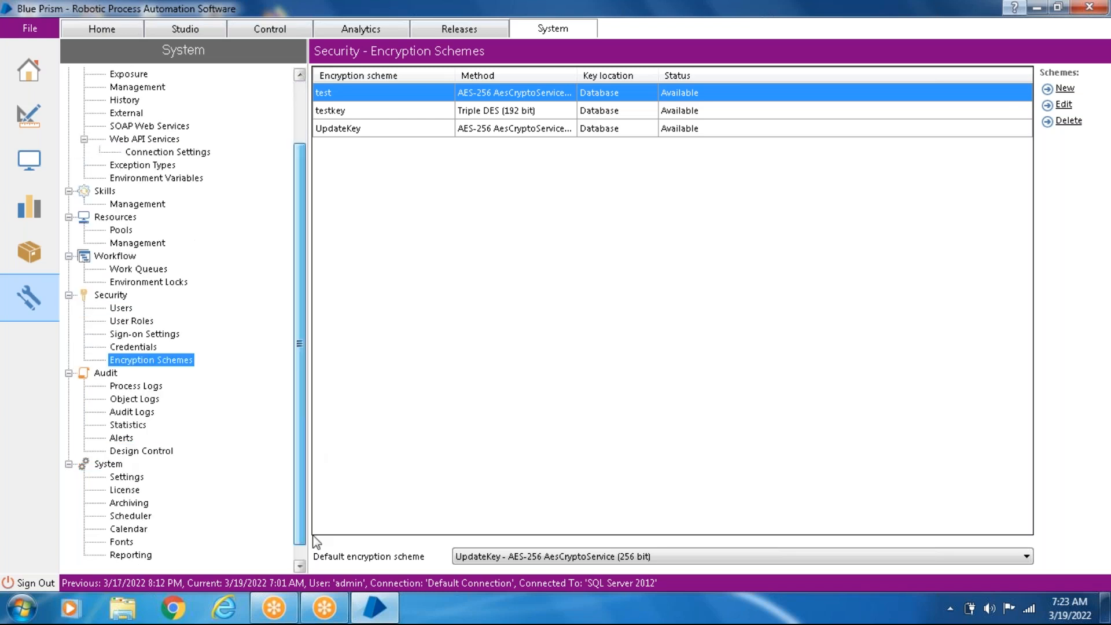
click(142, 387)
click(137, 399)
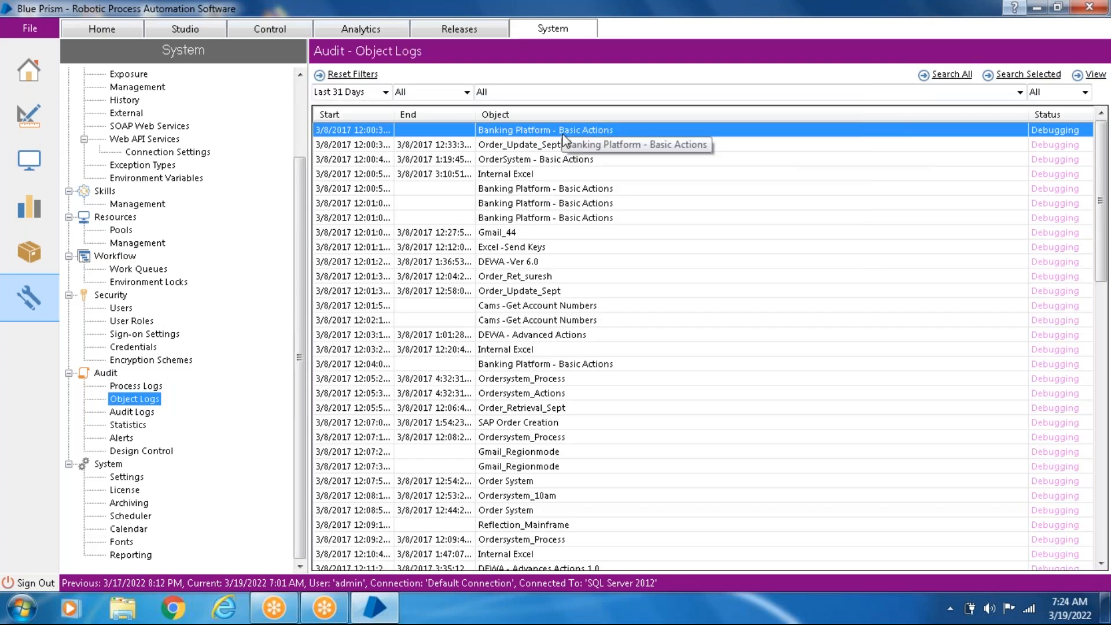
right_click(565, 137)
click(626, 144)
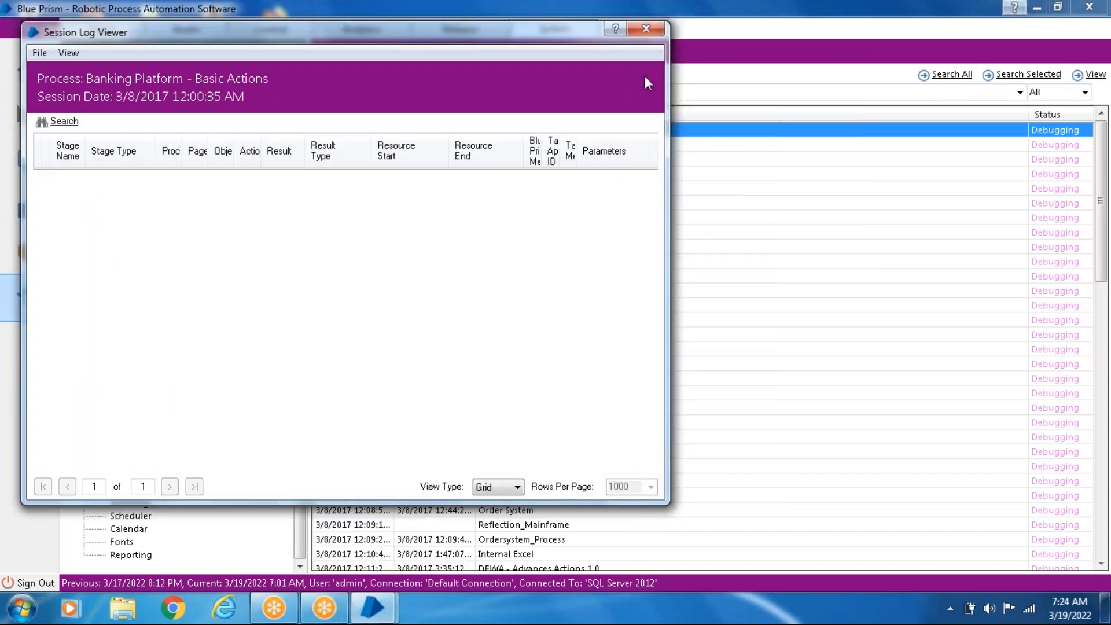
click(647, 29)
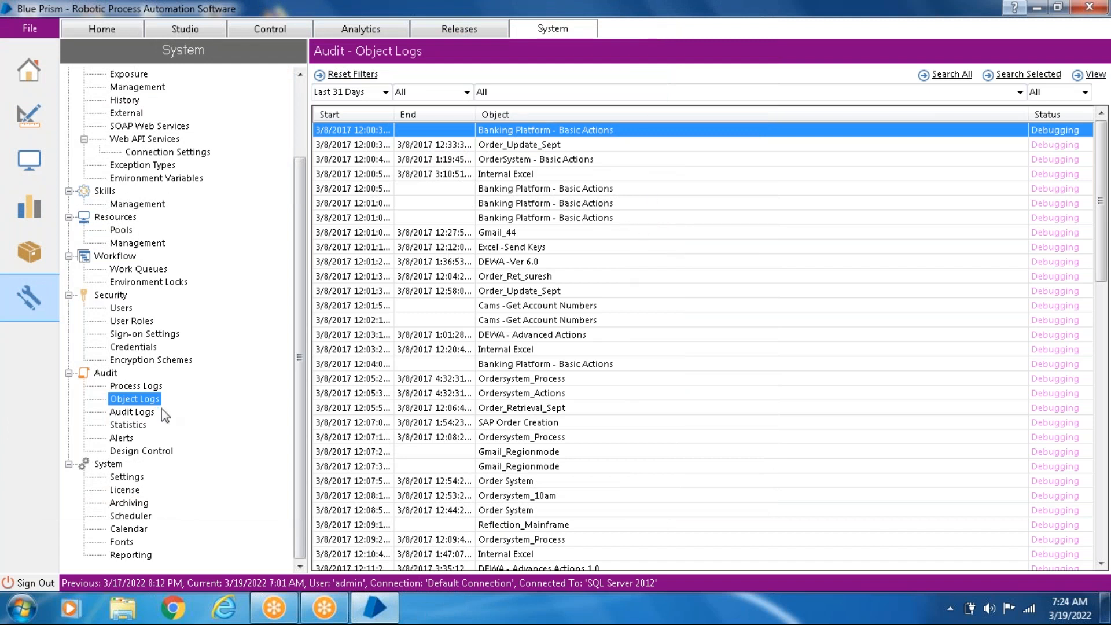
- View the 12/12/2017 entry of the Audit Logs and close the log viewer
click(141, 413)
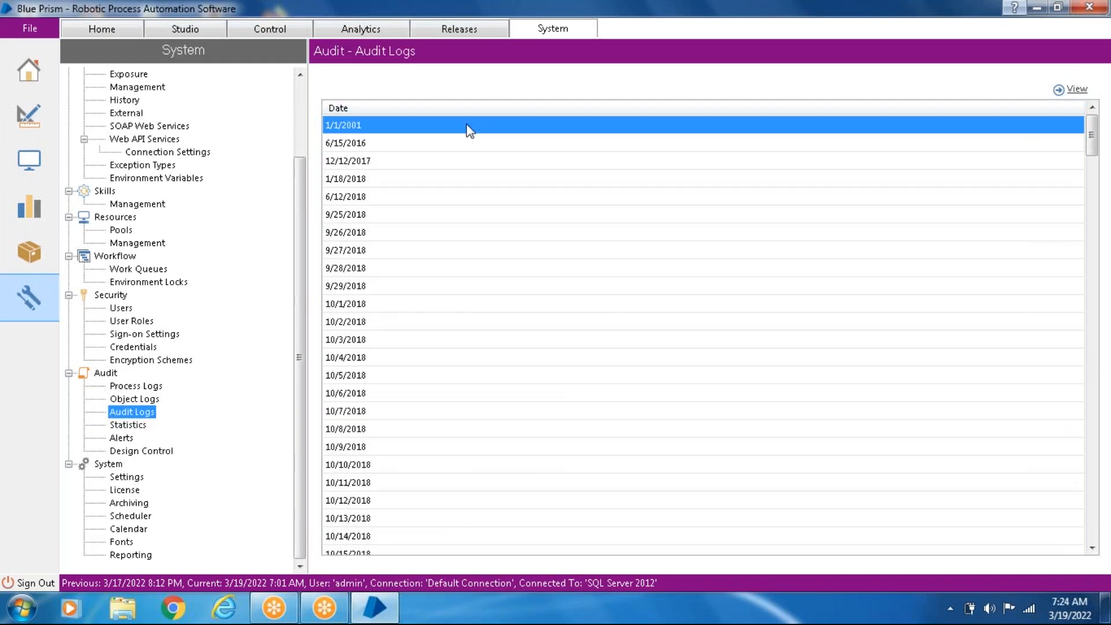
right_click(444, 126)
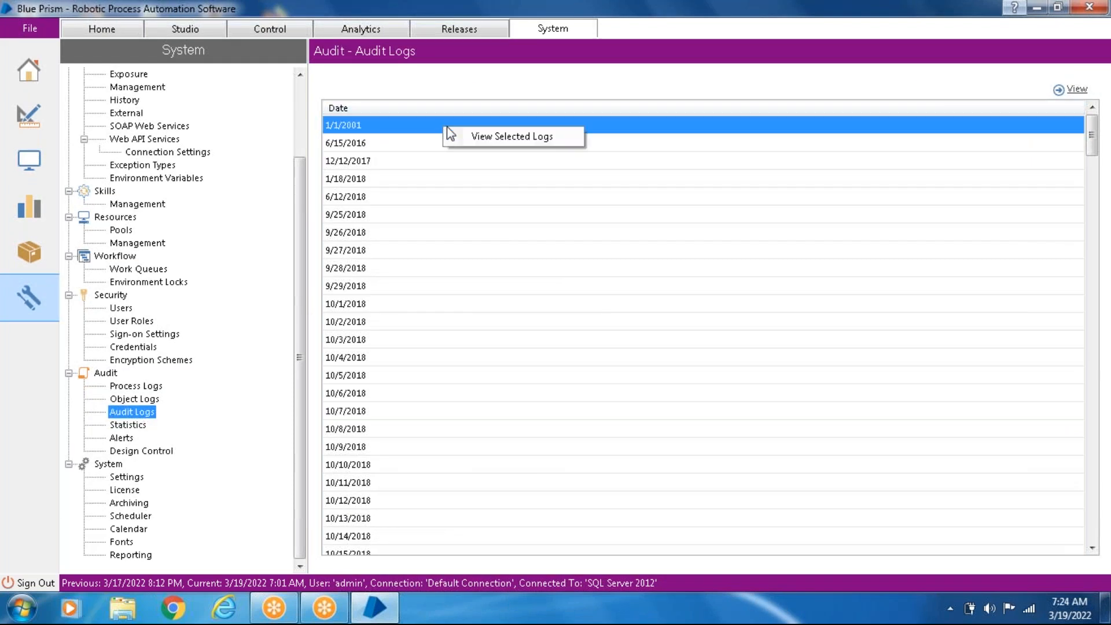
click(560, 161)
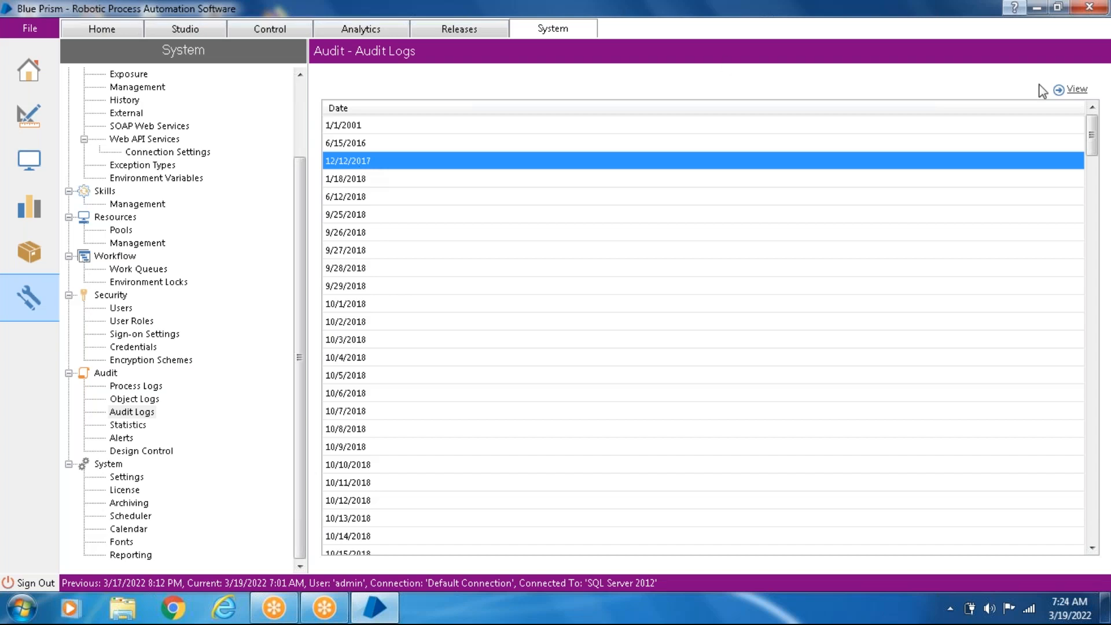
click(1078, 90)
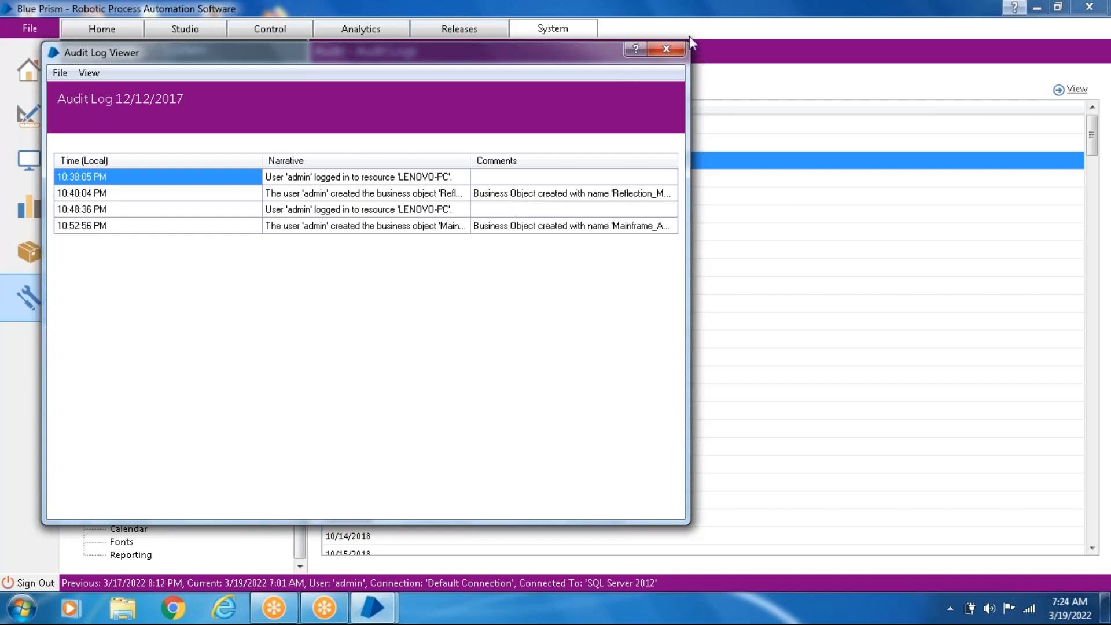
click(667, 49)
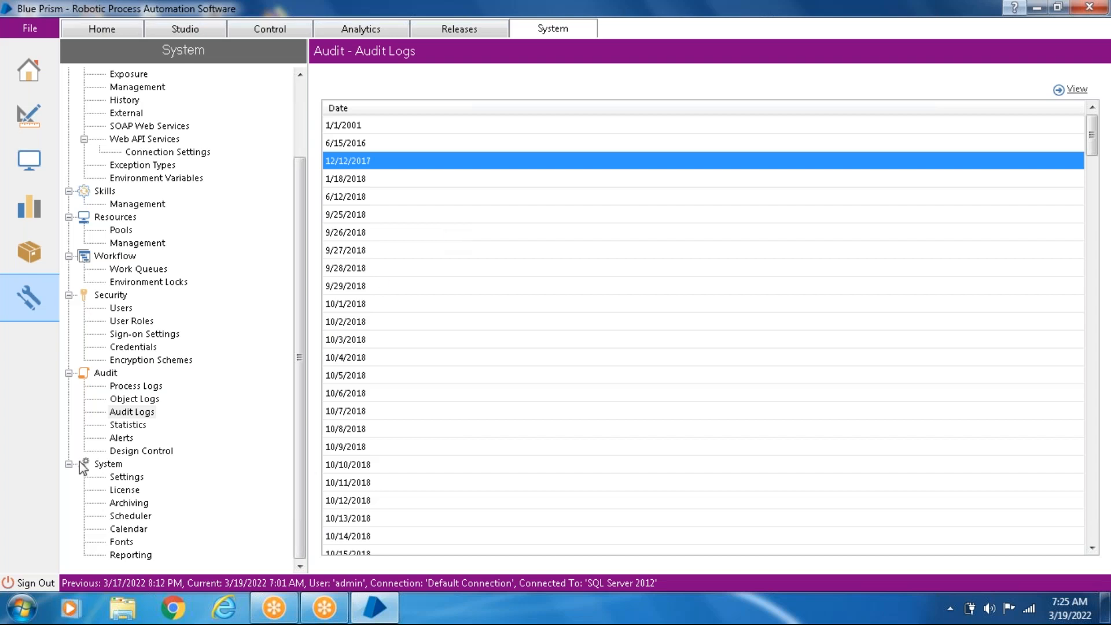
- Review the Statistics and Alerts pages under Audit, checking the resources in the Control area before returning to Alerts
click(141, 424)
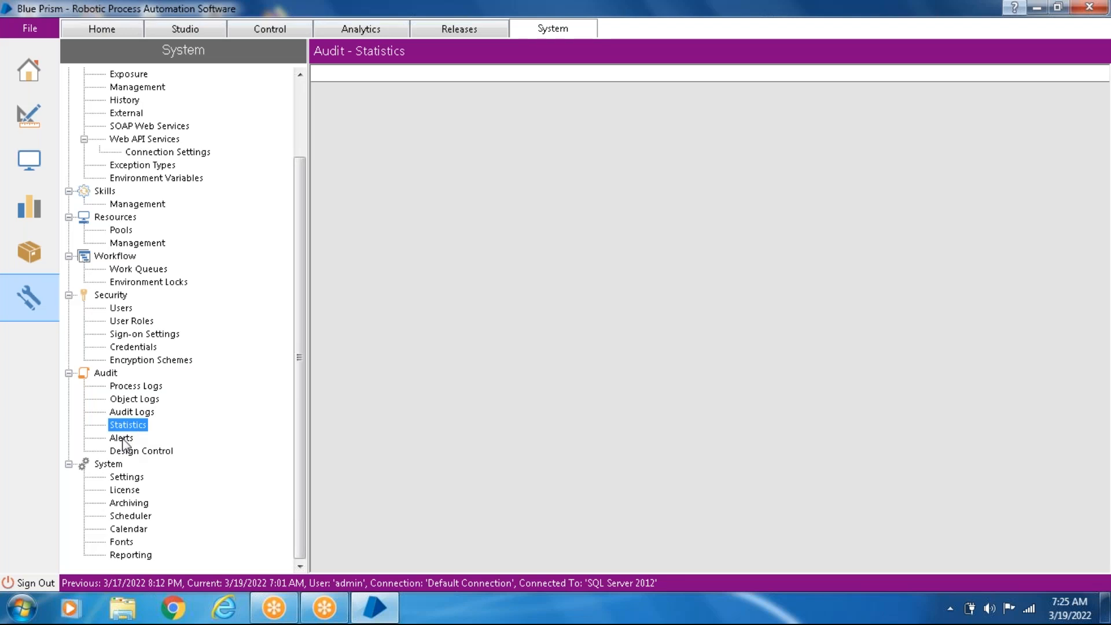
click(122, 442)
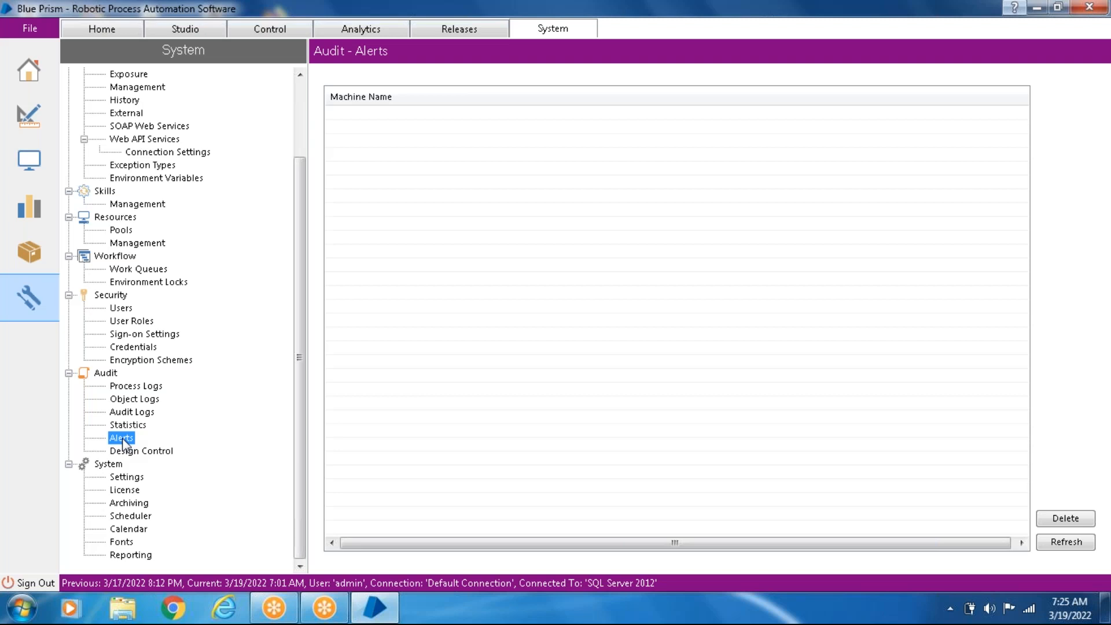
click(272, 34)
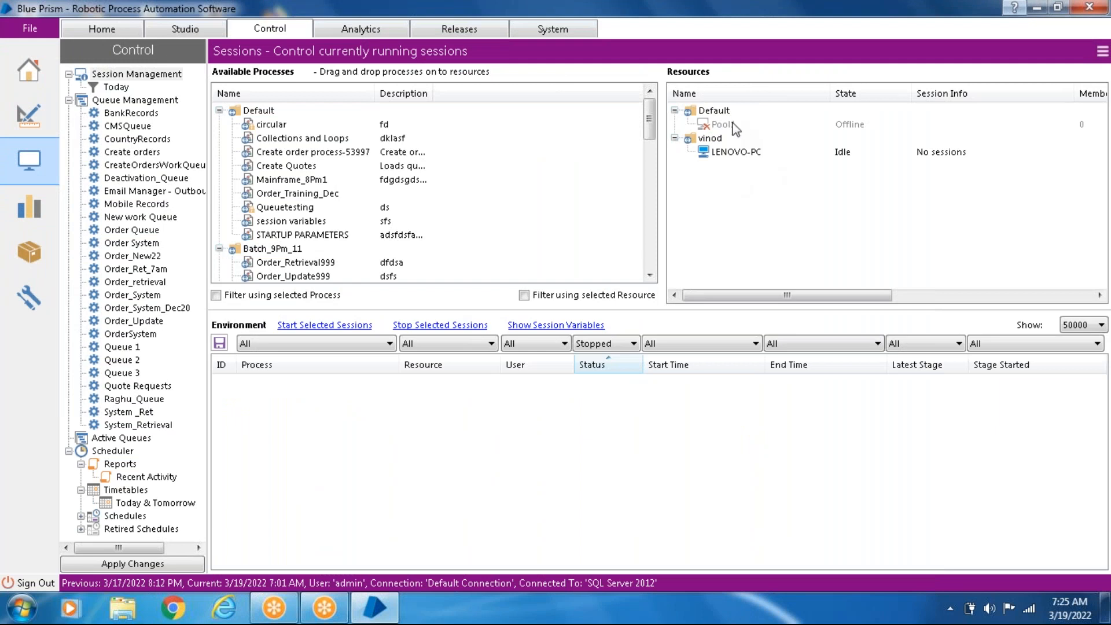
click(568, 33)
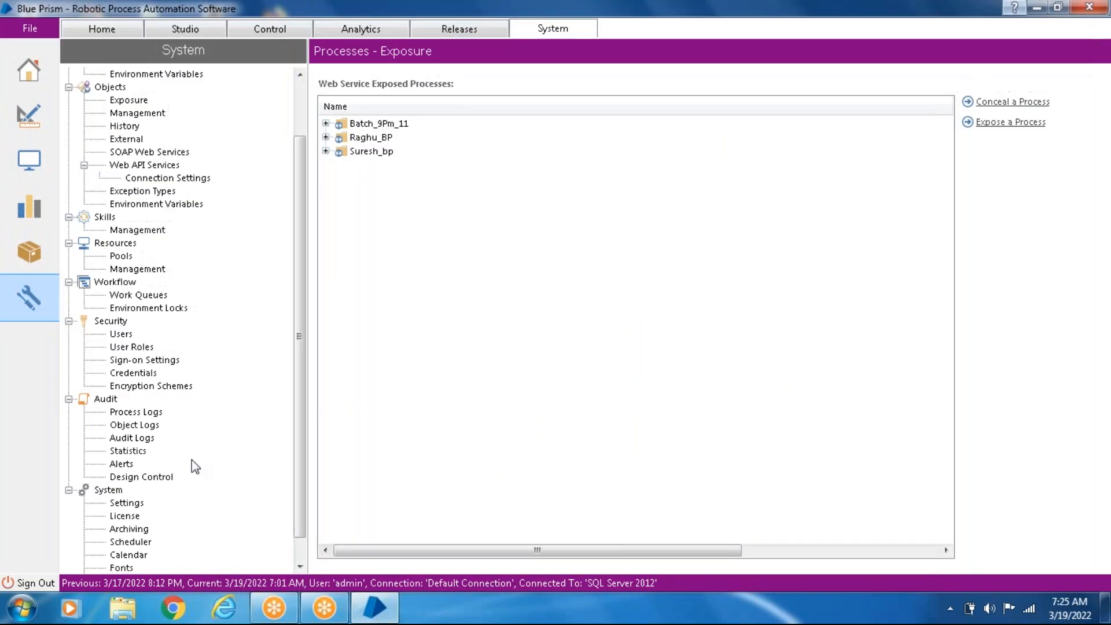
click(121, 464)
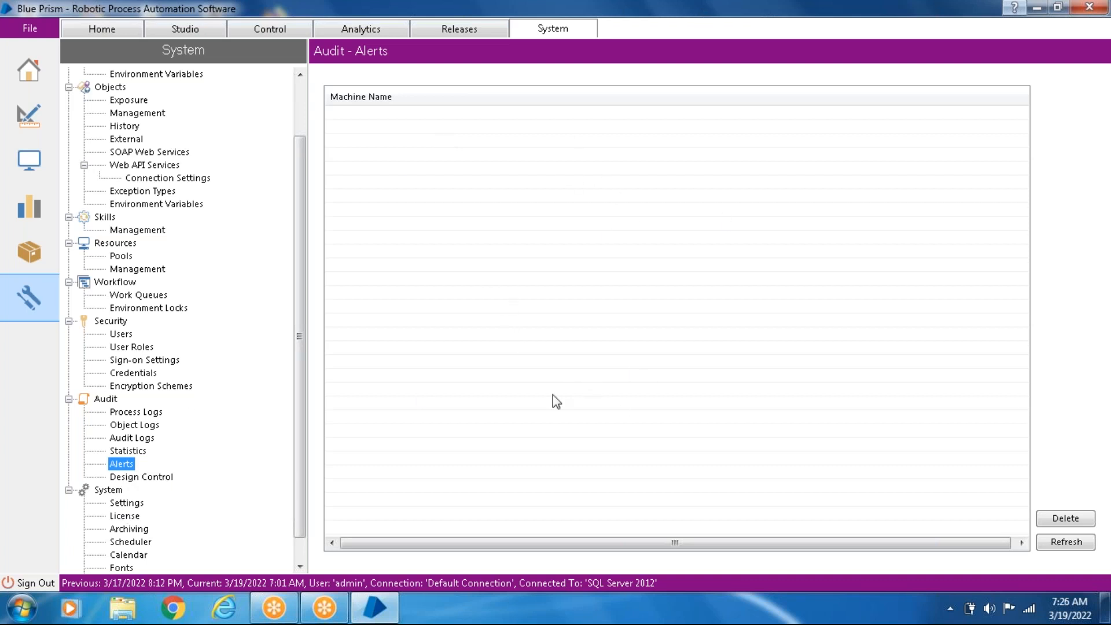
- Examine the advanced Stage Validation checks under Design Control, including the severity options for the first check, and close them
click(152, 477)
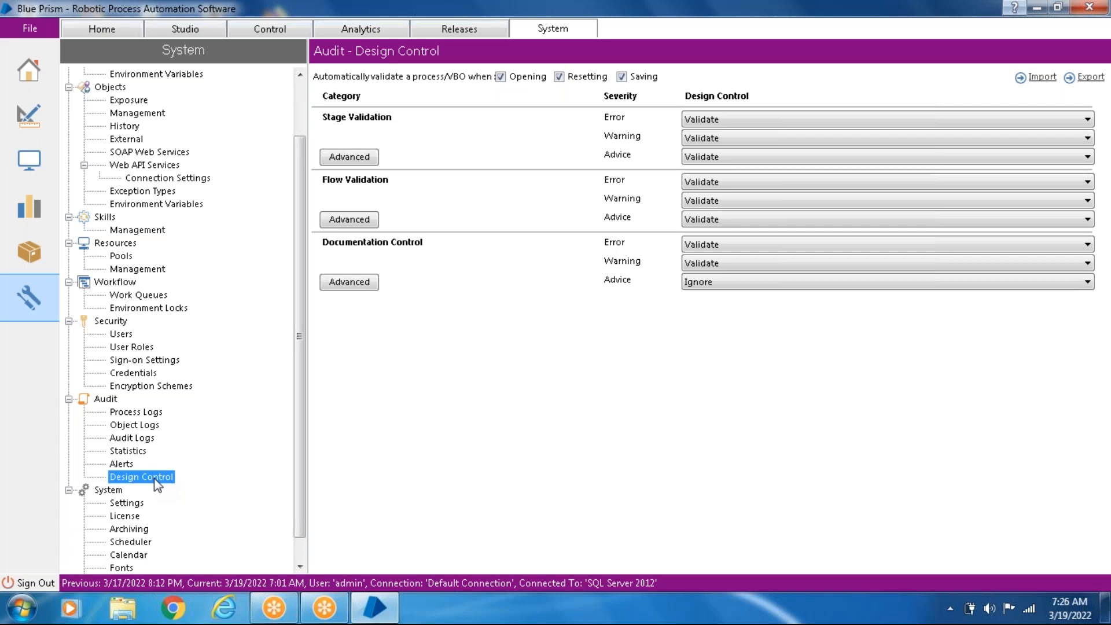
click(357, 161)
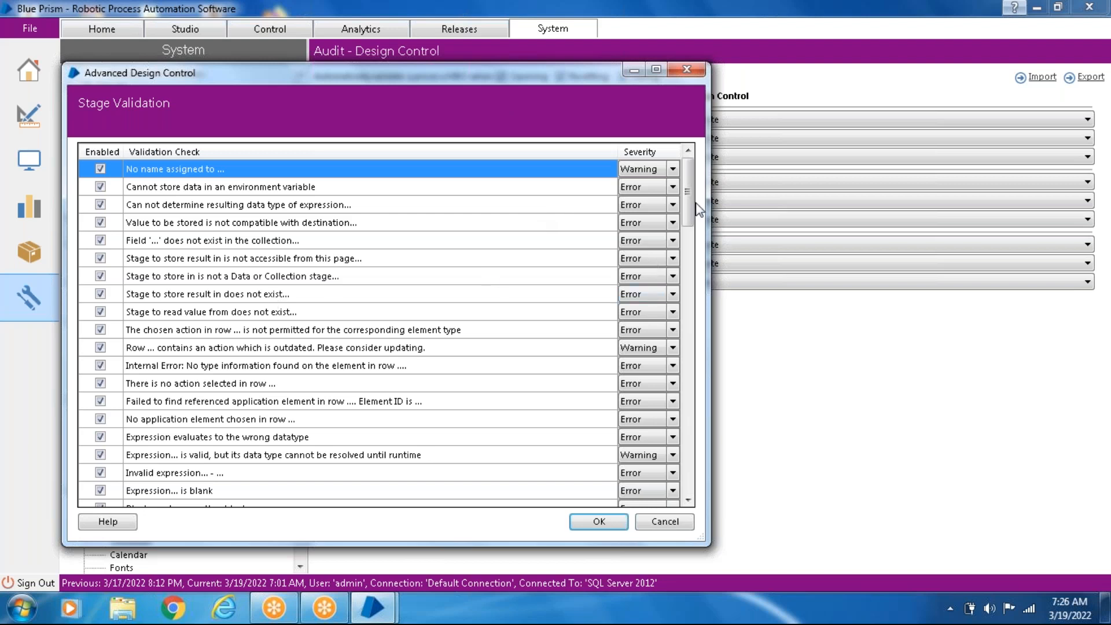
click(673, 170)
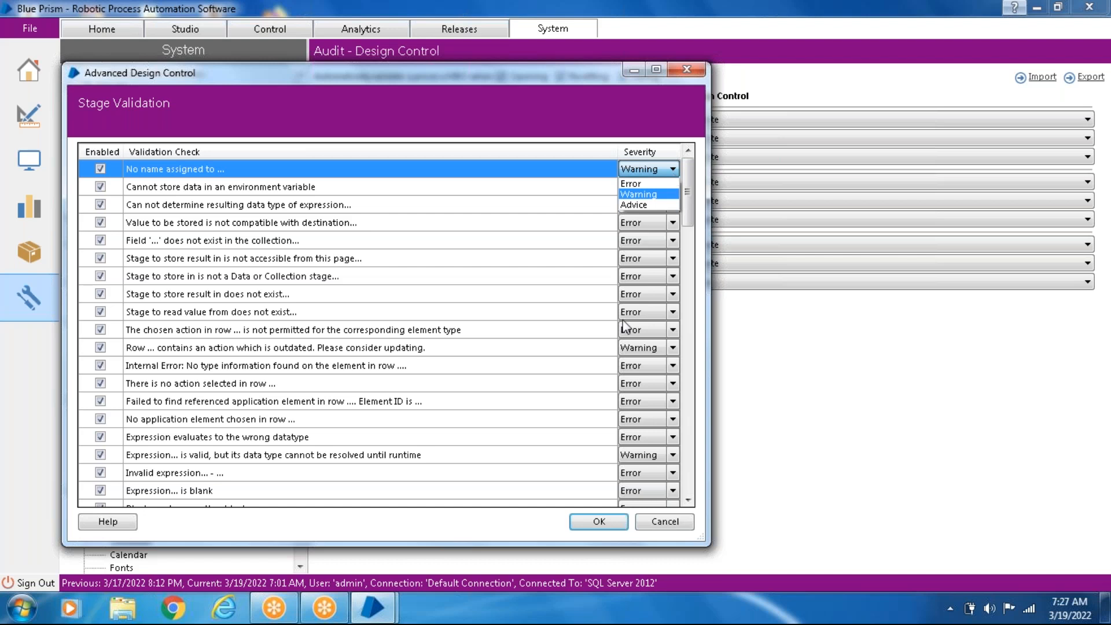
click(609, 524)
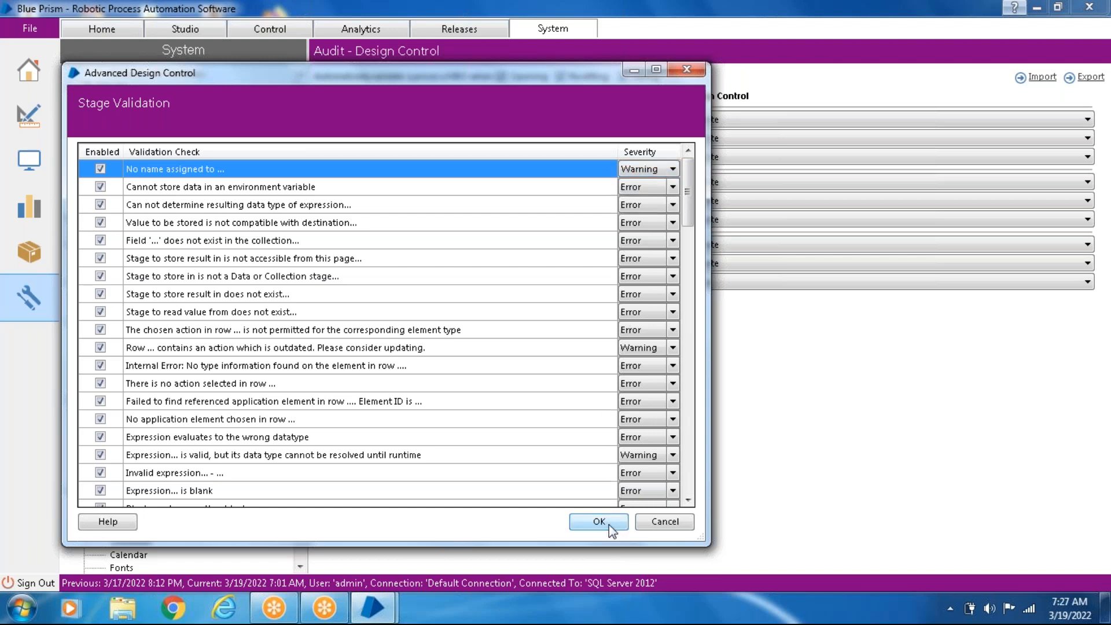
- Close the advanced Stage Validation checks and open the Order_Retrieval999 process from Batch_9Pm_11 in Studio, automatically recovering its autosaved work
click(599, 521)
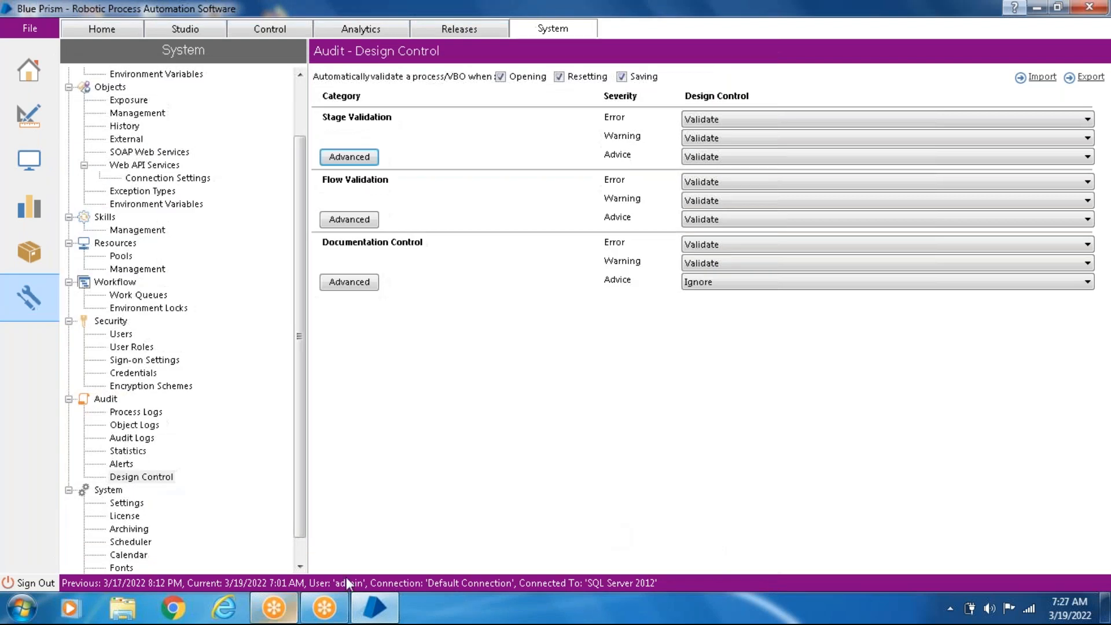
click(373, 615)
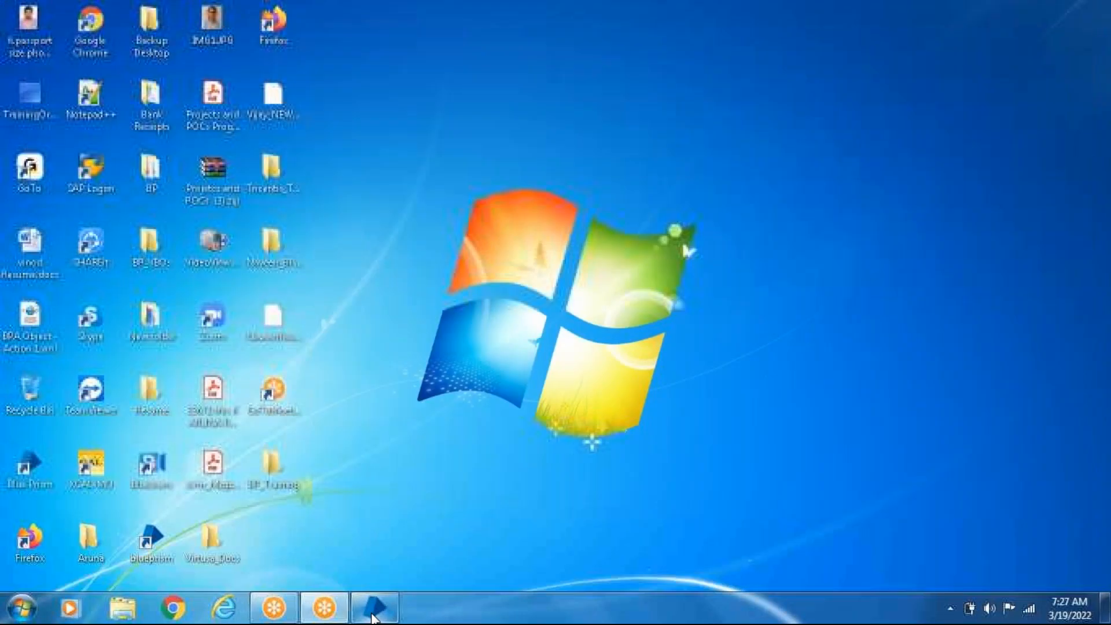
click(373, 615)
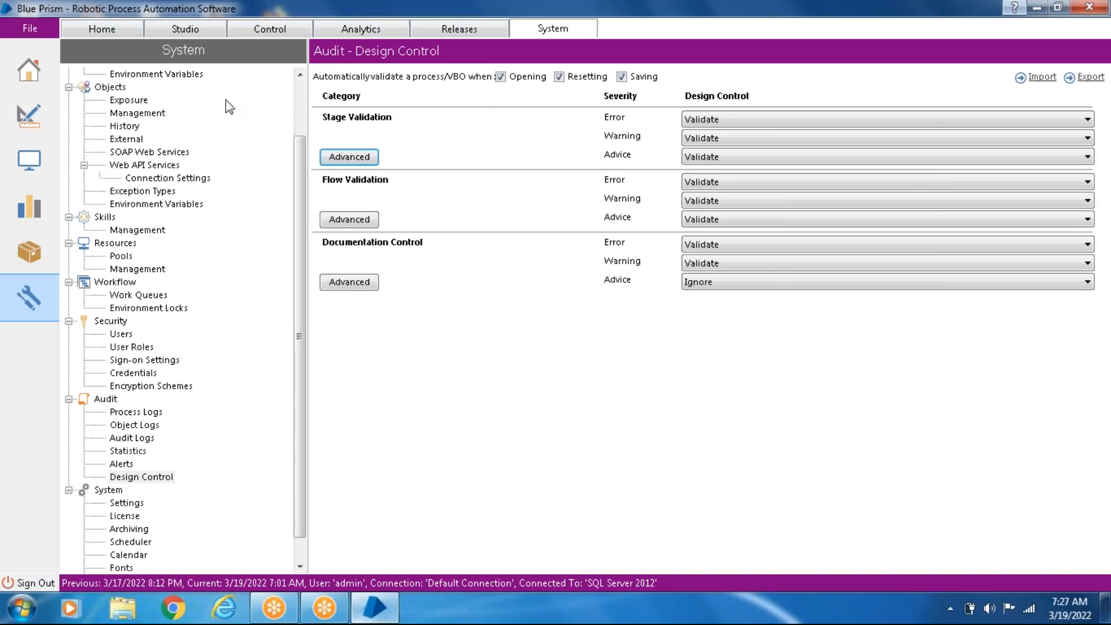
click(190, 33)
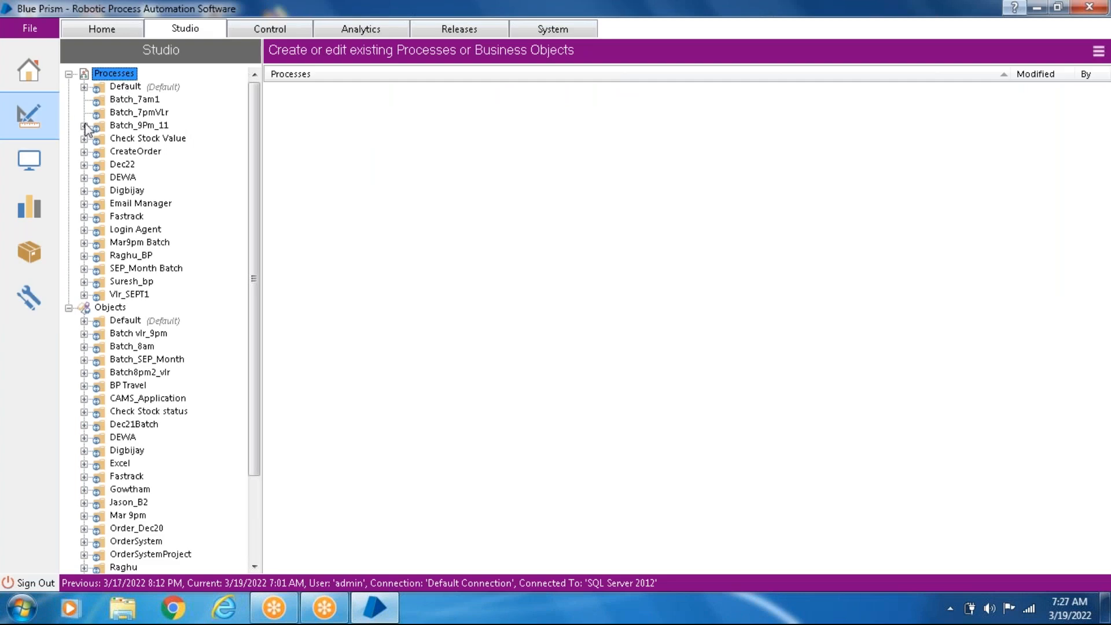
click(84, 126)
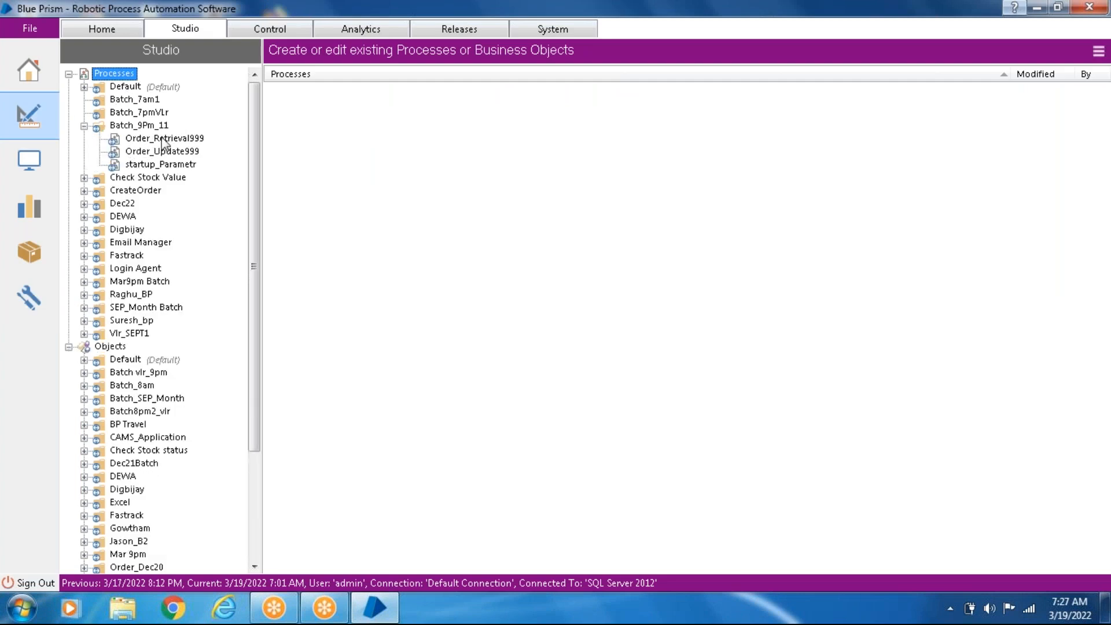
double_click(164, 139)
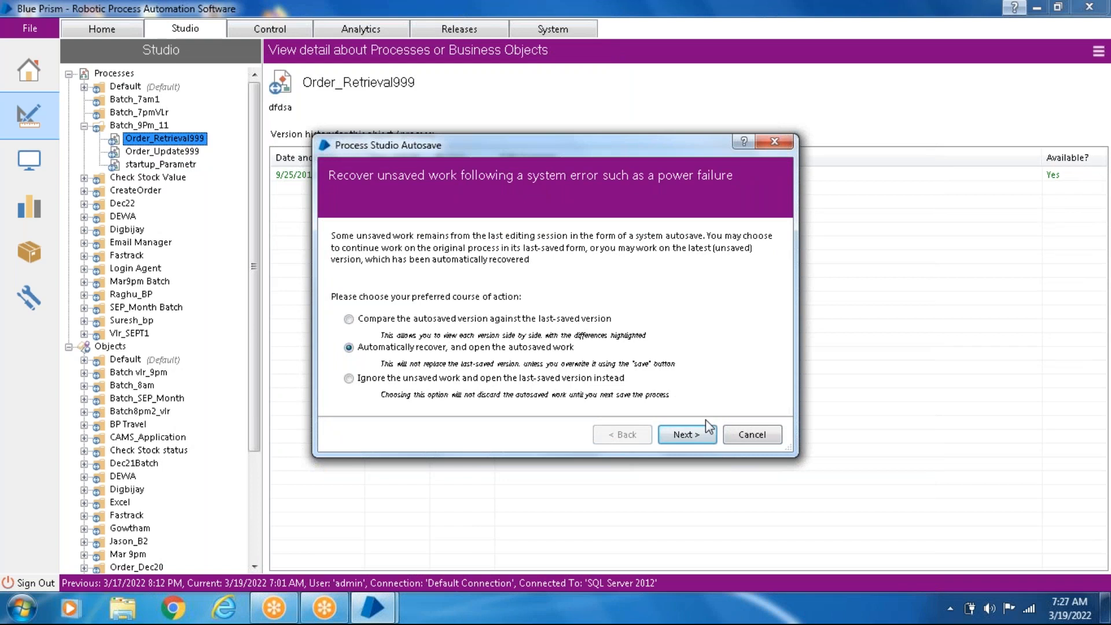
click(687, 435)
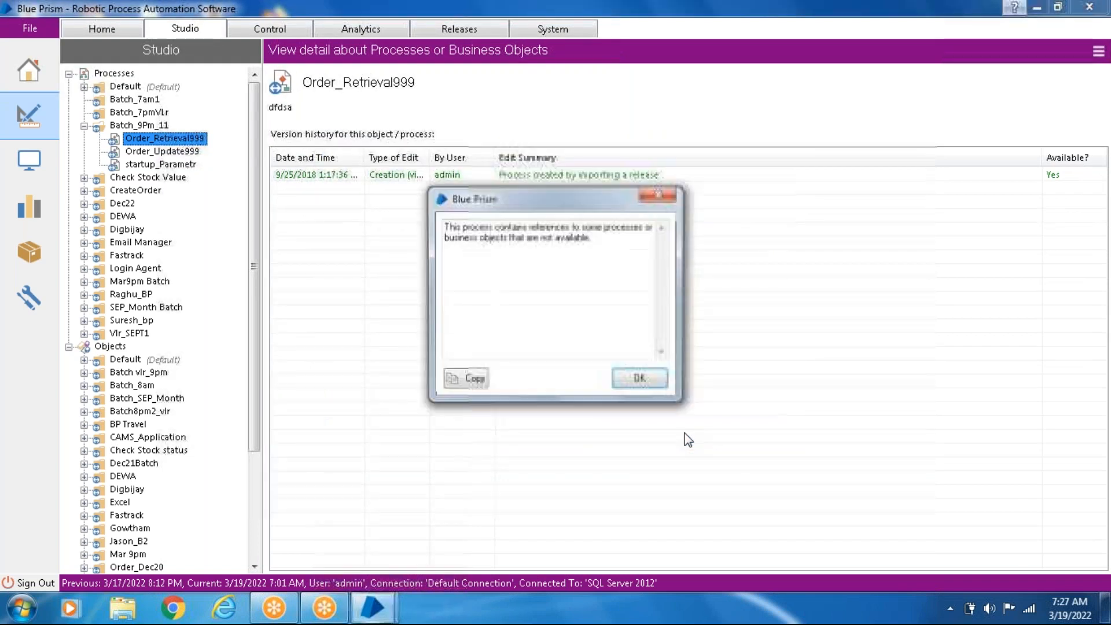
click(640, 381)
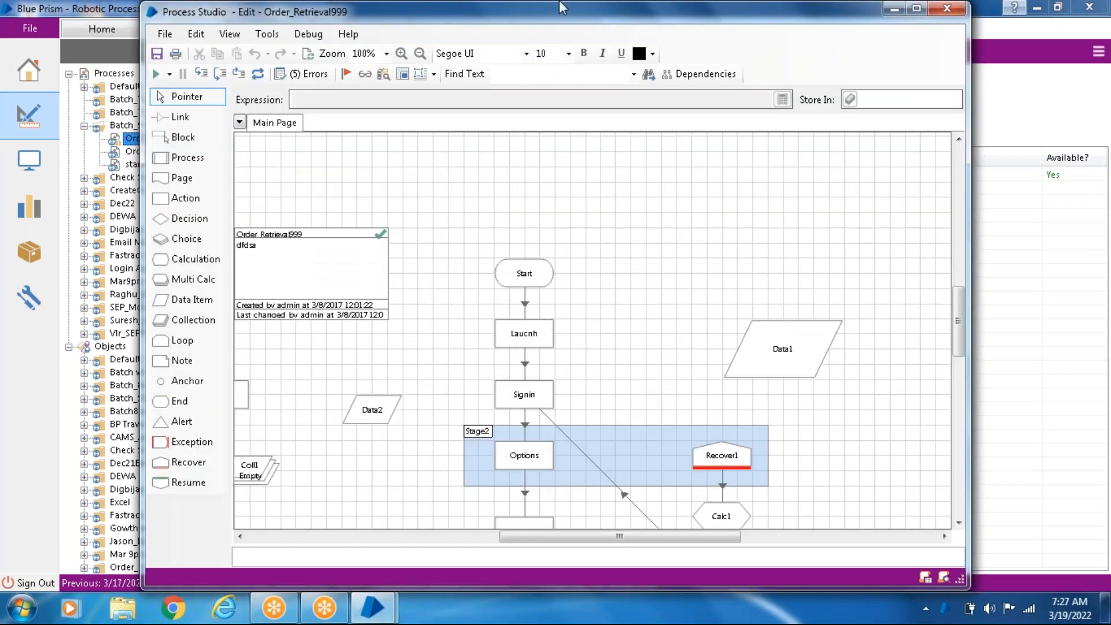
- View the validation results of Order_Retrieval999, inspecting the missing link error, the first Signin warning and the Coll1 advice
click(300, 81)
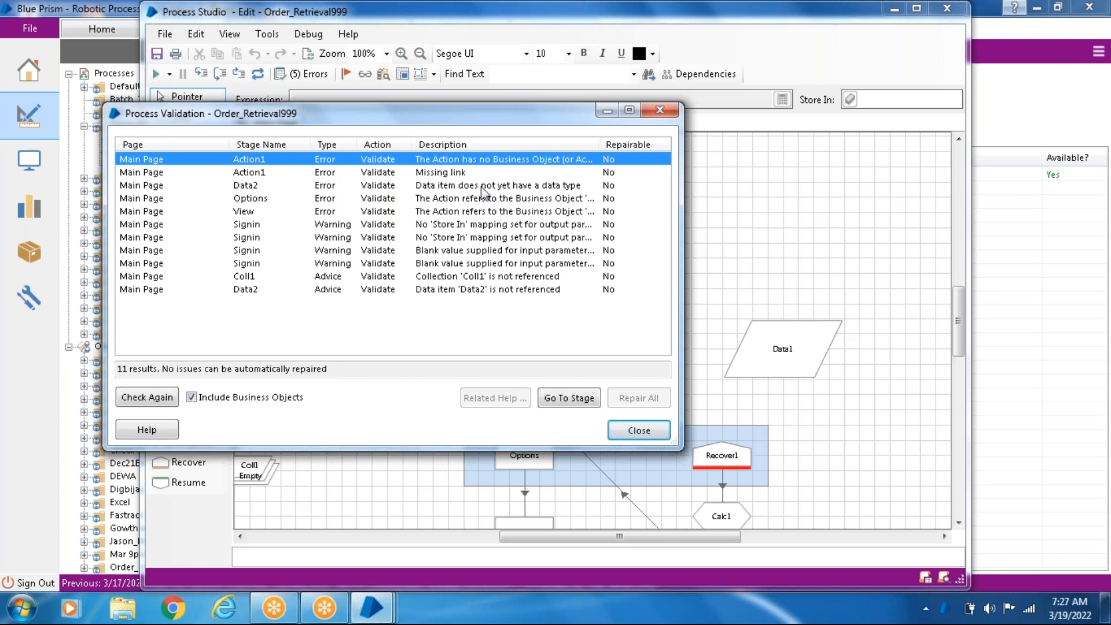
click(438, 173)
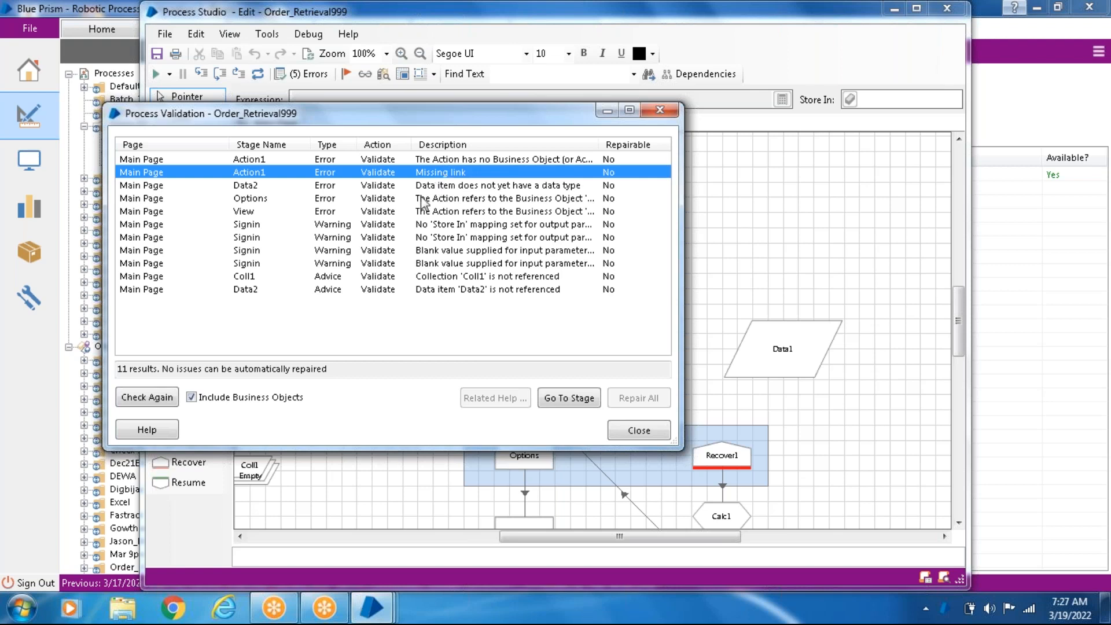
click(342, 226)
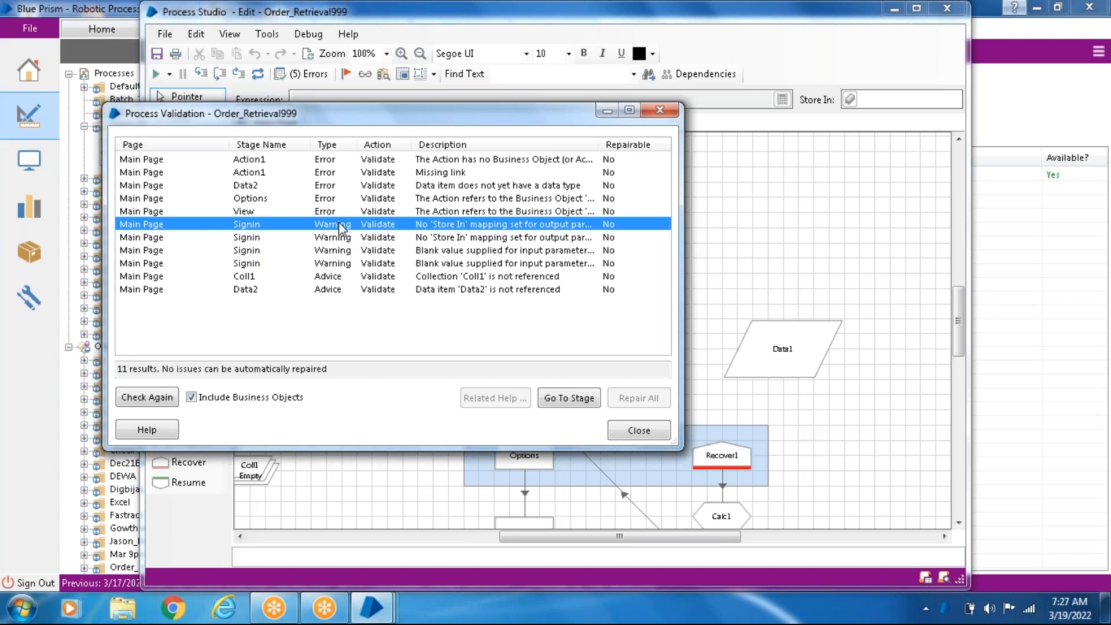
click(334, 278)
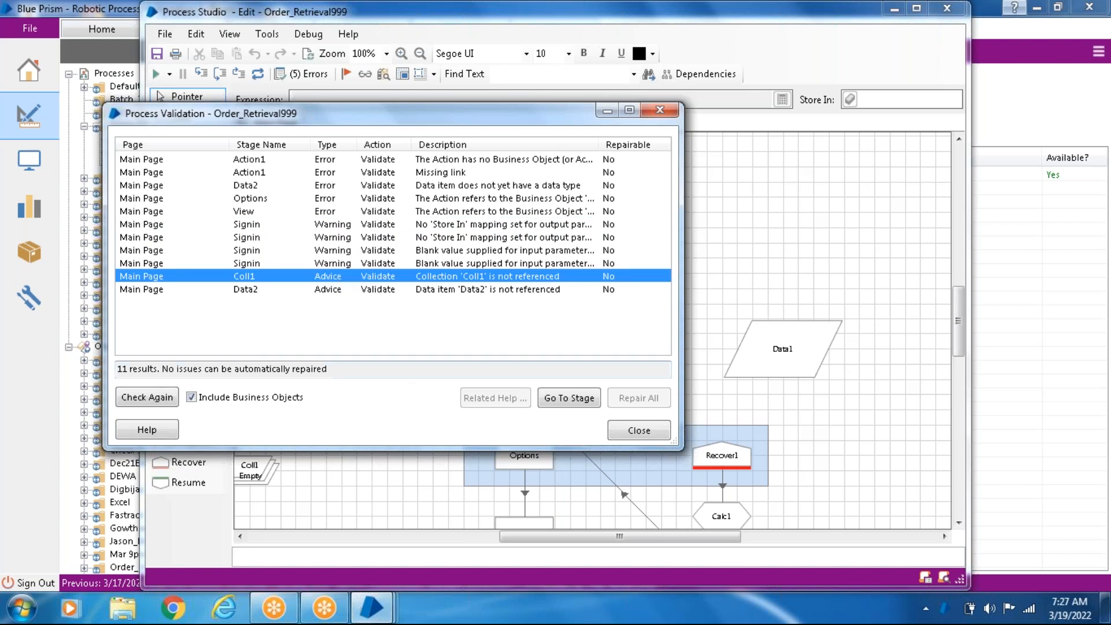
- Return to the main Blue Prism window, view the advanced Stage Validation checks under Design Control again, and close them
mouse_move(367, 618)
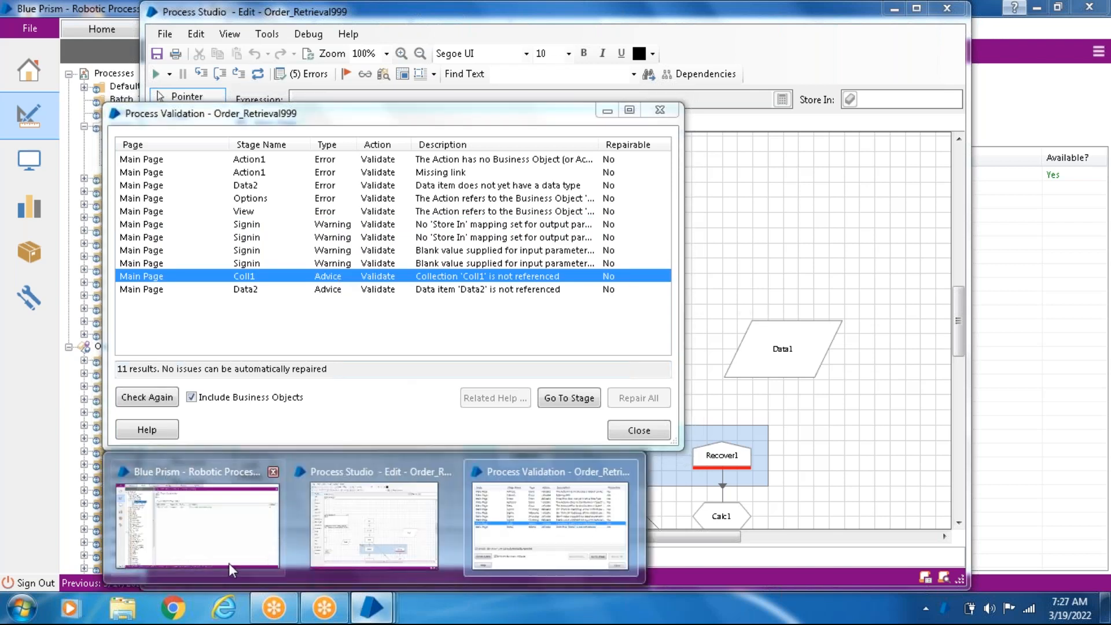
click(221, 544)
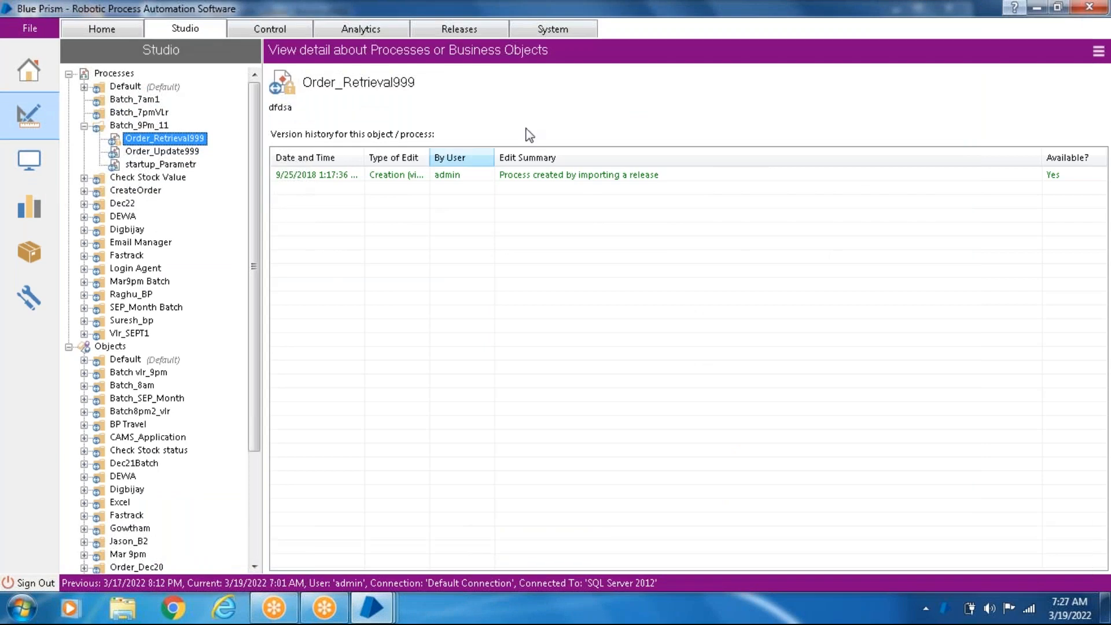
click(565, 32)
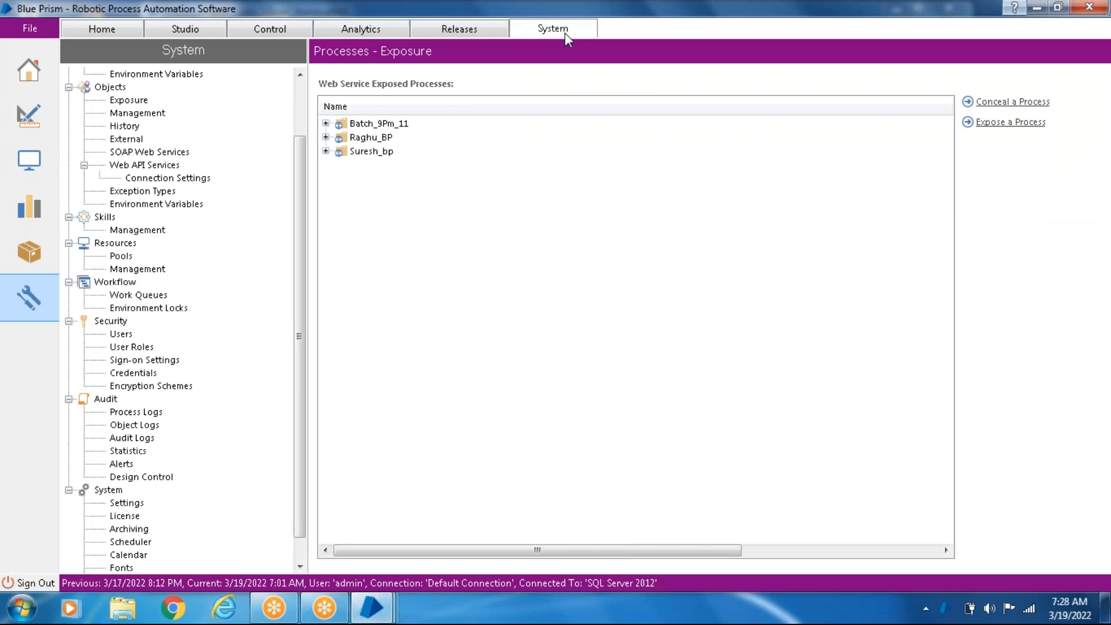
click(152, 478)
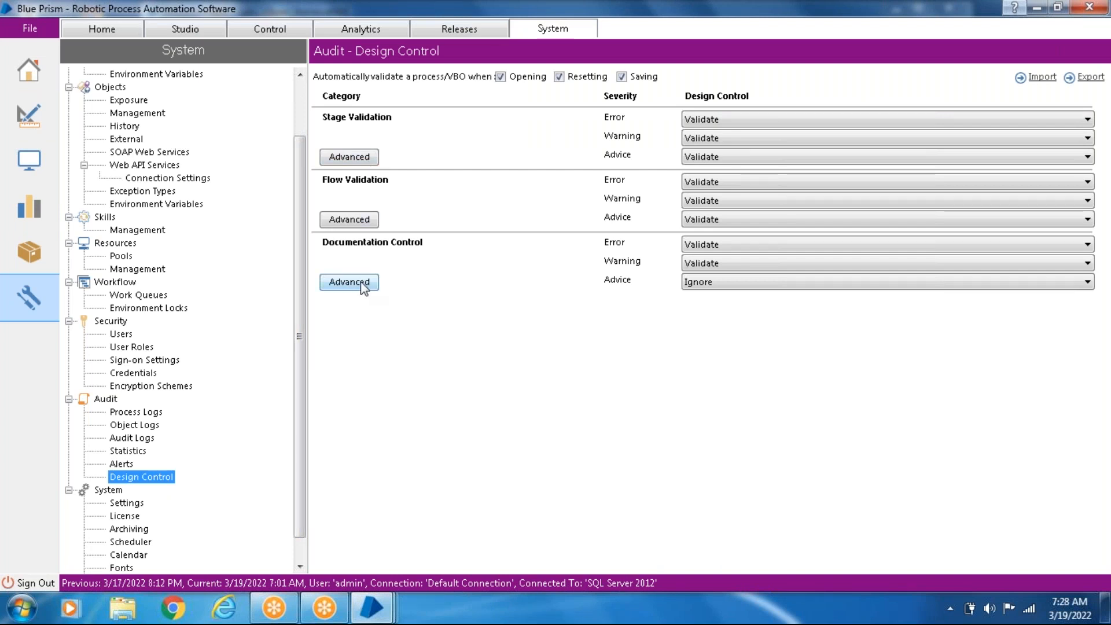
click(351, 157)
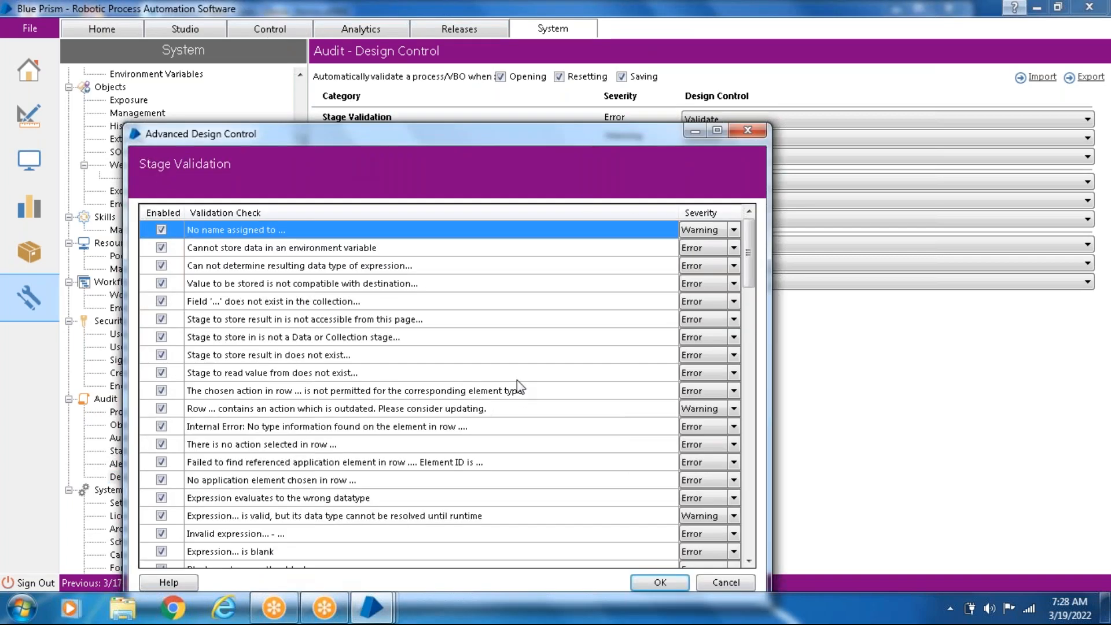
click(752, 128)
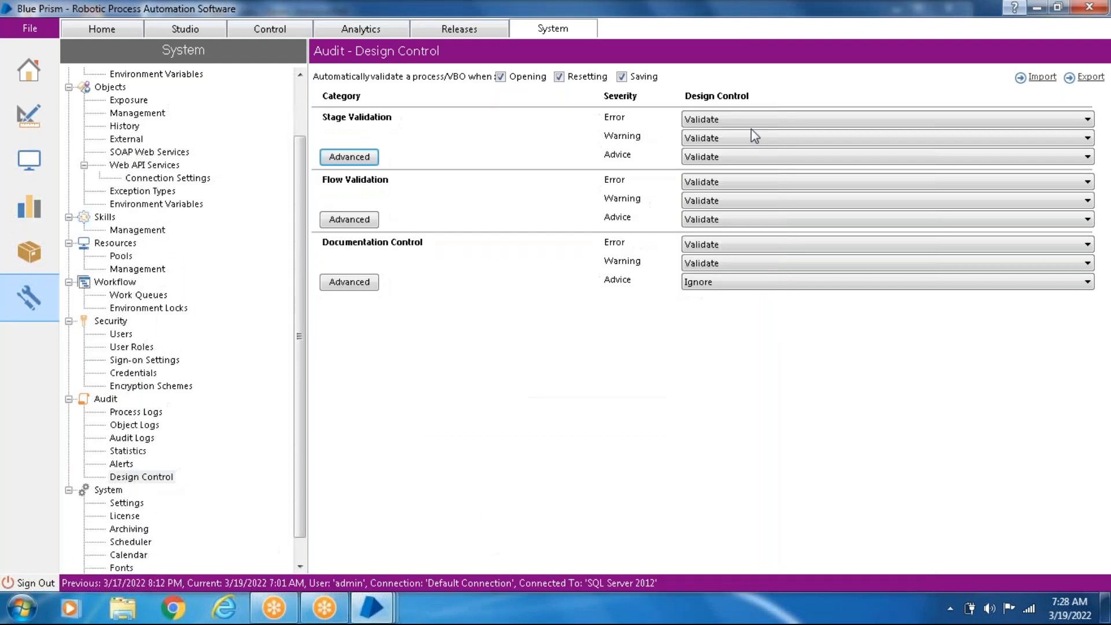
- Set the environment theme's background colour to orange in the System settings and apply it
click(129, 503)
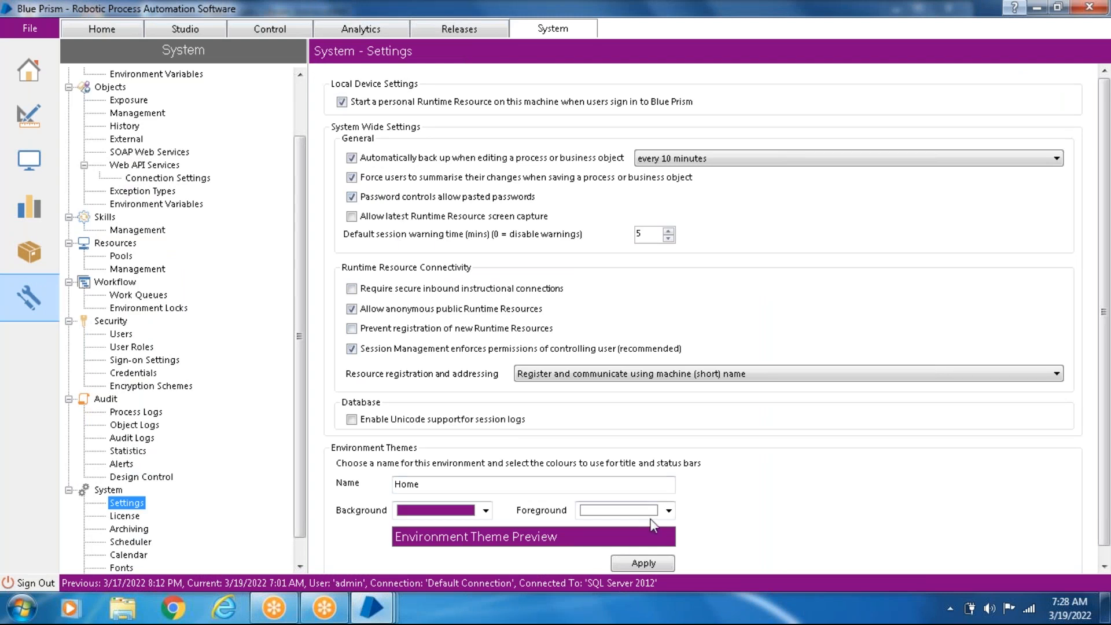
click(487, 511)
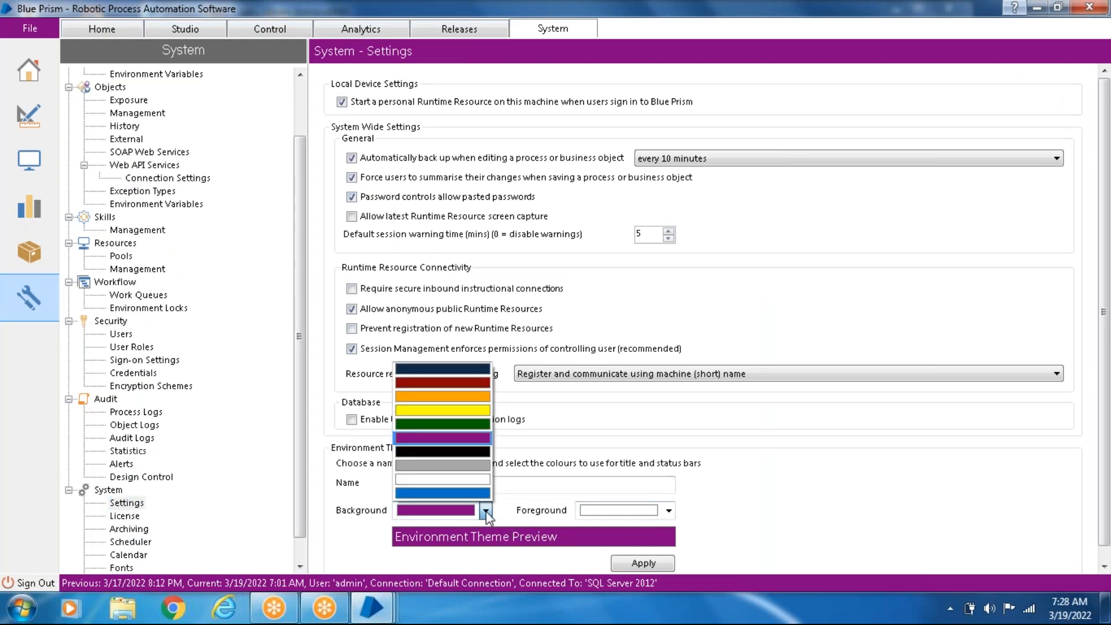
click(454, 391)
click(650, 560)
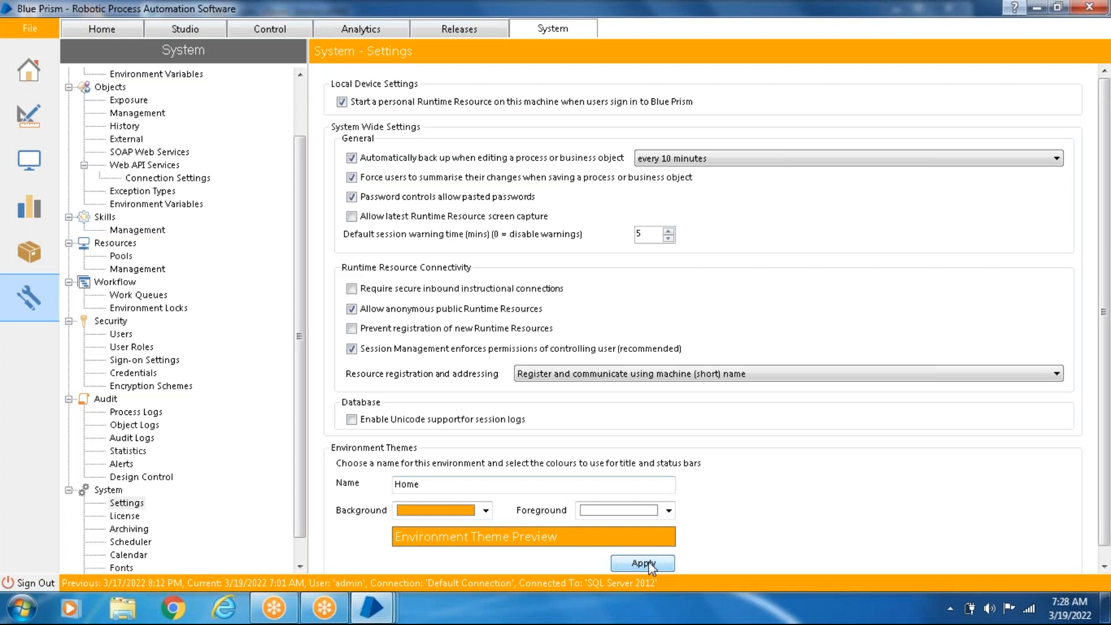
- Review the License, Archiving and Scheduler pages of the System section
click(124, 517)
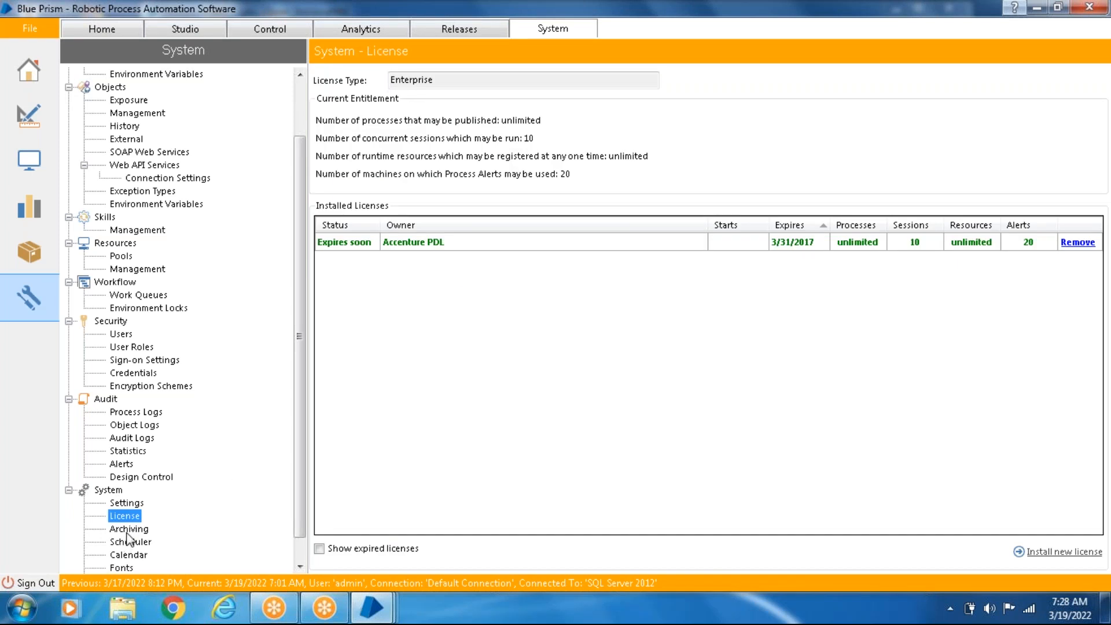
click(127, 533)
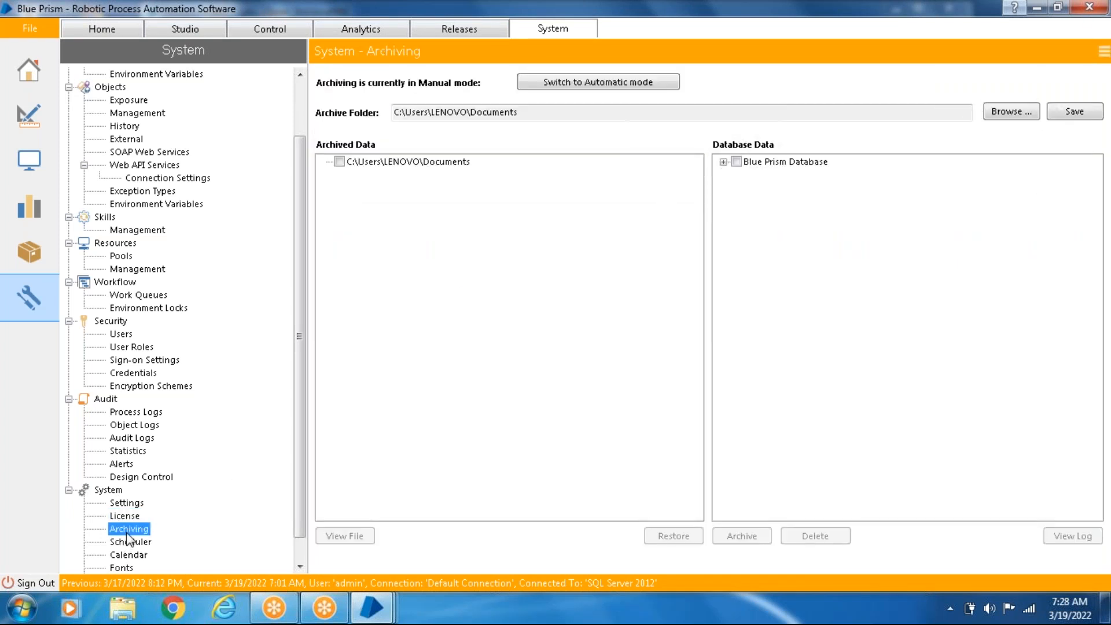
click(128, 541)
- Examine the Calendar page and the region options for its public holidays, leaving England and Wales selected
click(128, 556)
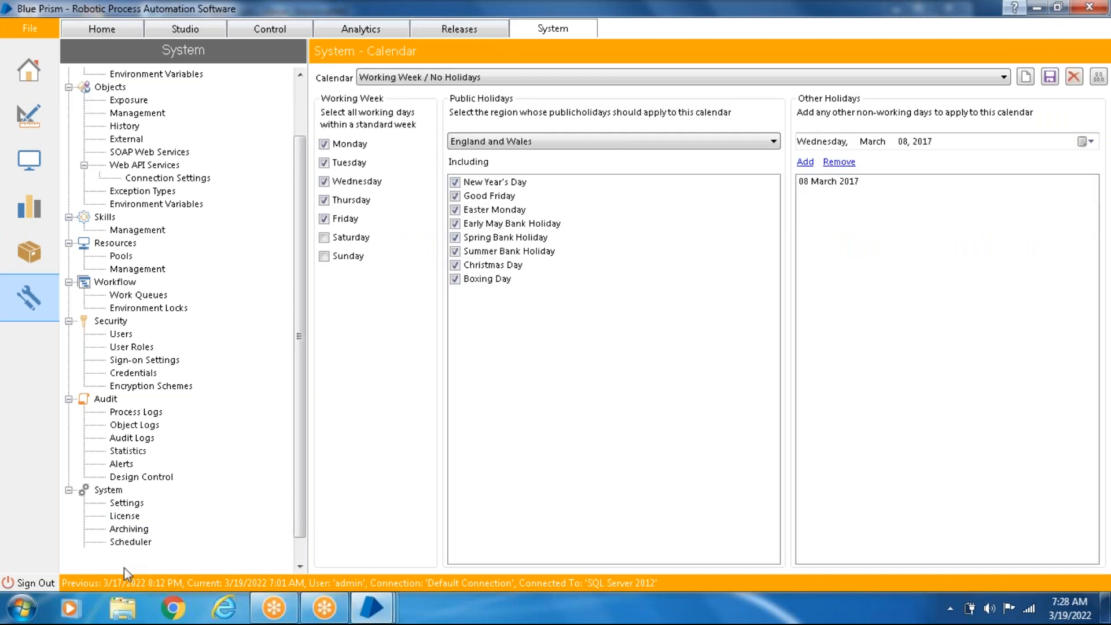
click(124, 568)
click(132, 546)
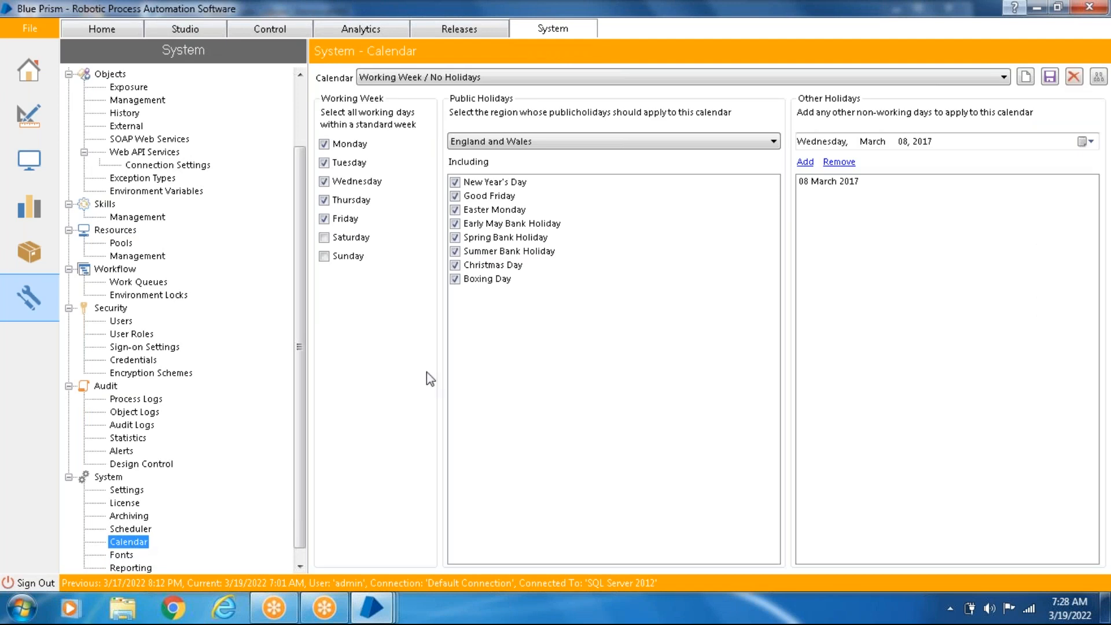
click(716, 145)
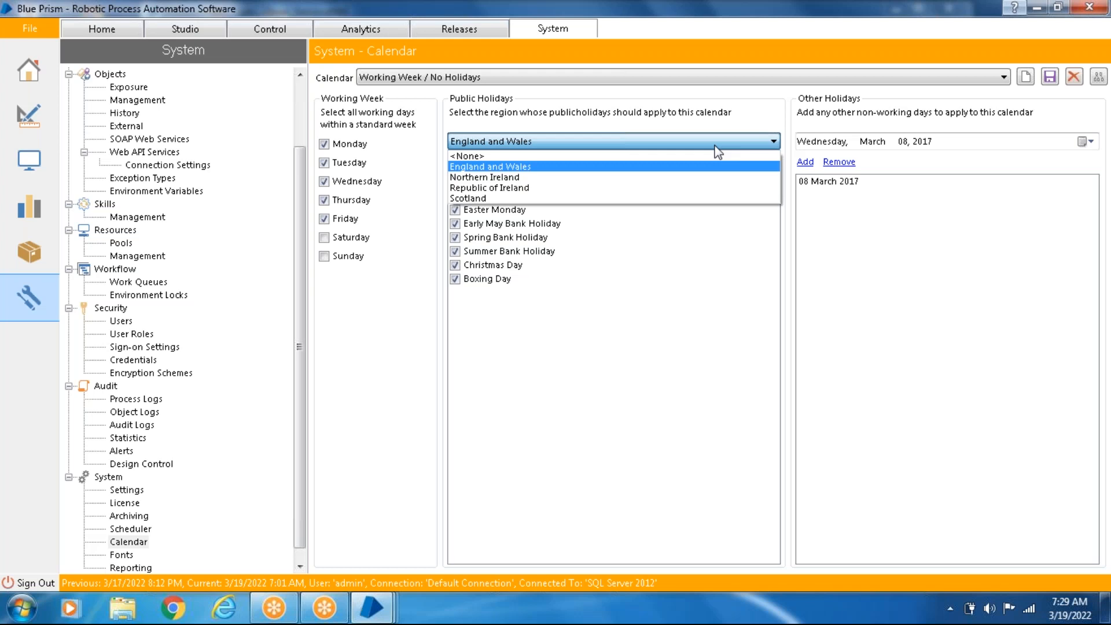
click(716, 146)
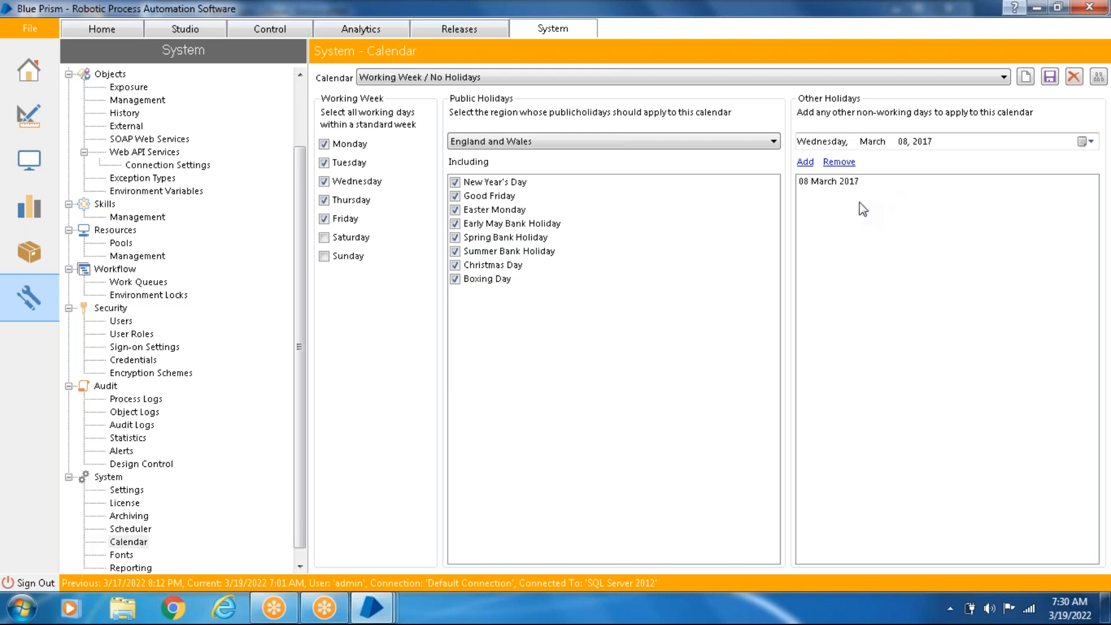
- Create a new calendar named Indian1 Calendar
click(1026, 80)
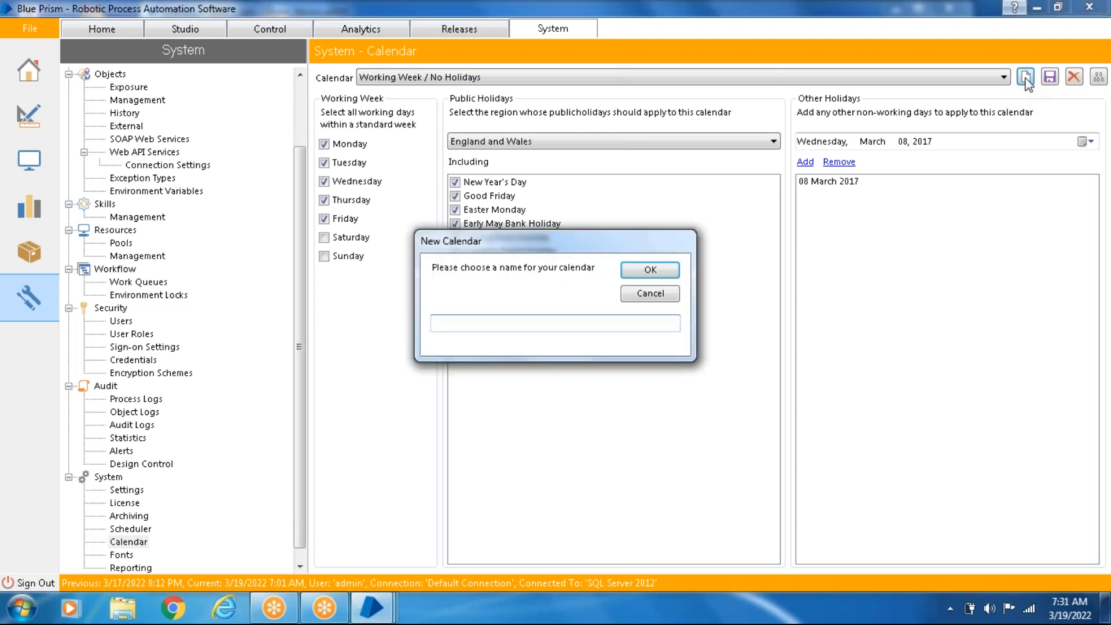
text(Indian Calend)
text(ar)
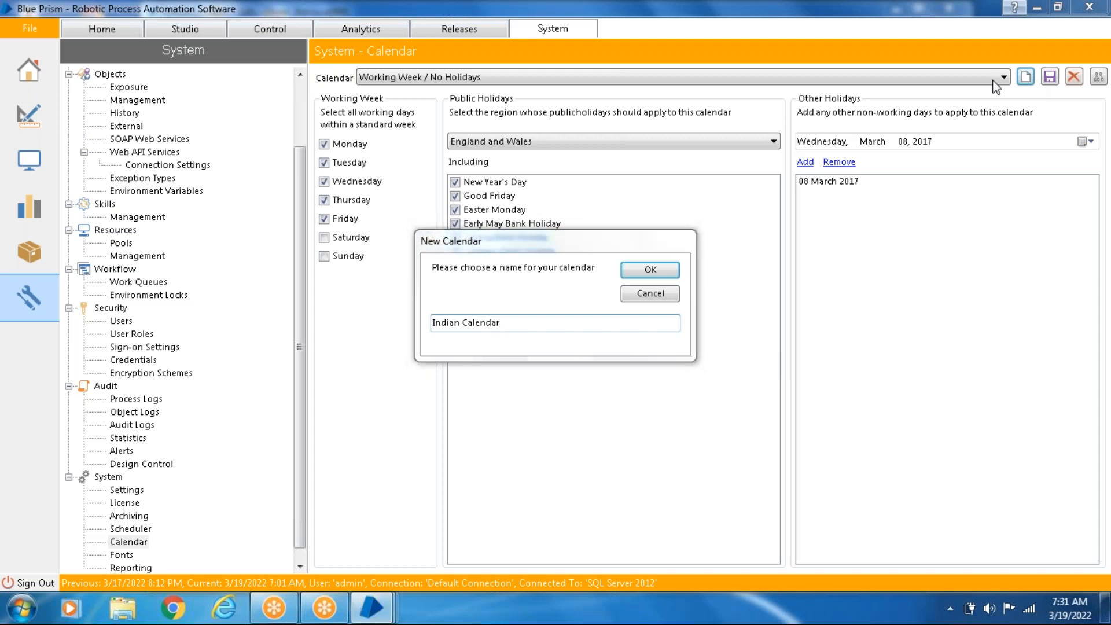
click(461, 323)
text(1)
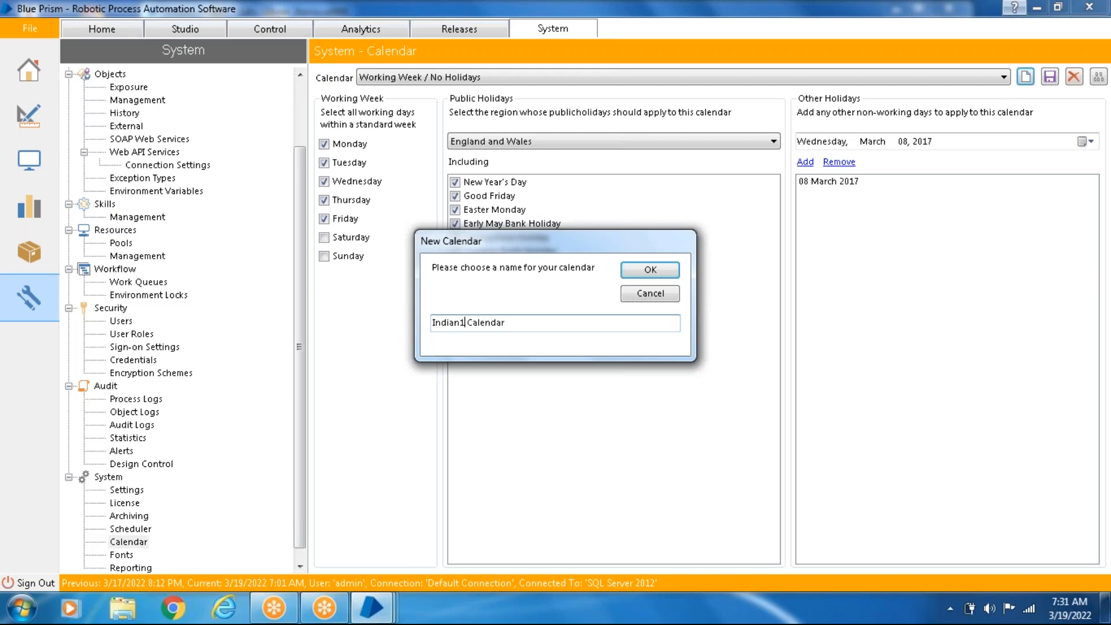
click(651, 270)
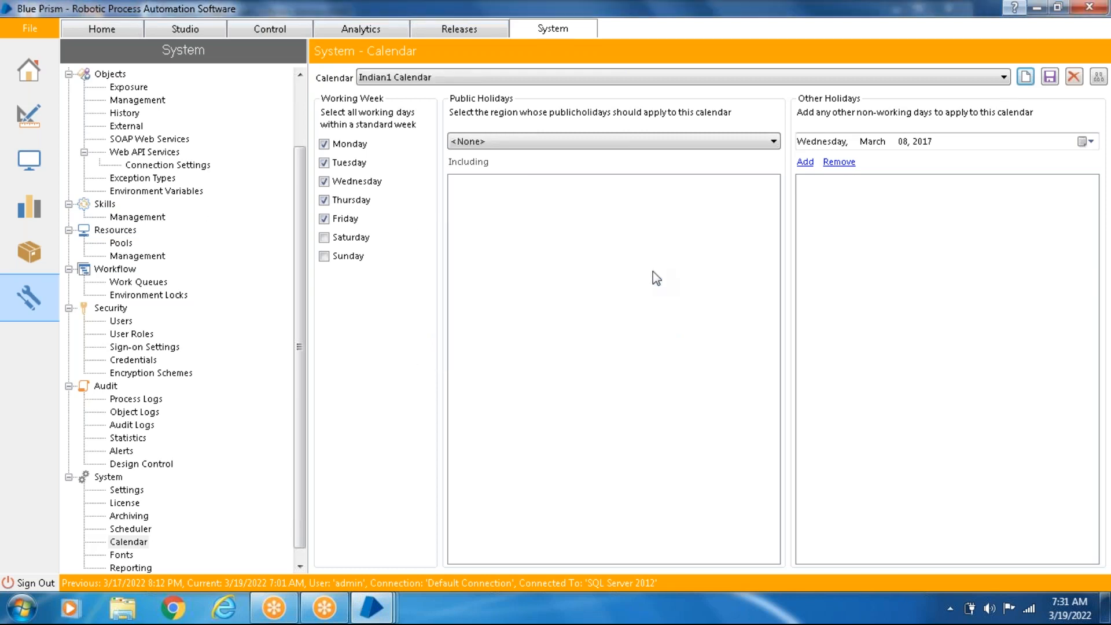
click(725, 79)
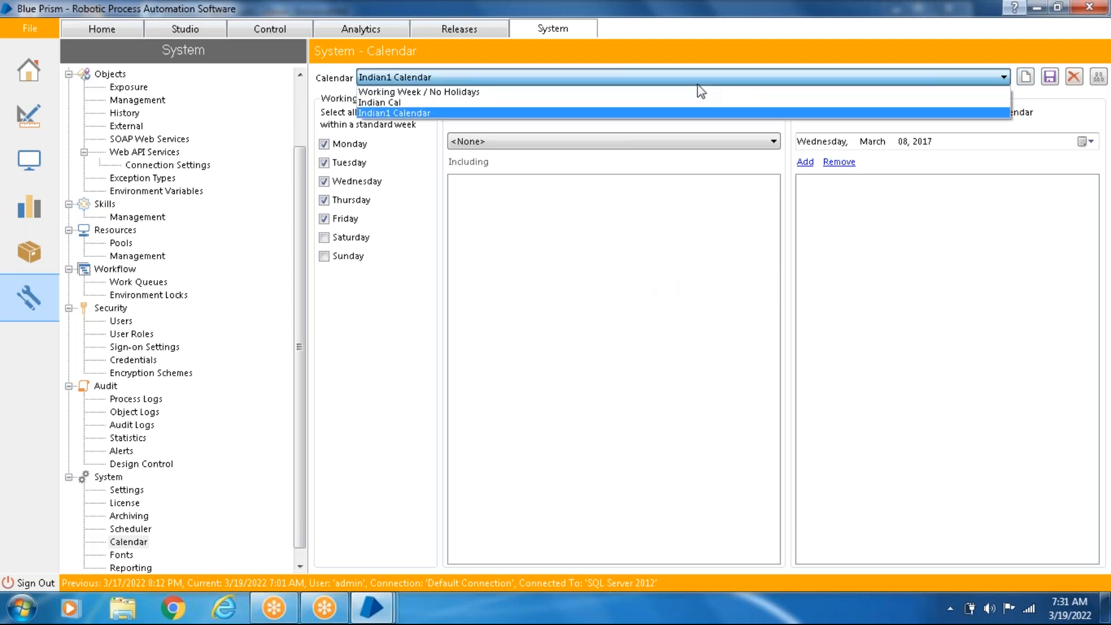
click(578, 112)
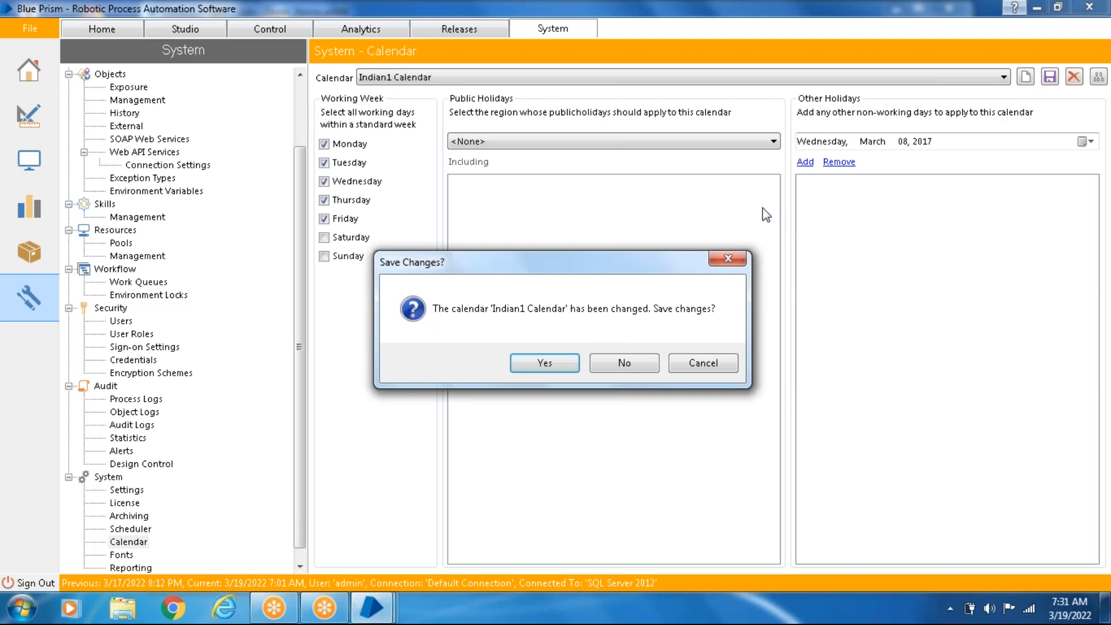
click(726, 260)
- Add 08 March 2017 and 14 March 2017 as other holidays in the Indian1 Calendar
click(810, 165)
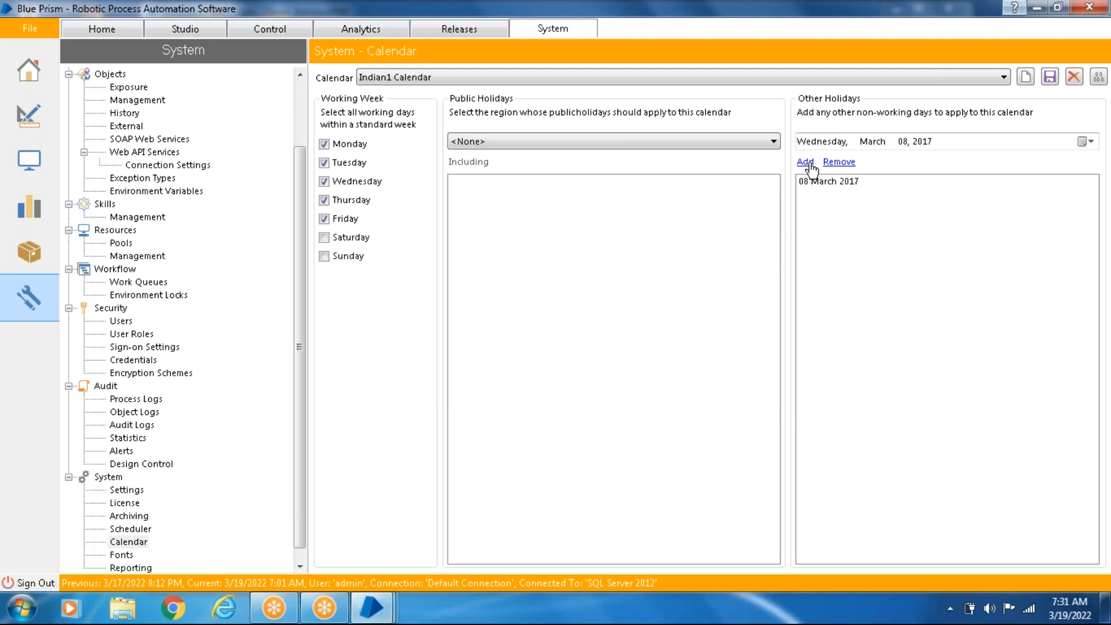
click(1085, 142)
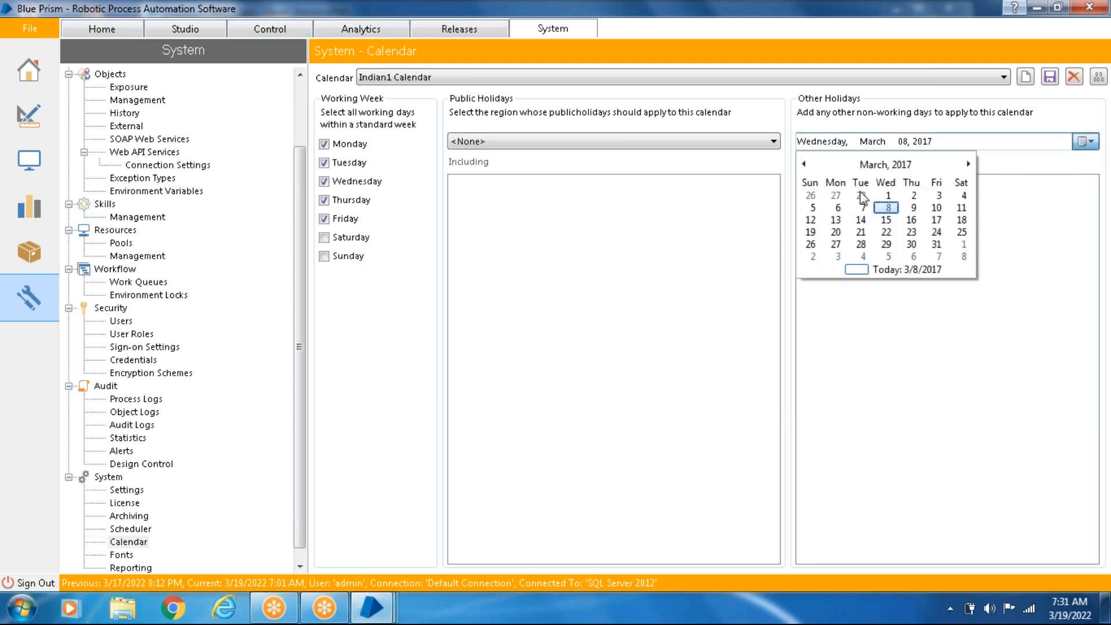
click(862, 220)
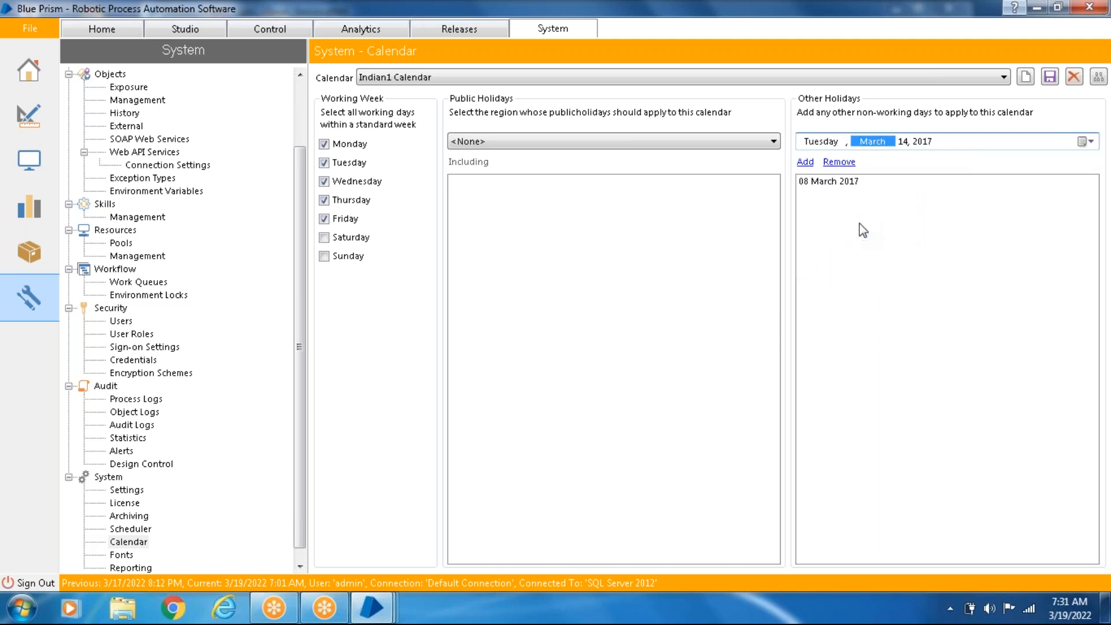
click(805, 163)
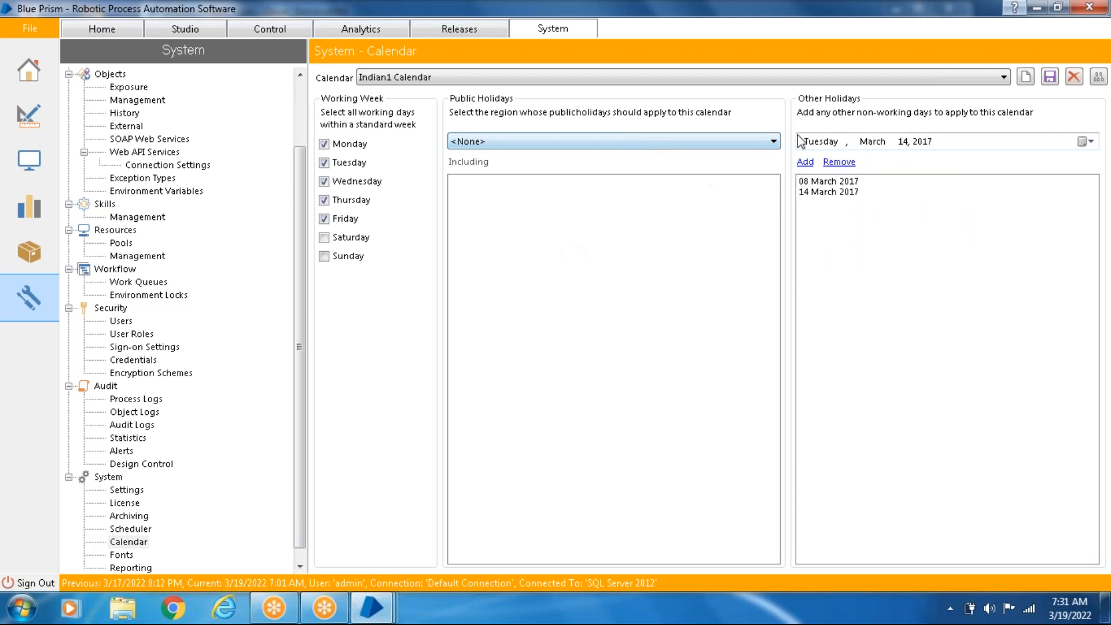
- Keep the public holiday region at <None> and save the Indian1 Calendar
click(674, 141)
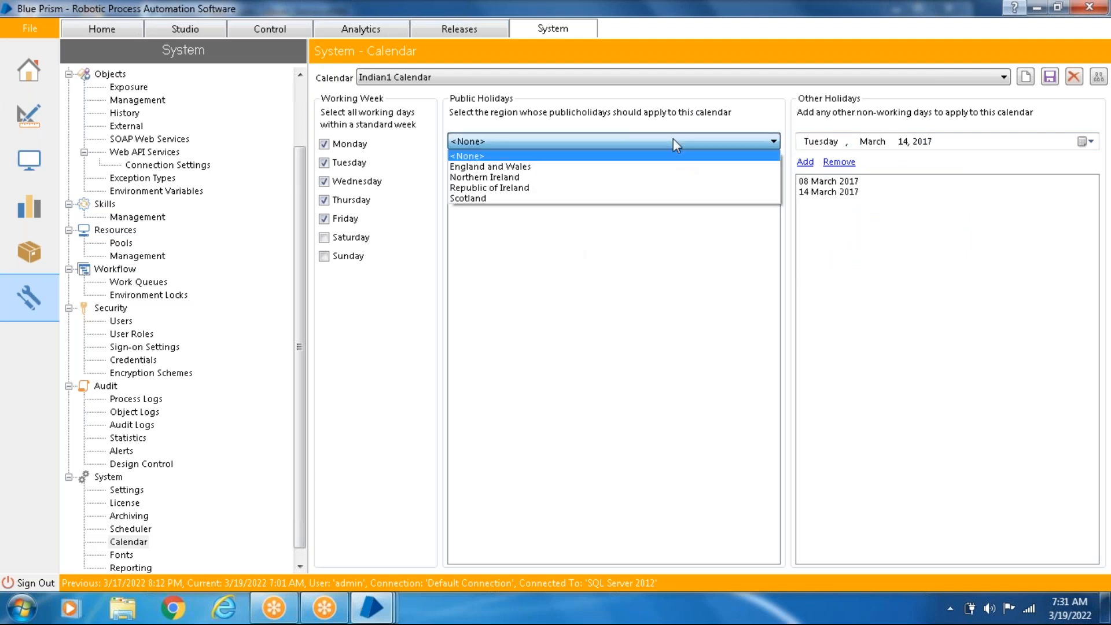
click(543, 155)
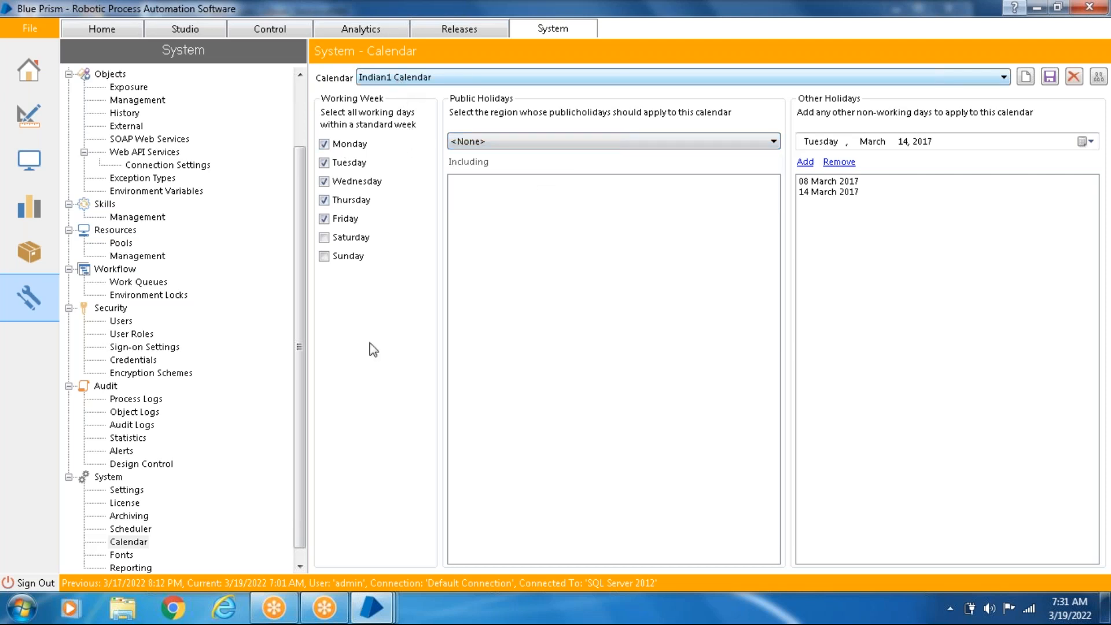
mouse_move(372, 607)
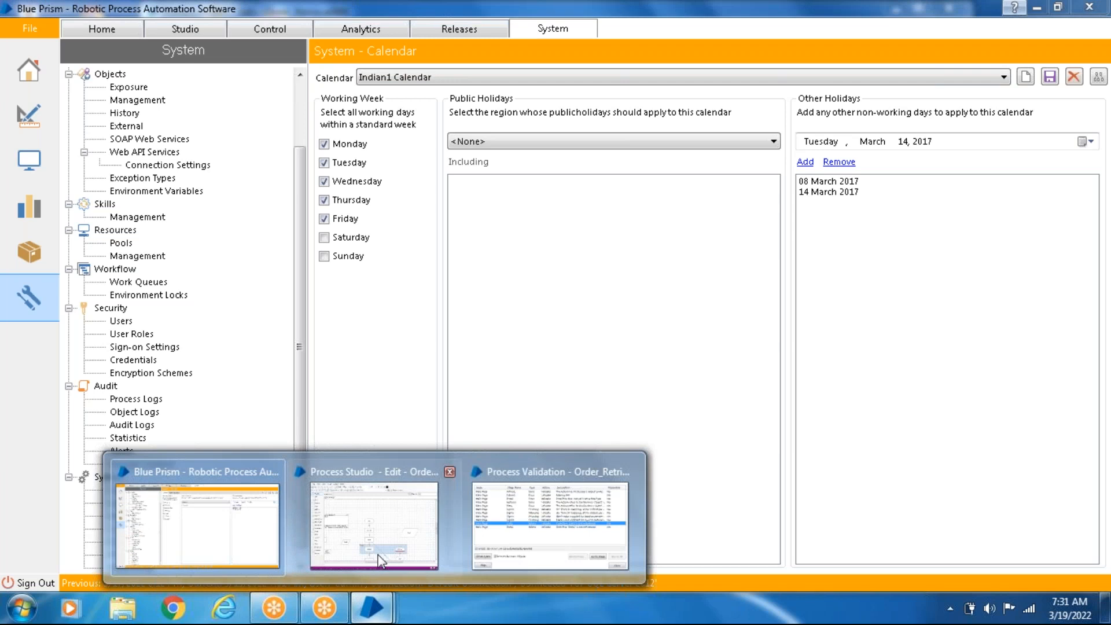
click(376, 528)
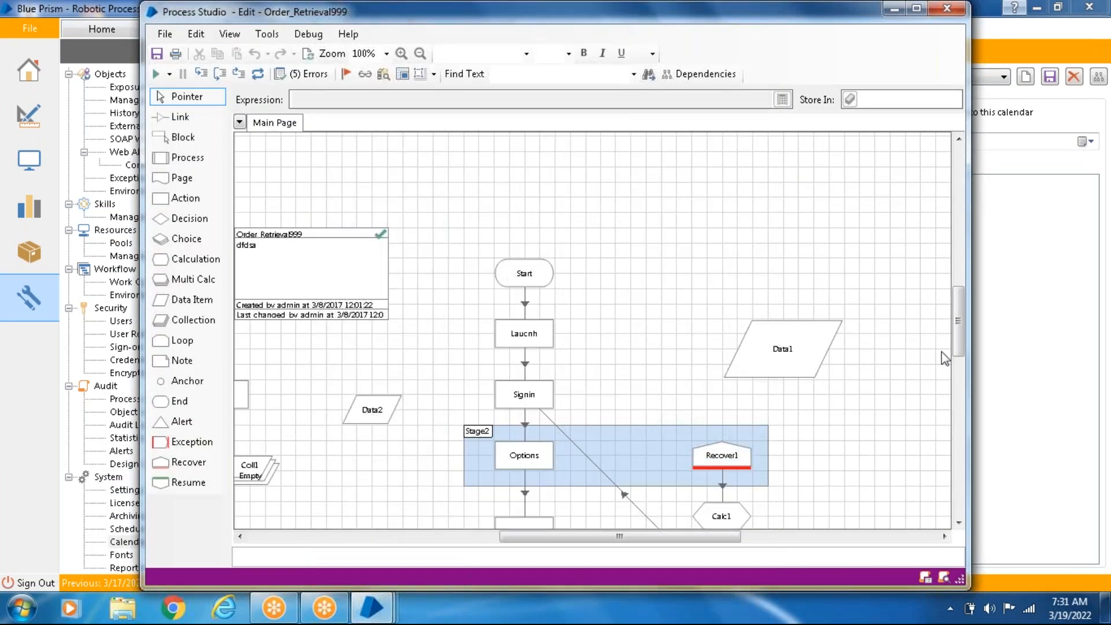
click(1044, 326)
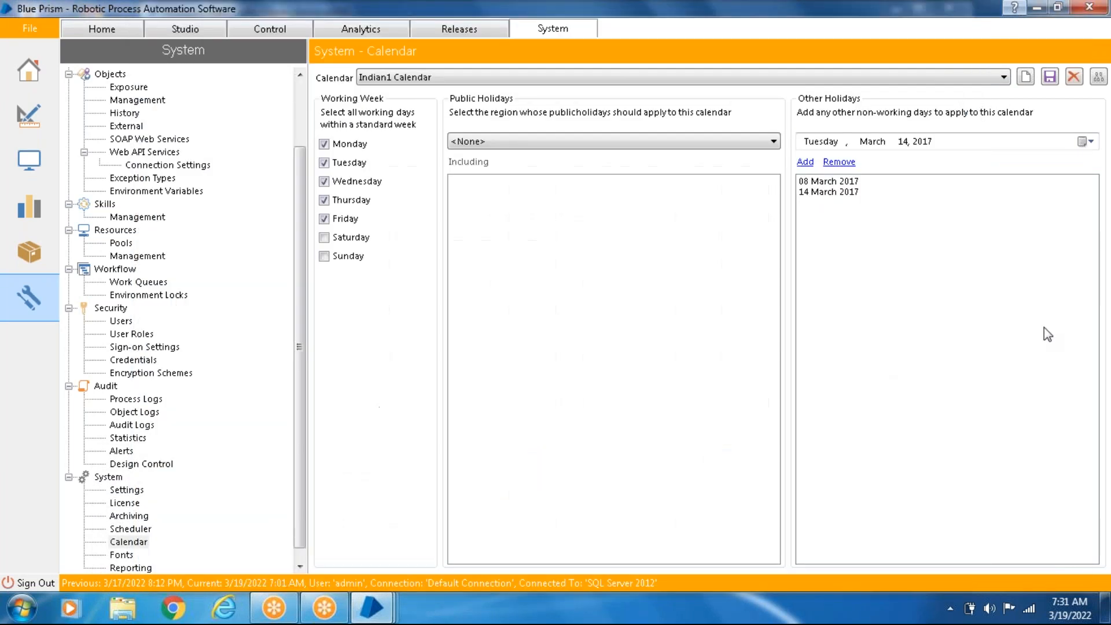
click(1046, 80)
- Switch to Process Studio and place an Action stage in the empty area above Data1 on the Order_Retrieval999 main page
mouse_move(373, 608)
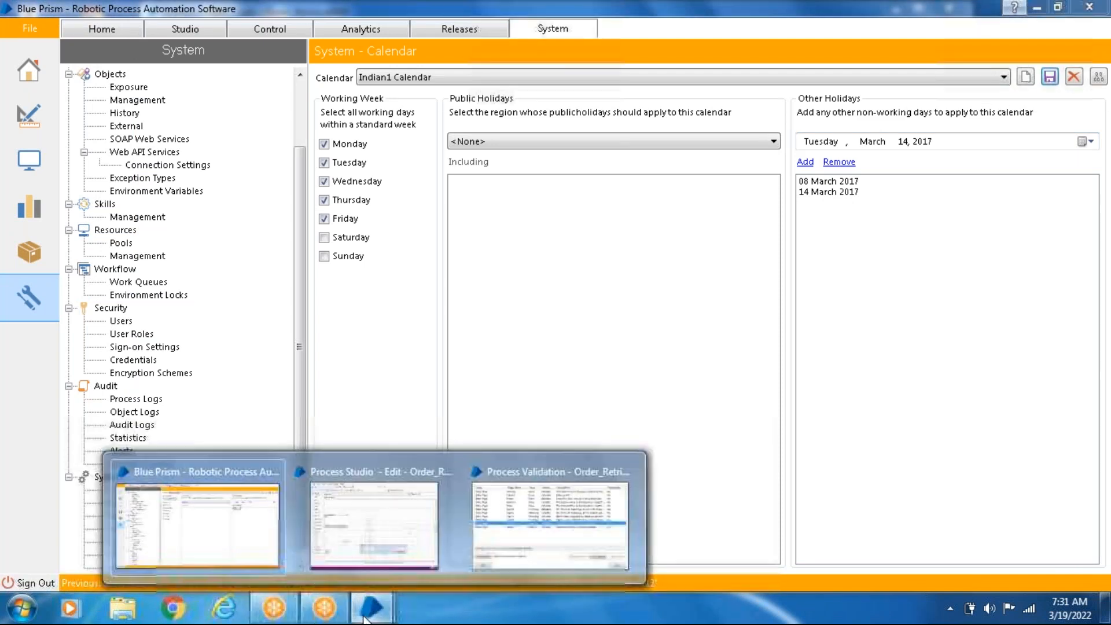
click(361, 538)
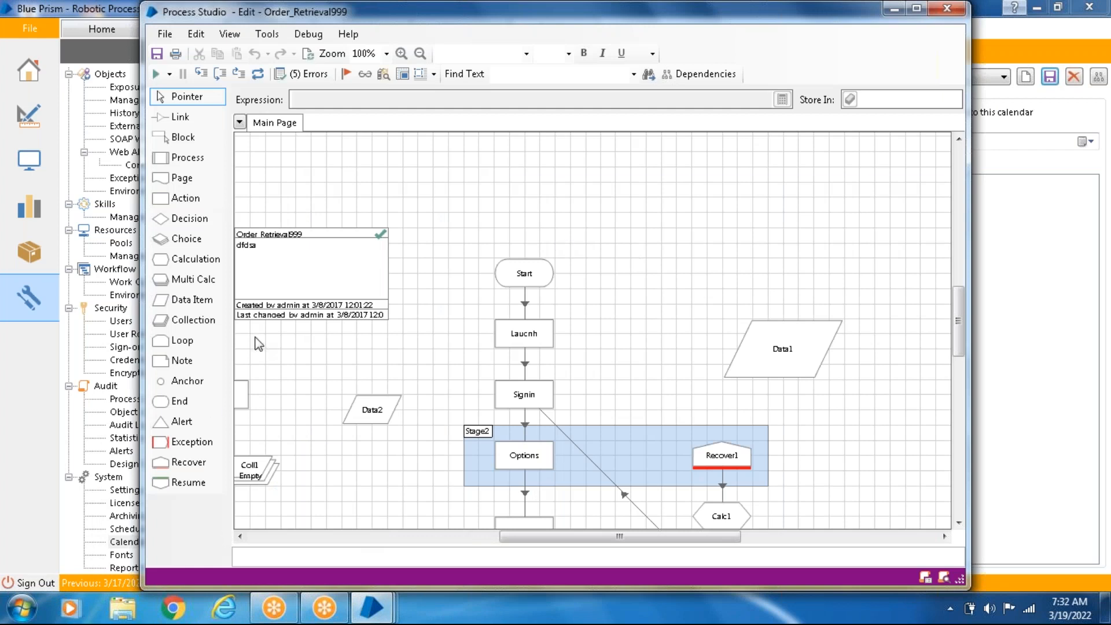
drag(185, 198, 661, 231)
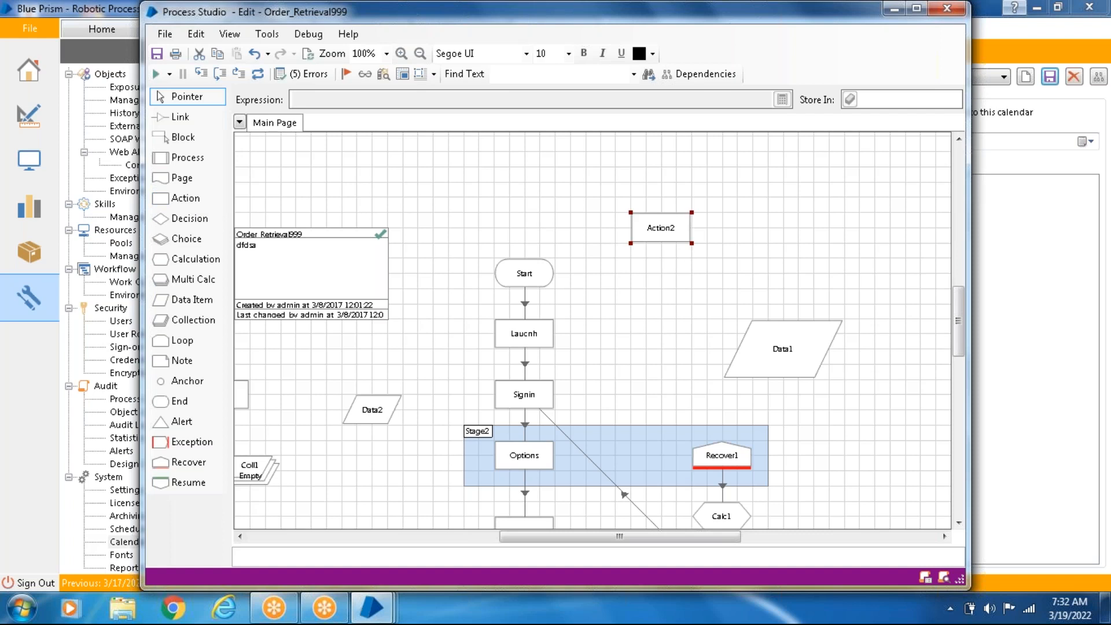
double_click(661, 230)
click(596, 143)
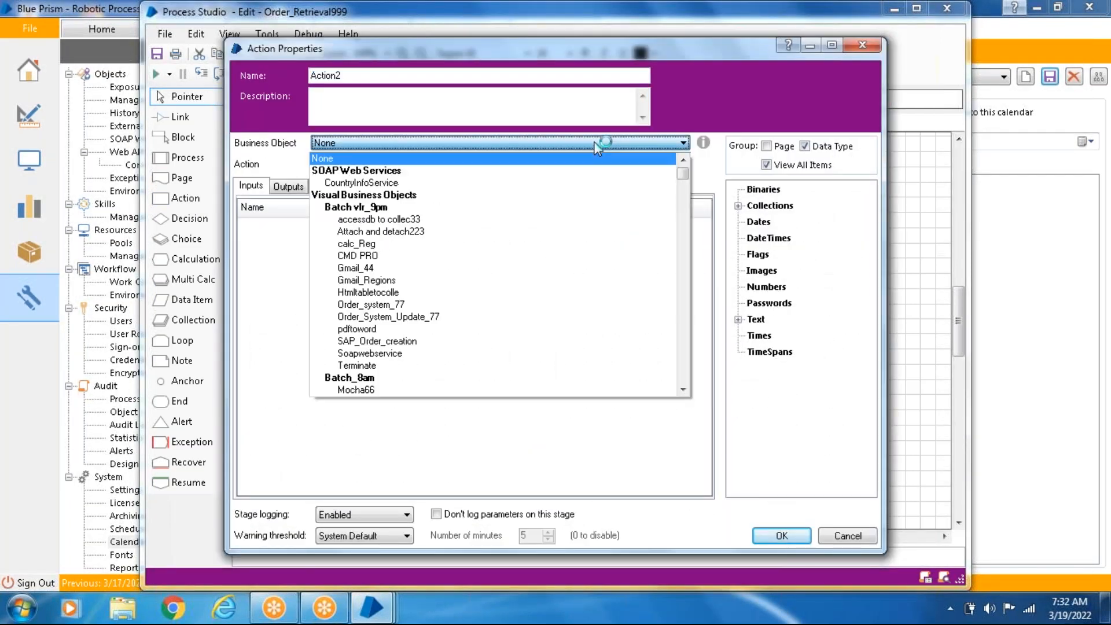
drag(684, 173, 685, 383)
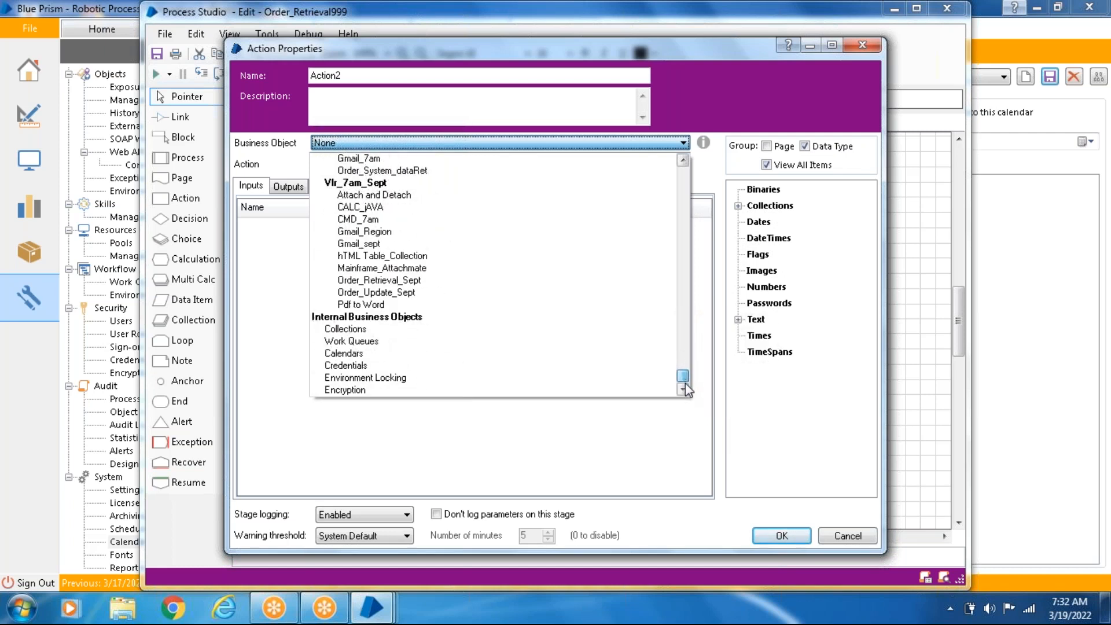
click(356, 354)
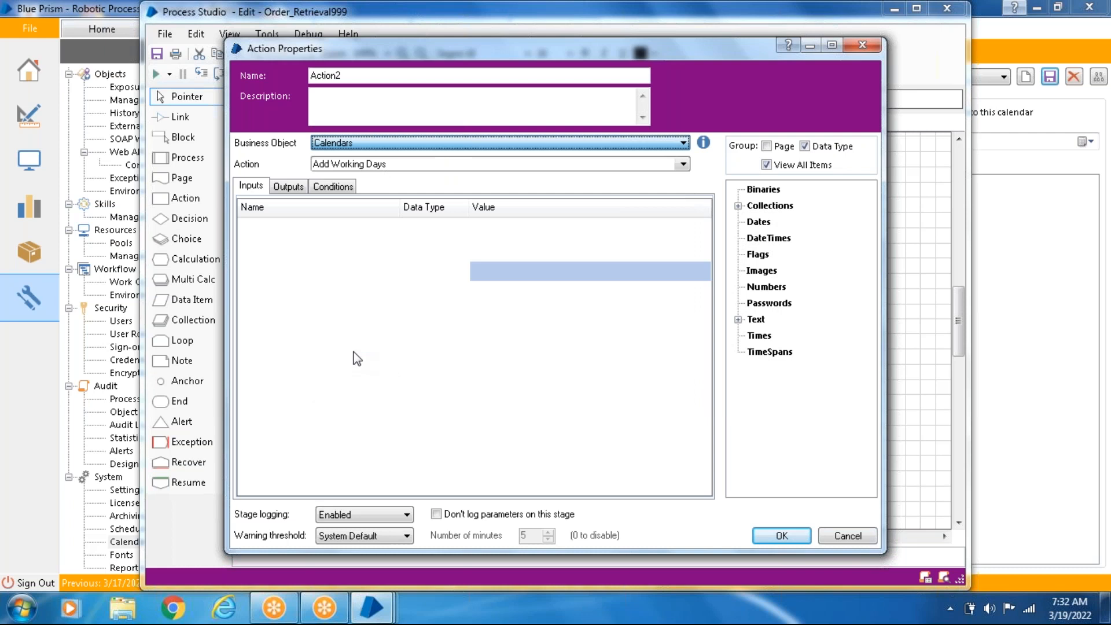
click(411, 169)
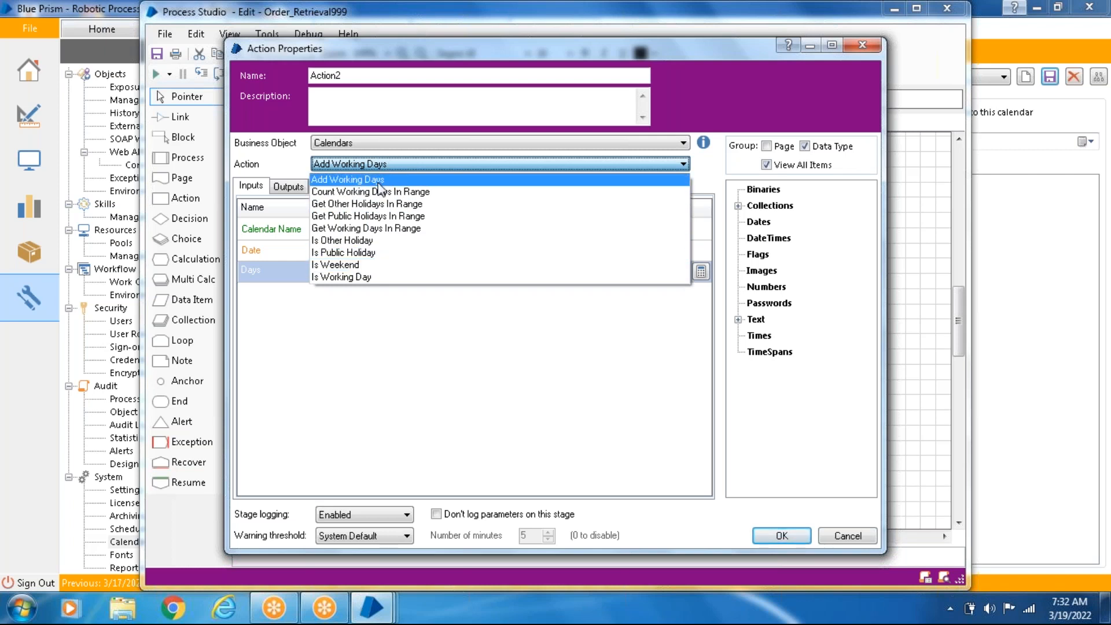
click(284, 340)
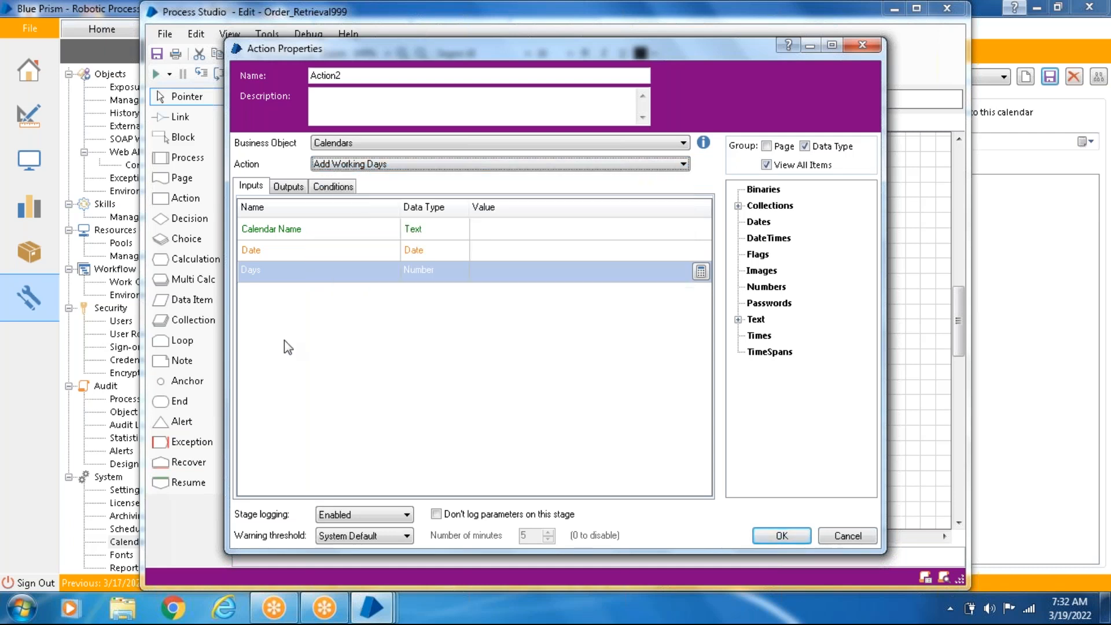
click(498, 228)
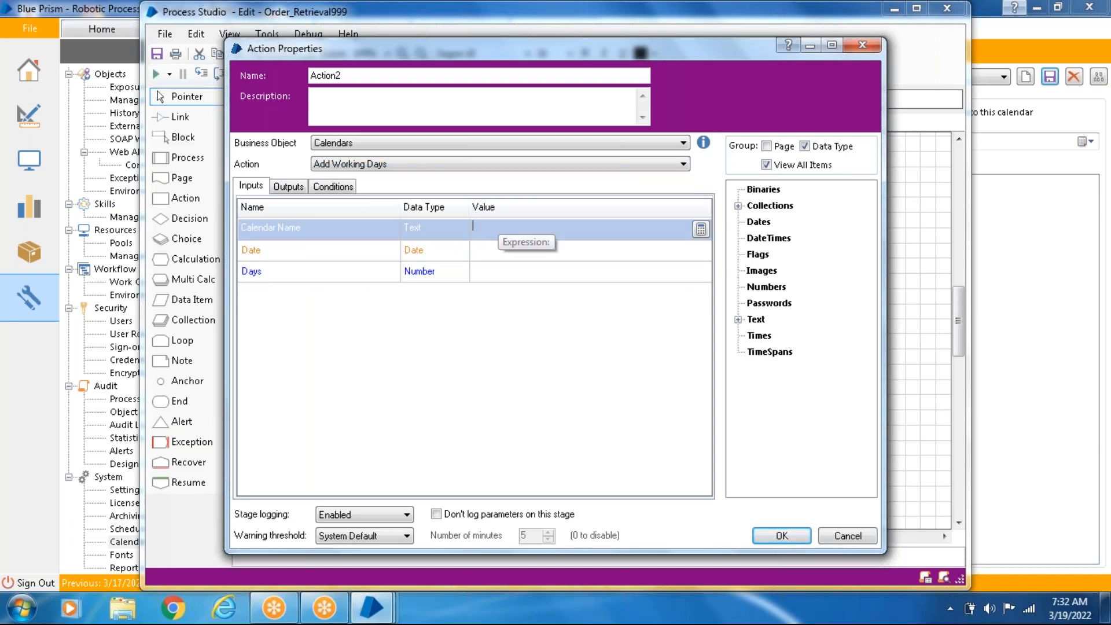
text("")
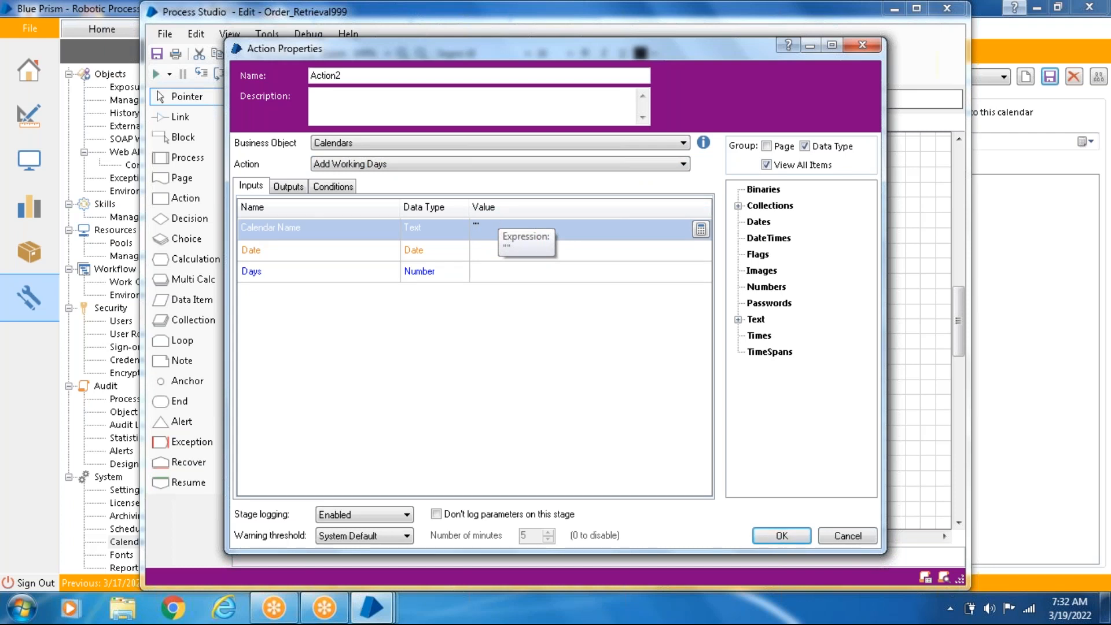
click(838, 537)
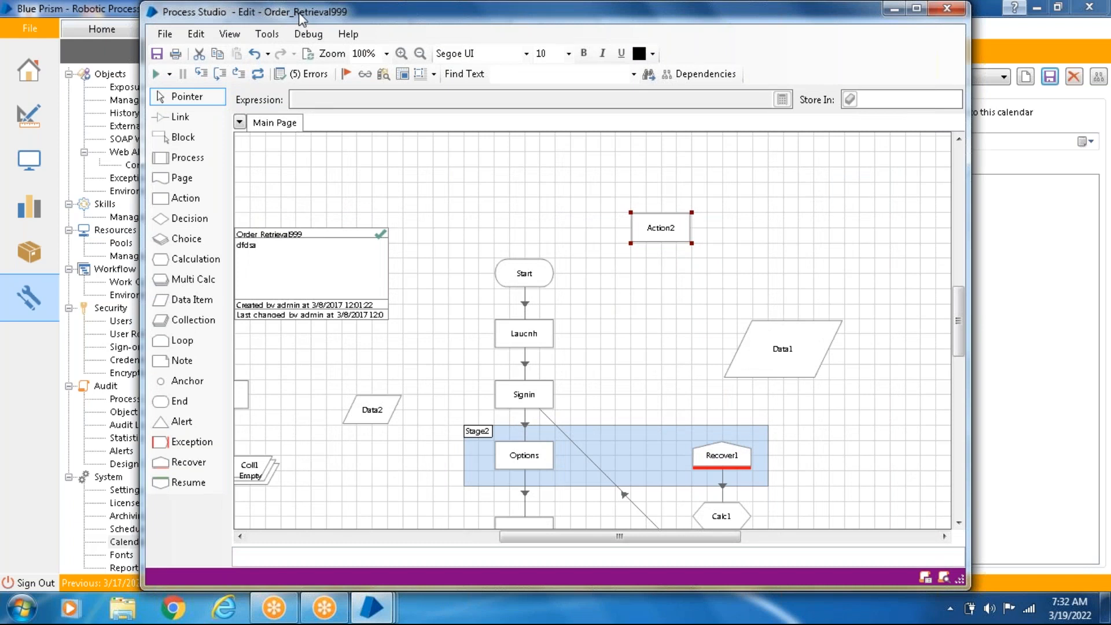
- Set the new Action stage to the Calendars business object with the Add Working Days action, and close Process Studio
drag(297, 12, 241, 247)
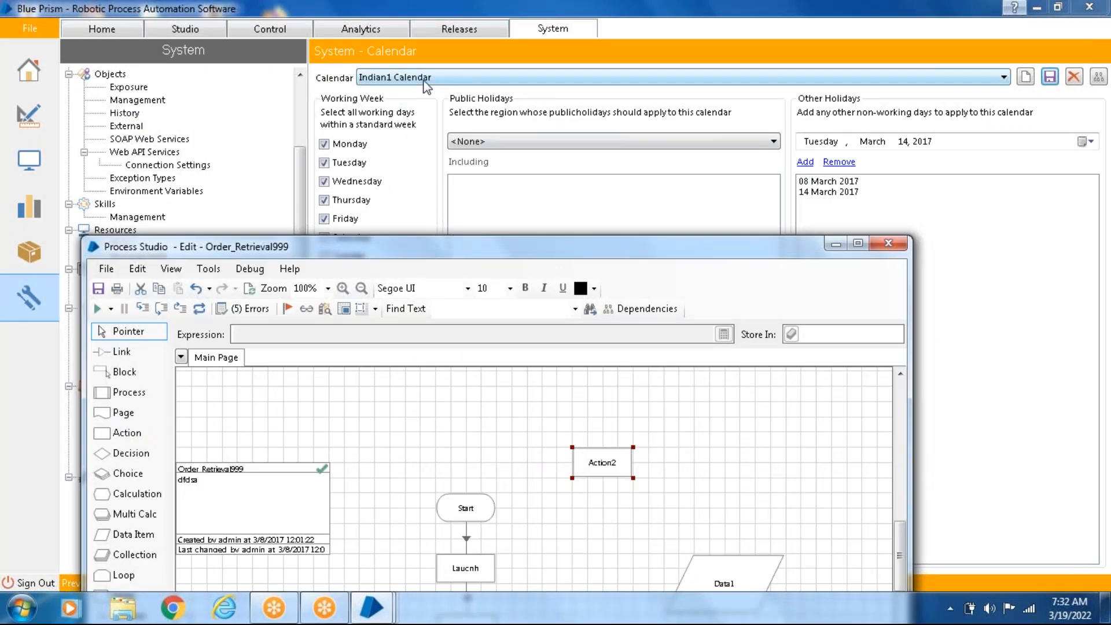
double_click(616, 475)
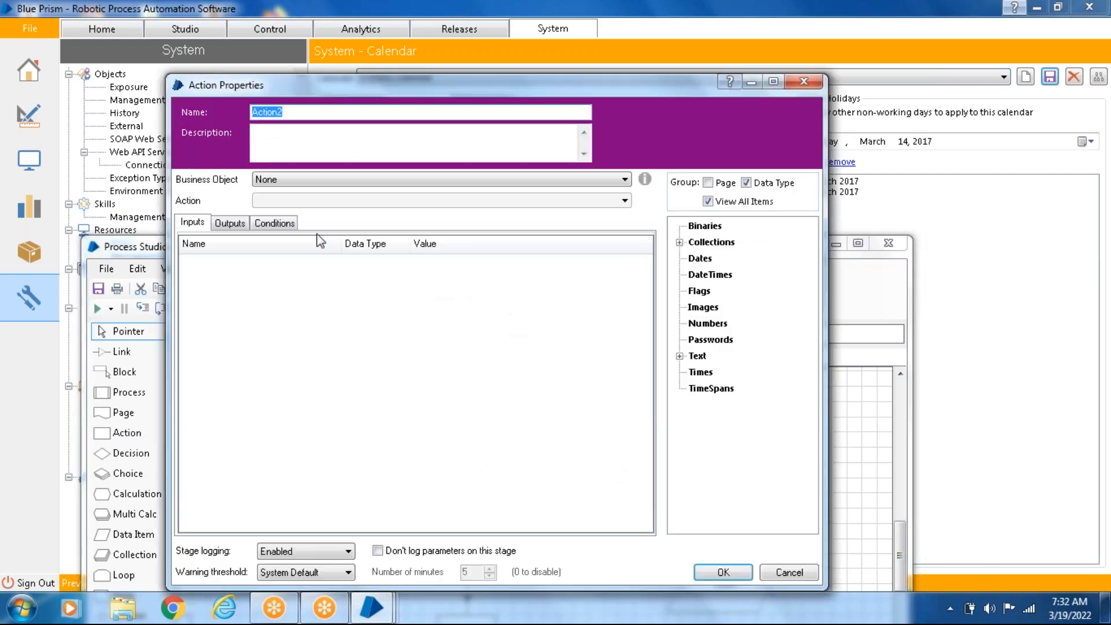
click(478, 184)
drag(625, 211, 644, 430)
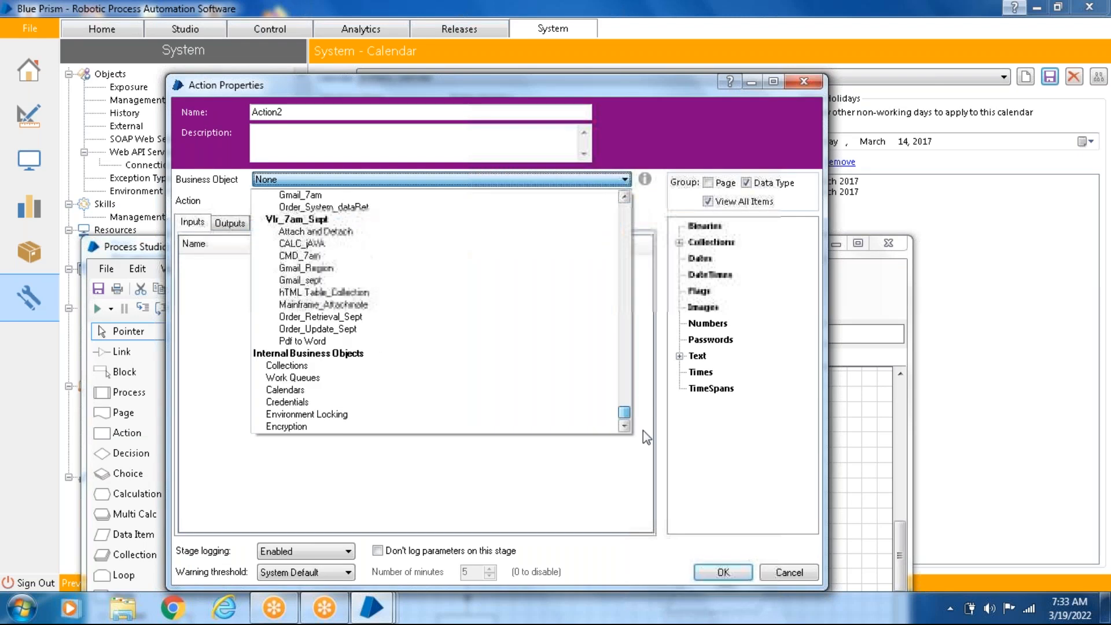
click(395, 390)
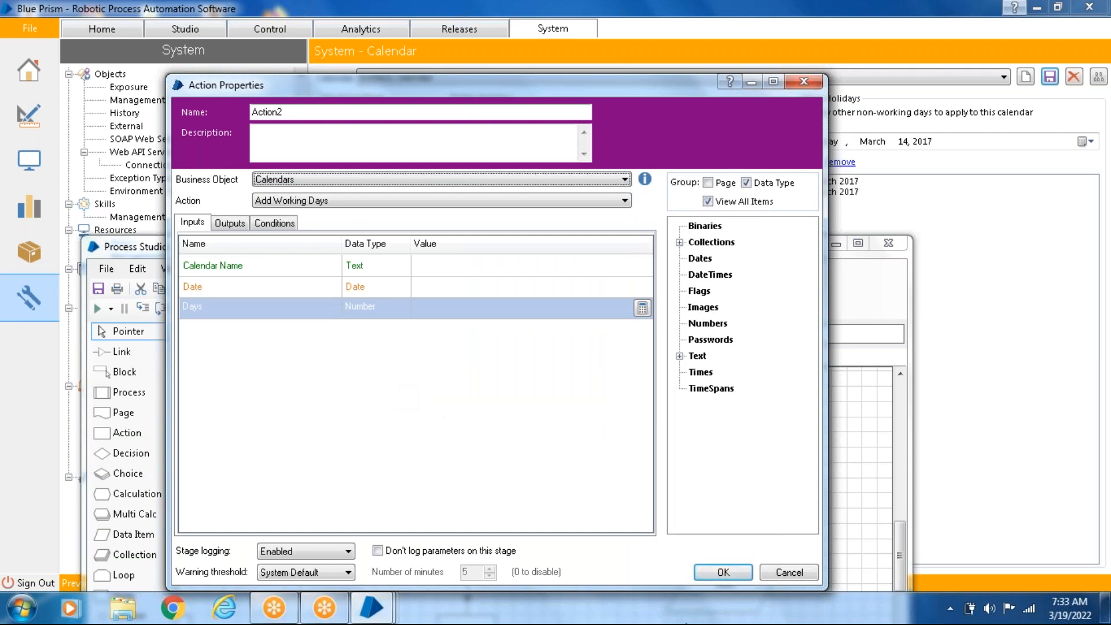
click(748, 571)
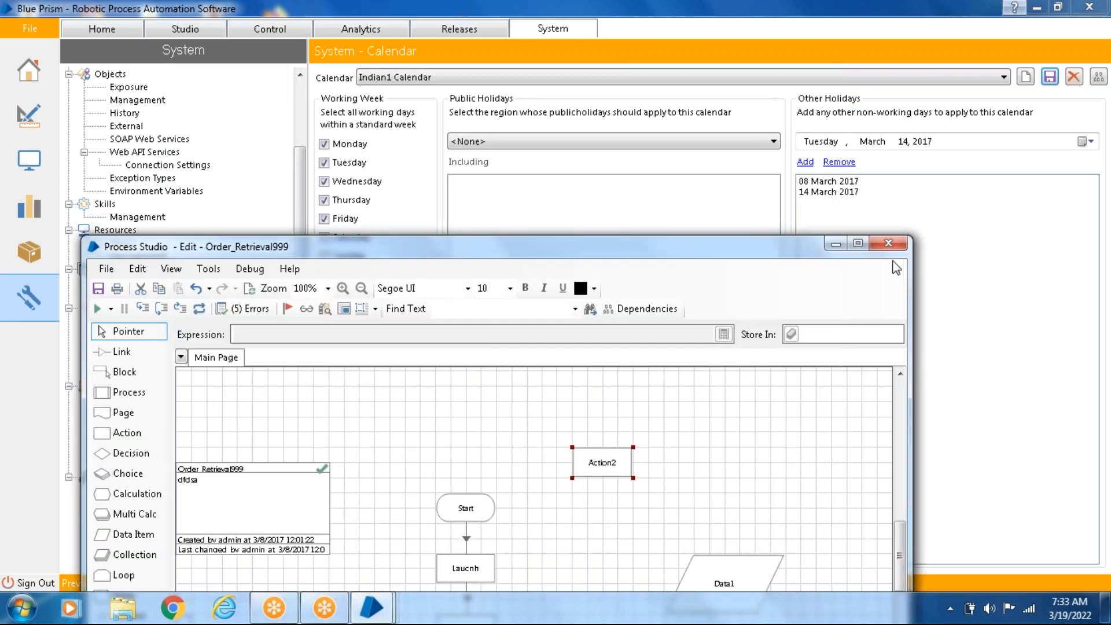
click(888, 244)
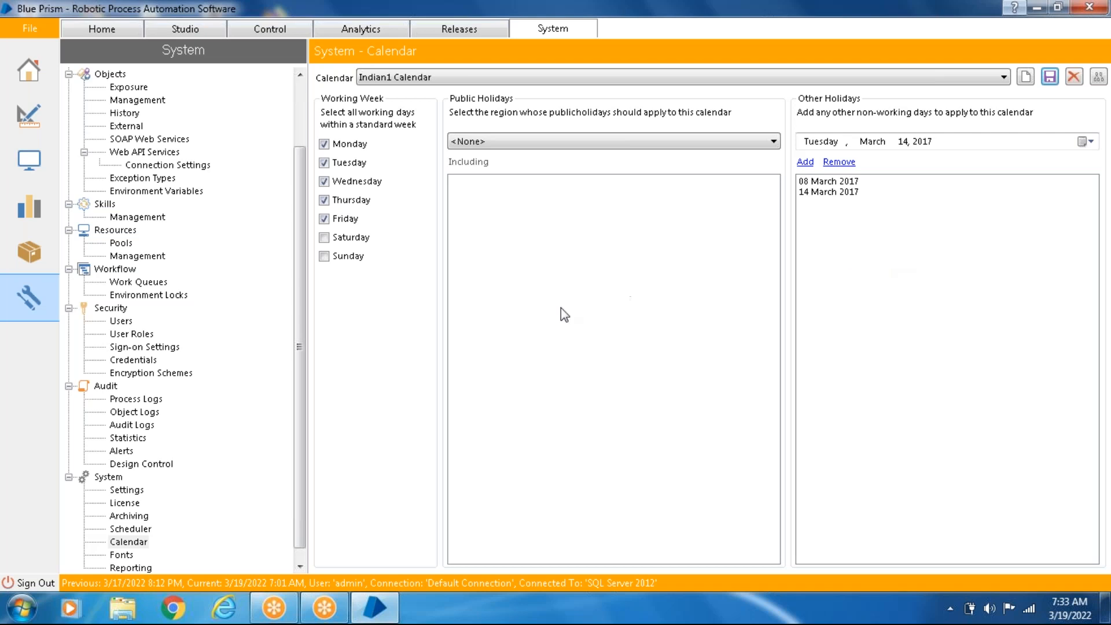
- Review the Fonts and Reporting pages of the System section
scroll(301, 494, down, 1)
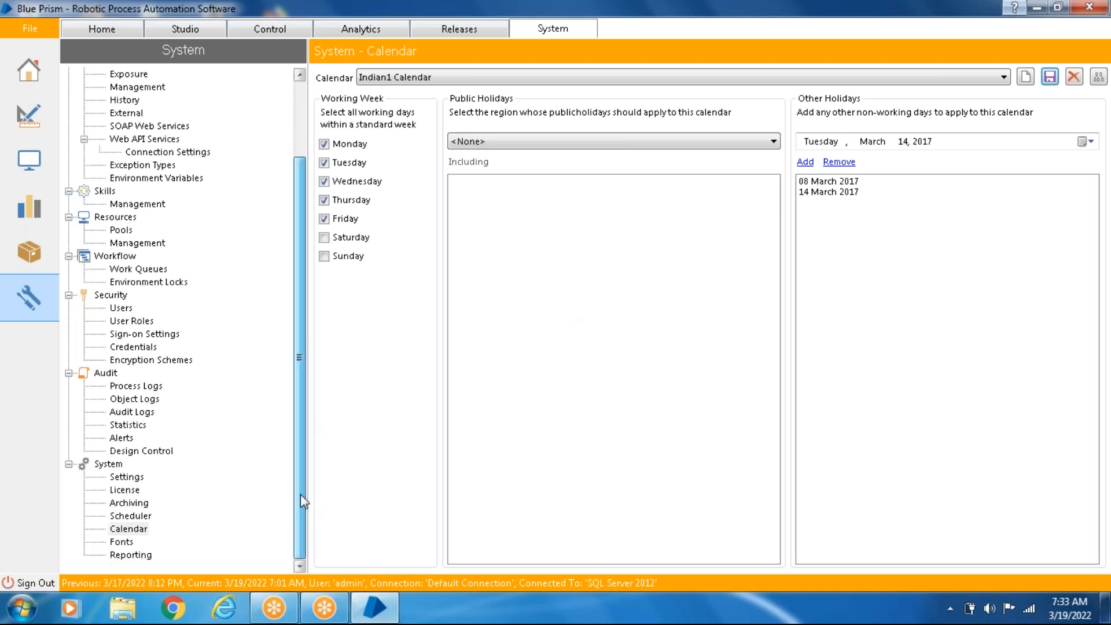
click(127, 542)
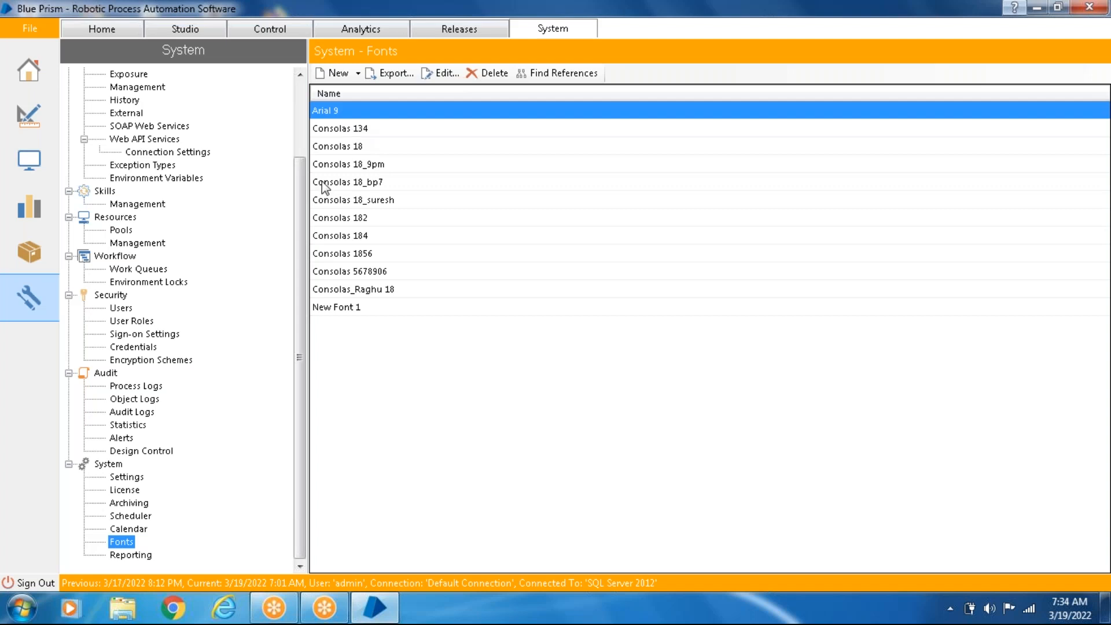
click(131, 556)
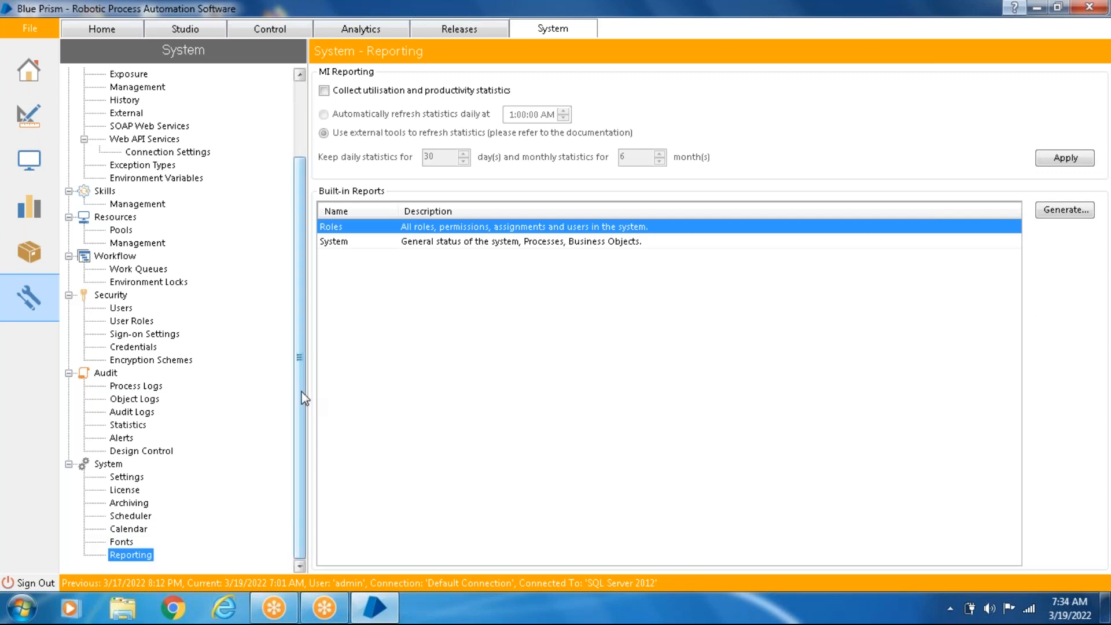
- Generate the built-in Roles report and save it on the Desktop as a text file named Rep
click(1065, 214)
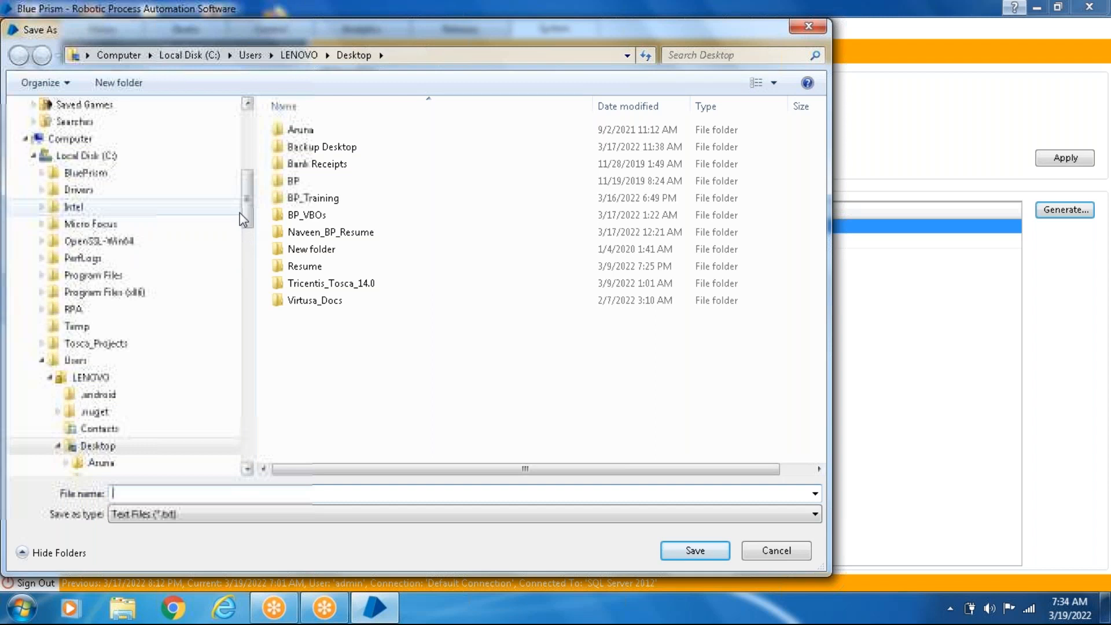
drag(248, 184, 244, 91)
click(56, 146)
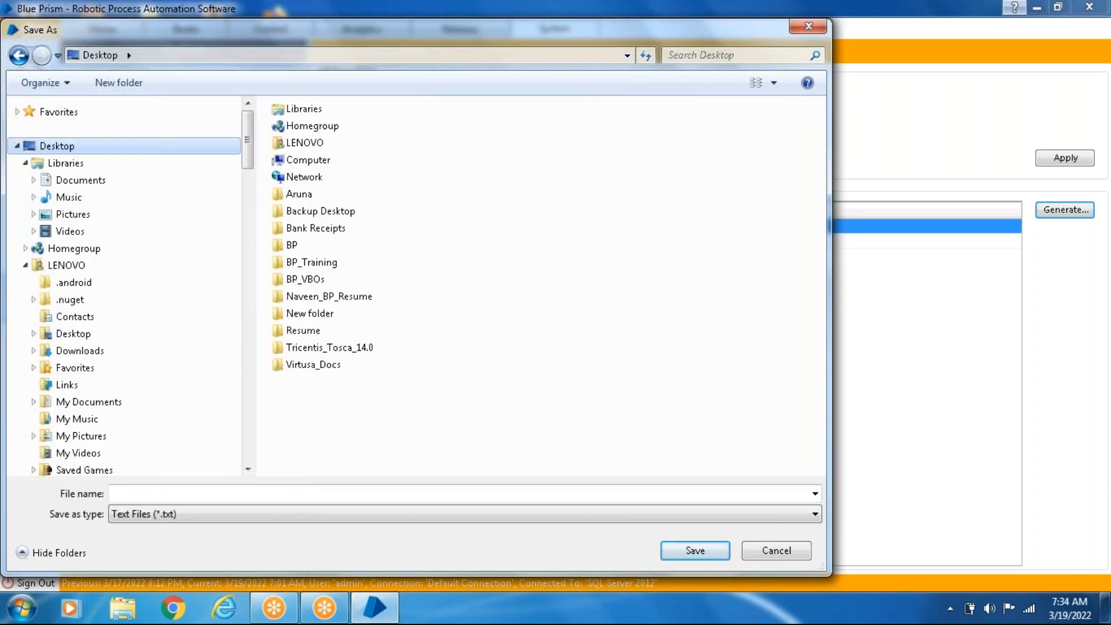
click(149, 493)
text(R)
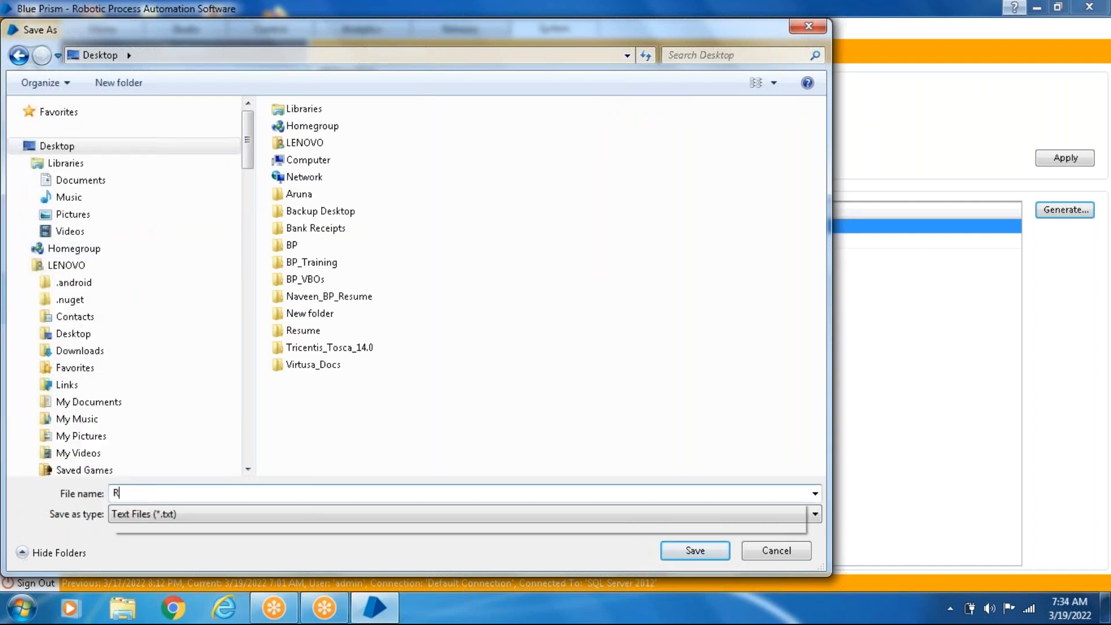
text(ep)
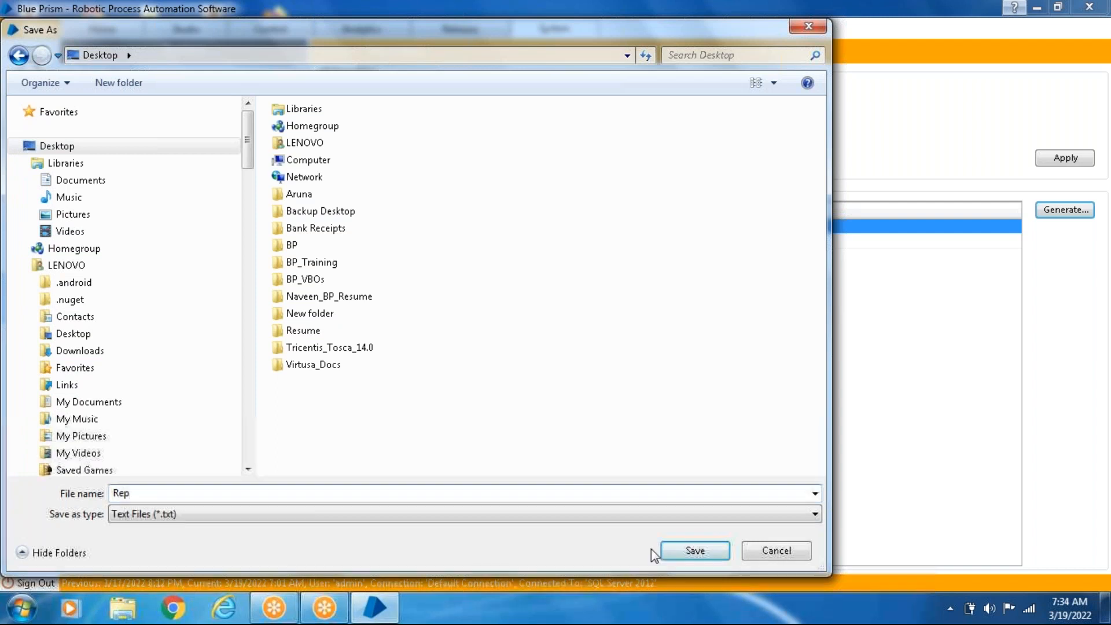
click(669, 549)
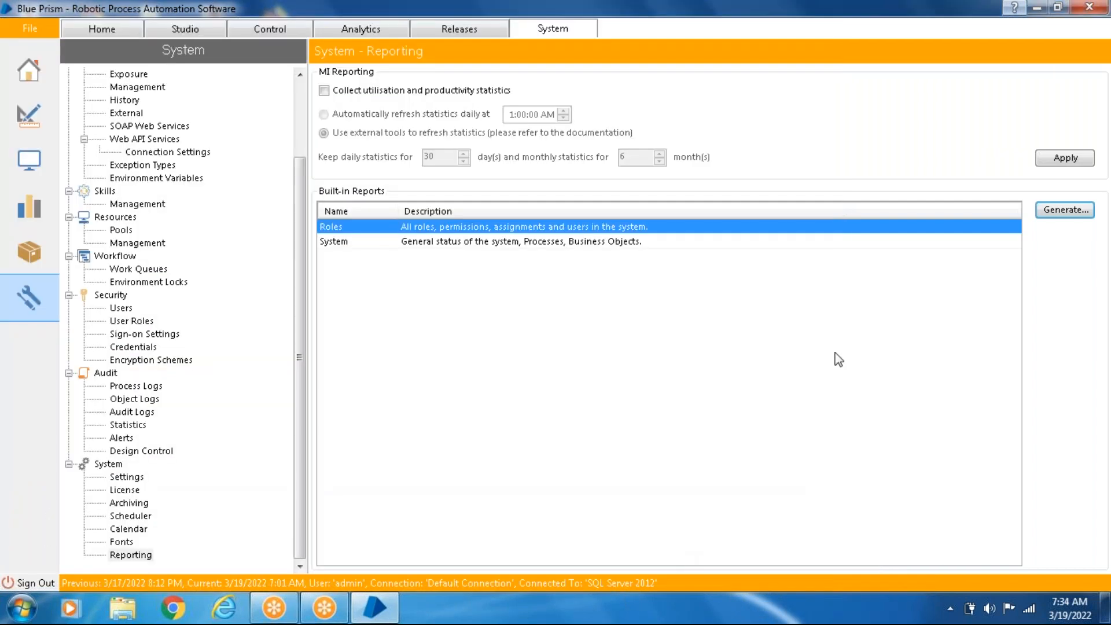
- Switch to Windows Explorer, find Rep.txt on the Desktop and open it in Notepad
click(122, 609)
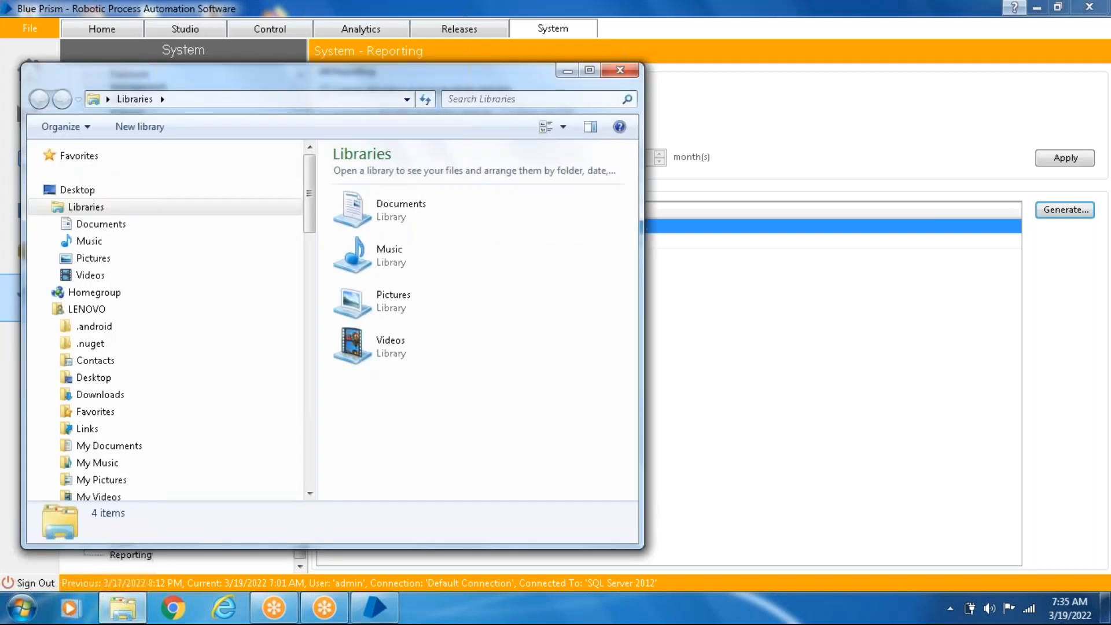
click(83, 192)
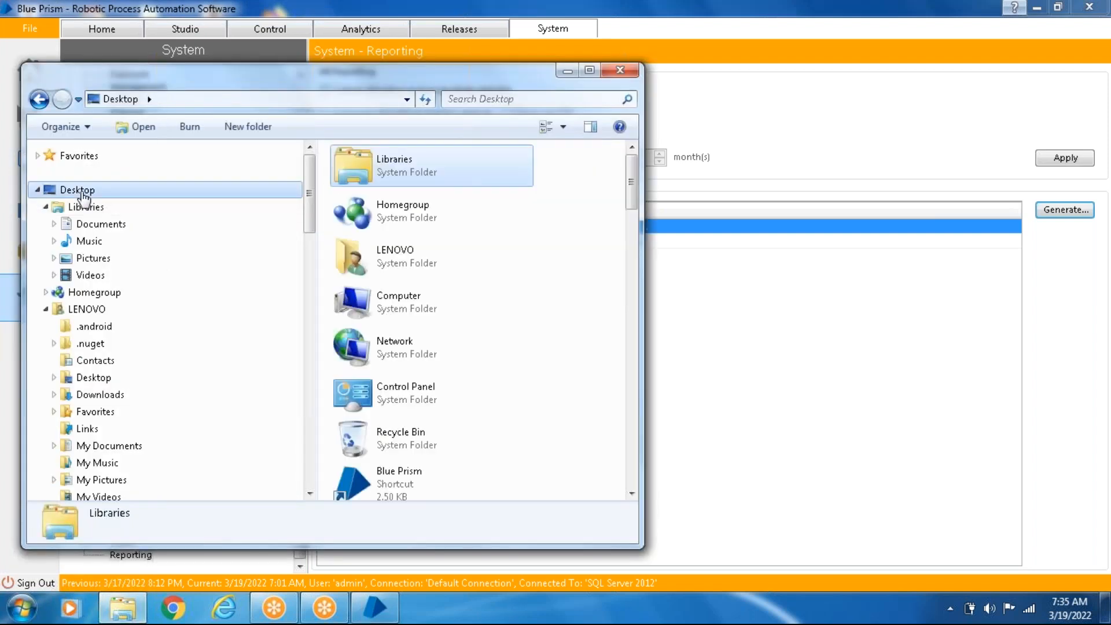
drag(635, 192, 656, 468)
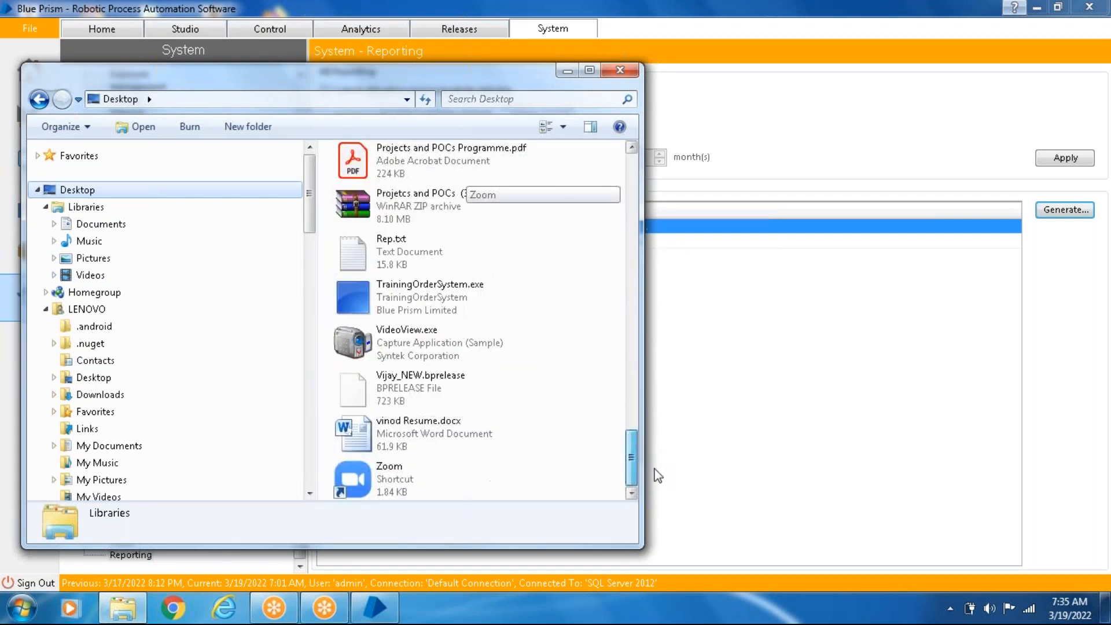
click(466, 449)
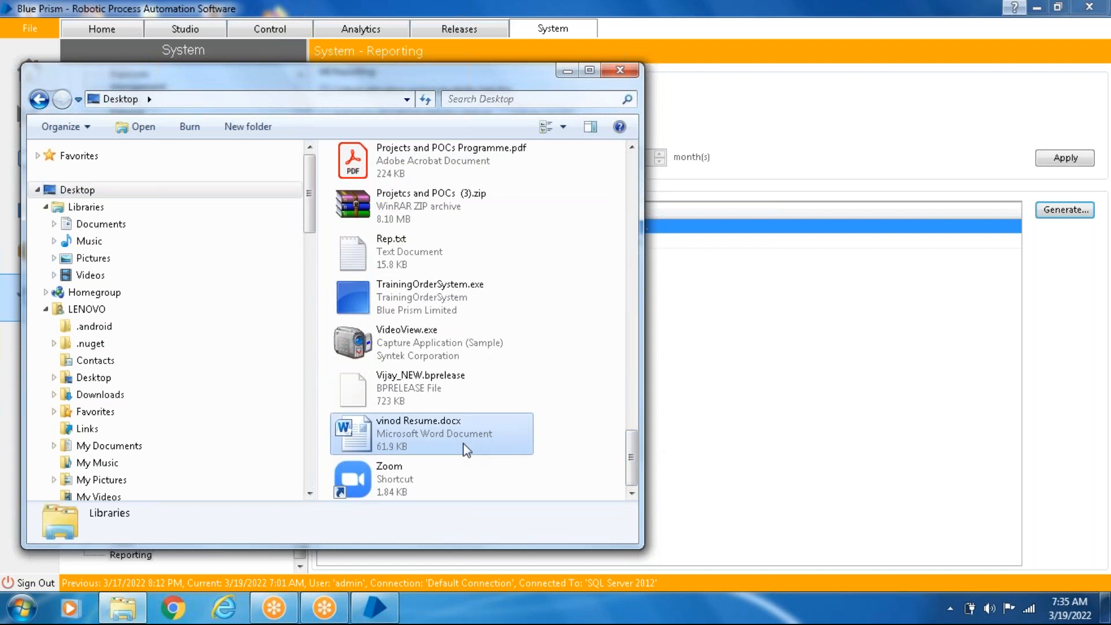
key(Home)
key(r)
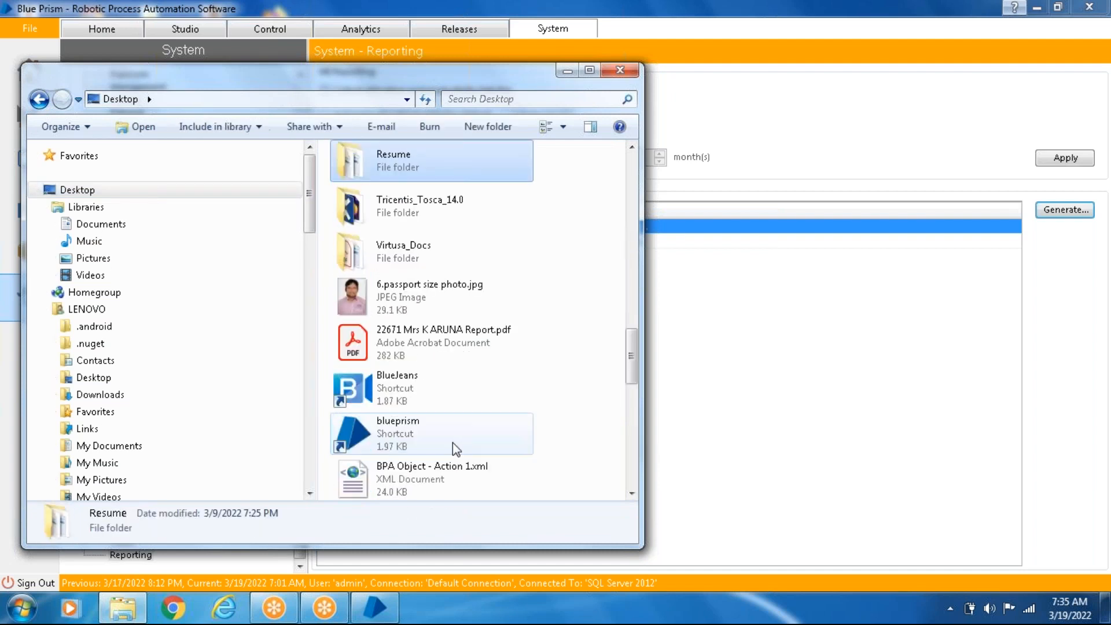
key(r)
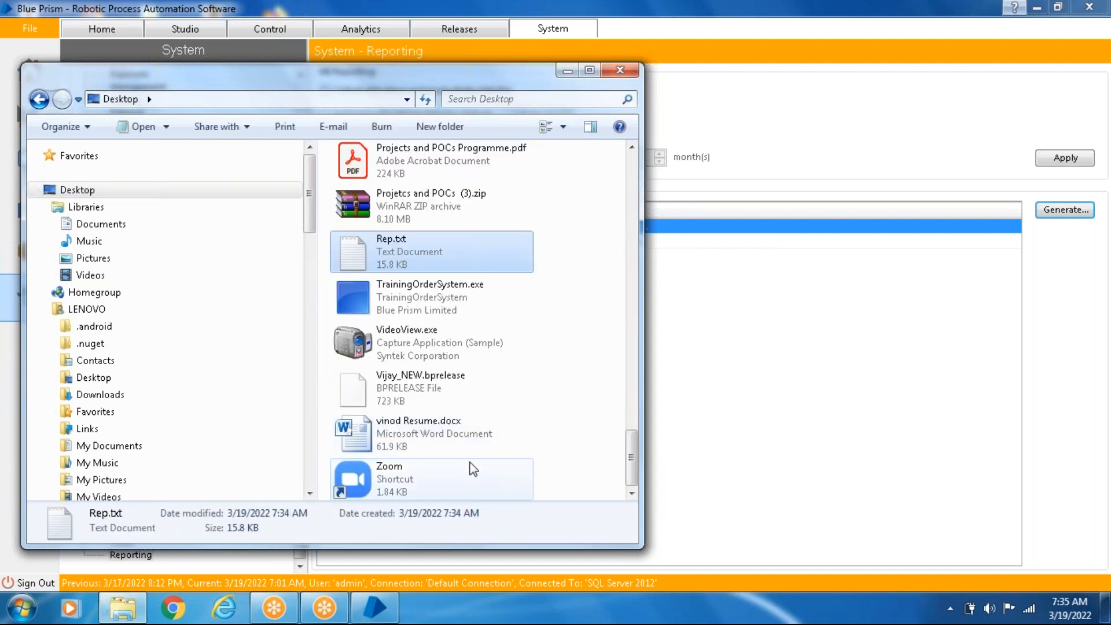
double_click(431, 253)
drag(331, 198, 580, 63)
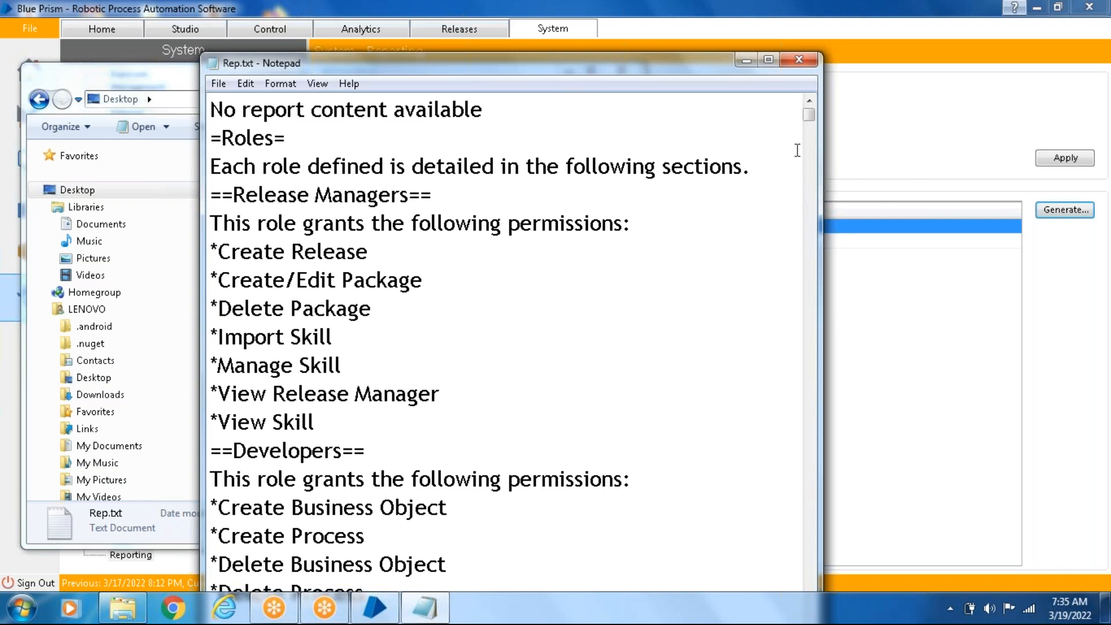
- Read through the roles and permissions in the Rep.txt report, and close the report and the Explorer window
drag(810, 119, 836, 565)
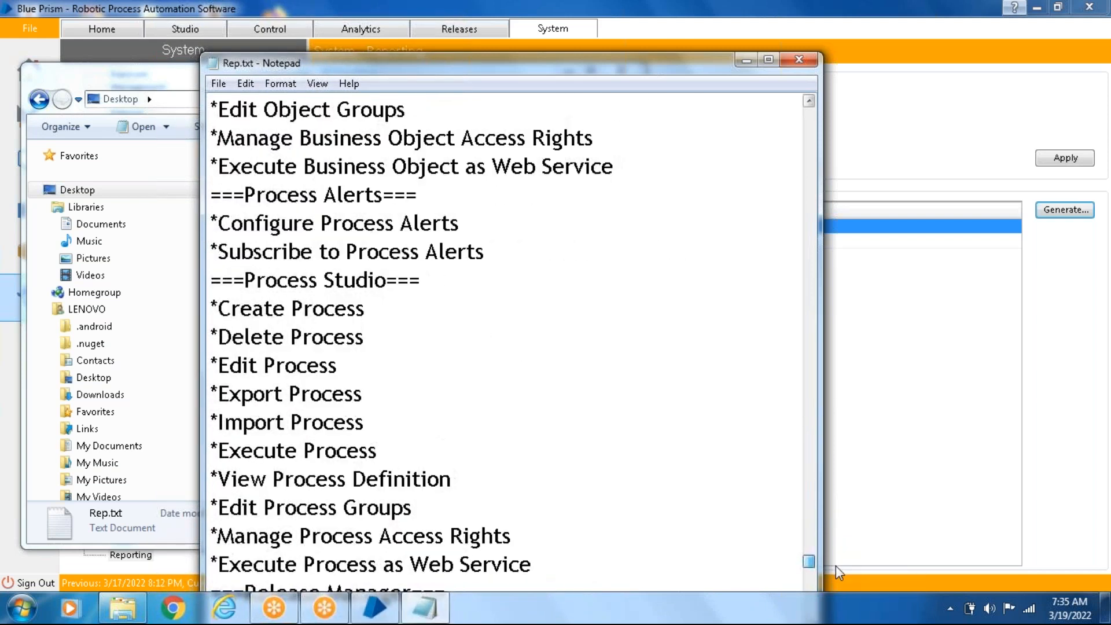
click(799, 60)
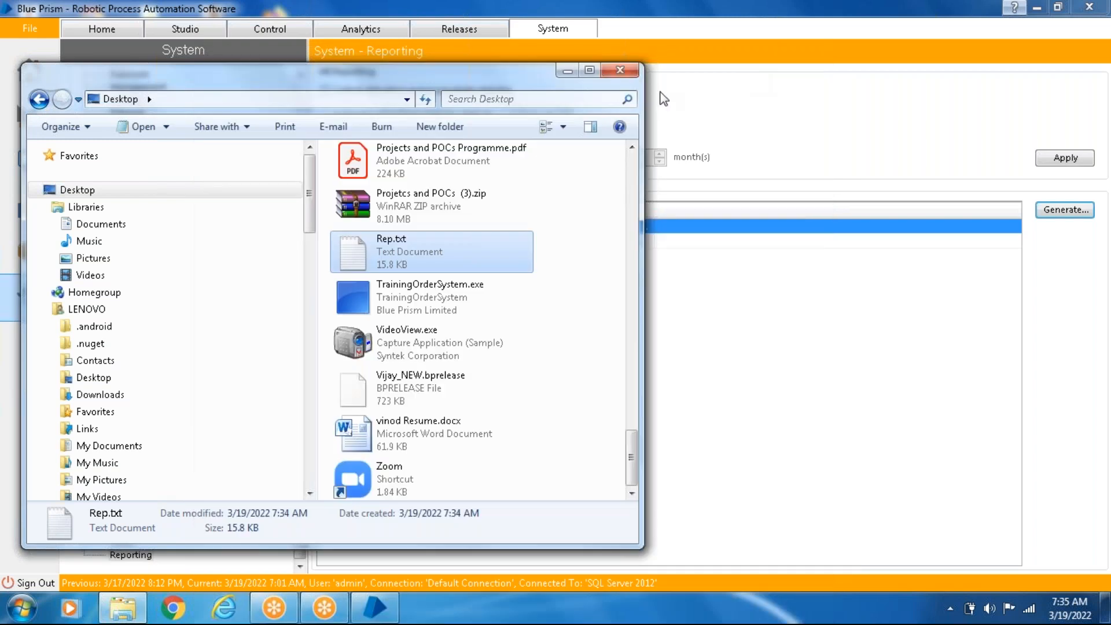
click(628, 74)
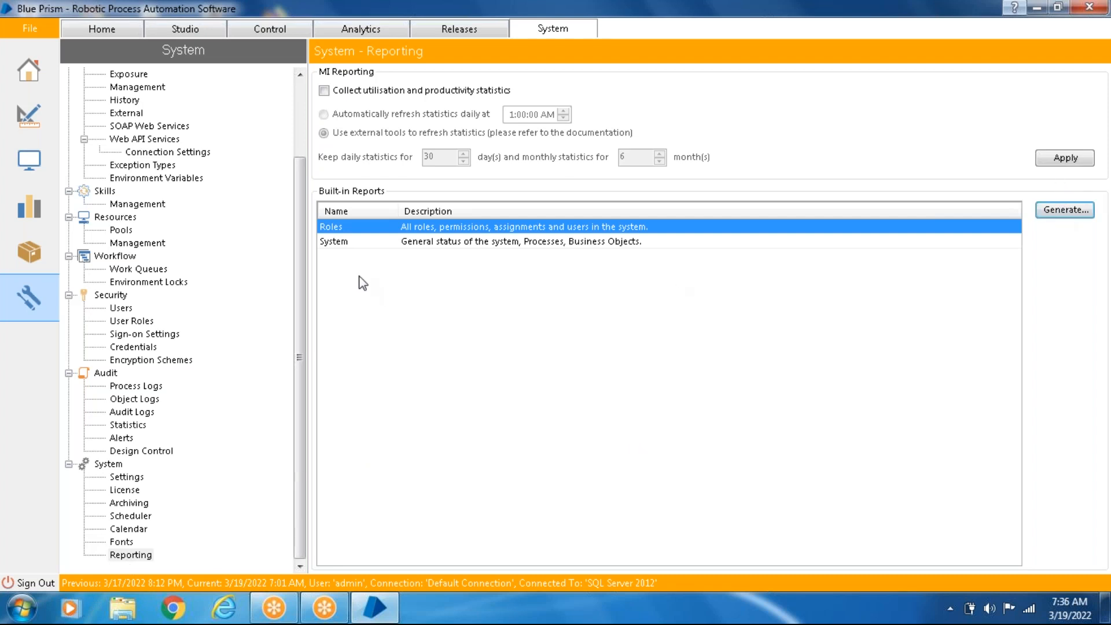
- Go to the Studio area, collapse the Processes branch and select the Objects branch
drag(301, 263, 286, 115)
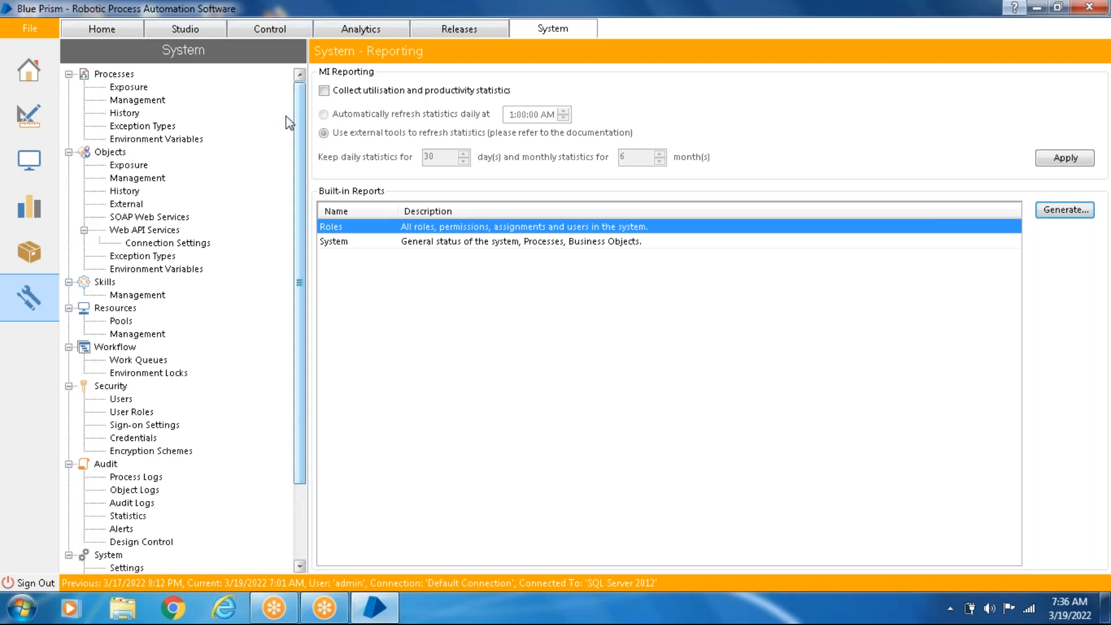
click(203, 32)
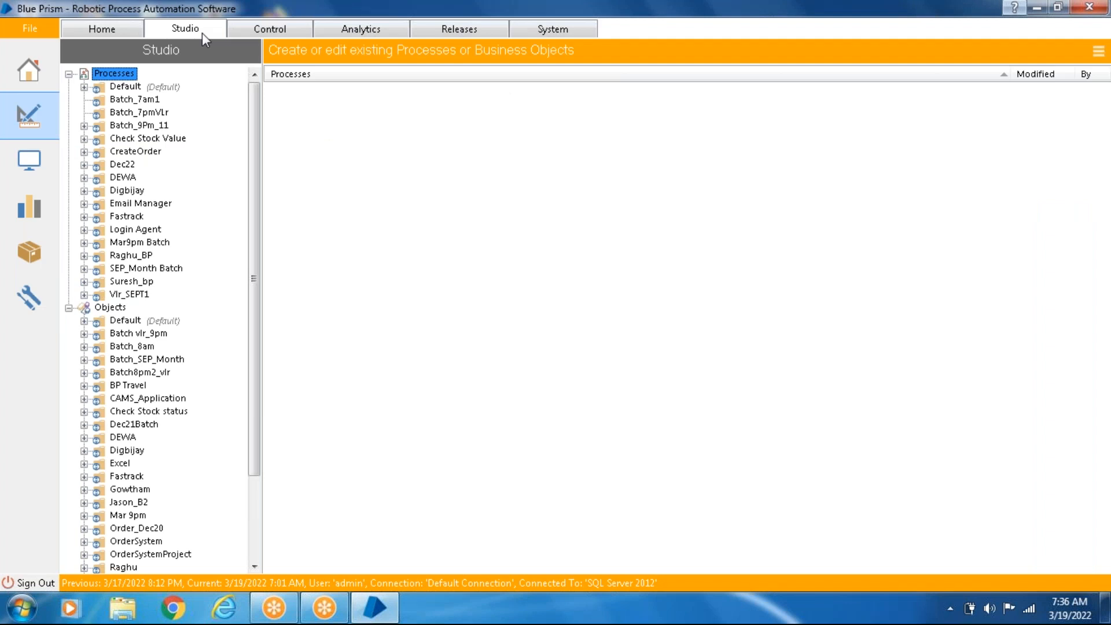
click(67, 74)
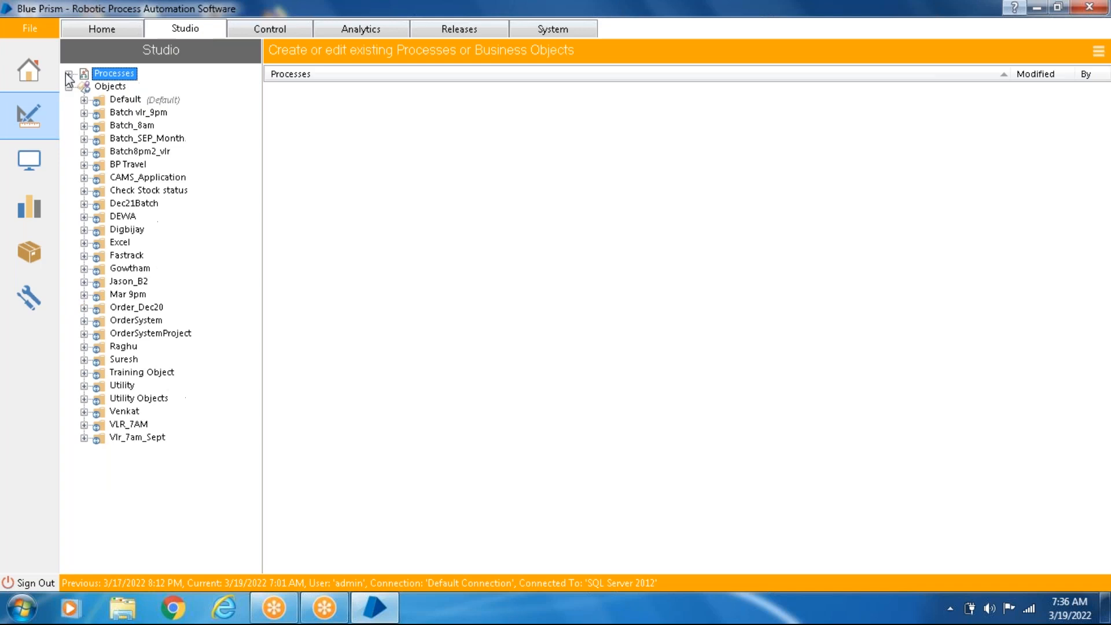
click(111, 86)
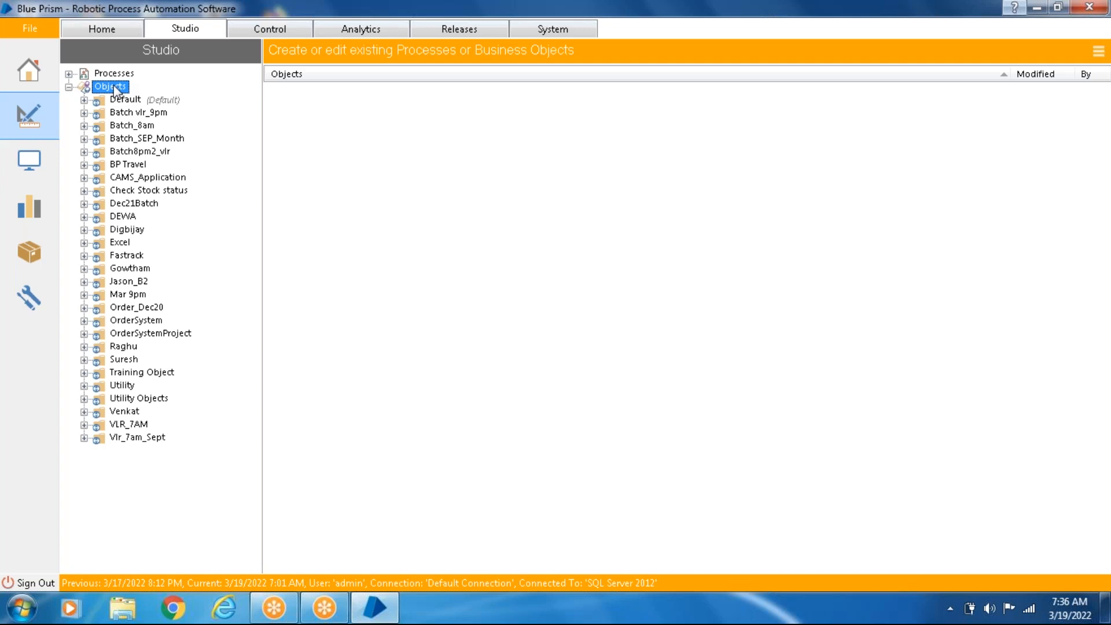
- Start Notepad, write the note "create business object" in a blank document and minimize it
click(22, 613)
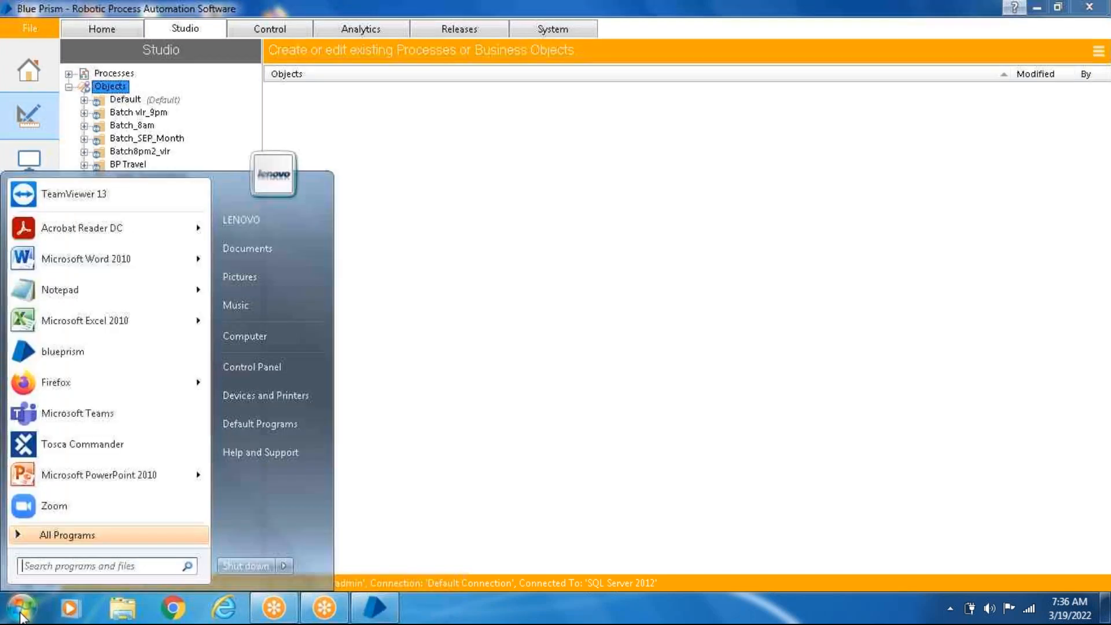
click(105, 285)
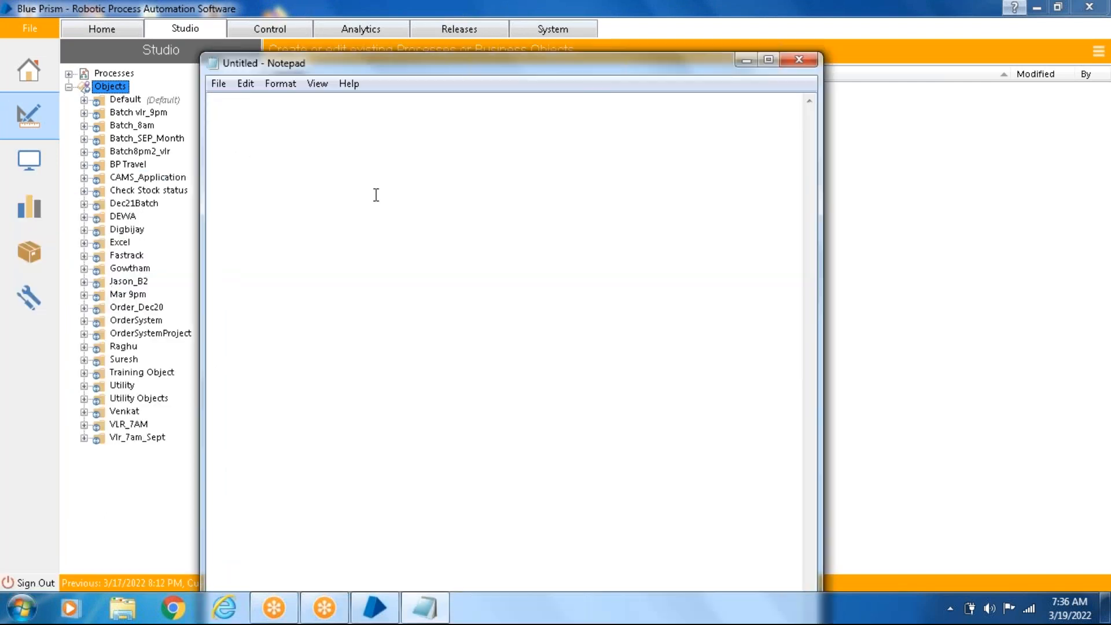
text(create )
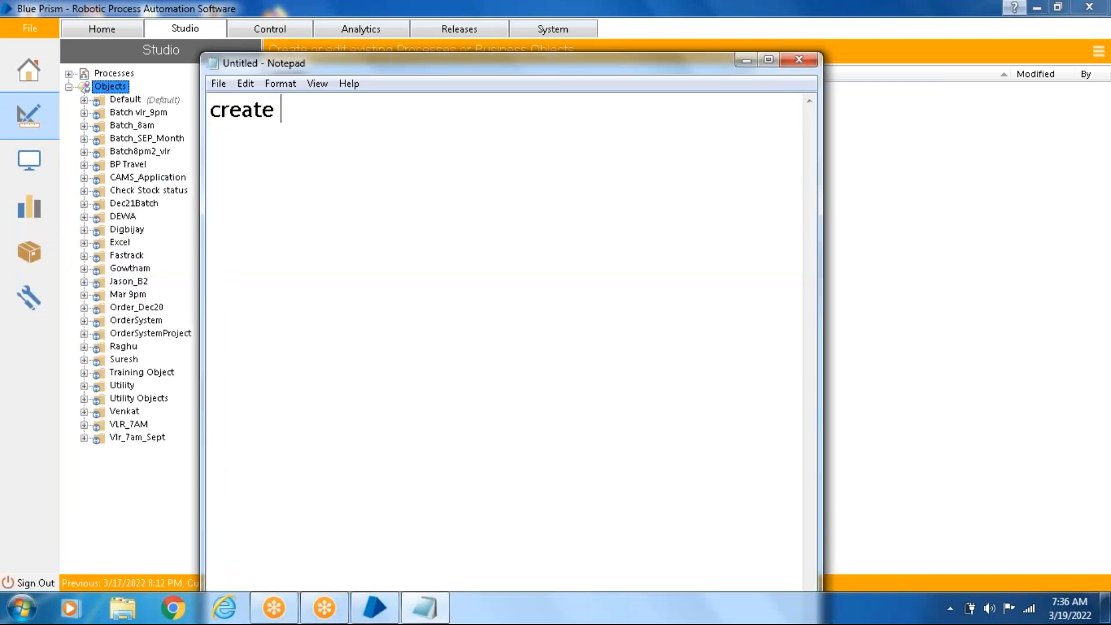
text(busin)
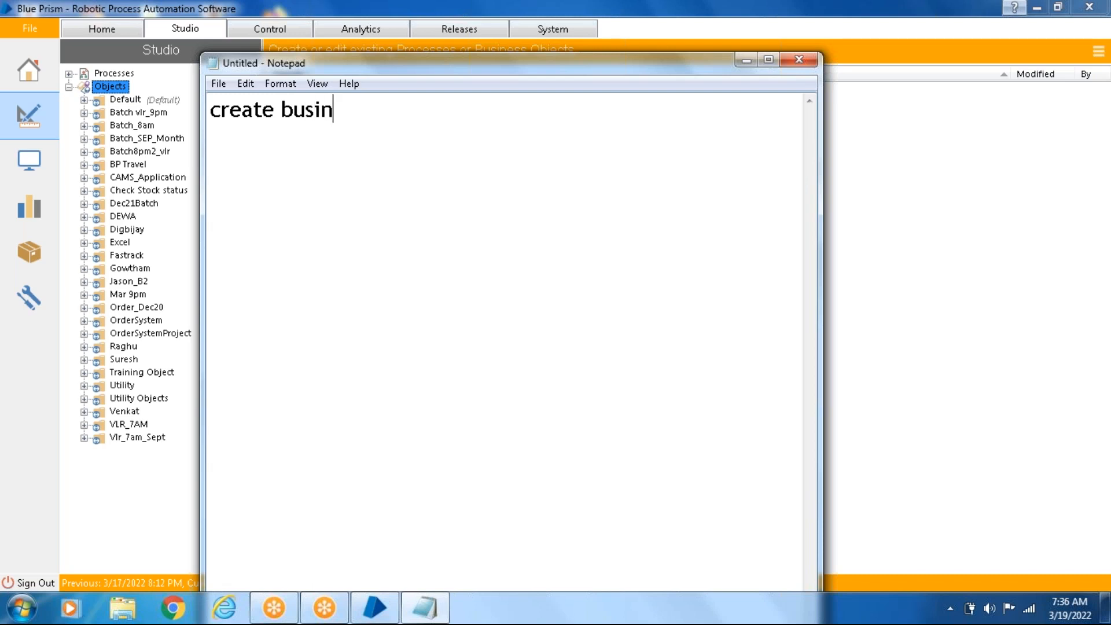
text(ess object)
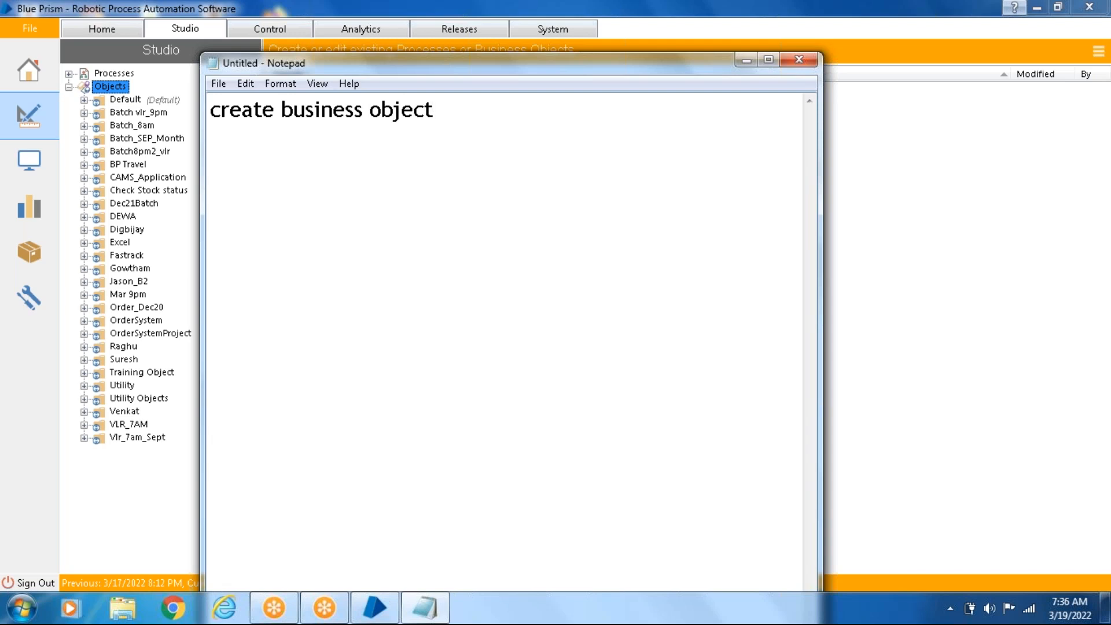
click(747, 62)
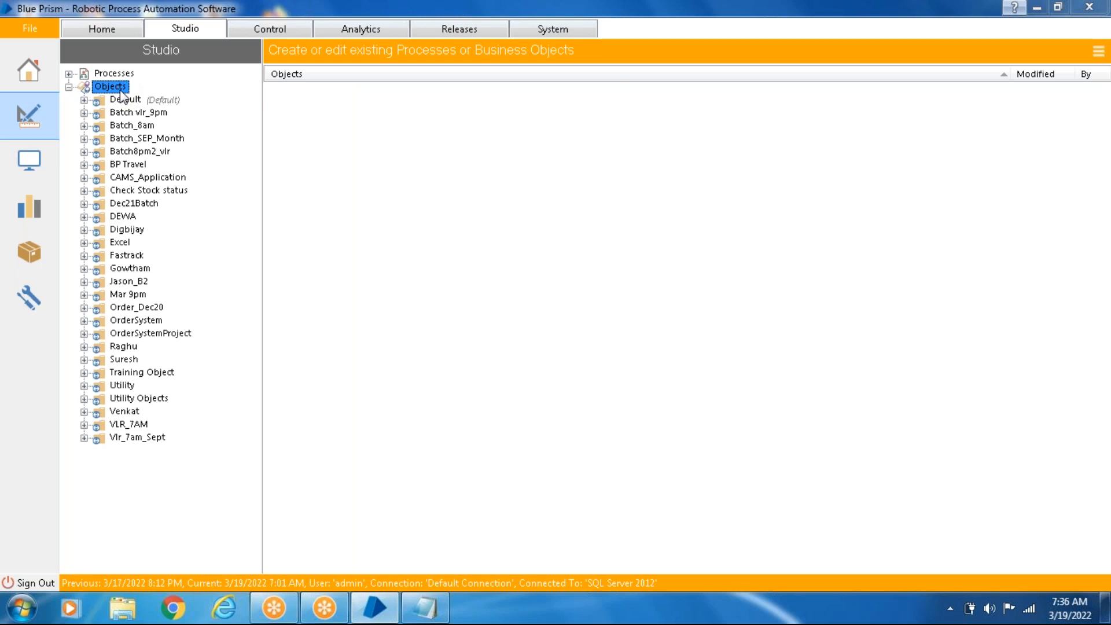
- Visit the Home area, return to Studio and collapse the Processes branch again
click(113, 27)
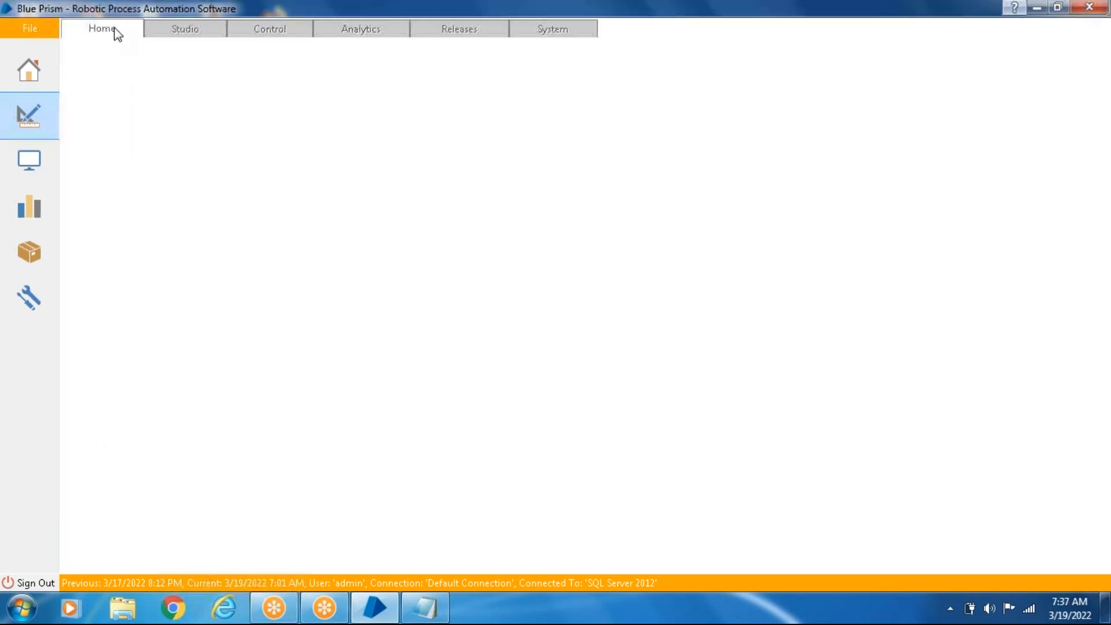
click(181, 40)
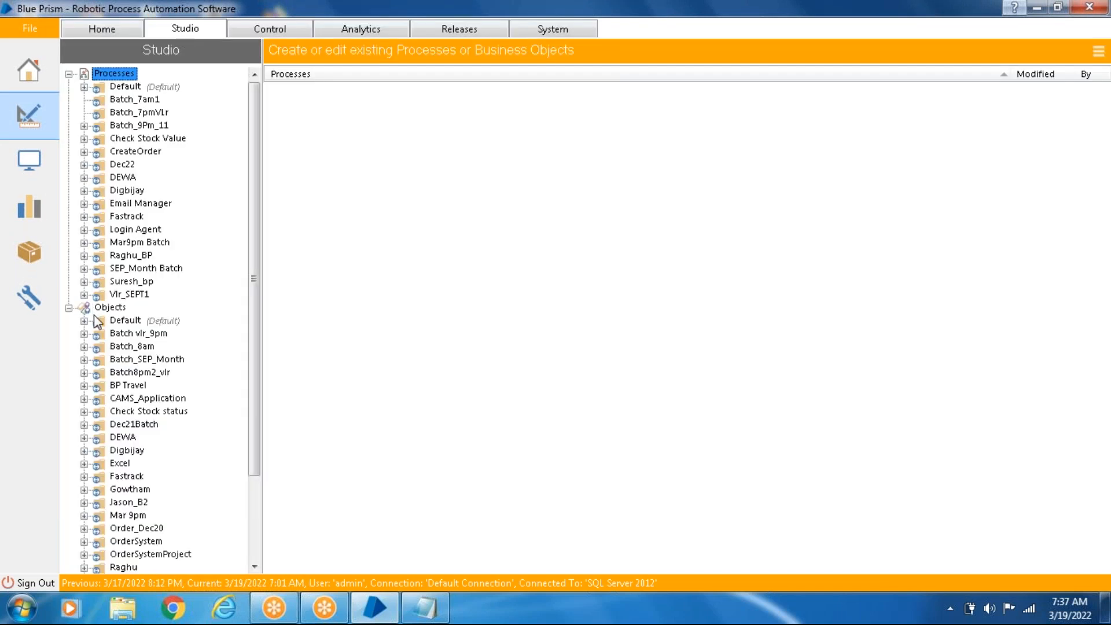
click(69, 74)
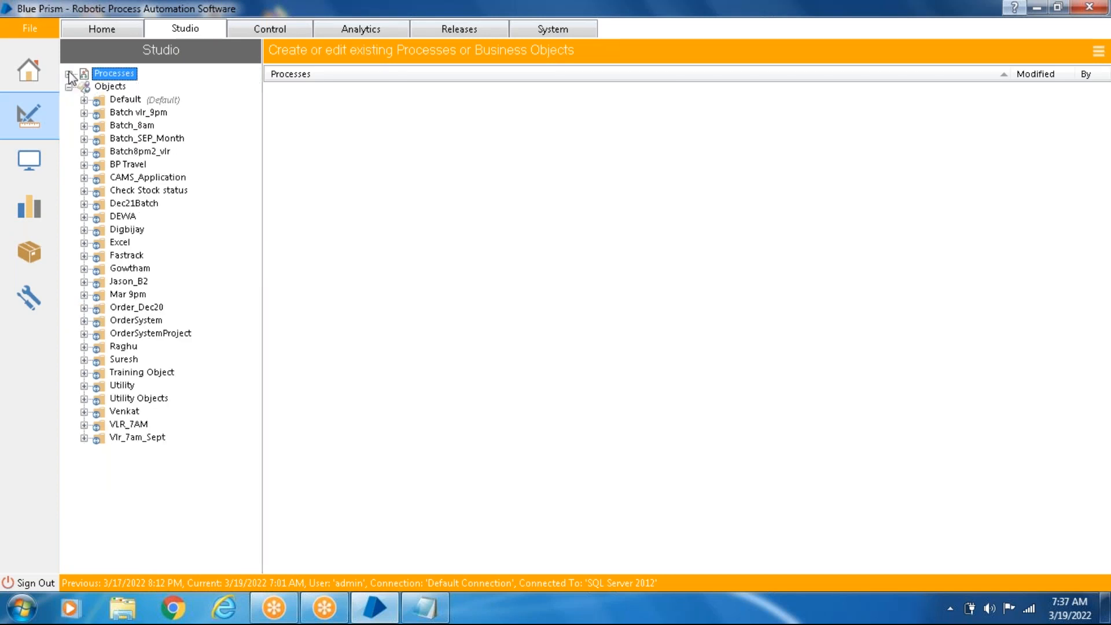
- Create a new group named RPA_Bluprism under Objects
right_click(118, 91)
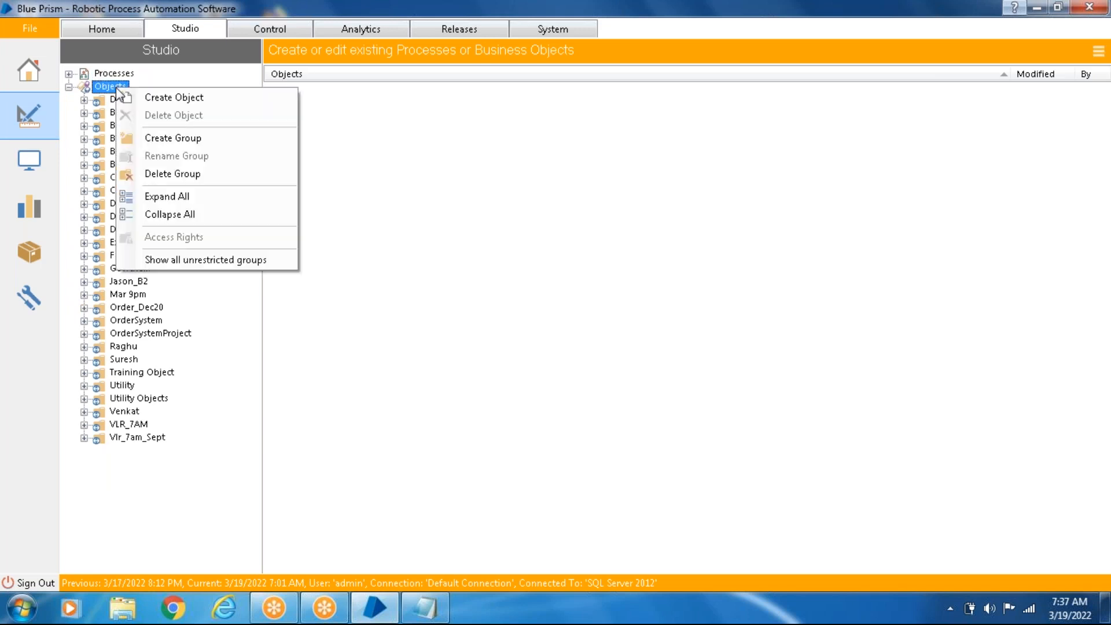
click(183, 139)
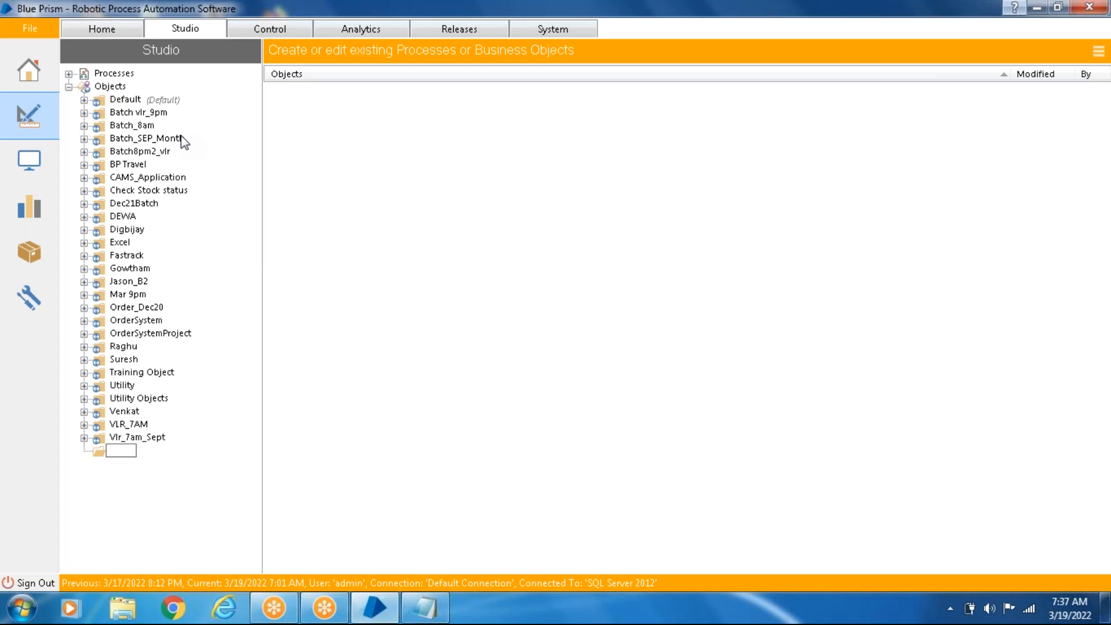
text(RPA_Bluprism)
click(245, 438)
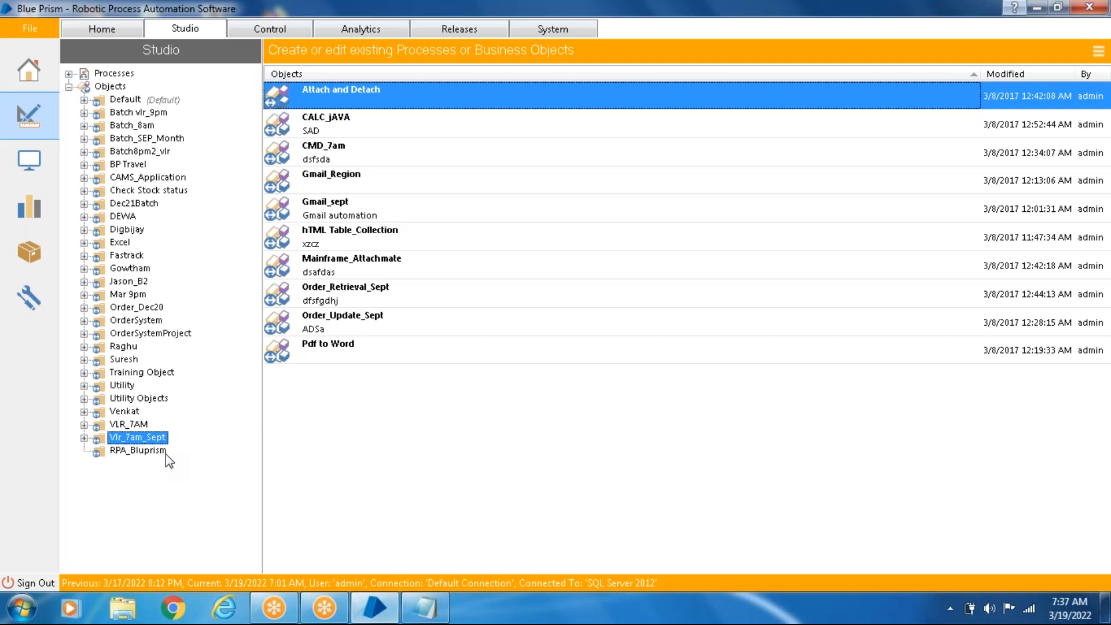
- Check the commands available for the Objects branch without using any, and select the RPA_Bluprism group
click(122, 88)
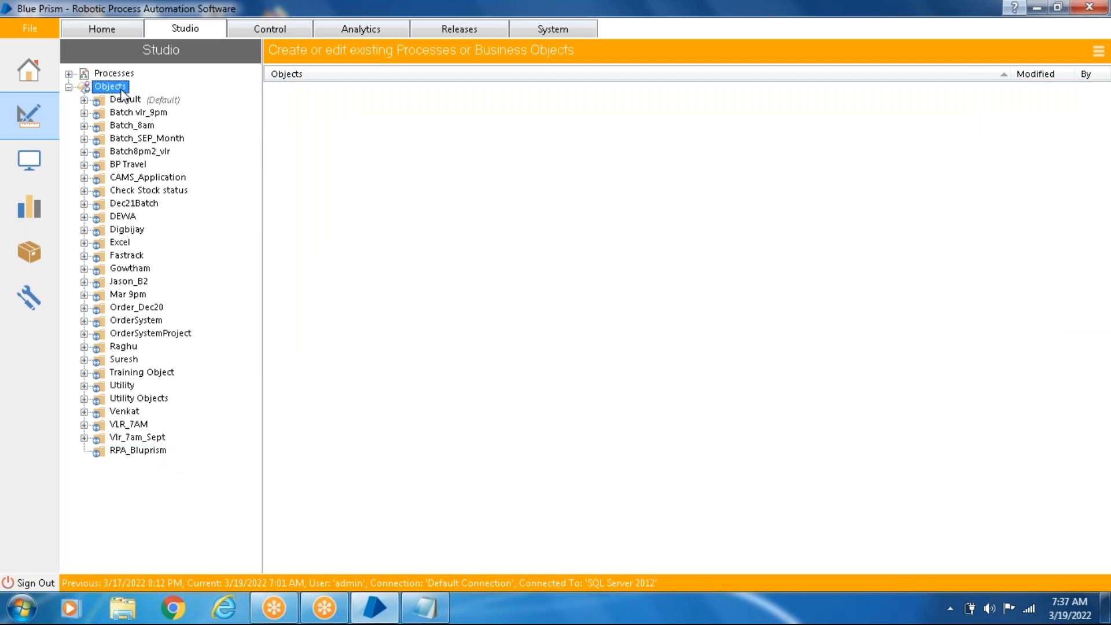
right_click(123, 93)
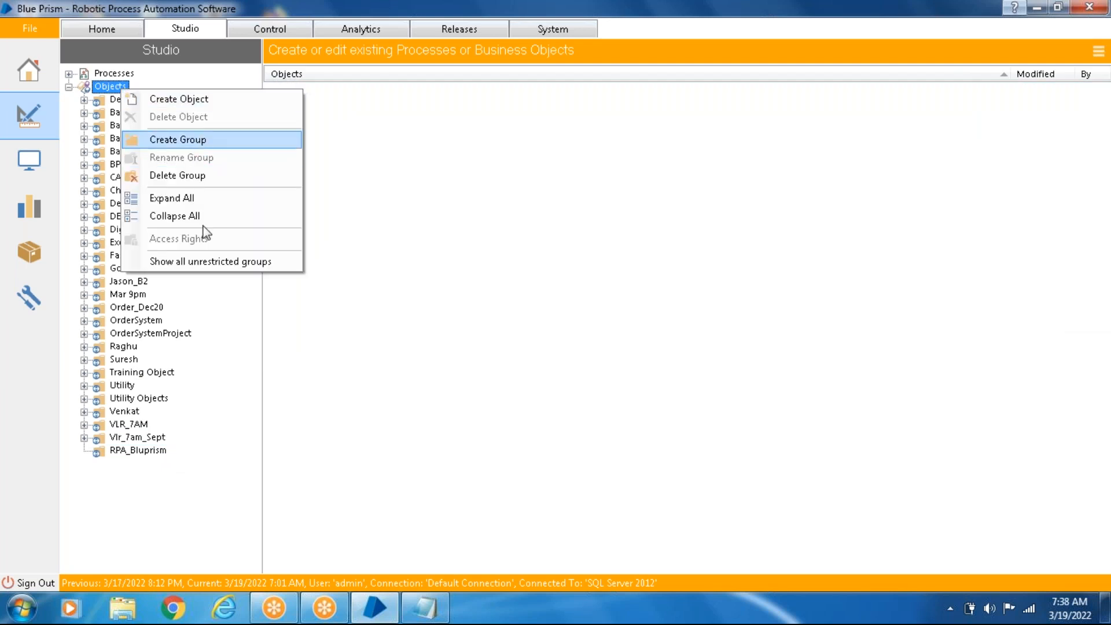
click(211, 470)
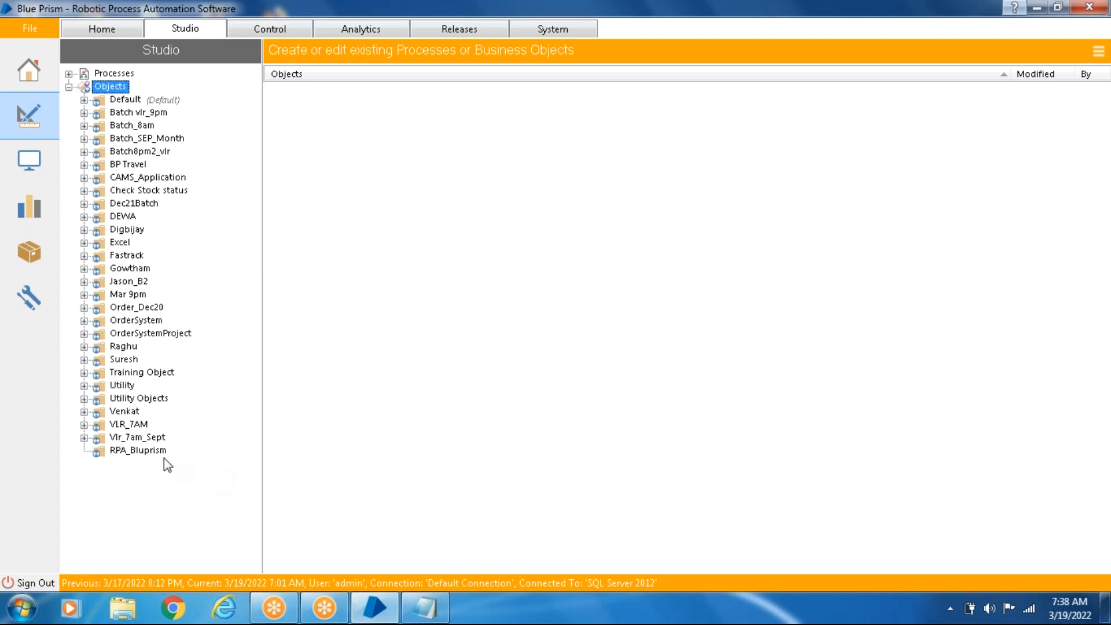
click(153, 451)
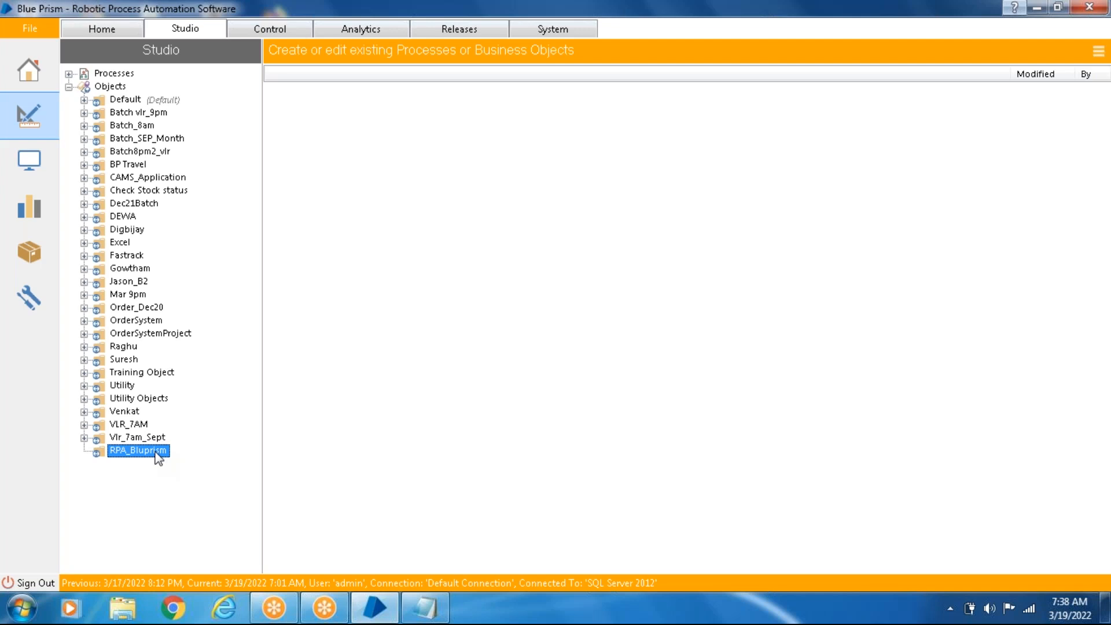
- Create a business object named Test1 with the description "Test" in the RPA_Bluprism group
right_click(157, 455)
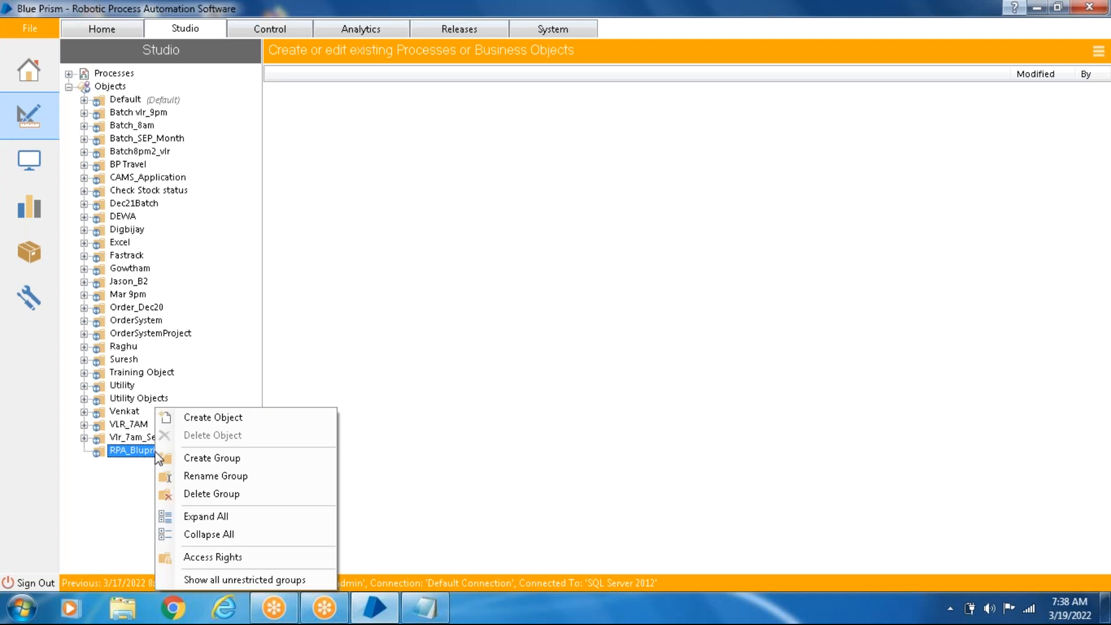
click(218, 423)
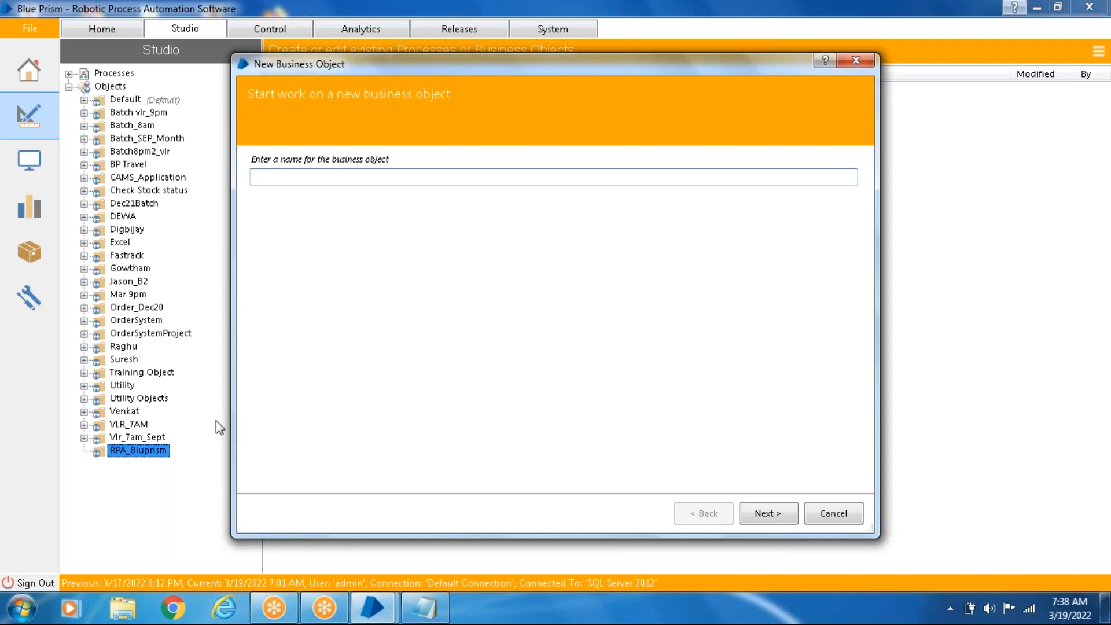
text(Test1)
click(766, 519)
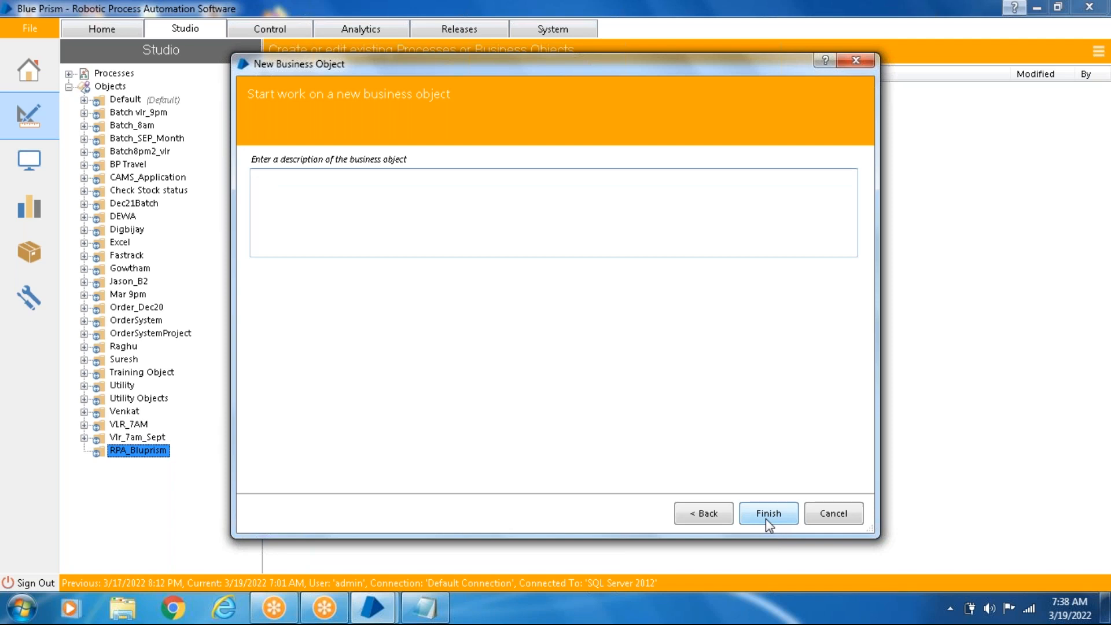
text(Test)
click(770, 514)
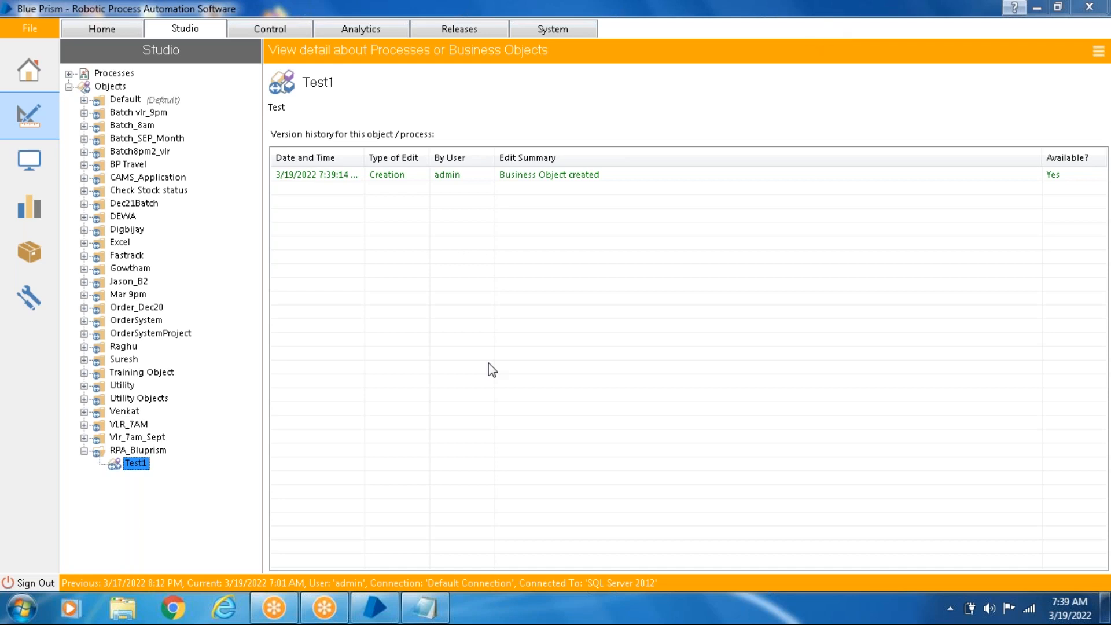
- Check the commands available for the RPA_Bluprism group without using any
right_click(150, 452)
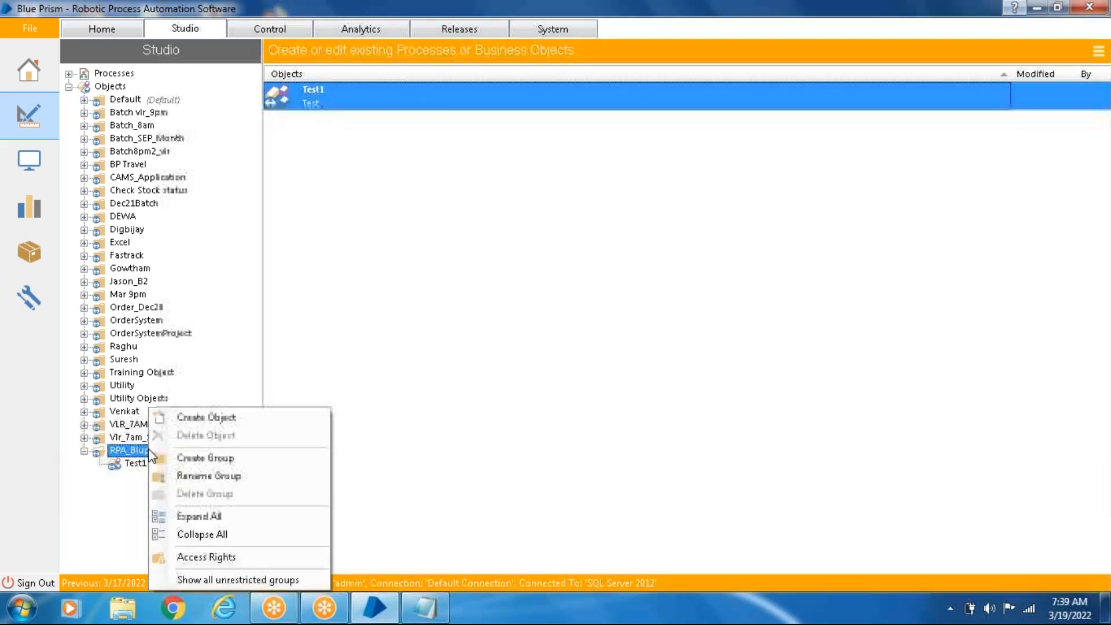
click(243, 371)
click(240, 364)
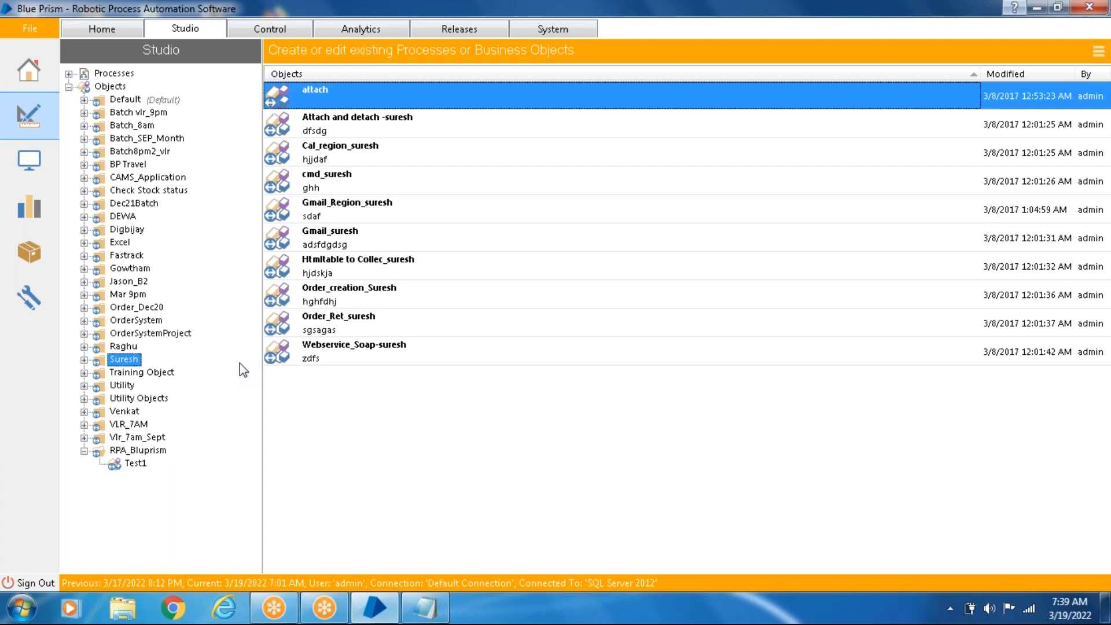
- Open the Test1 object for editing and view its Clean Up, Action 1 and Initialise pages
click(137, 465)
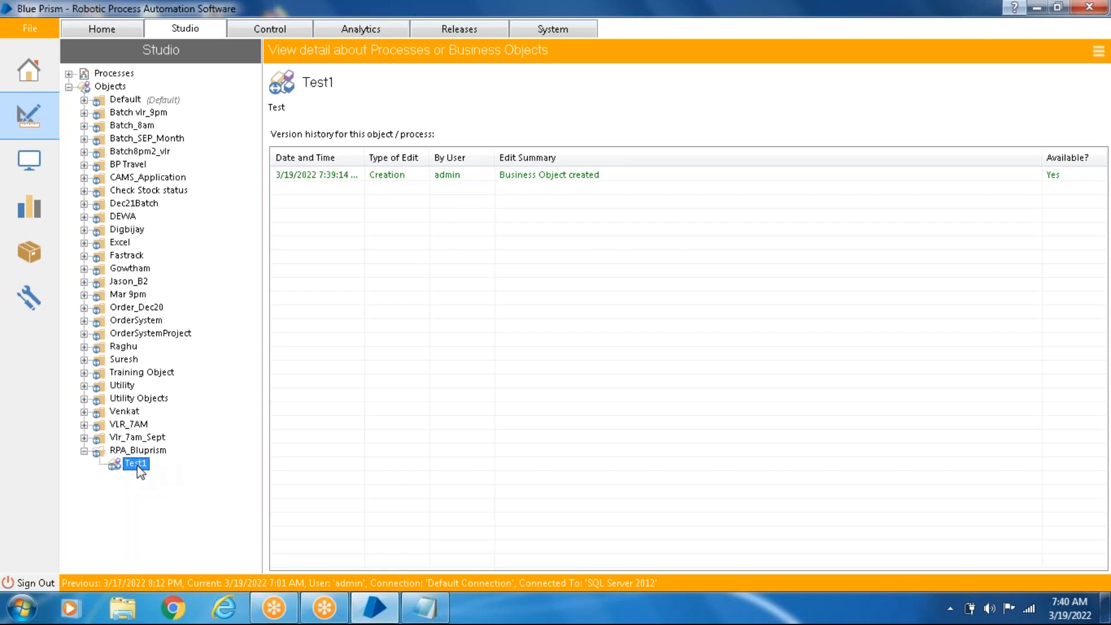
double_click(137, 467)
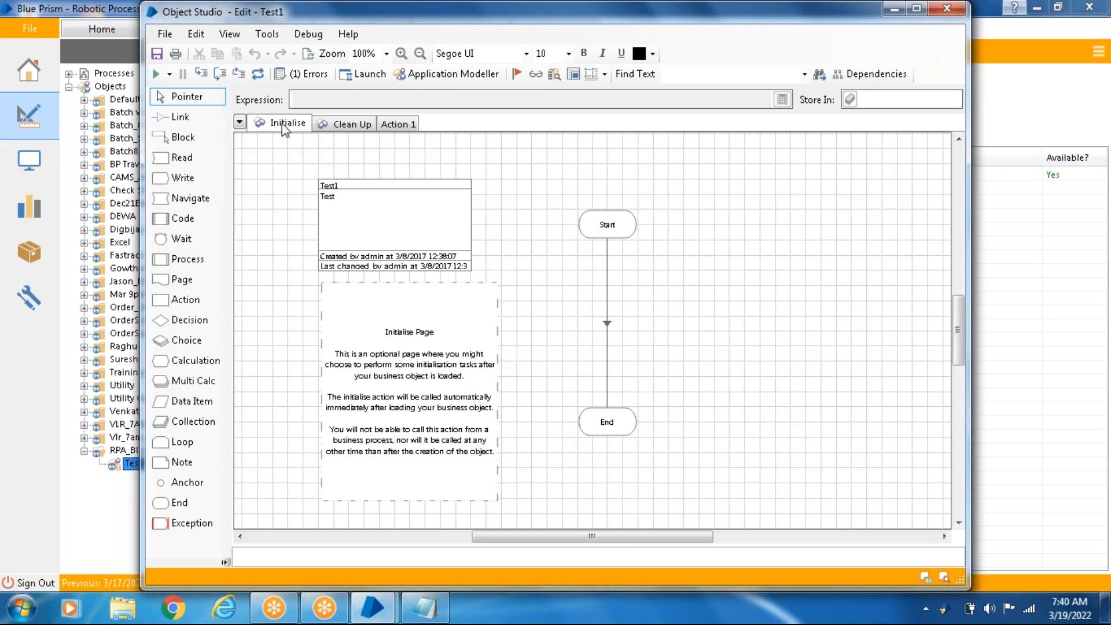
click(345, 124)
click(398, 126)
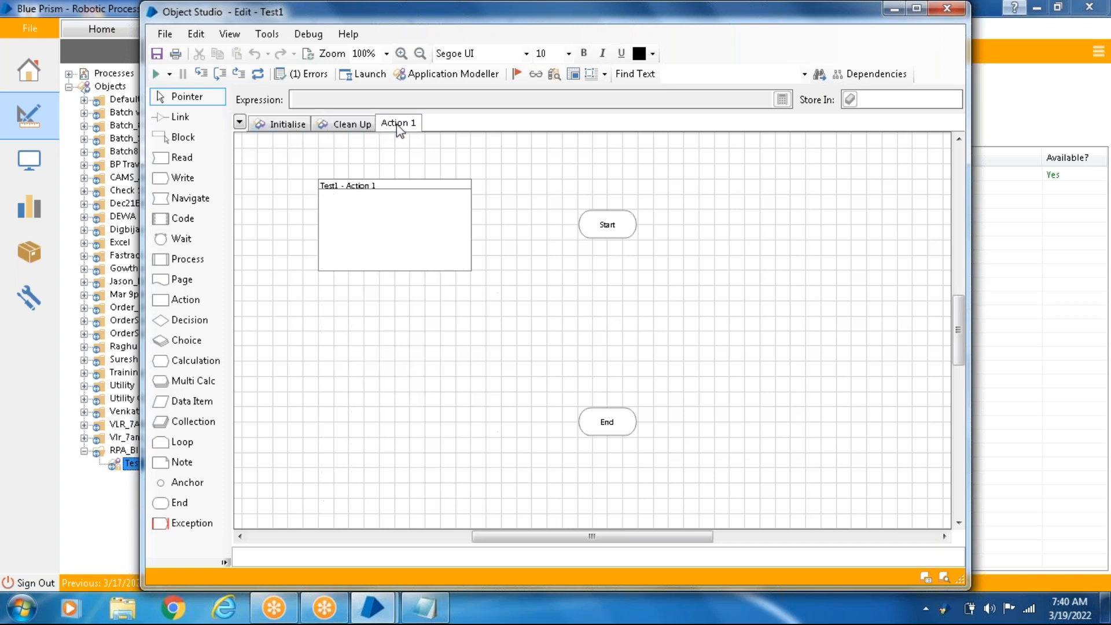
click(281, 130)
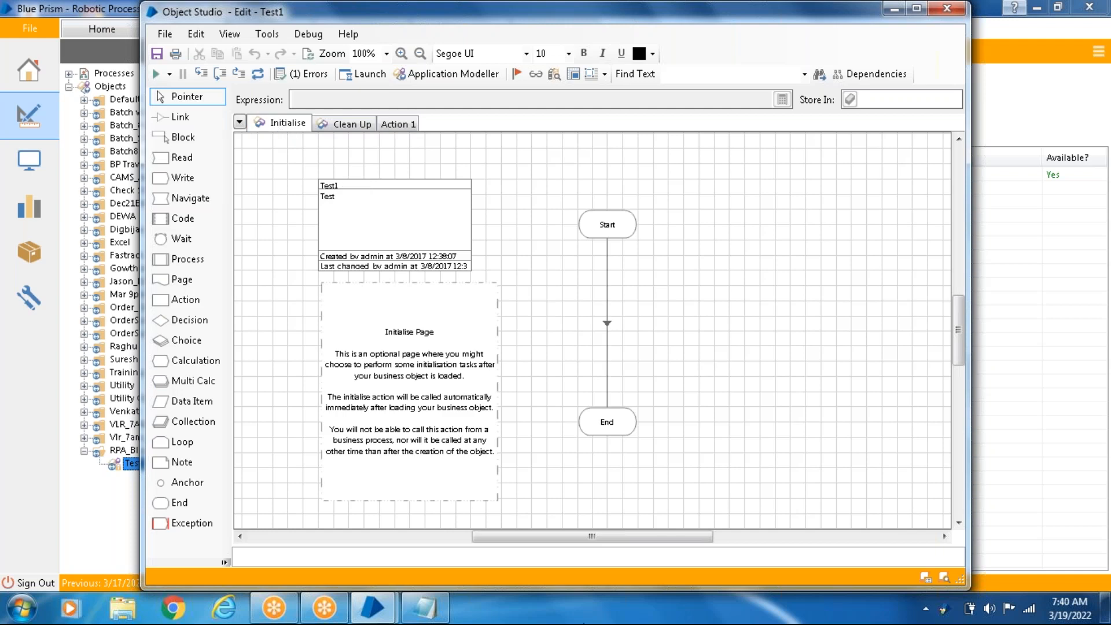
- Switch to Notepad and write "Object" below the "create business object" note, leaving one blank line between them
click(434, 613)
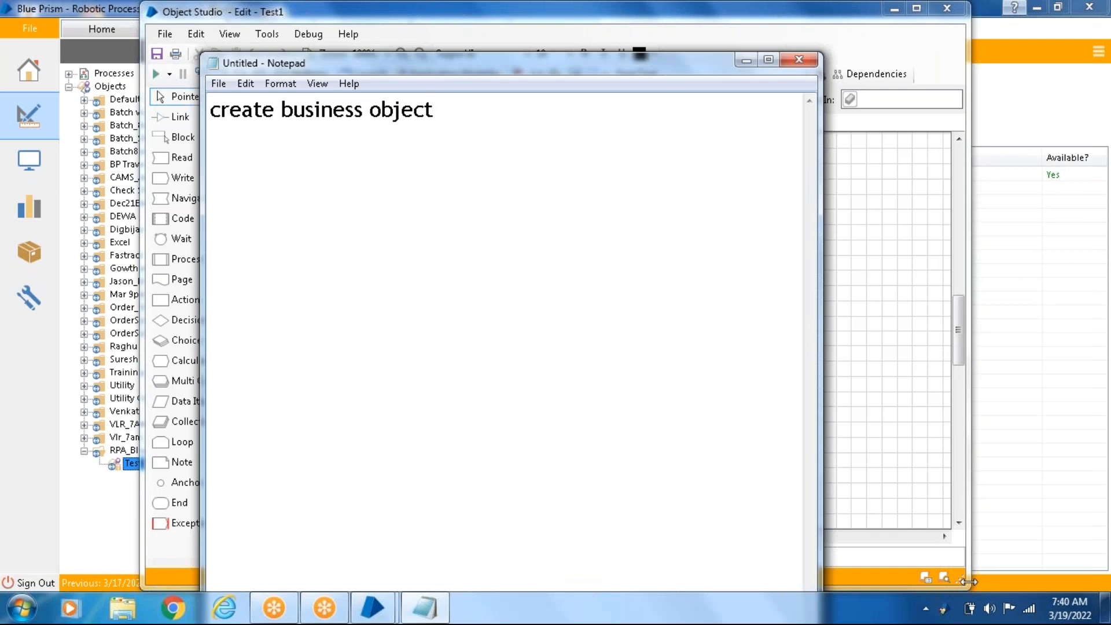
key(Return)
text(Ob)
text(kect)
key(BackSpace)
key(BackSpace)
key(BackSpace)
key(BackSpace)
text(ject)
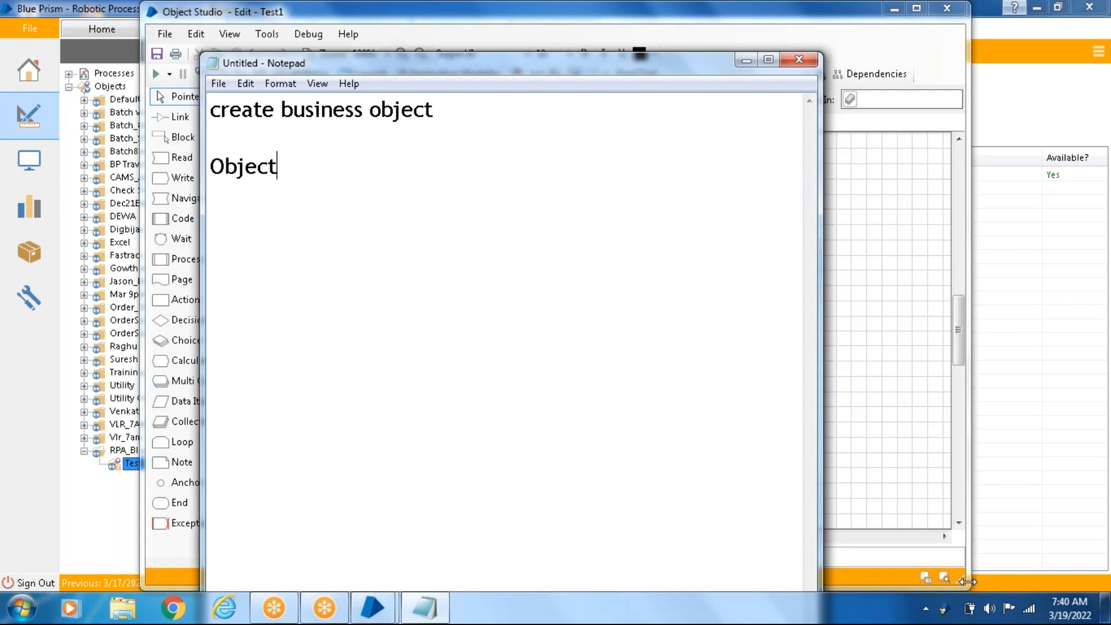
- List "Page", "Stage" and "Action" on separate lines under "Object"
key(Return)
text(Page)
key(Return)
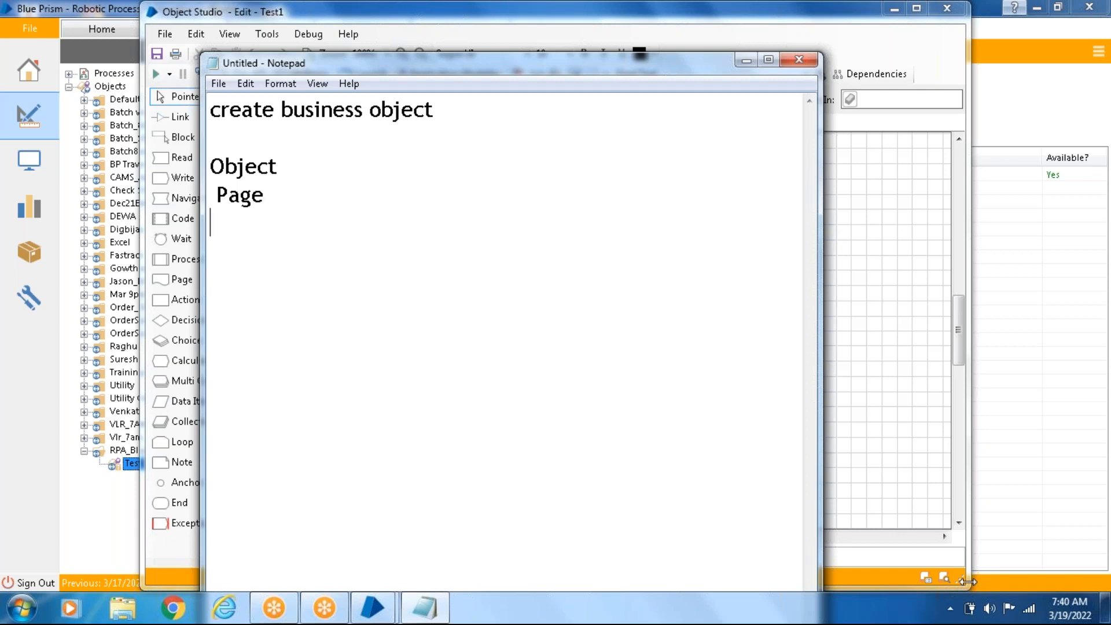
text(Stage)
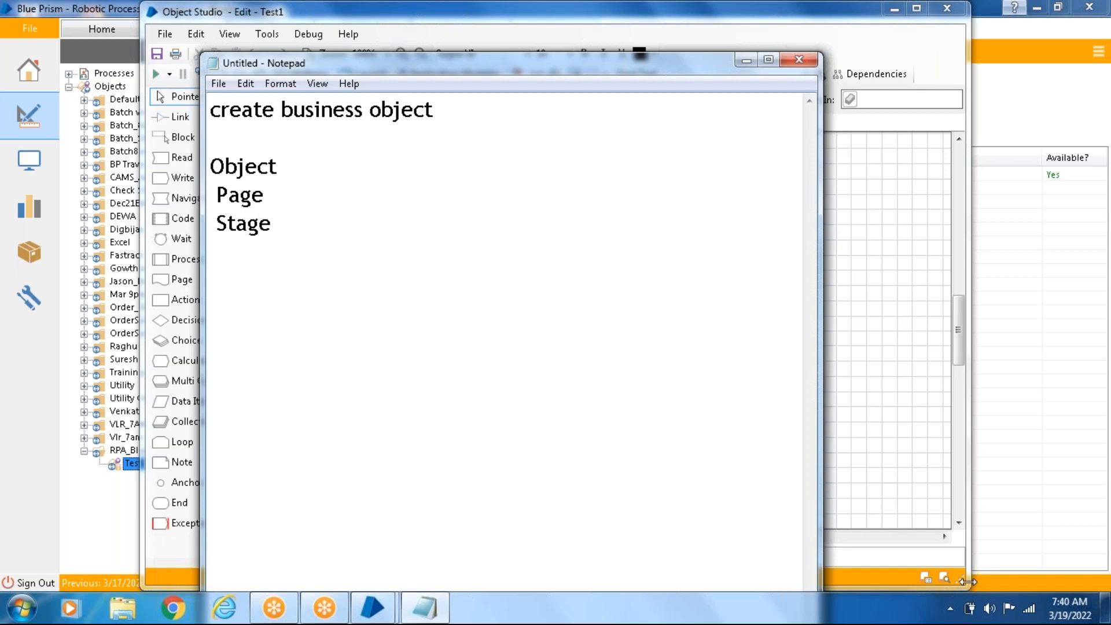
key(Return)
text(Action)
key(Return)
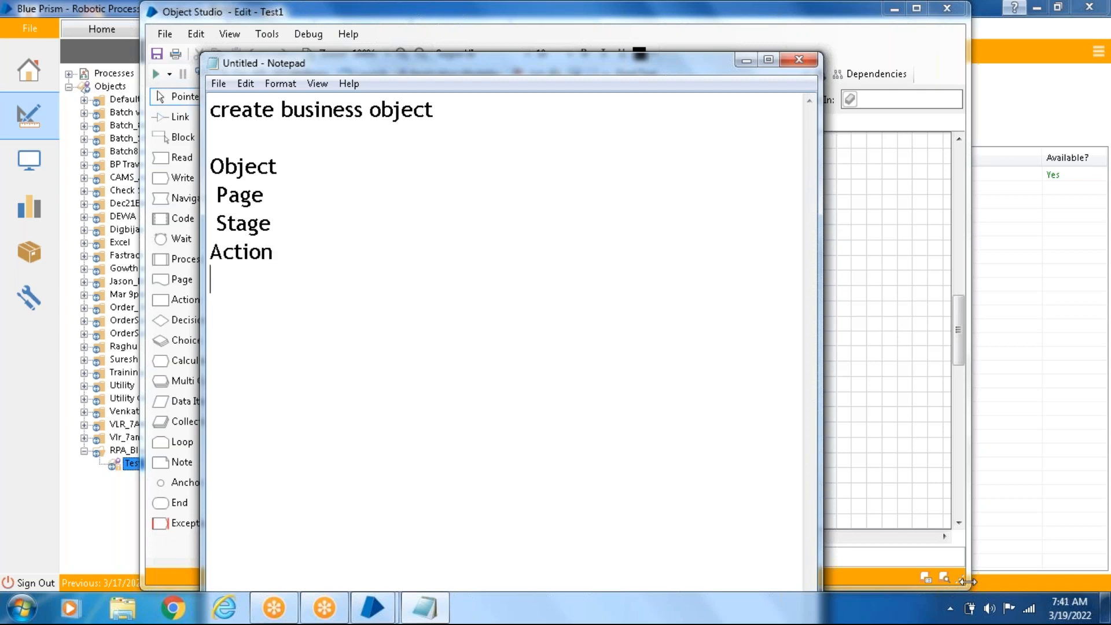
- Add "Elements" and "Attributes" as the last two lines of the list
text(Elements)
key(Return)
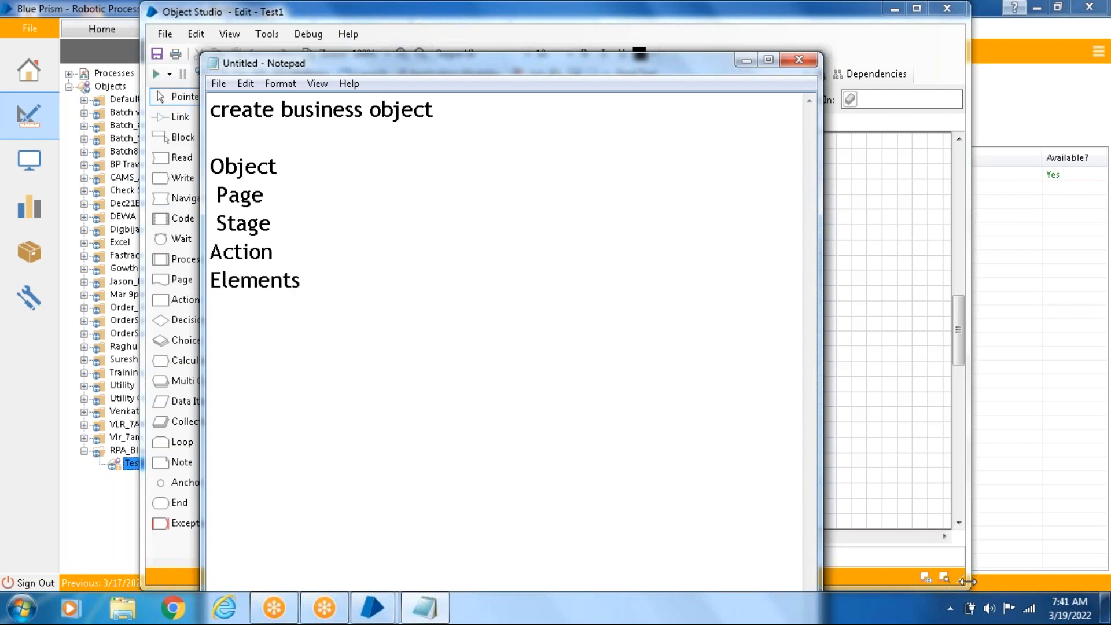
text(Attributs=)
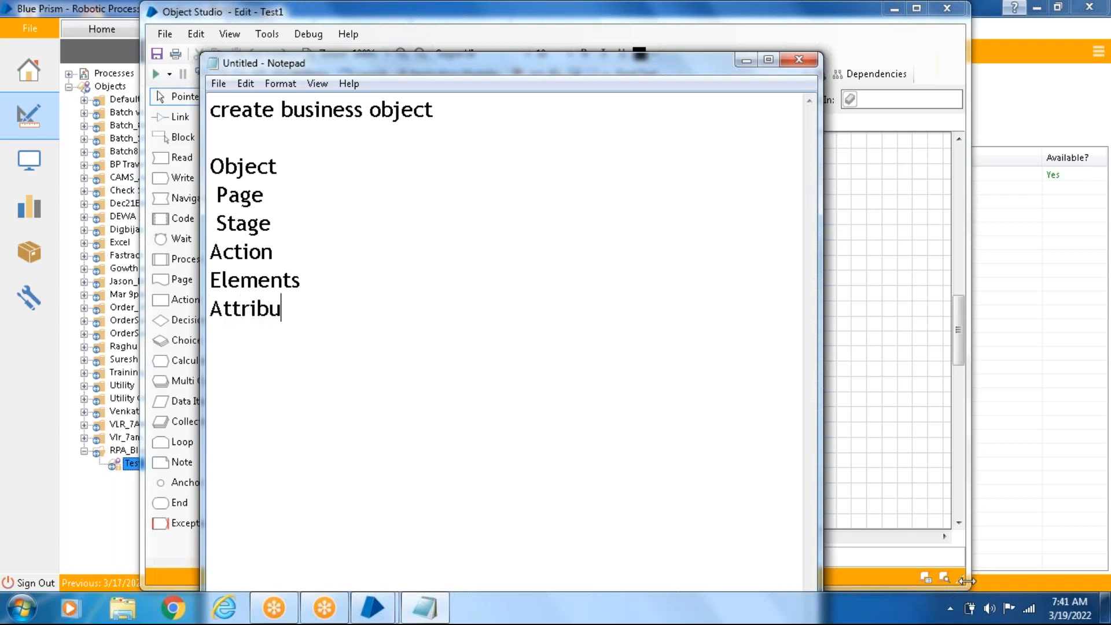
key(BackSpace)
key(BackSpace)
text(es)
- Indent Page, Stage, Action, Elements and Attributes progressively deeper to form a hierarchy beneath Object
click(211, 194)
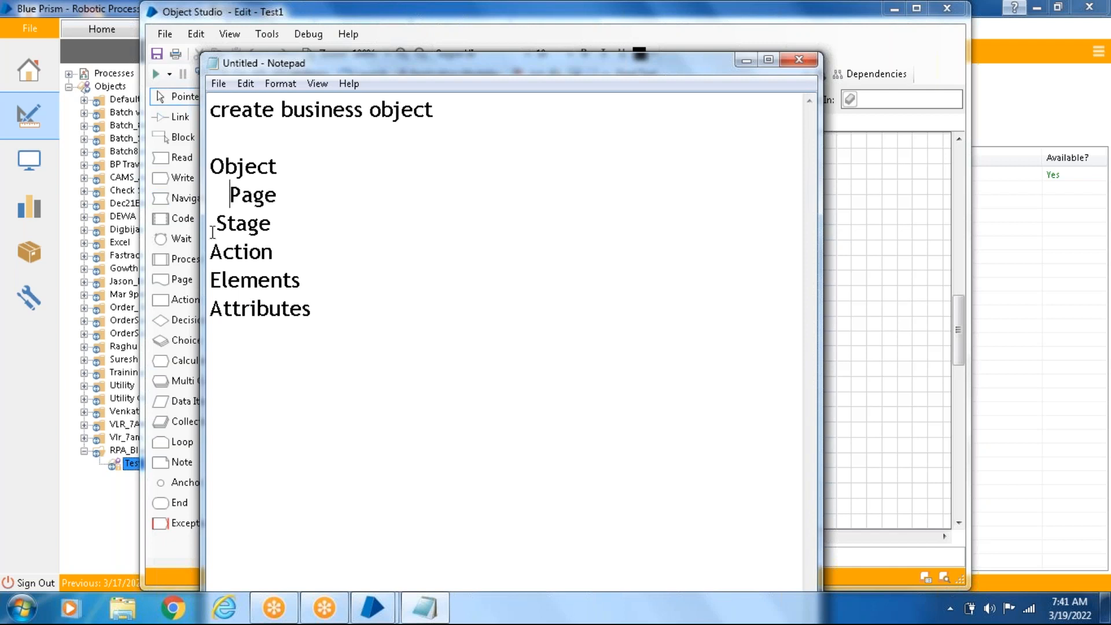
click(216, 223)
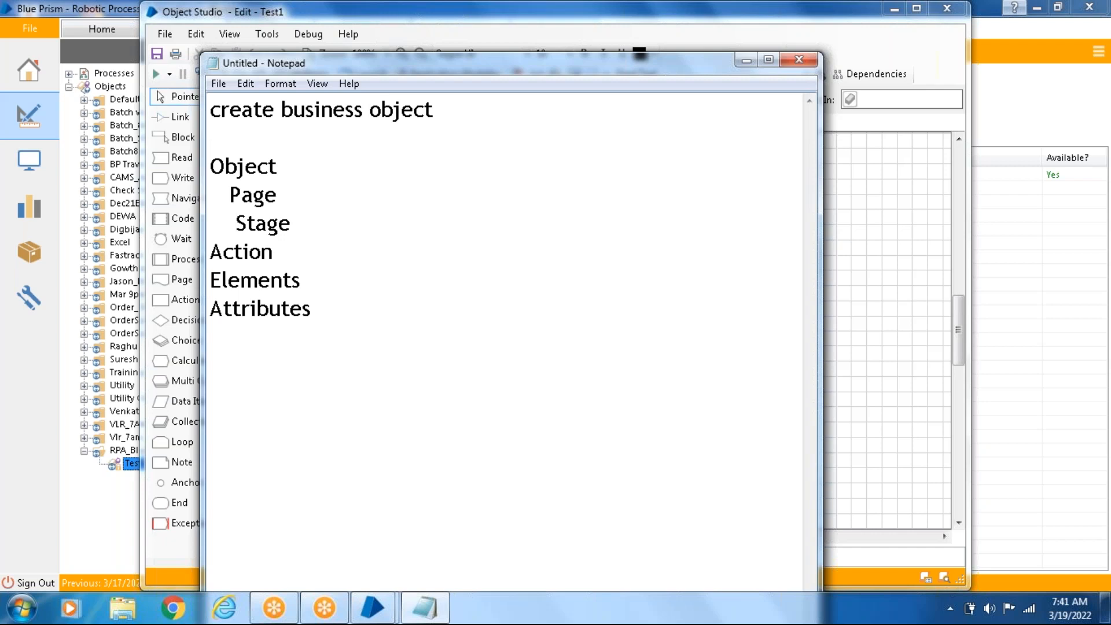
click(210, 252)
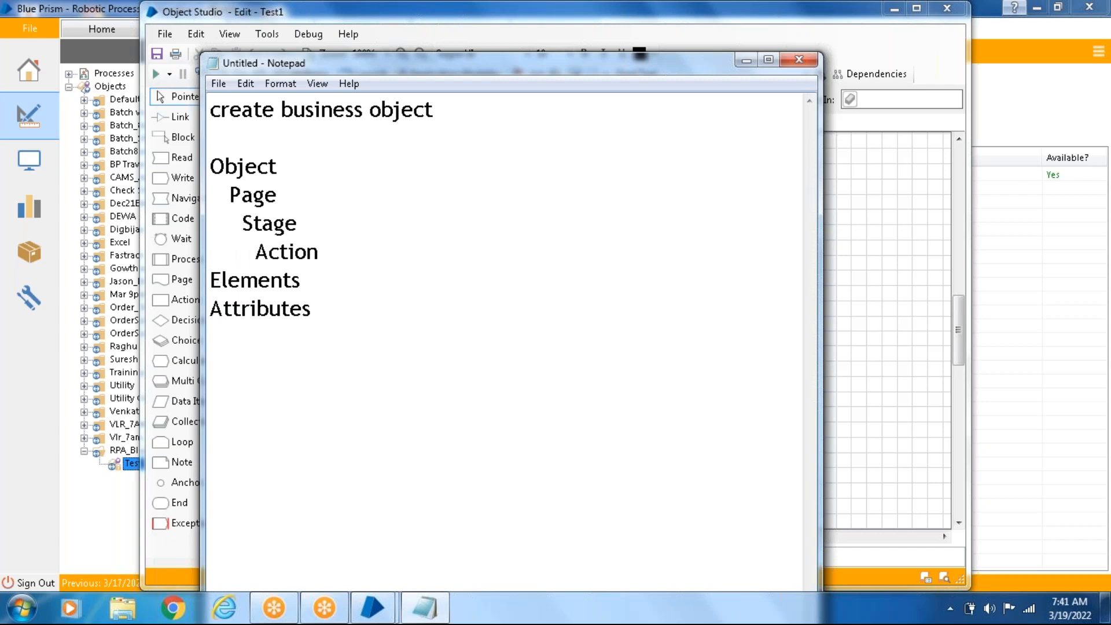
click(212, 281)
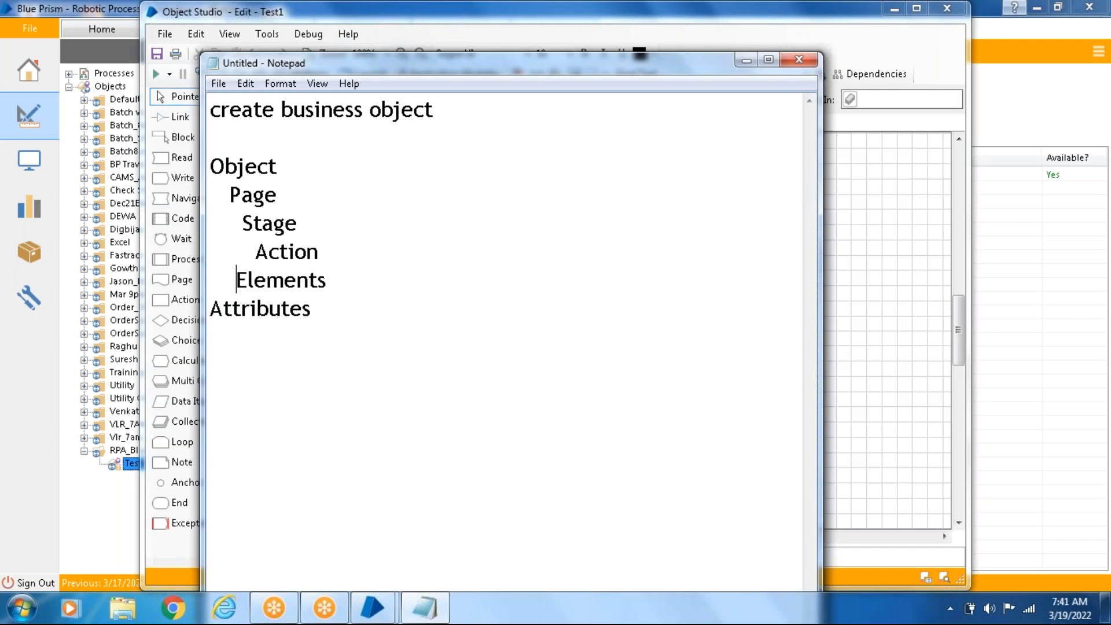
click(210, 311)
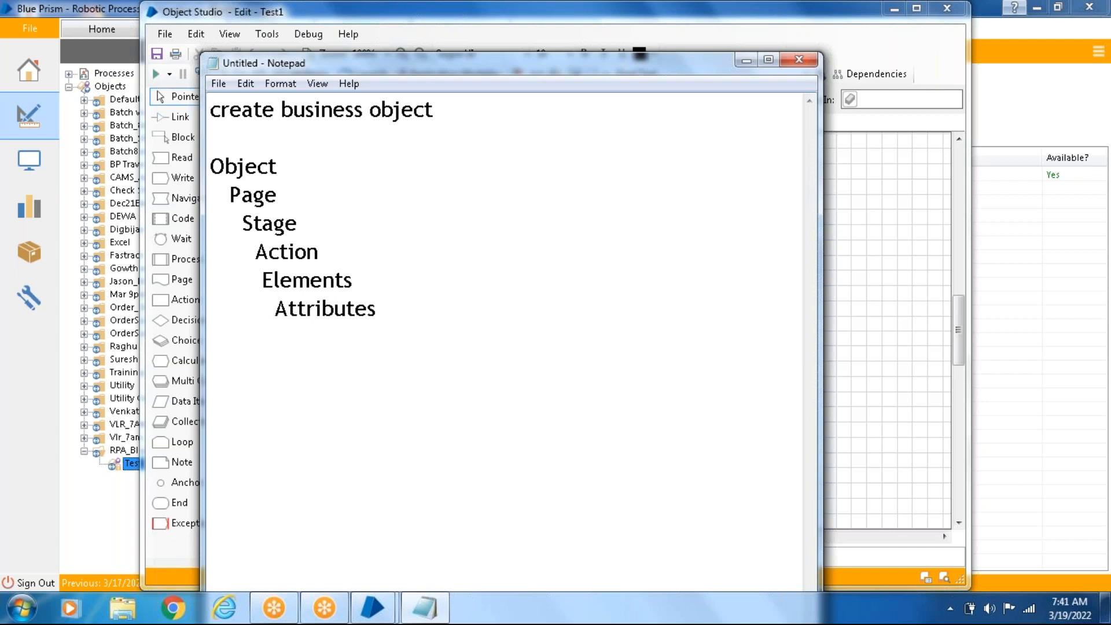
- Change the list's top line to read "Business Object"
drag(224, 167, 278, 164)
click(224, 166)
text(Busine)
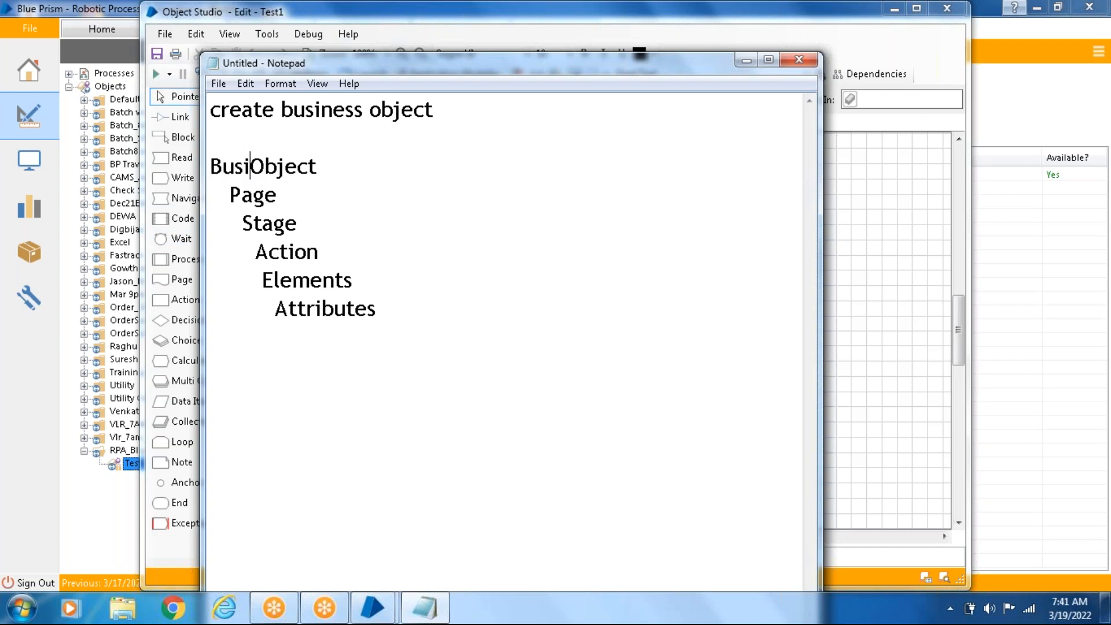
text(ss)
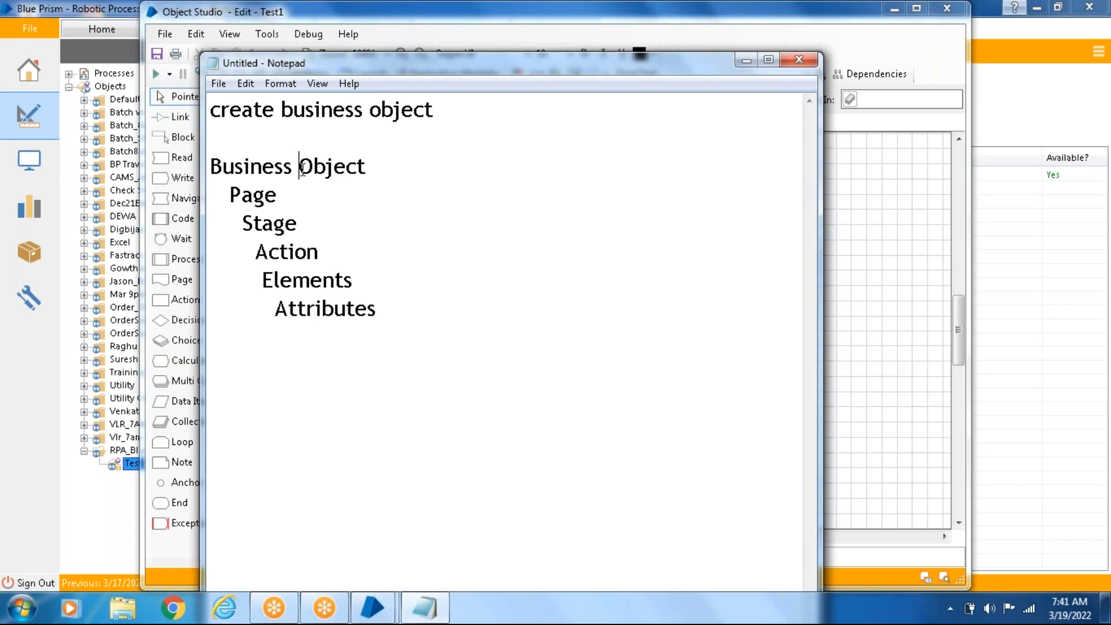
- Make the Page, Stage and Action entries plural: Pages, Stages and Actions
click(278, 195)
text(s)
click(301, 223)
text(s)
click(326, 252)
text(s)
- Shift the Notepad window clear of the stage list and write "Application Modeller" below the hierarchy after a blank line, then highlight it
drag(212, 110, 506, 89)
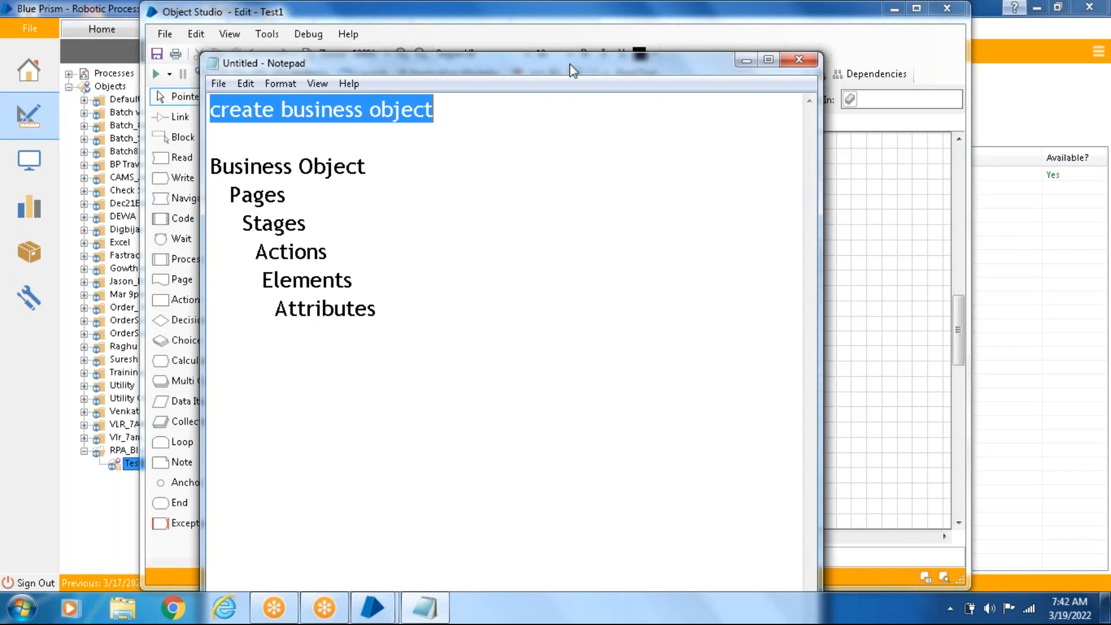
drag(585, 92, 670, 124)
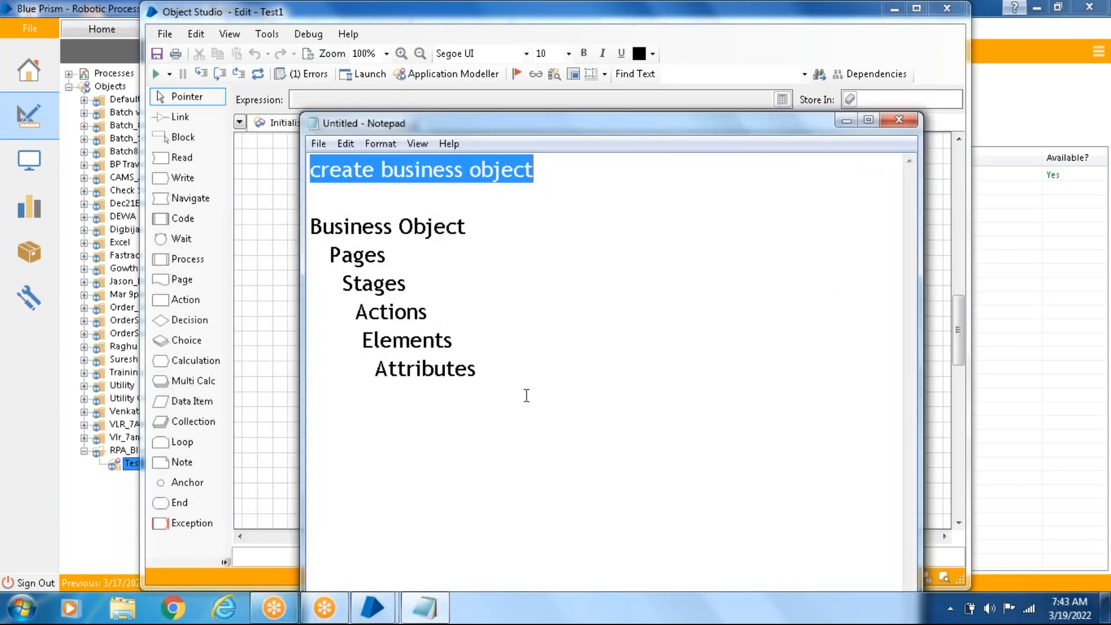
click(525, 369)
key(Return)
key(Return)
text(Ap)
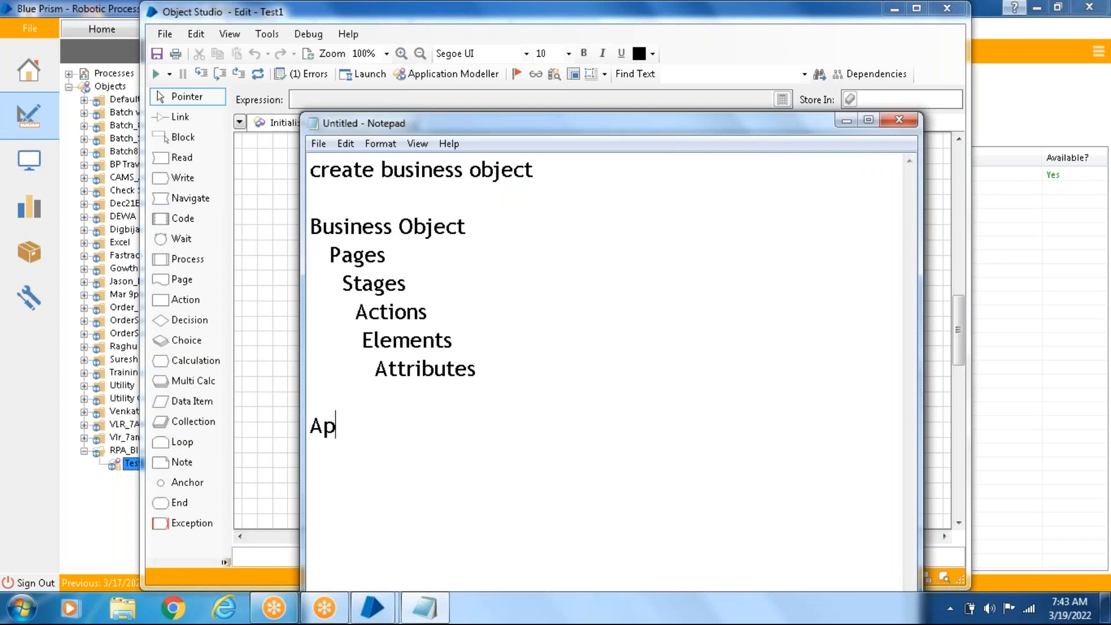
text(plicati)
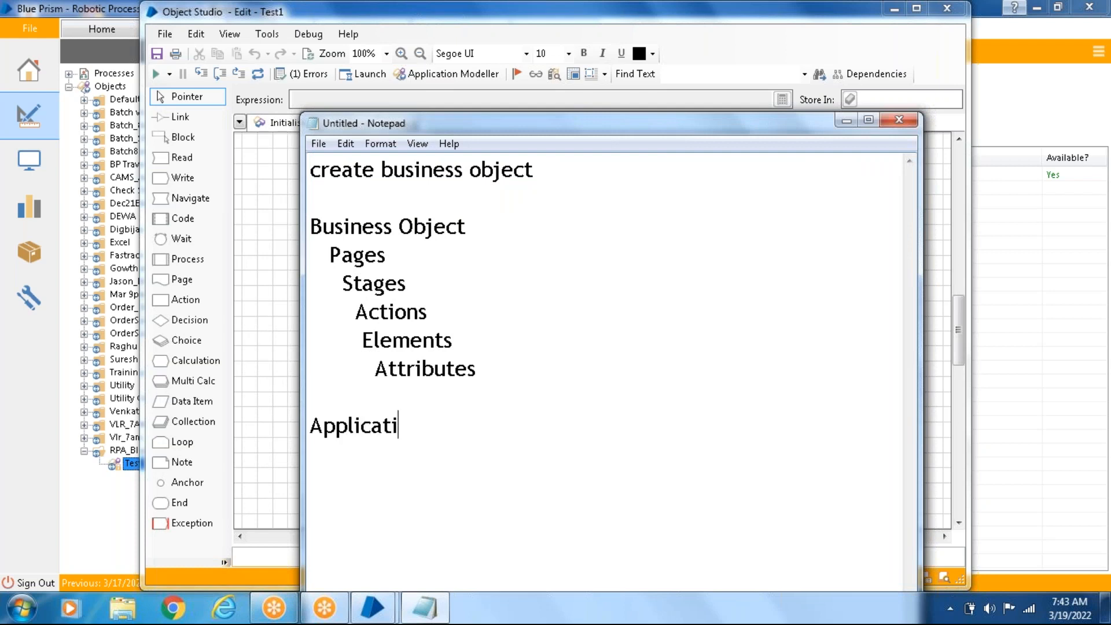
text(on Mod)
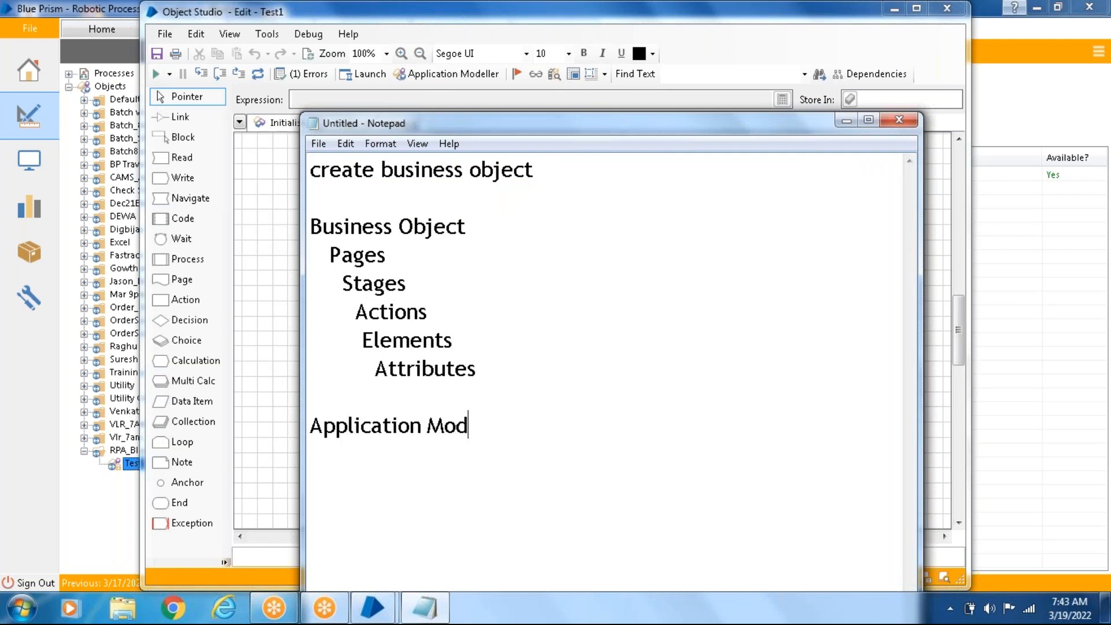
text(eller)
key(shift+Home)
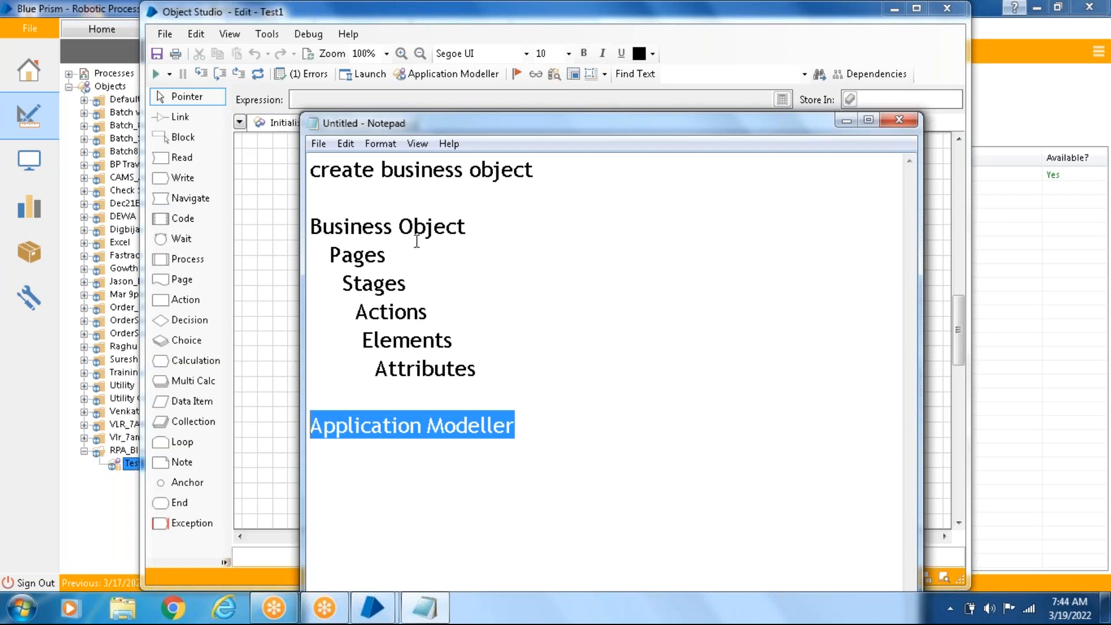
- Highlight the notes from Business Object to Application Modeller, and add the lines "HTML Mode" and "Browser Mode" below after a blank line
drag(311, 226, 521, 426)
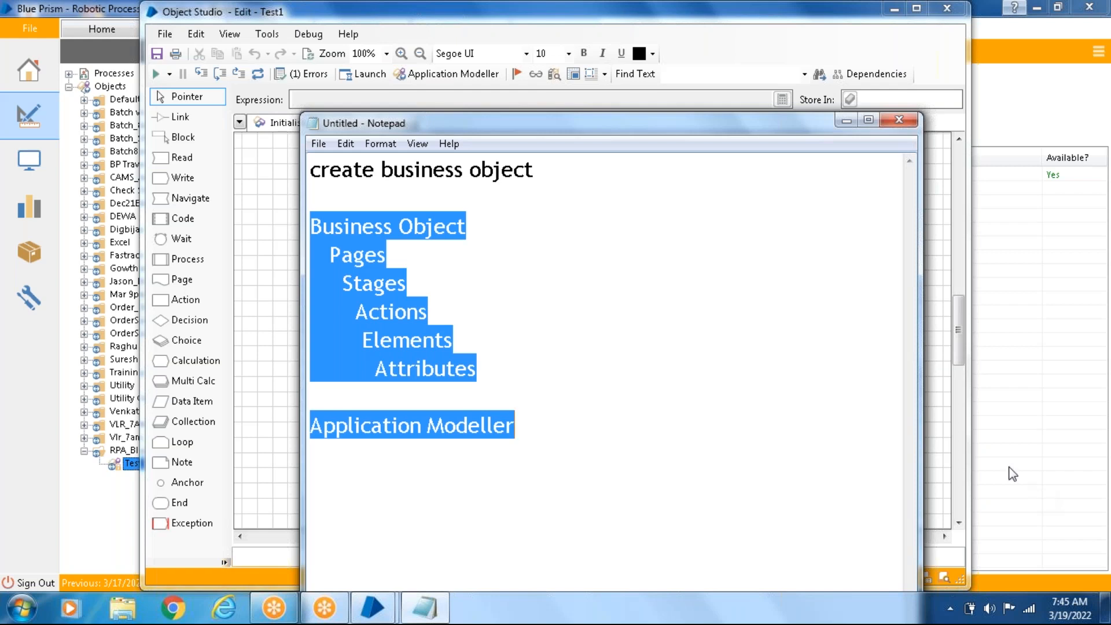
click(653, 434)
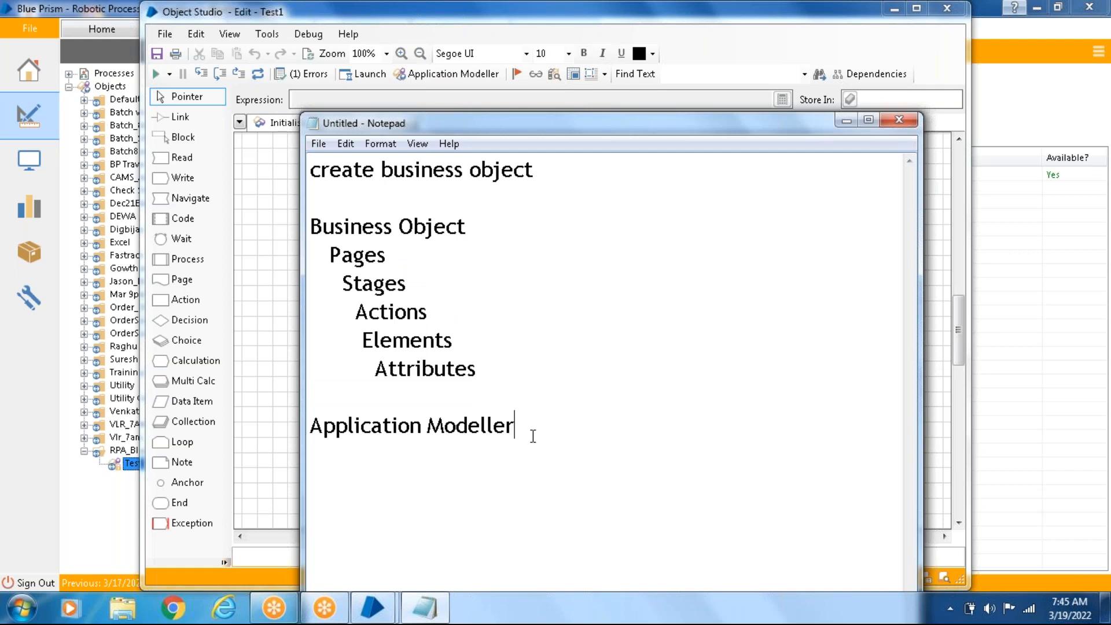
key(Return)
key(Return)
text(HTML )
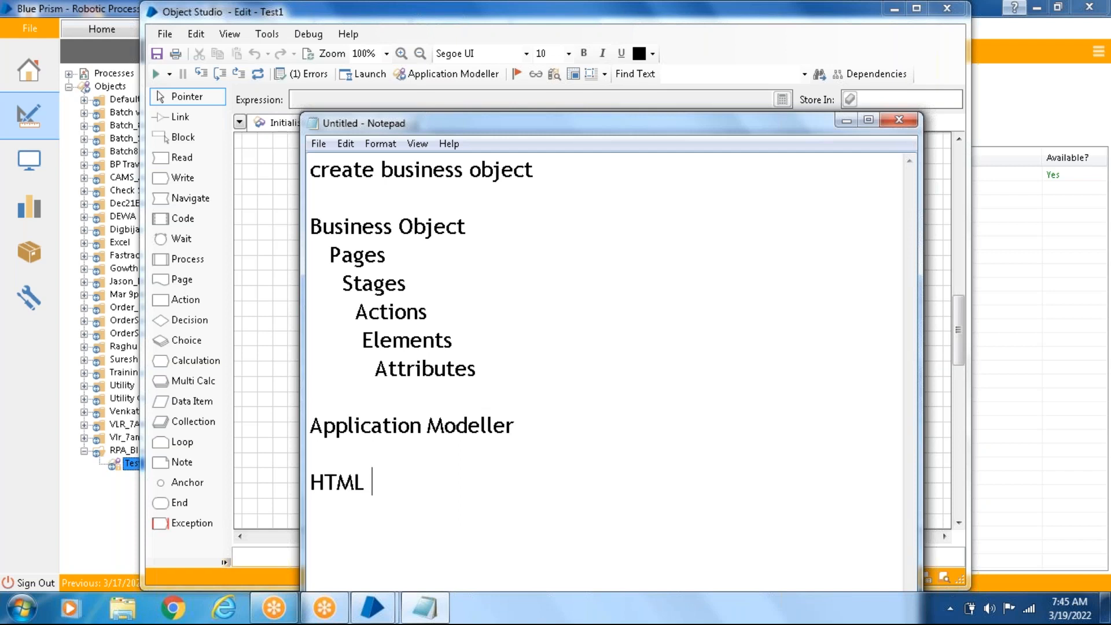
text(Mode)
key(Return)
text(Bro)
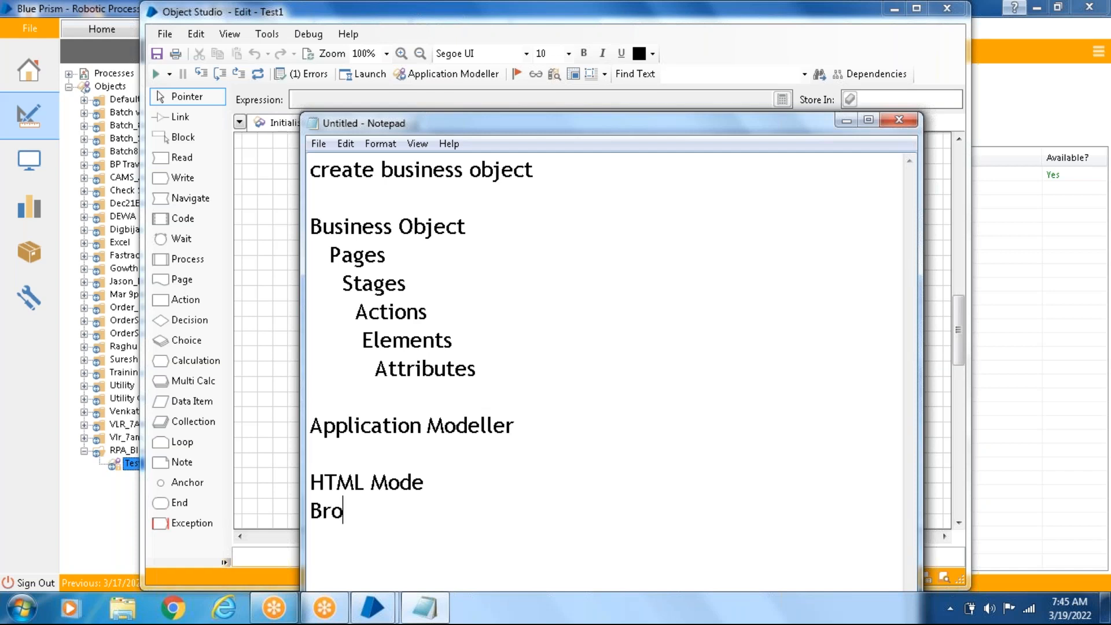
text(wser Mode)
key(Return)
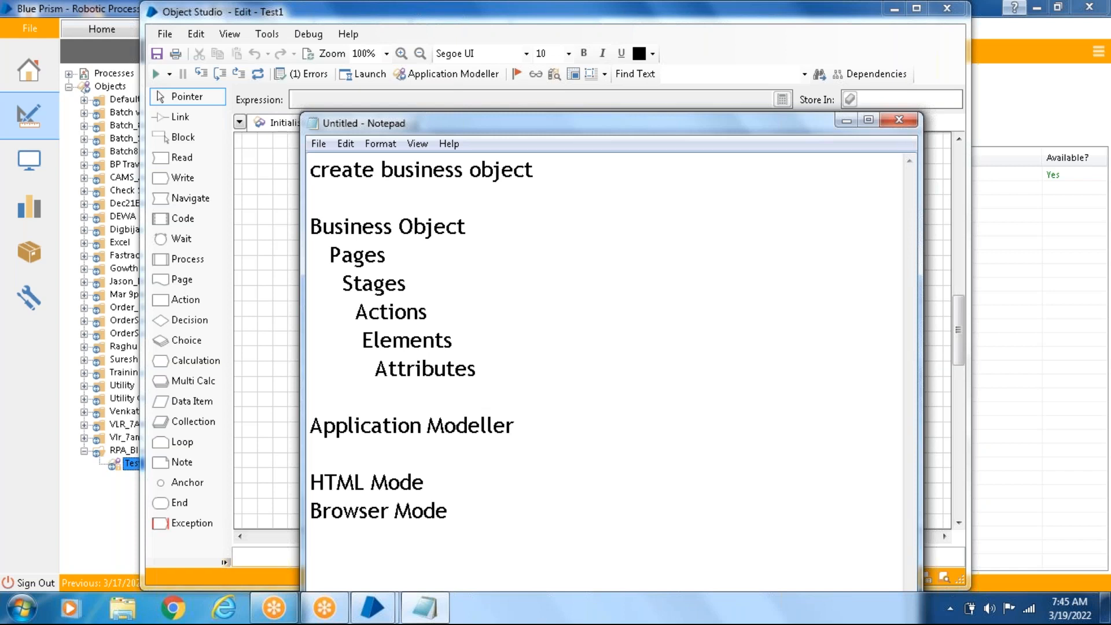
- Add the lines "Active accessbility Mode" and "Win32 Mode" below Browser Mode in the notes
text(Active access)
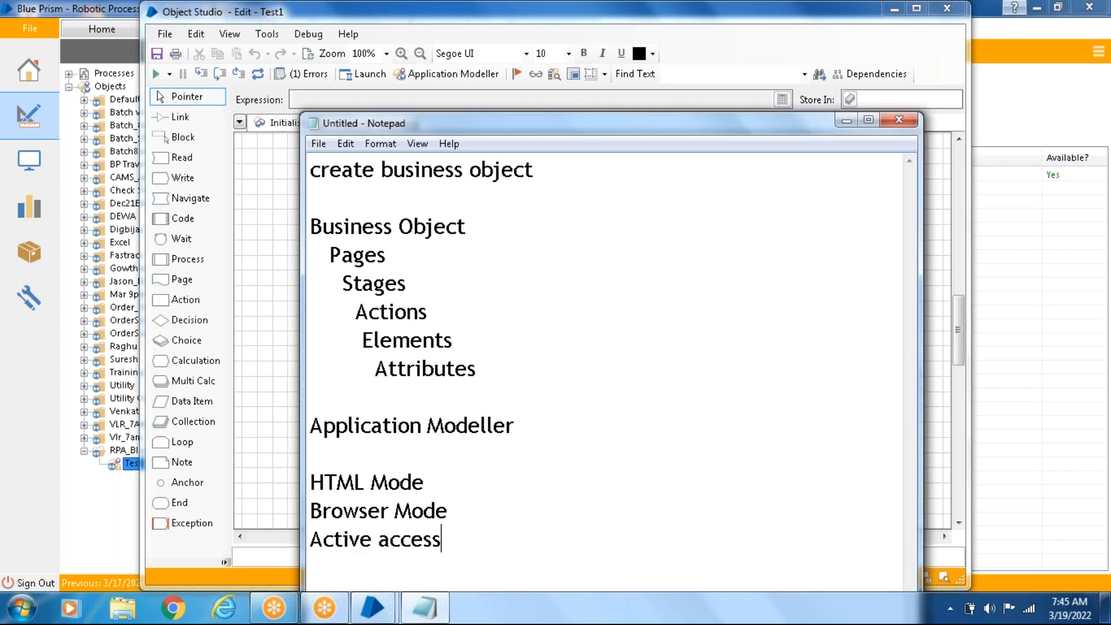
text(bility )
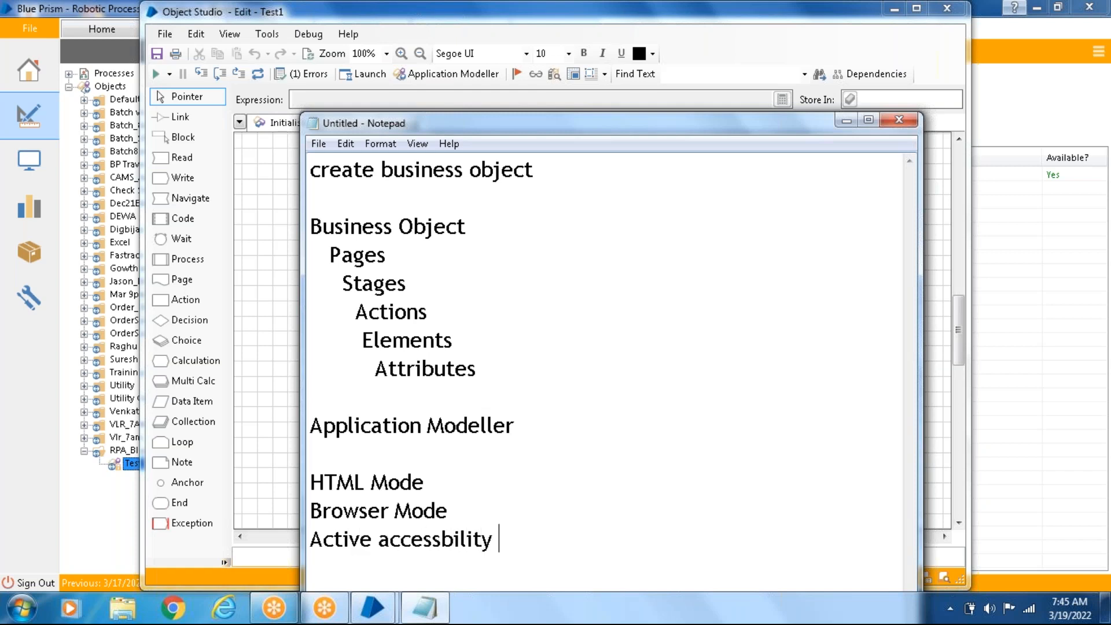
text(Mode)
key(Return)
click(562, 539)
key(Return)
text(W)
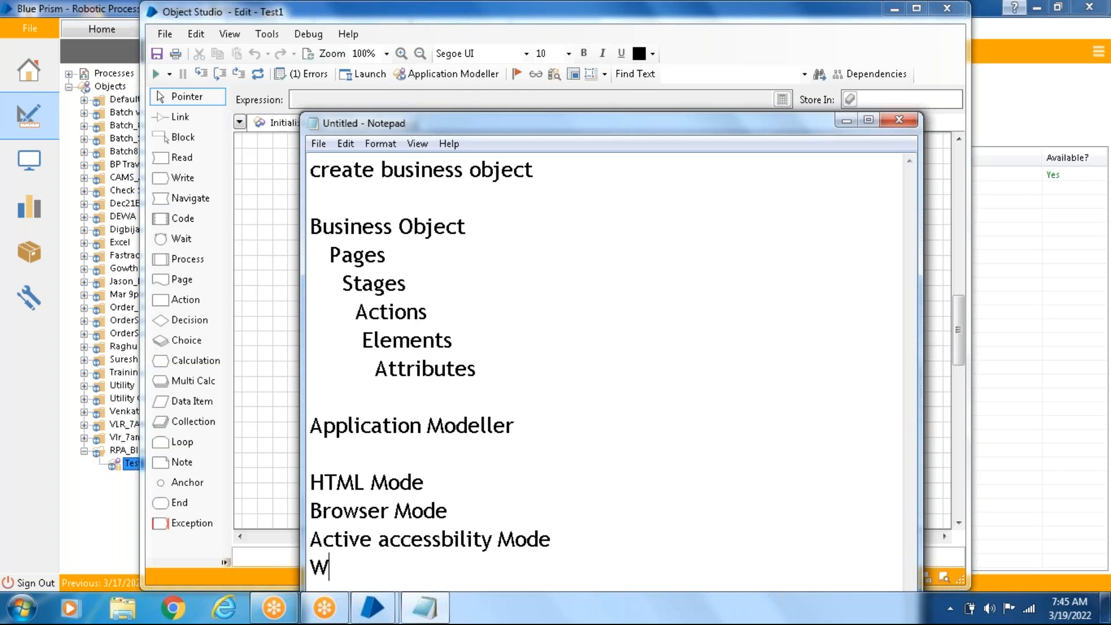
text(in32 Mode)
key(Return)
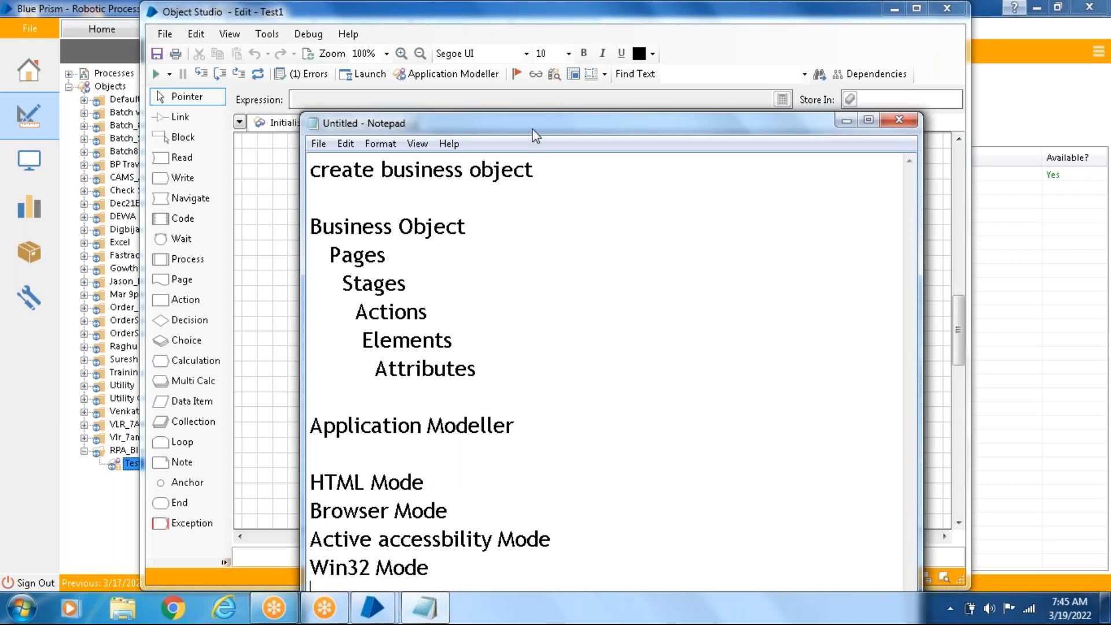
- Move the Notepad window up for more room and add the lines "UI Automation Mode" and "Region Mode" below Win32 Mode
drag(532, 130, 515, 60)
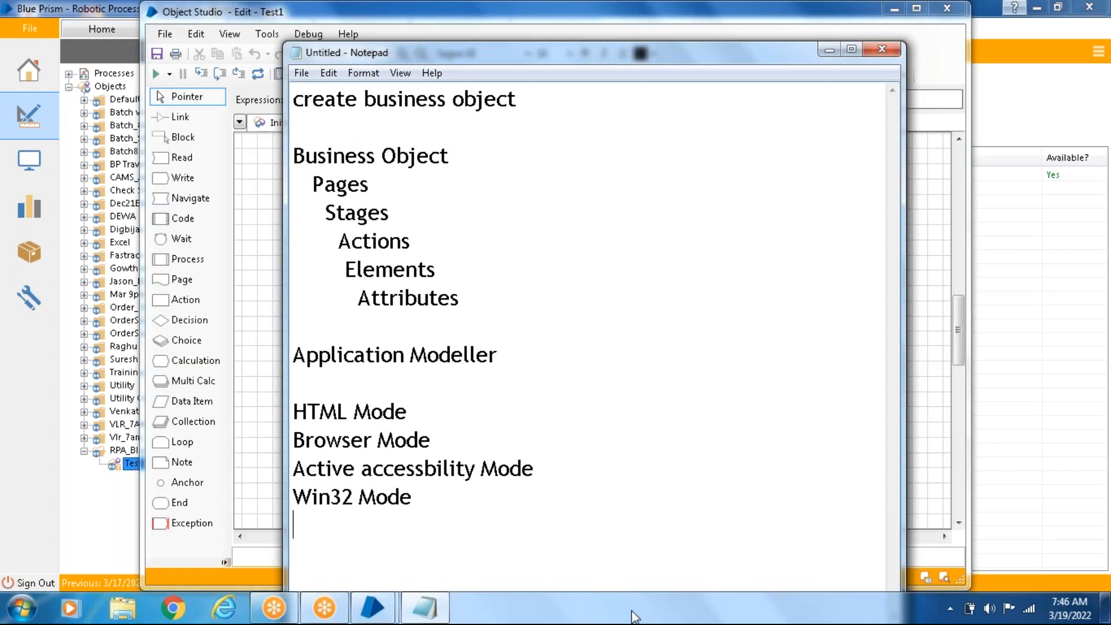
text(UI Auto)
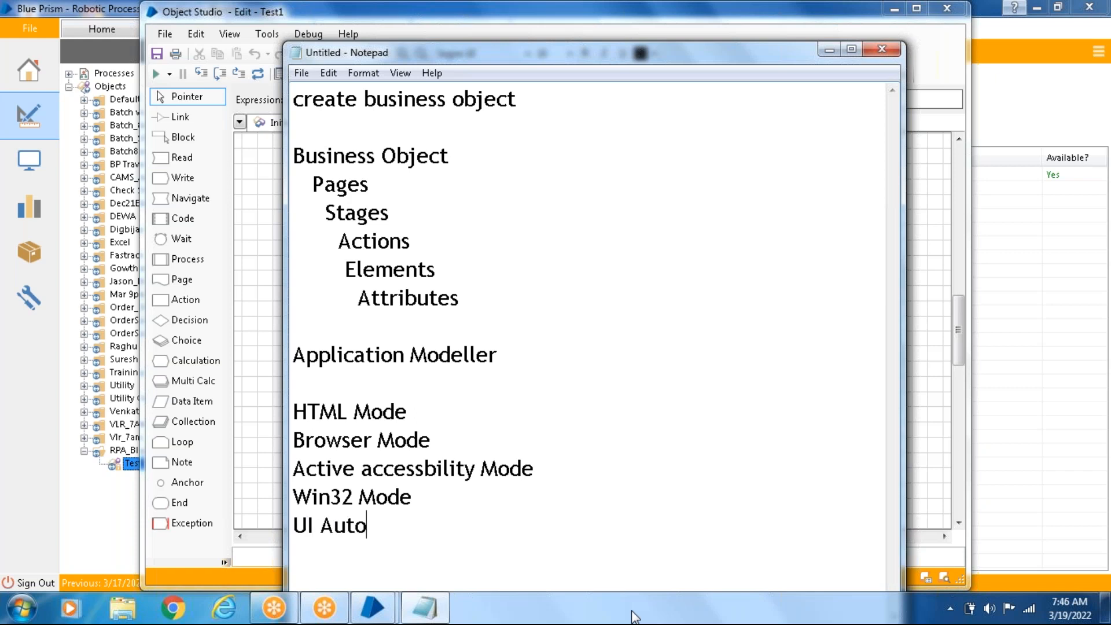
text(mation Mode)
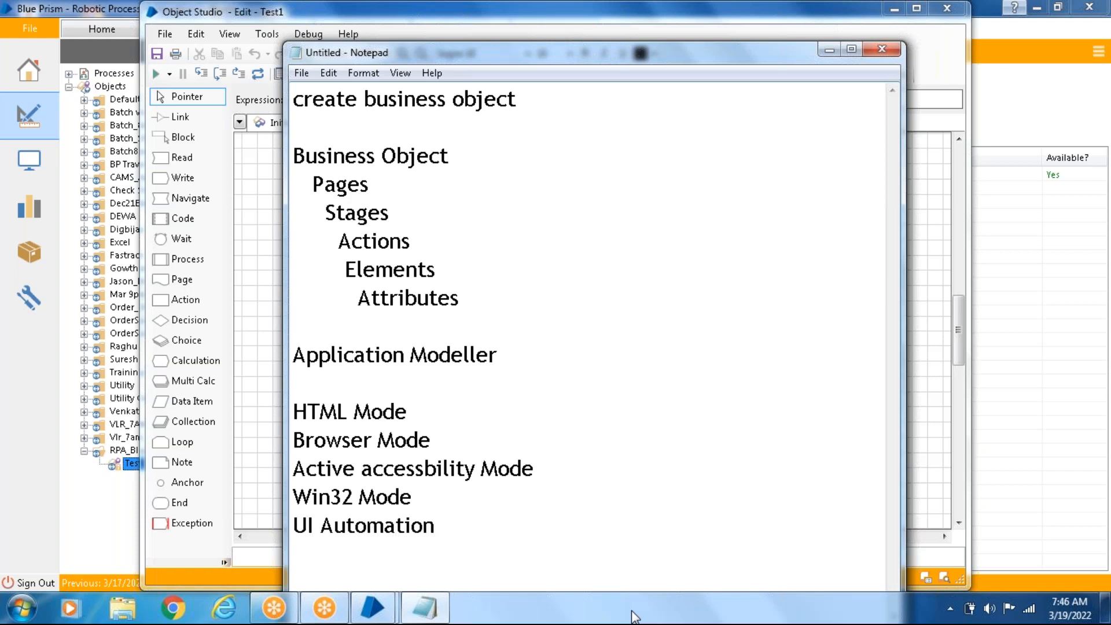
key(Return)
text(Regio)
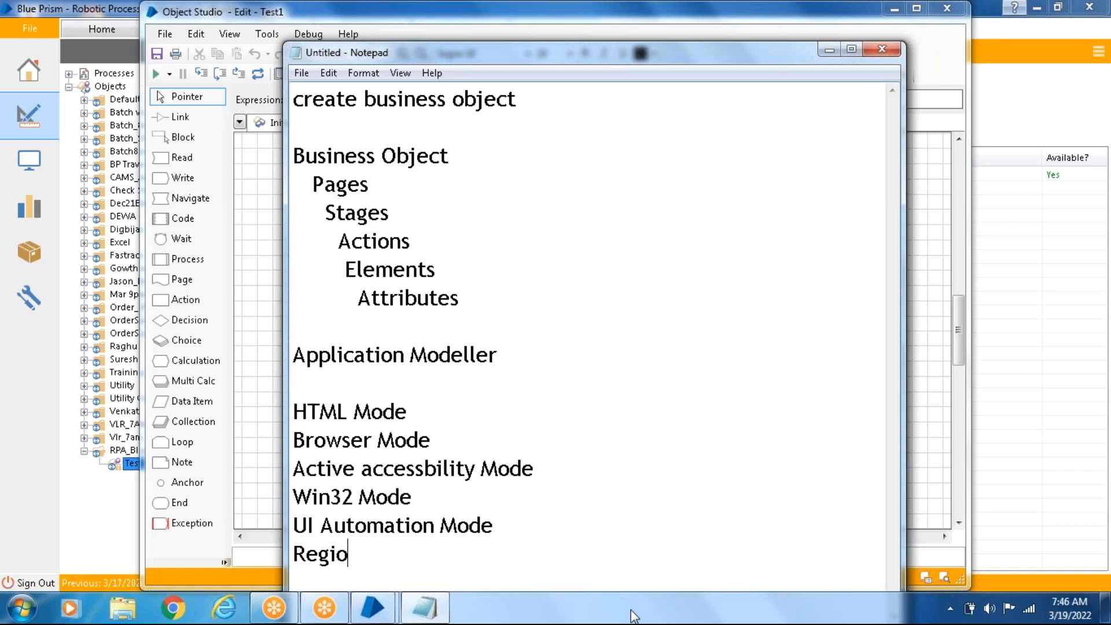
text(n Mode)
key(Return)
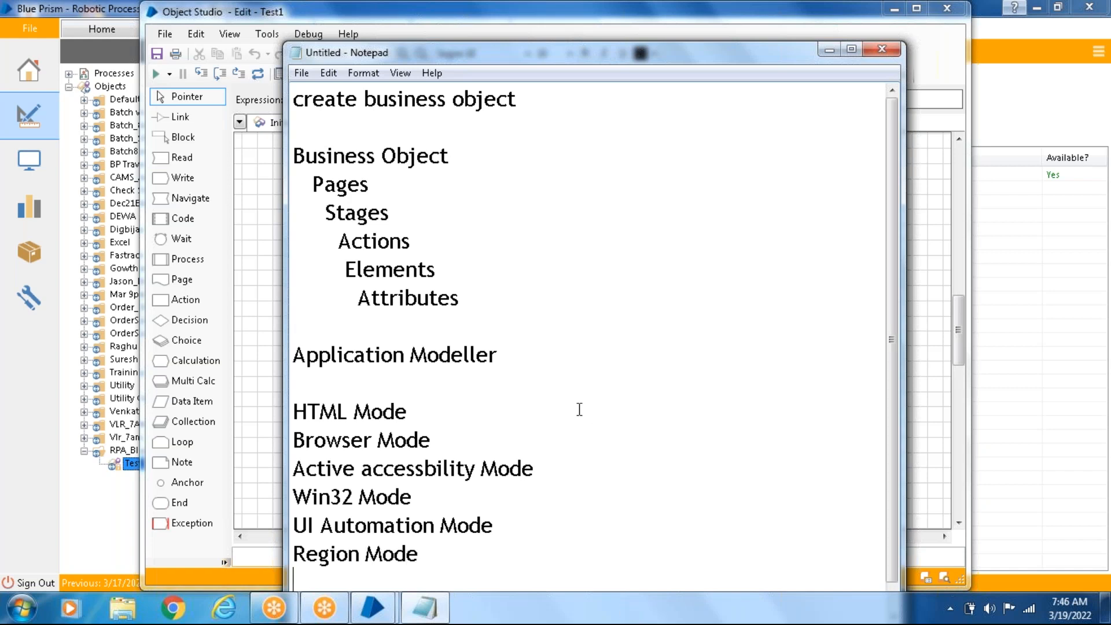
- Highlight the spy modes in the notes in turn, from HTML Mode to UI Automation Mode, and finish on HTML Mode
scroll(579, 409, down, 1)
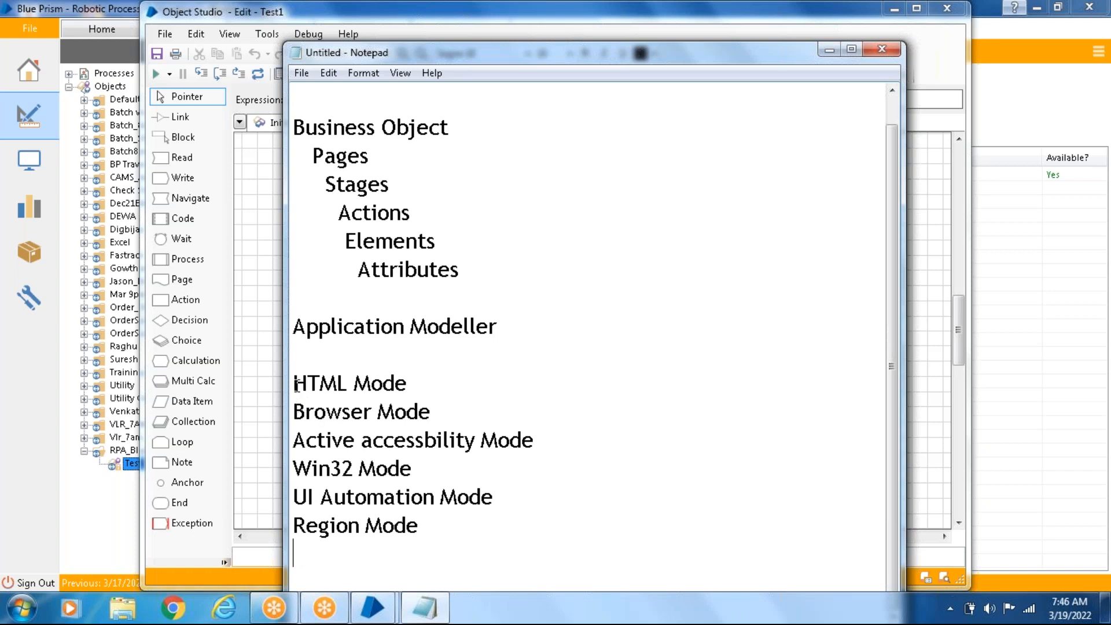
drag(297, 385, 457, 410)
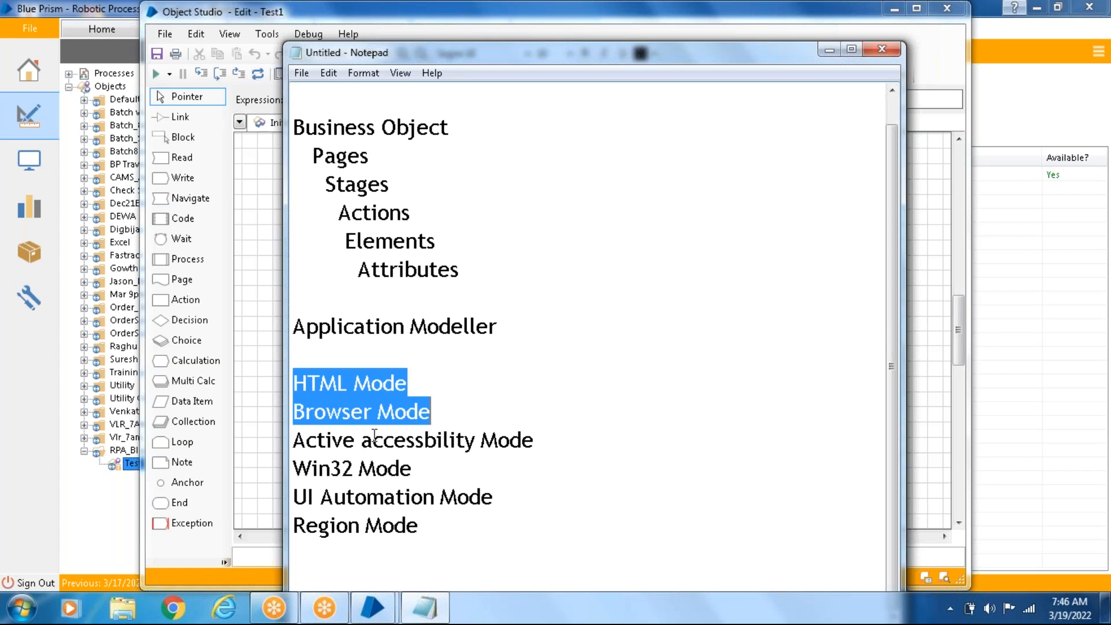
drag(293, 441, 571, 446)
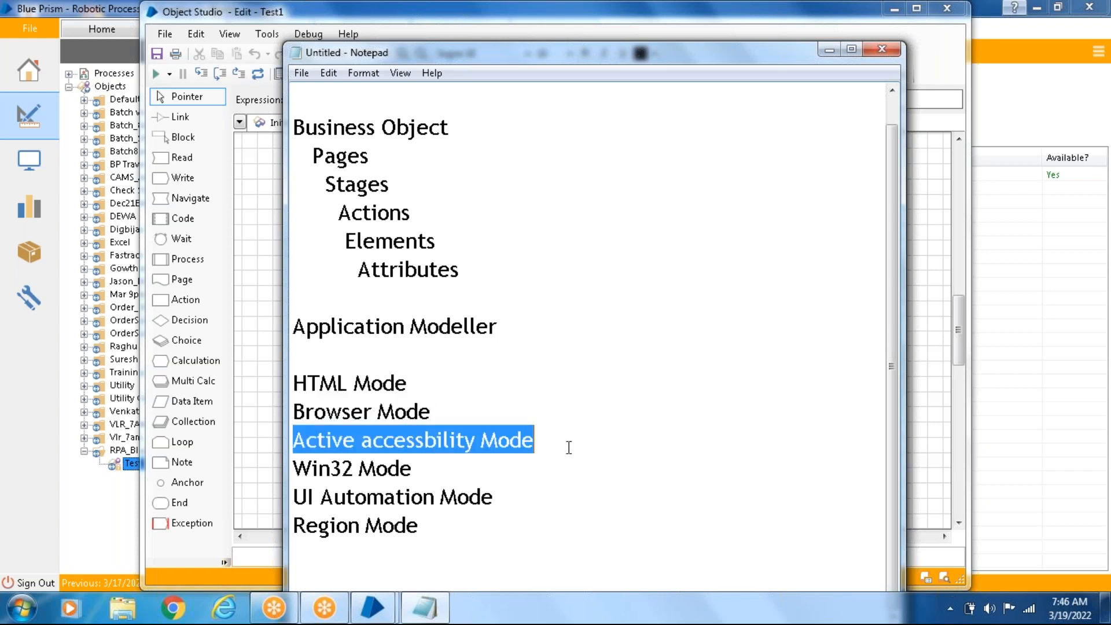
drag(295, 468, 470, 495)
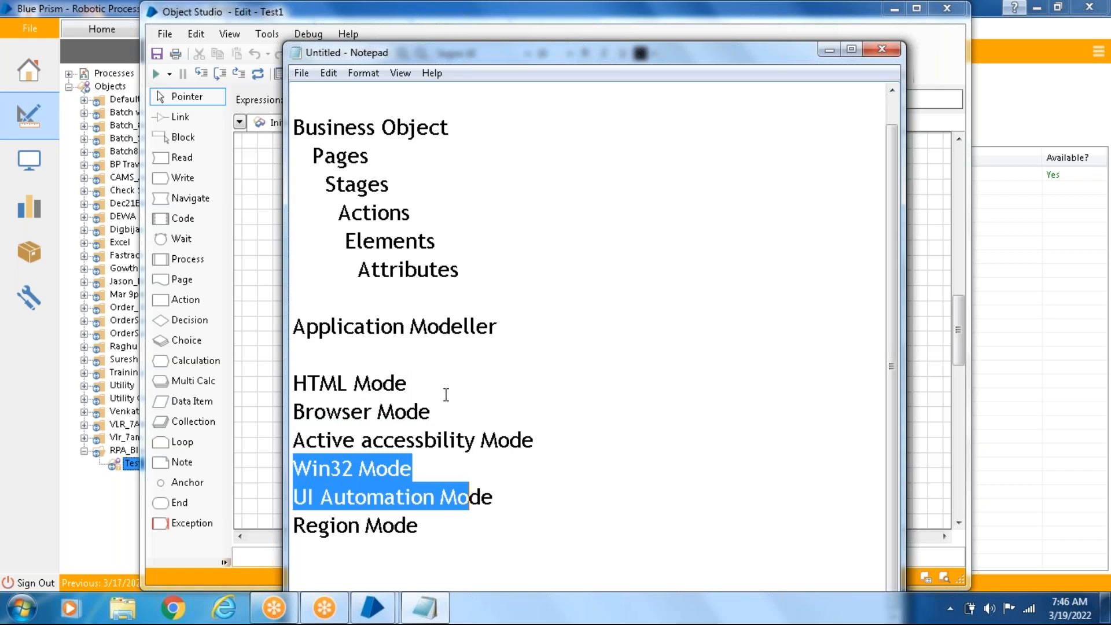
drag(411, 388, 279, 390)
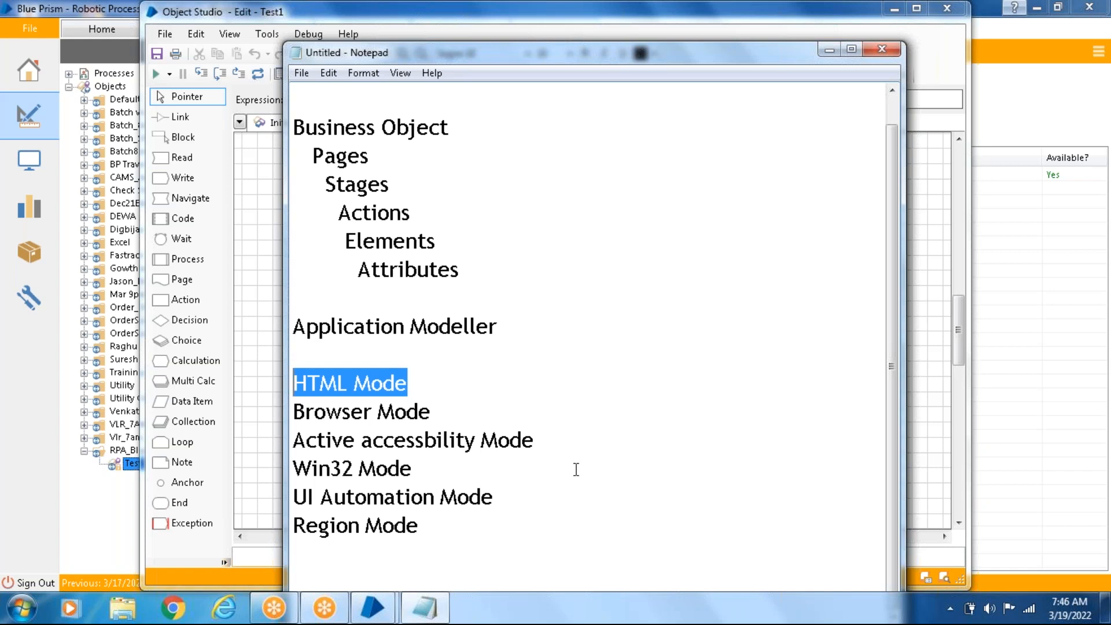
- Highlight HTML Mode and Browser Mode together, and append "Web Applications" to the Browser Mode line
click(446, 387)
drag(434, 409, 250, 366)
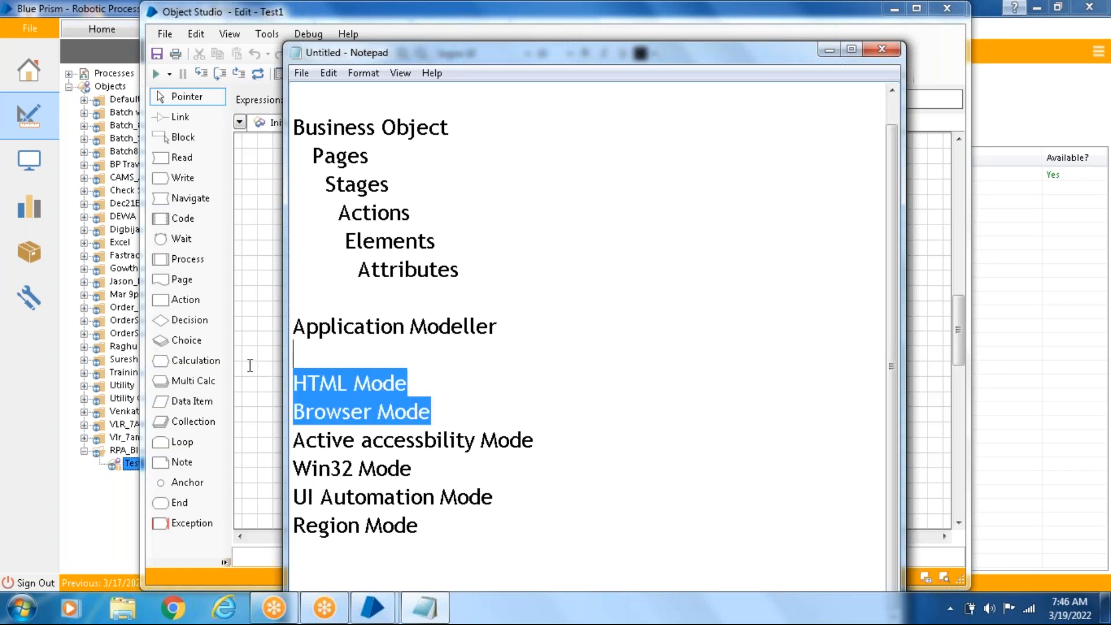
click(481, 405)
text(We)
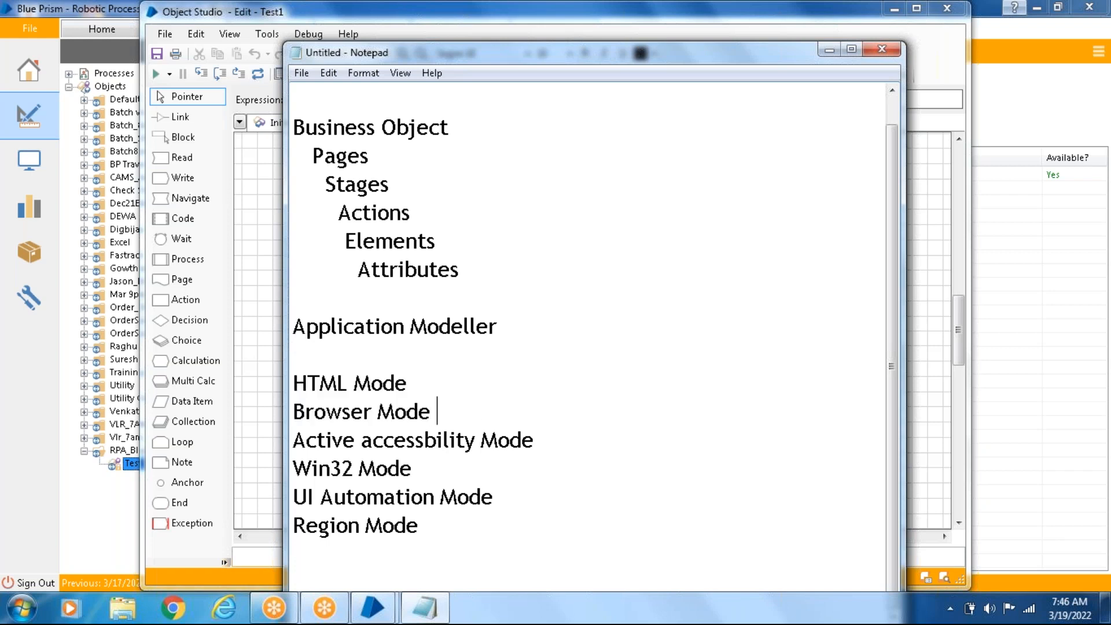
text(b Appl)
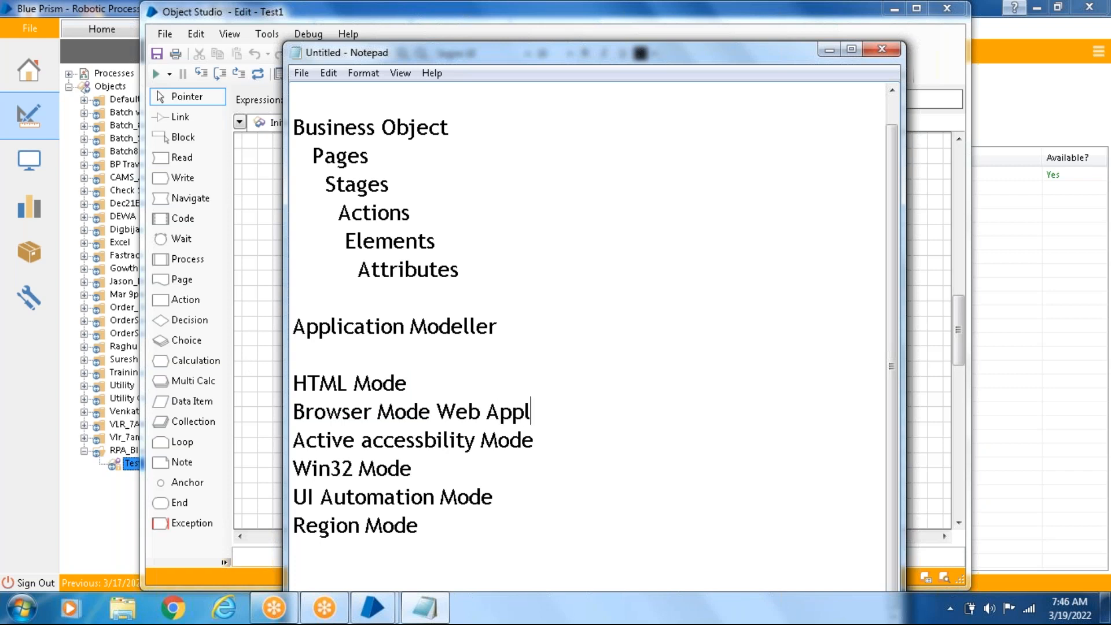
text(ications)
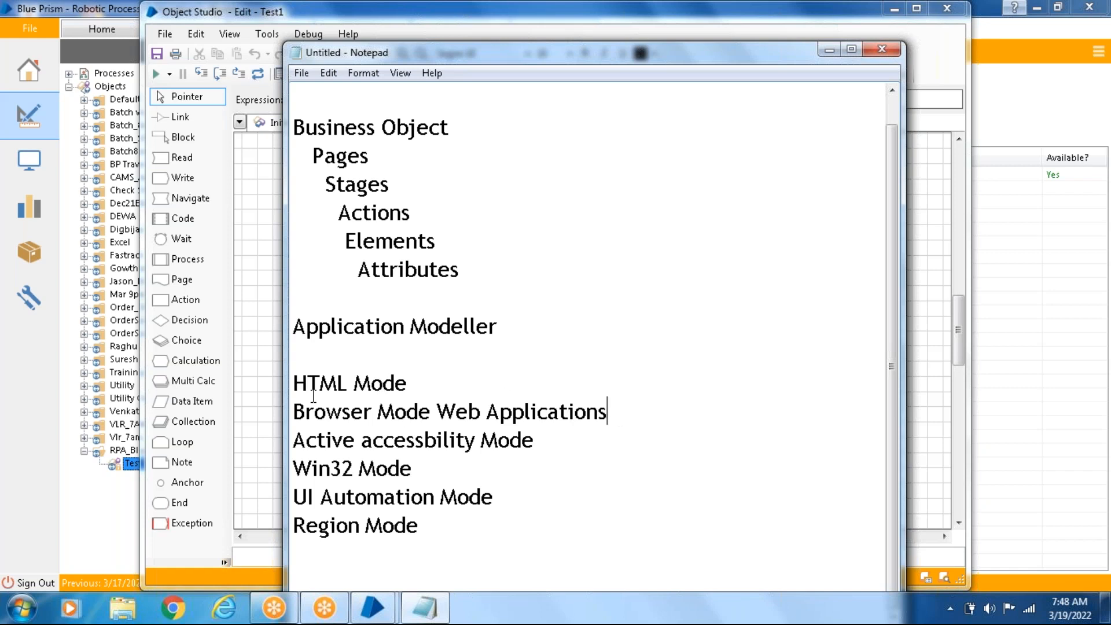
- Highlight the two web mode lines, and append "windows and Web" to the Active accessbility Mode line
drag(292, 379, 628, 421)
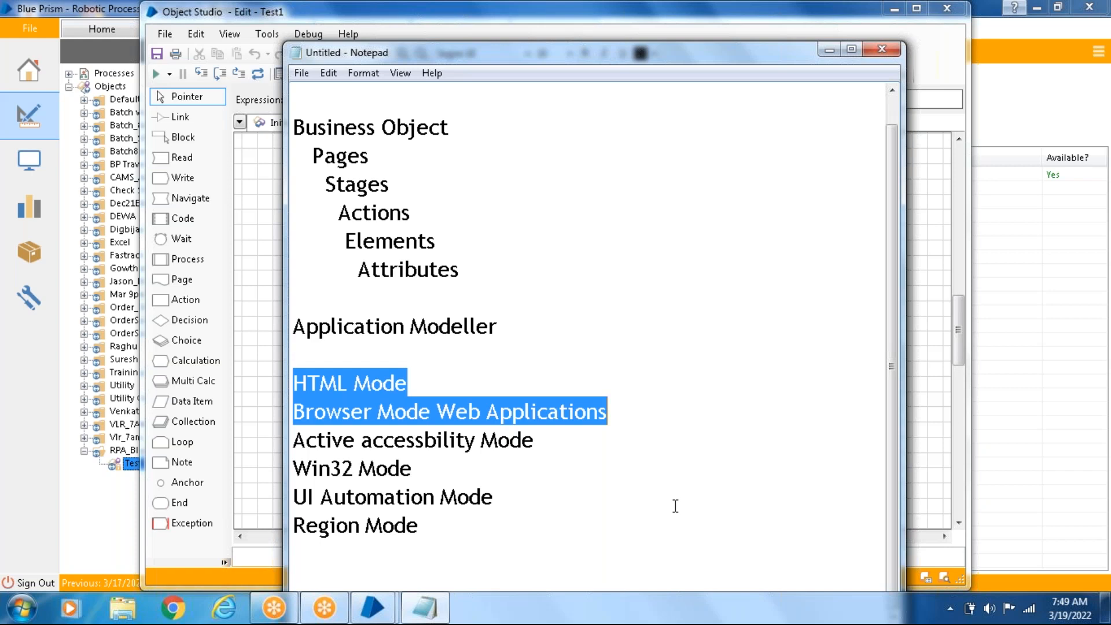
drag(534, 442, 285, 453)
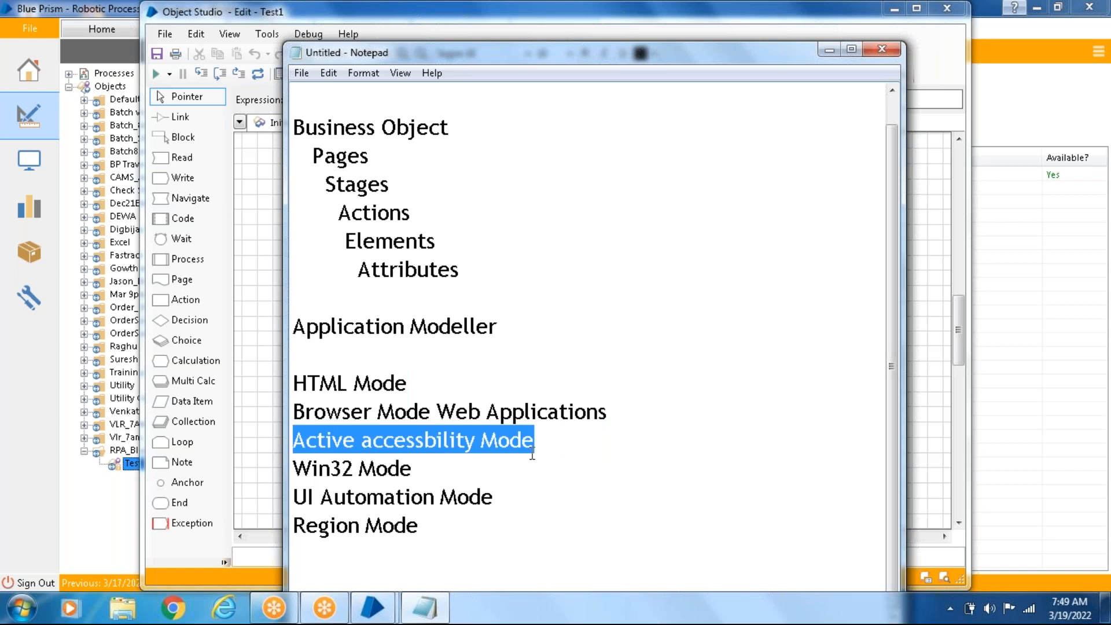
click(568, 444)
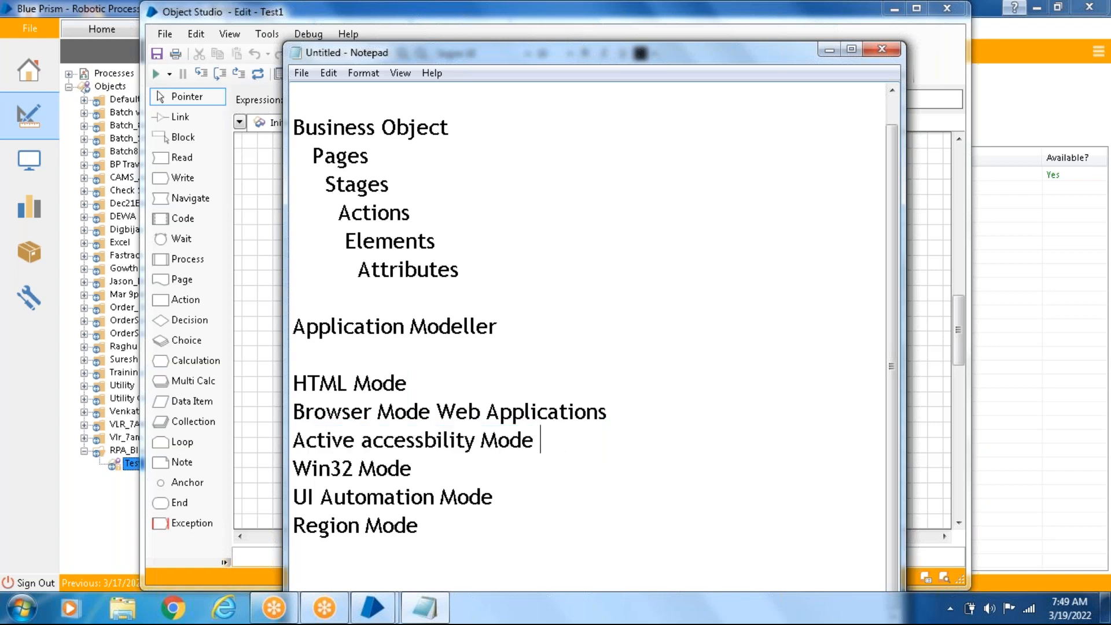
text(windows a)
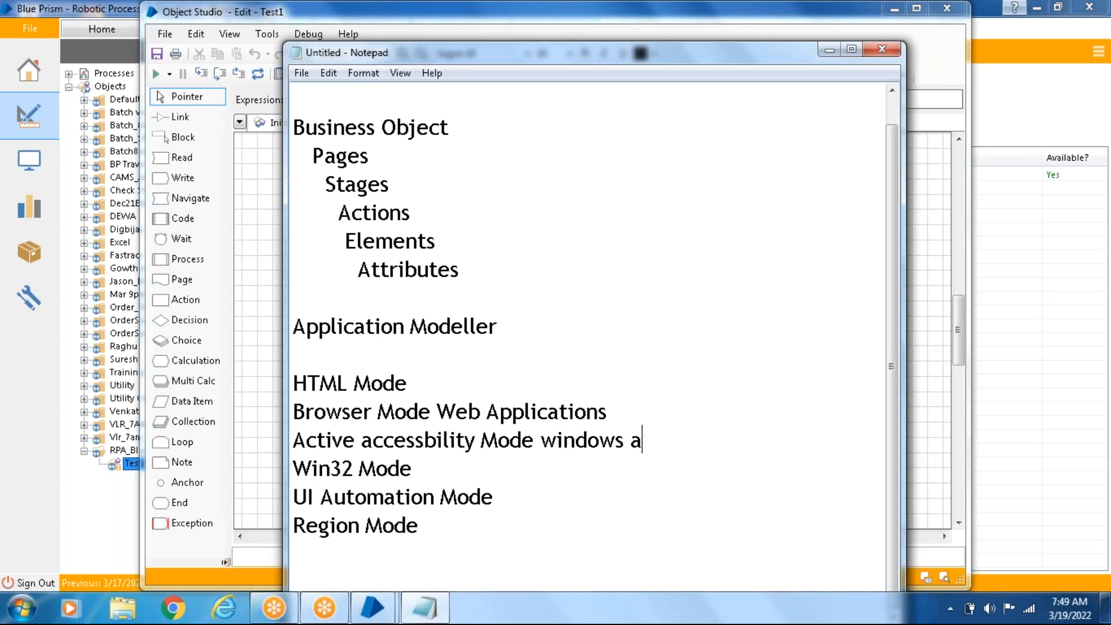
text(nd Web)
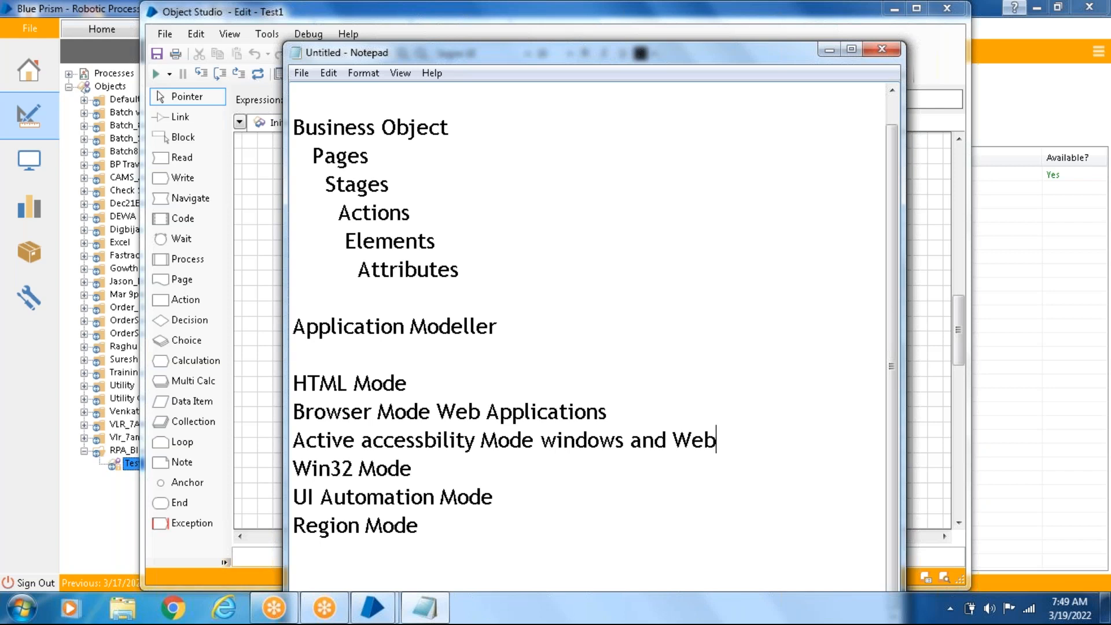
- Append "Windows appications" to the Win32 Mode line
click(438, 461)
text(Windows)
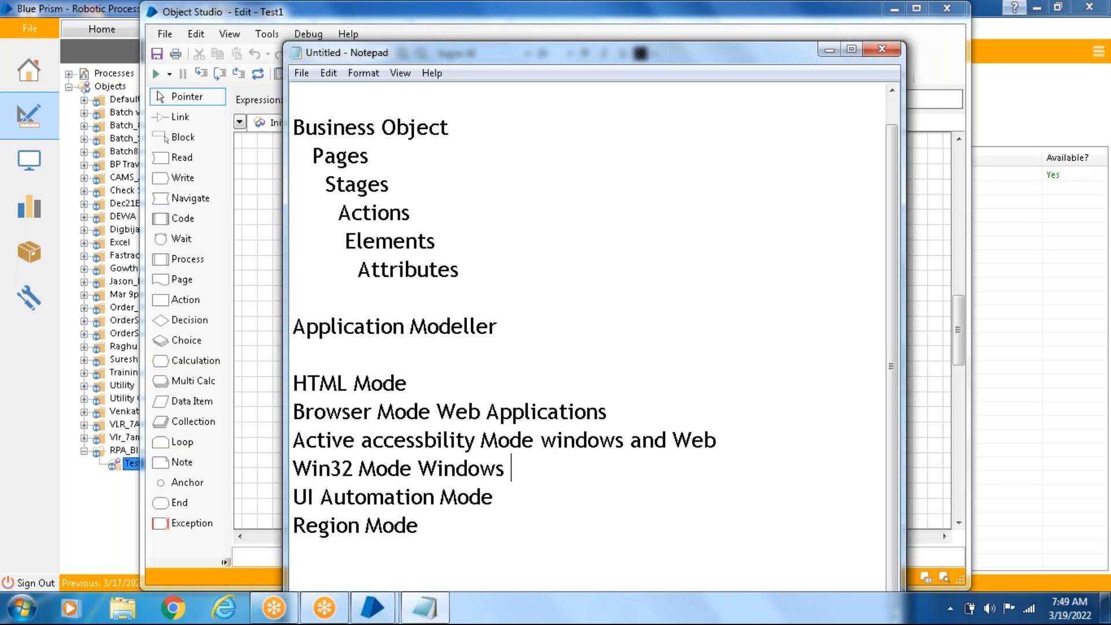
text(appication)
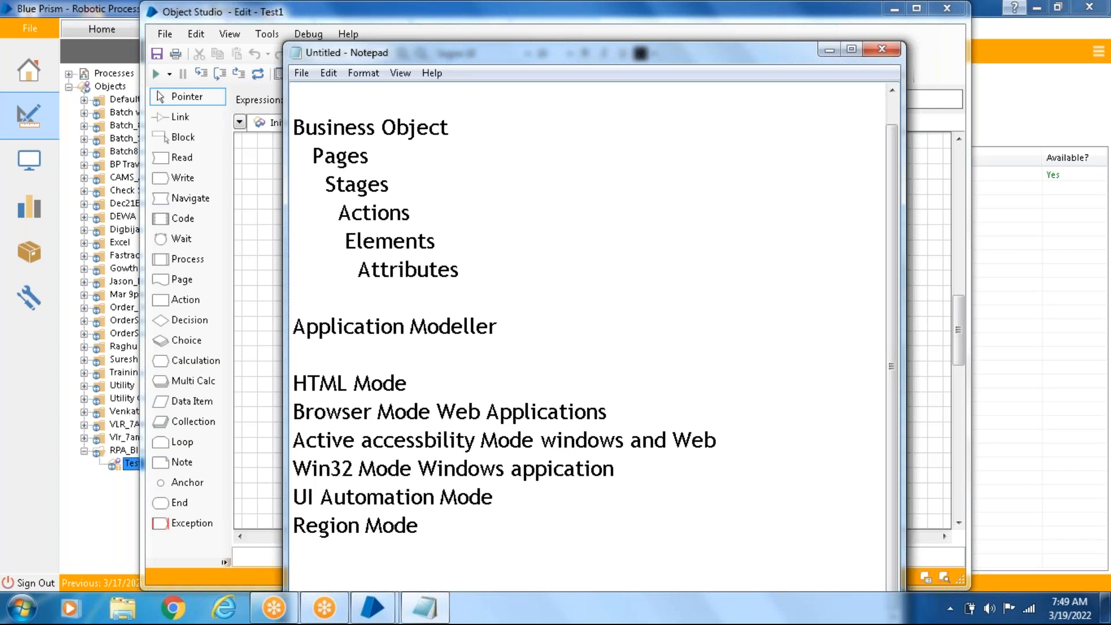
text(s)
- Highlight Region Mode, the Business Object hierarchy, and the notes from Application Modeller downward to review them
click(439, 525)
key(shift+Home)
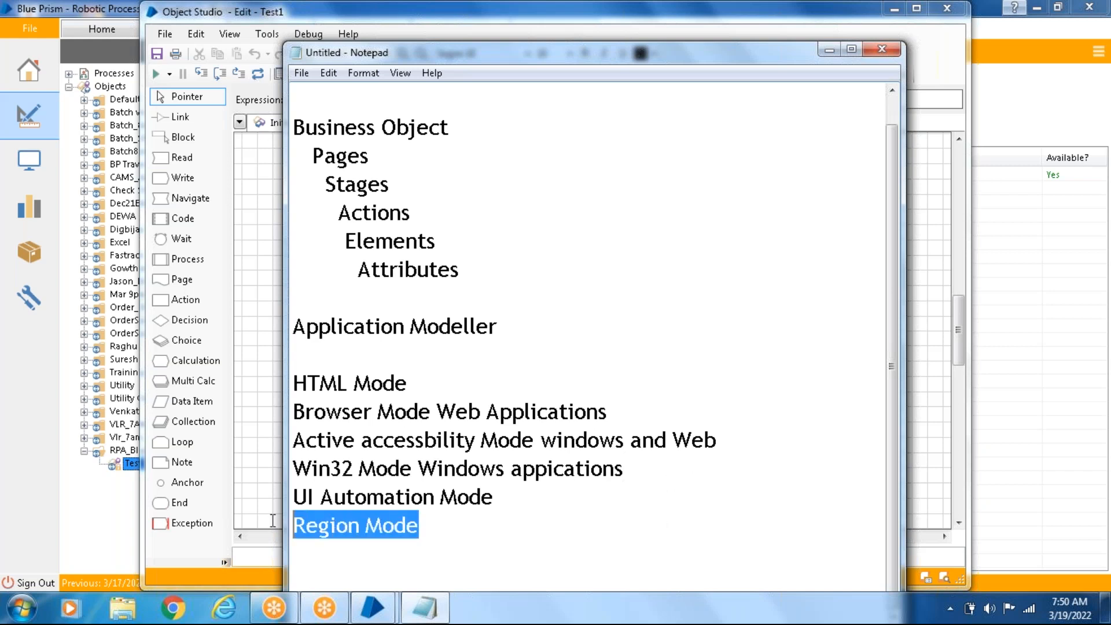
click(442, 530)
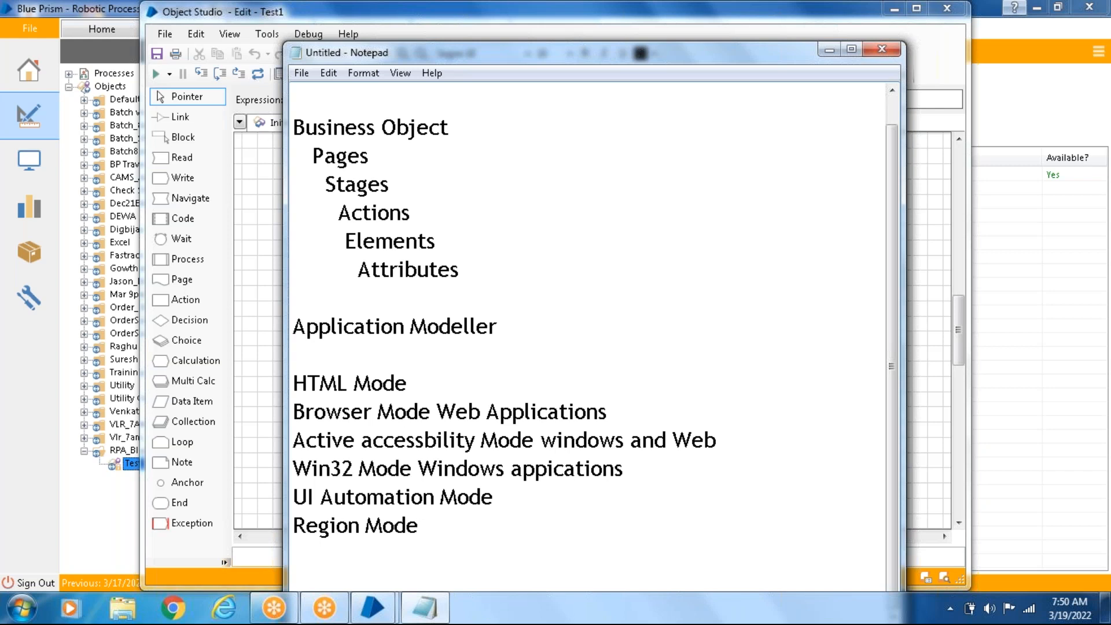
drag(463, 275, 242, 136)
click(423, 347)
drag(524, 328, 466, 564)
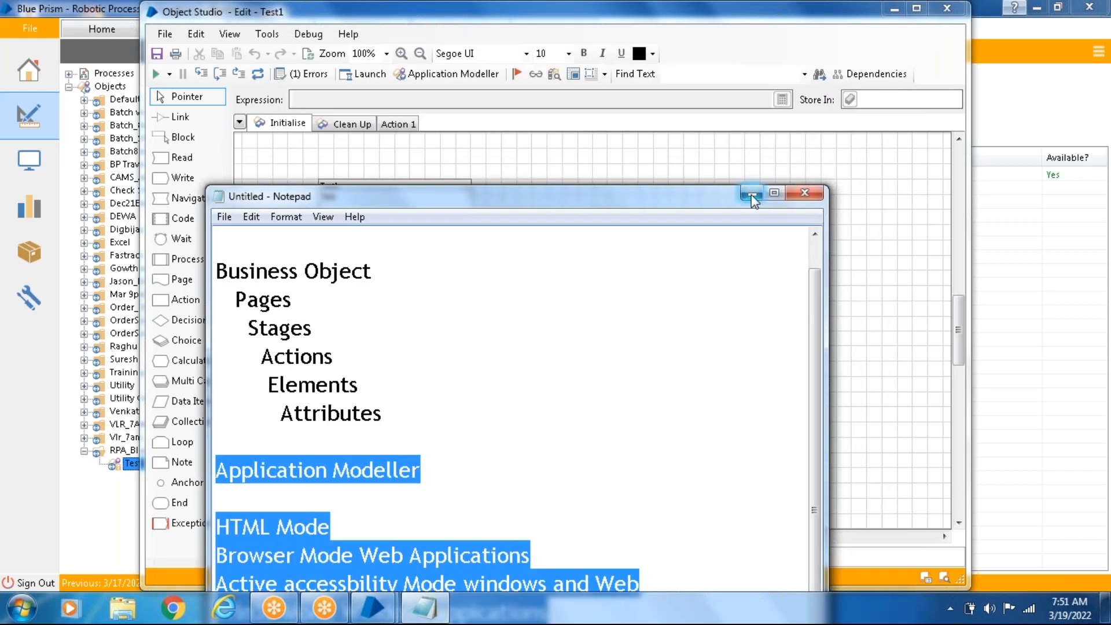
- Minimise the Notepad notes and maximise the Object Studio window of Test1
click(753, 200)
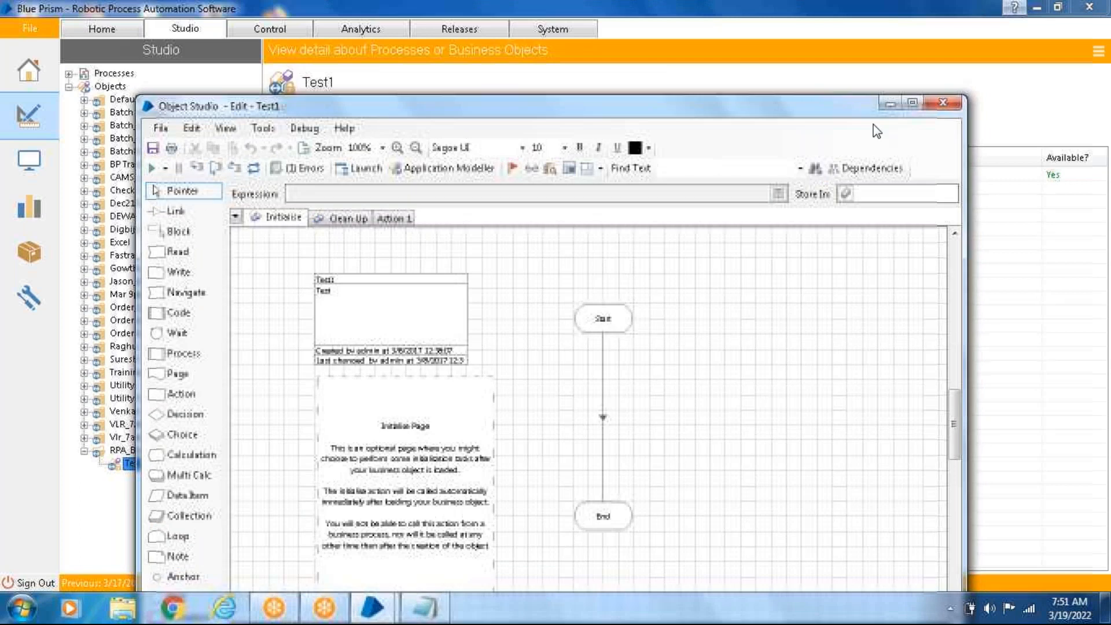
click(913, 103)
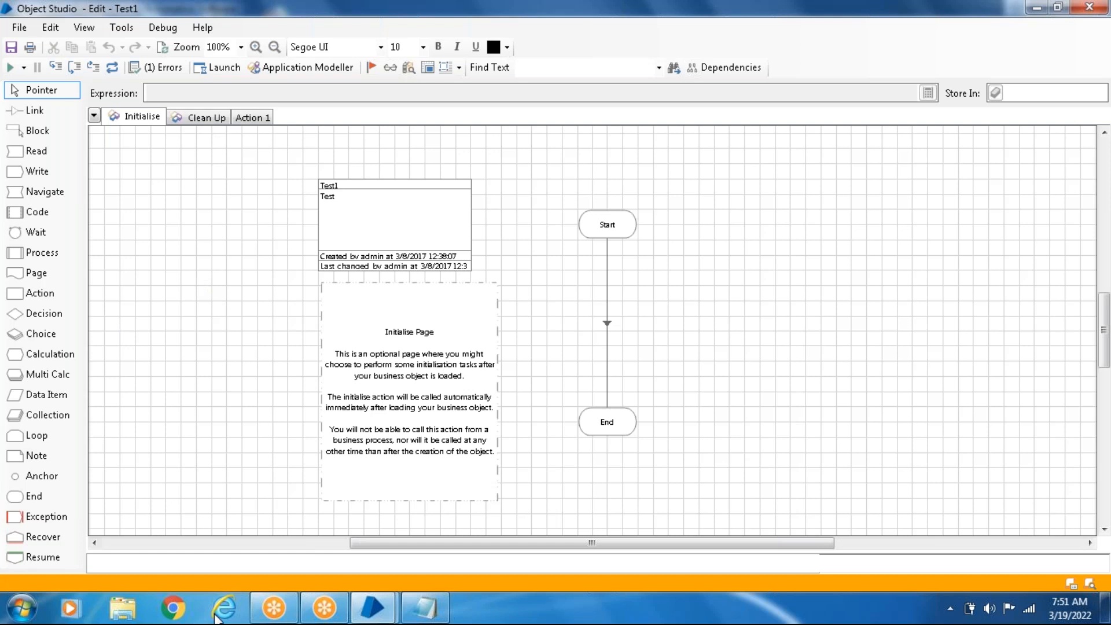
- Bring up the main Blue Prism window to view Test1 in the Studio tree, and return to its Object Studio window
mouse_move(394, 614)
click(313, 531)
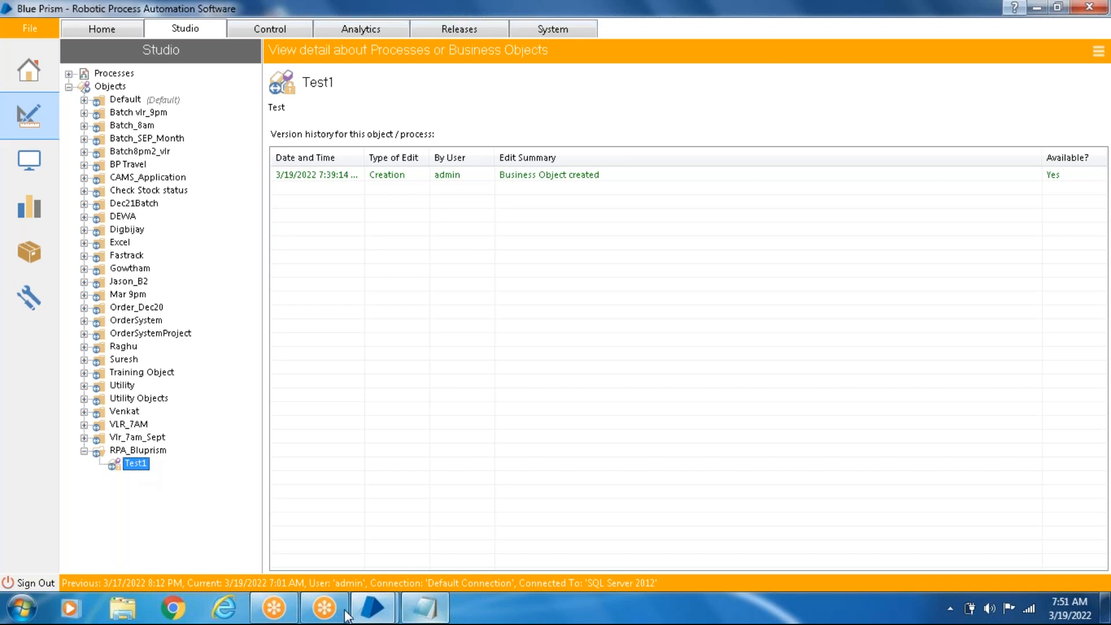
mouse_move(373, 608)
click(463, 565)
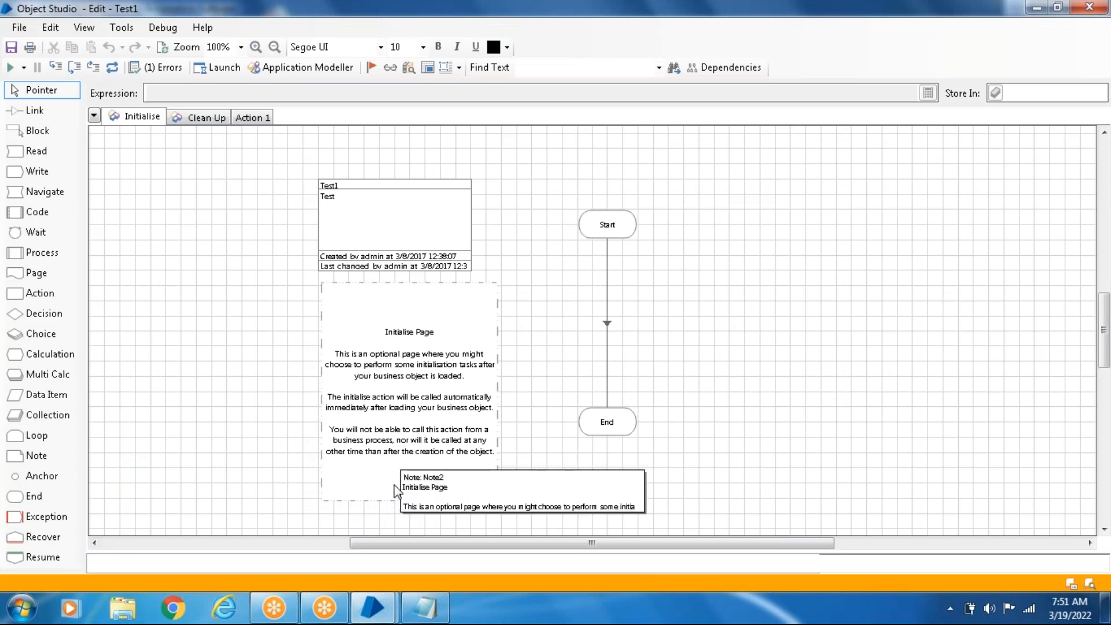
- Check the Notepad notes once more, minimise them, and show the Clean Up page of Test1
click(425, 608)
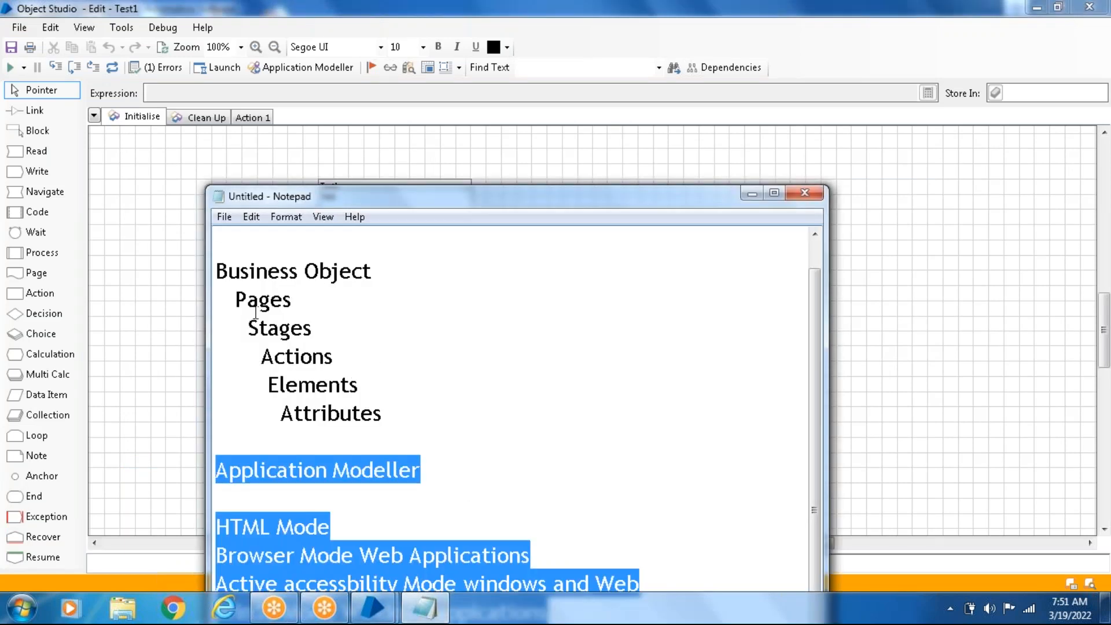
click(752, 194)
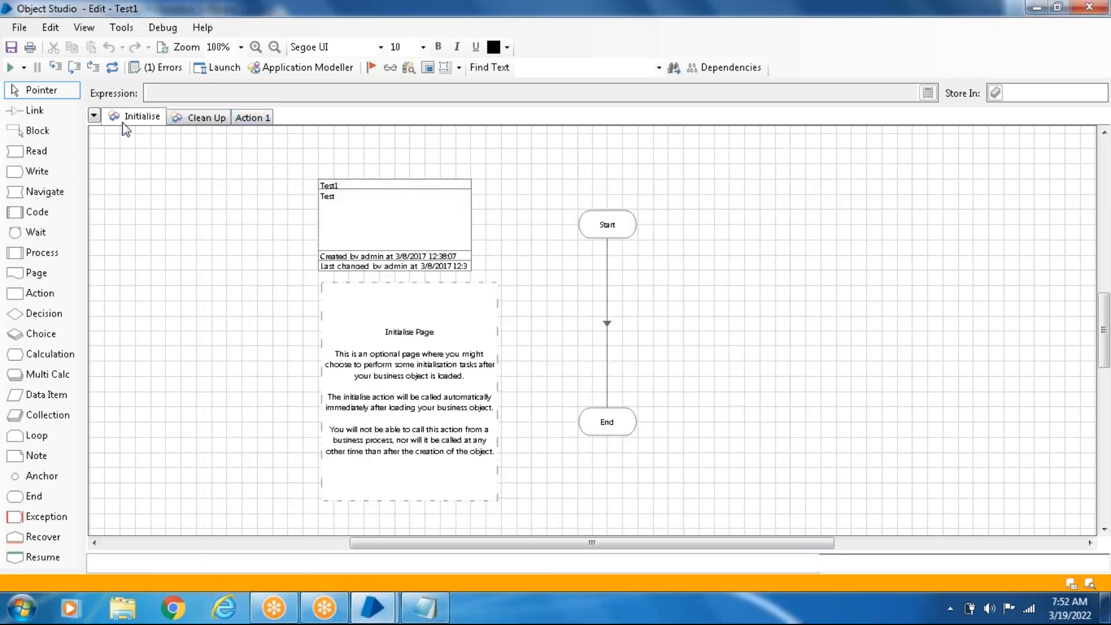
click(218, 123)
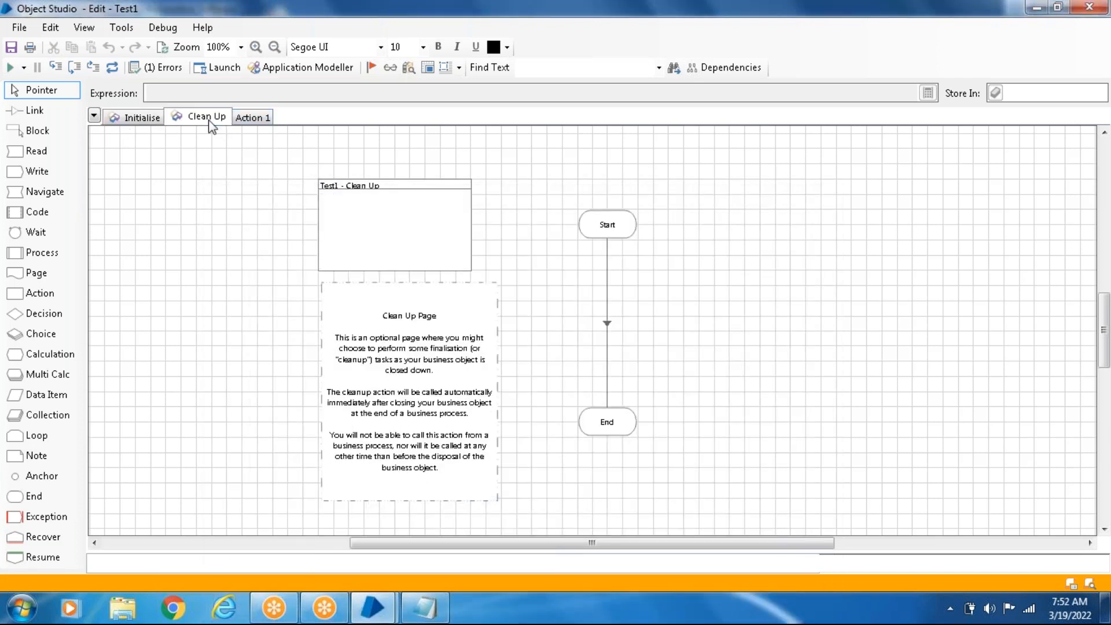
- Add a new page after Action 1 in Test1, keeping the proposed name Action 2
click(254, 122)
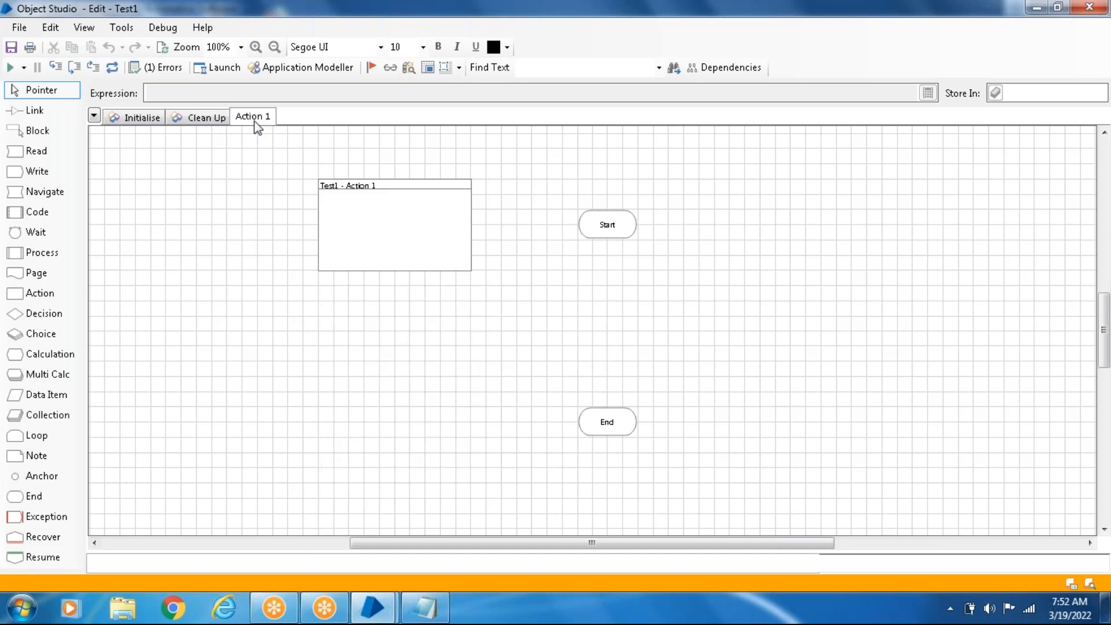
right_click(340, 119)
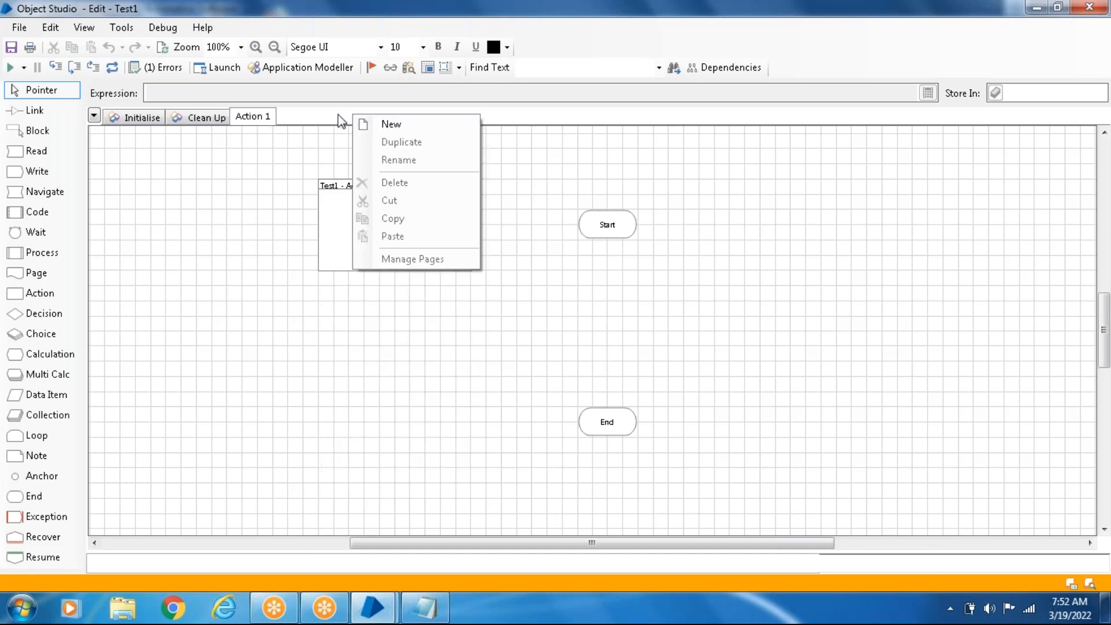
click(203, 260)
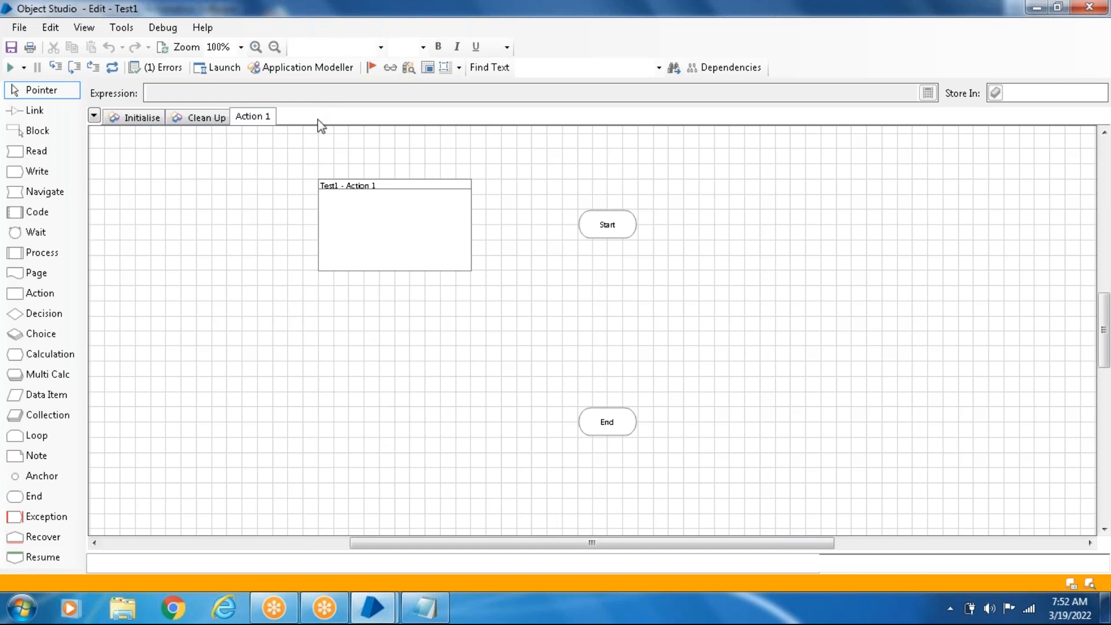
right_click(317, 120)
click(407, 136)
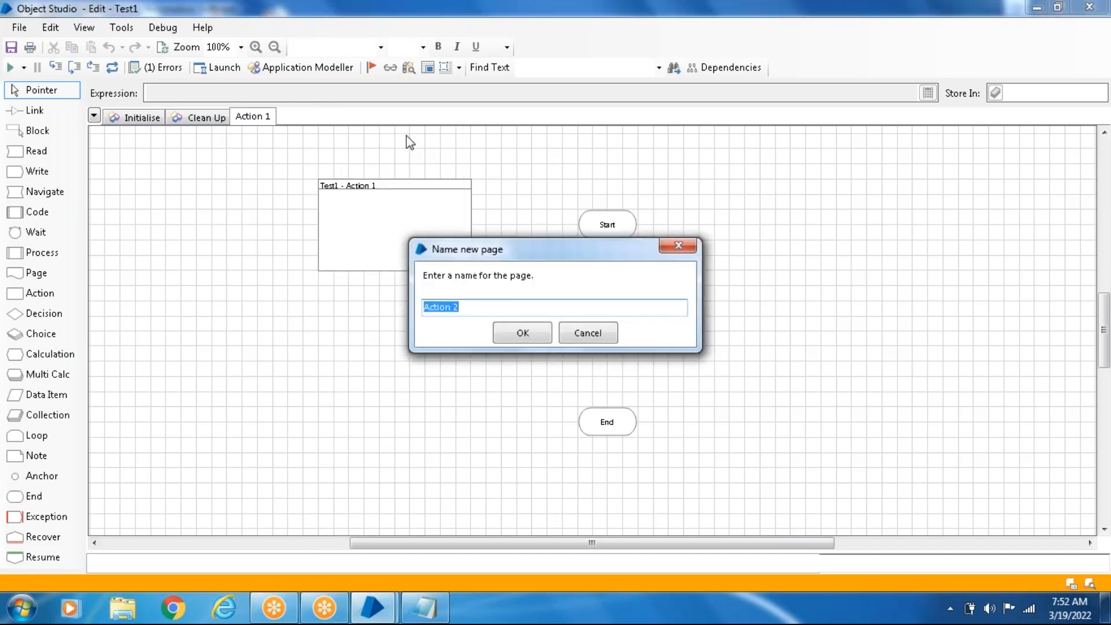
click(522, 338)
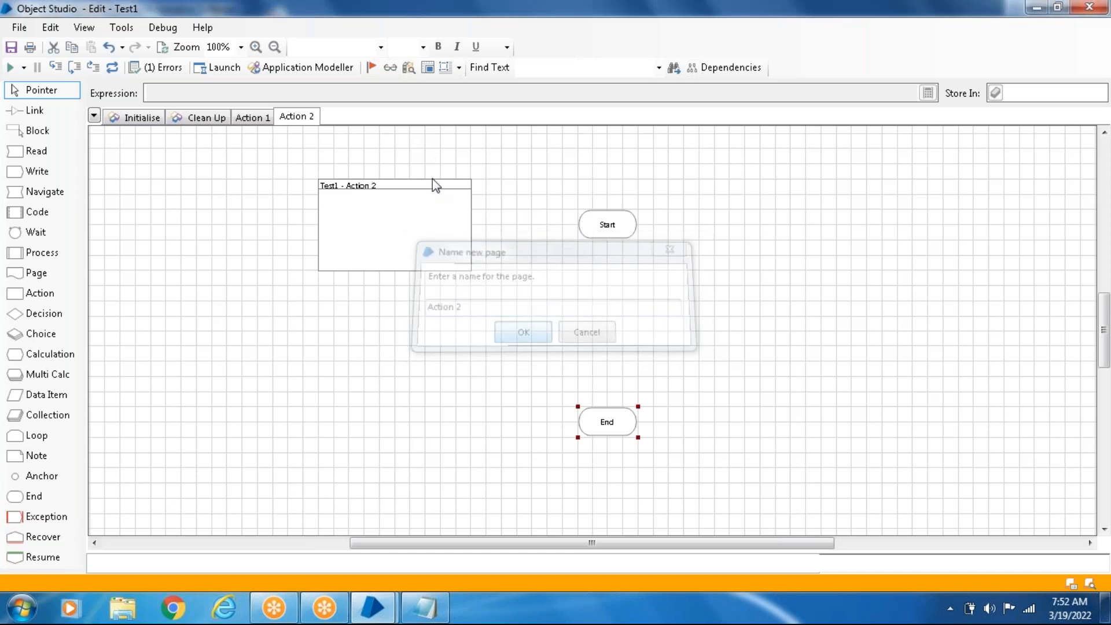
- Rename the Action 2 page as Test2
right_click(307, 116)
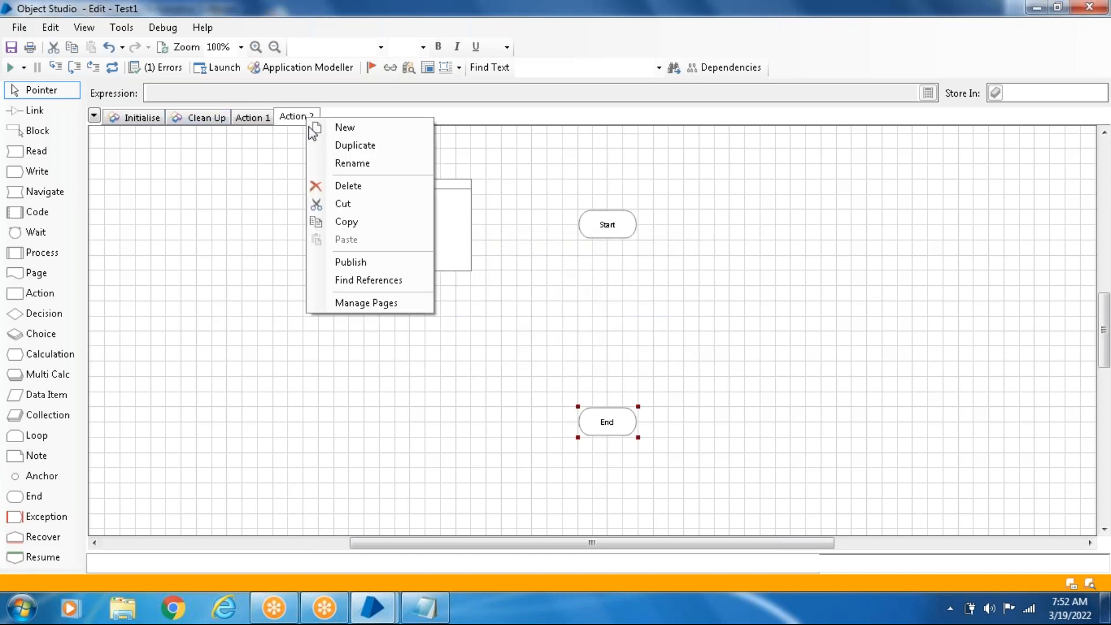
click(356, 169)
key(BackSpace)
text(Test2)
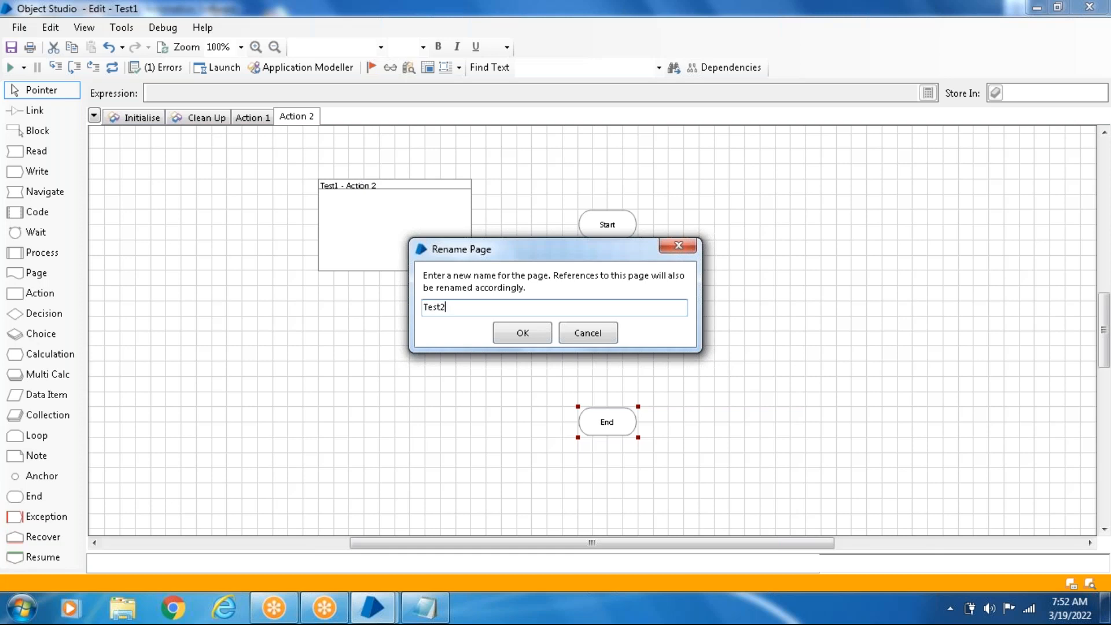
click(512, 333)
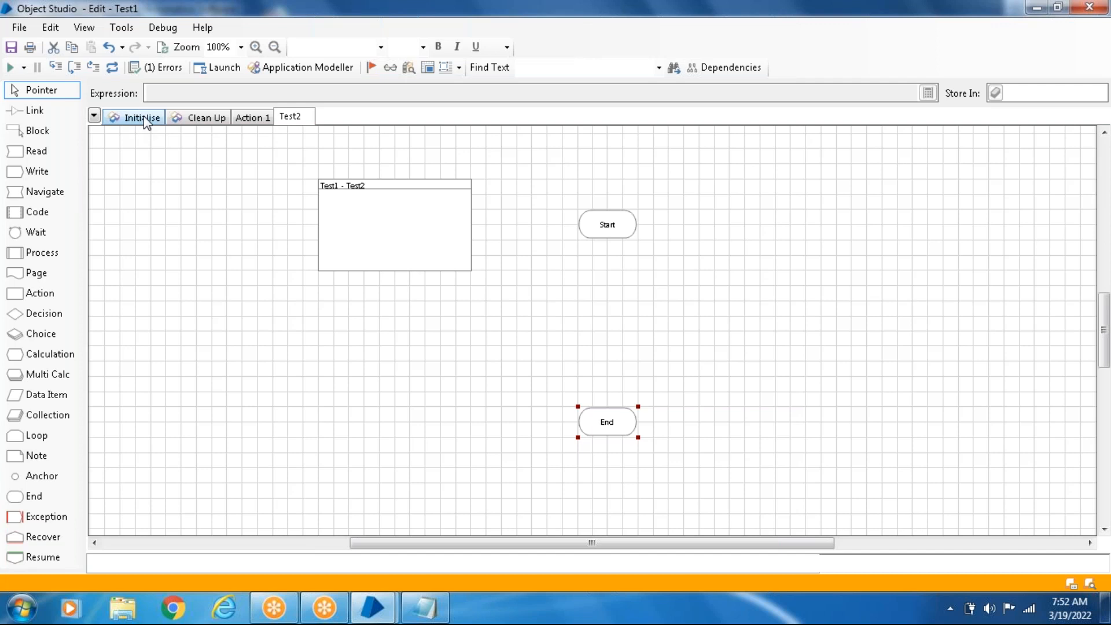
- On the Action 1 page, link the Start stage to the End stage and return to the Pointer tool
click(259, 123)
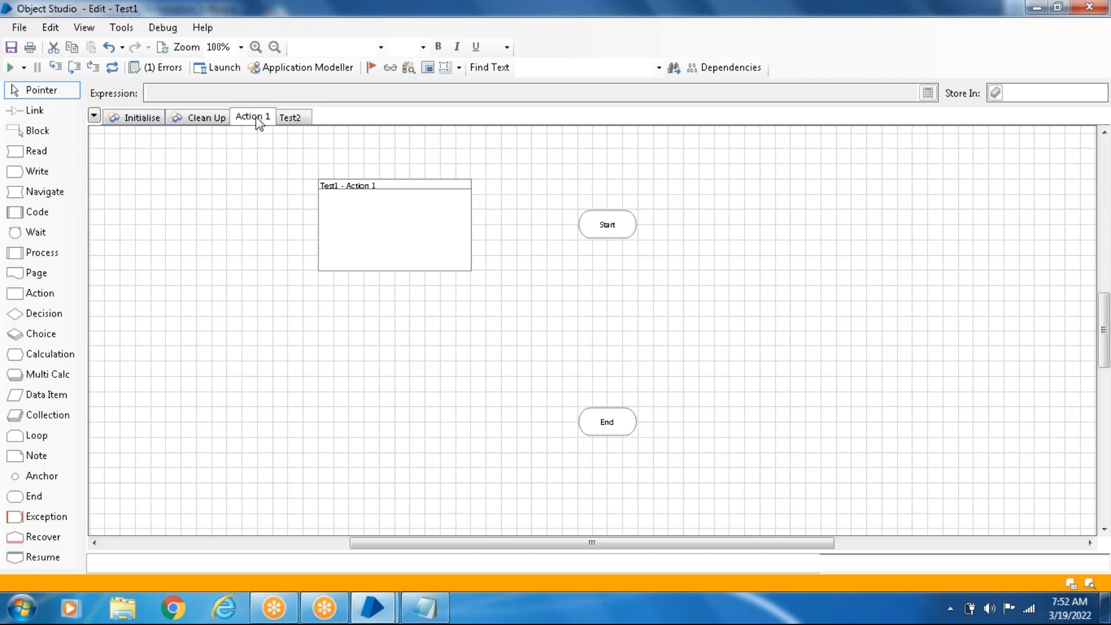
click(34, 110)
drag(605, 235, 616, 439)
drag(607, 231, 604, 422)
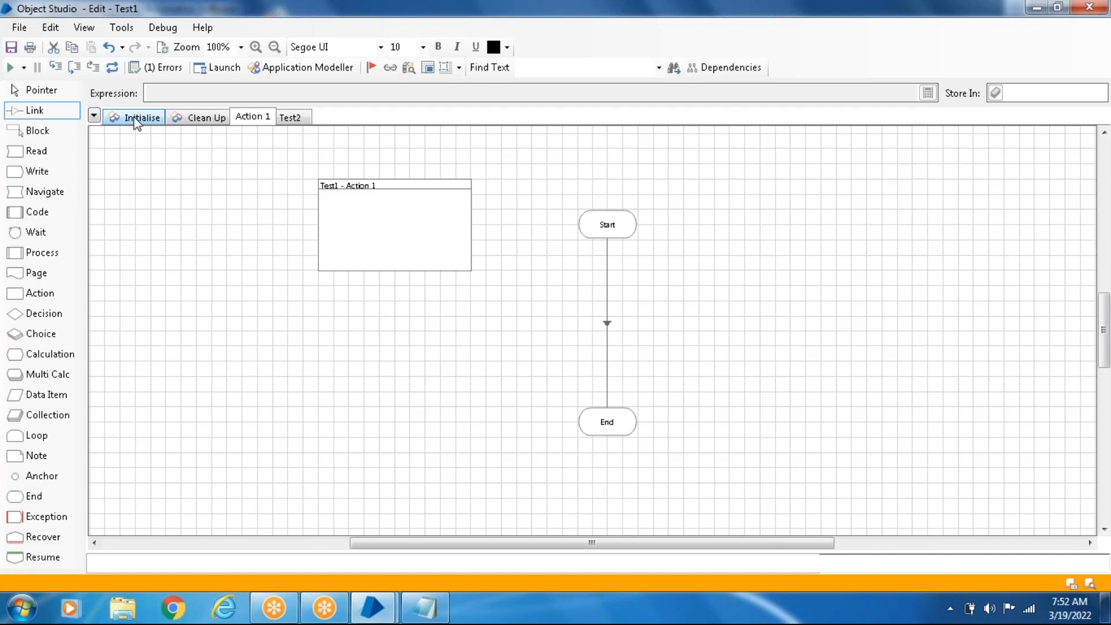
click(26, 94)
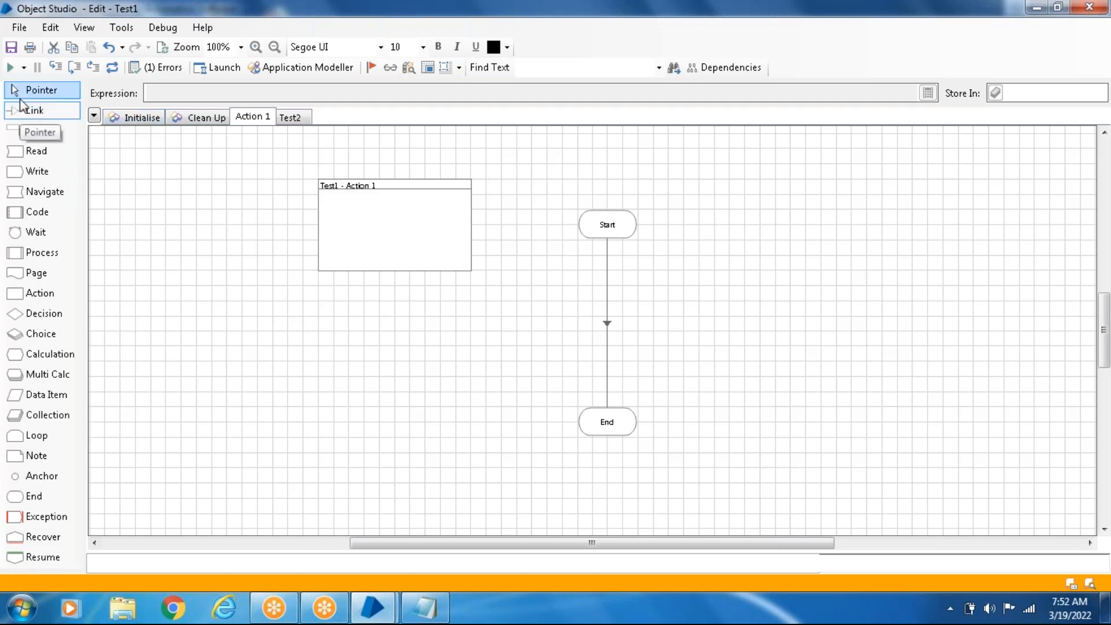
- View the Initialise page, return to Action 1, and move its page information box slightly up and to the left
click(142, 119)
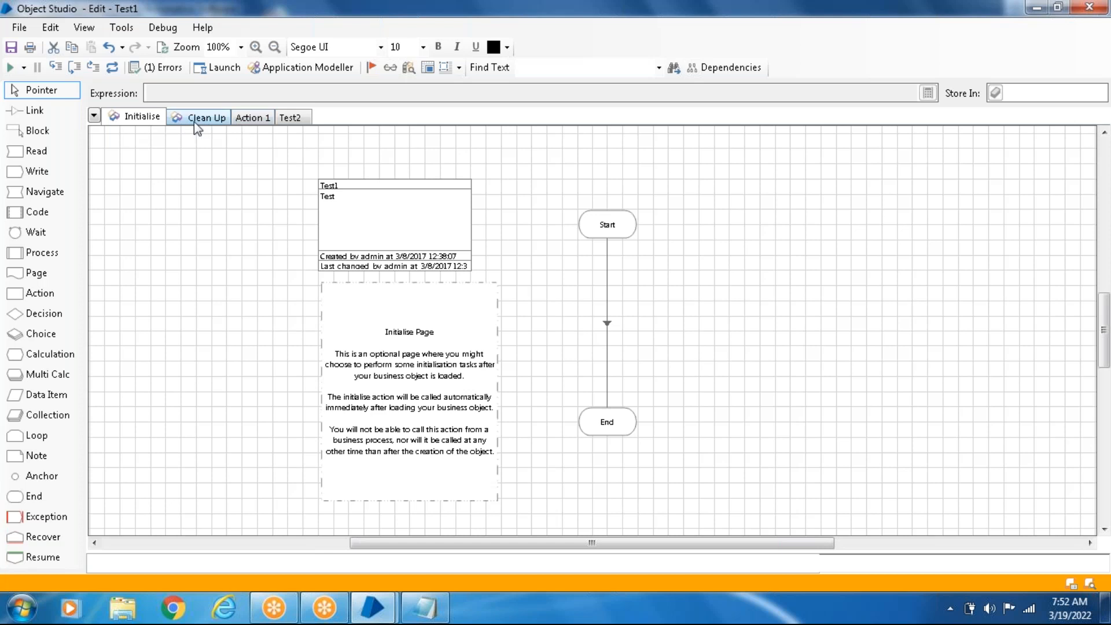
click(248, 120)
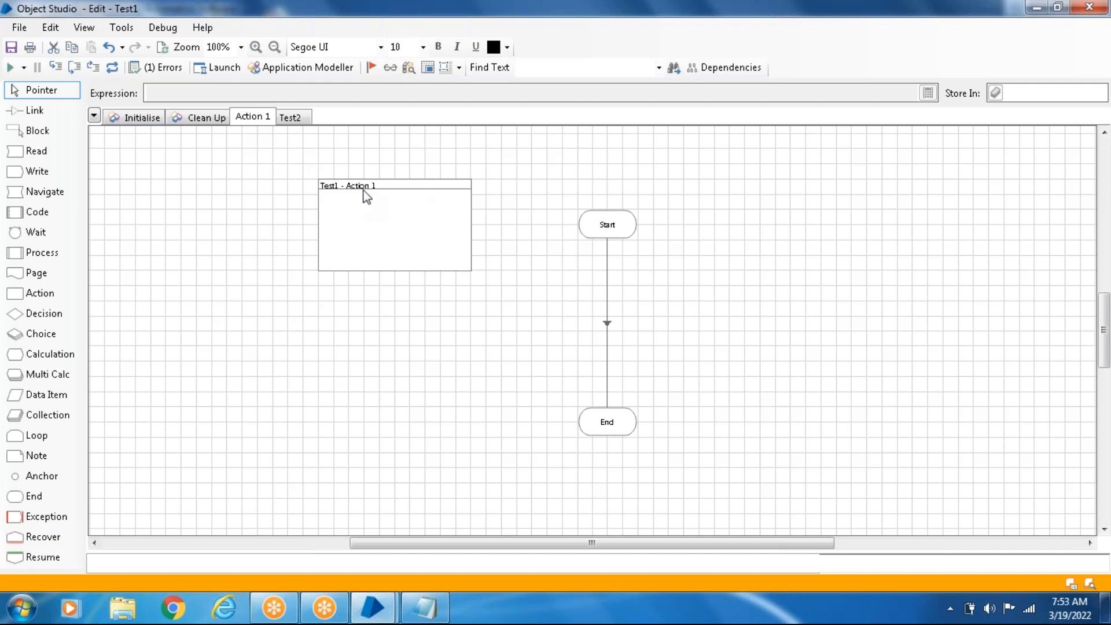
drag(367, 196, 322, 182)
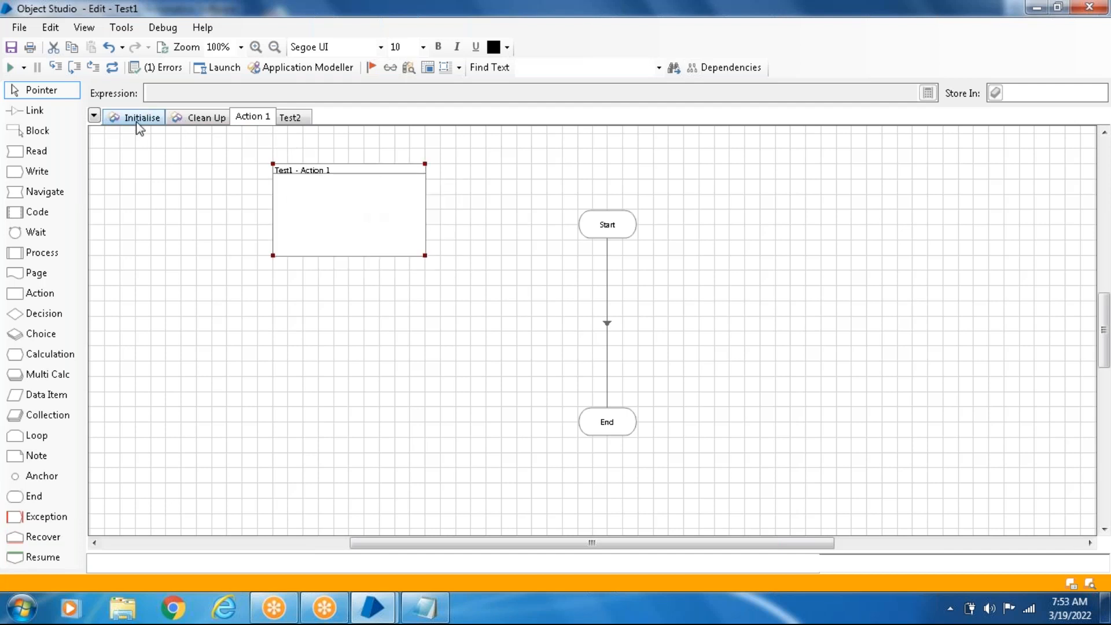
- Review the Initialise and Clean Up pages of Test1 and return to Action 1
click(138, 124)
click(191, 123)
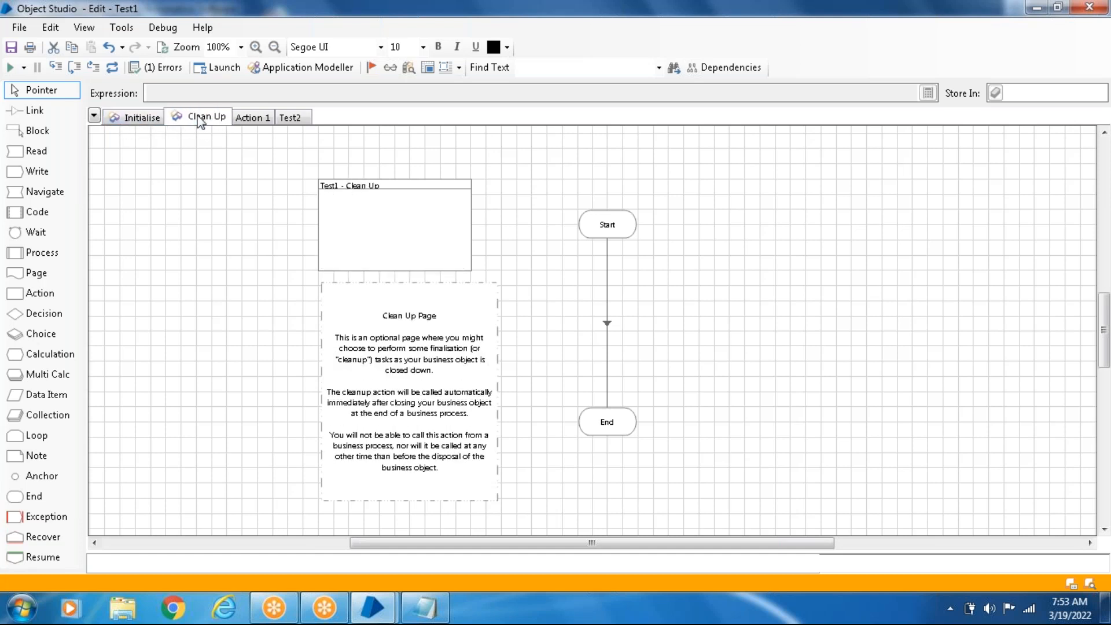
click(255, 118)
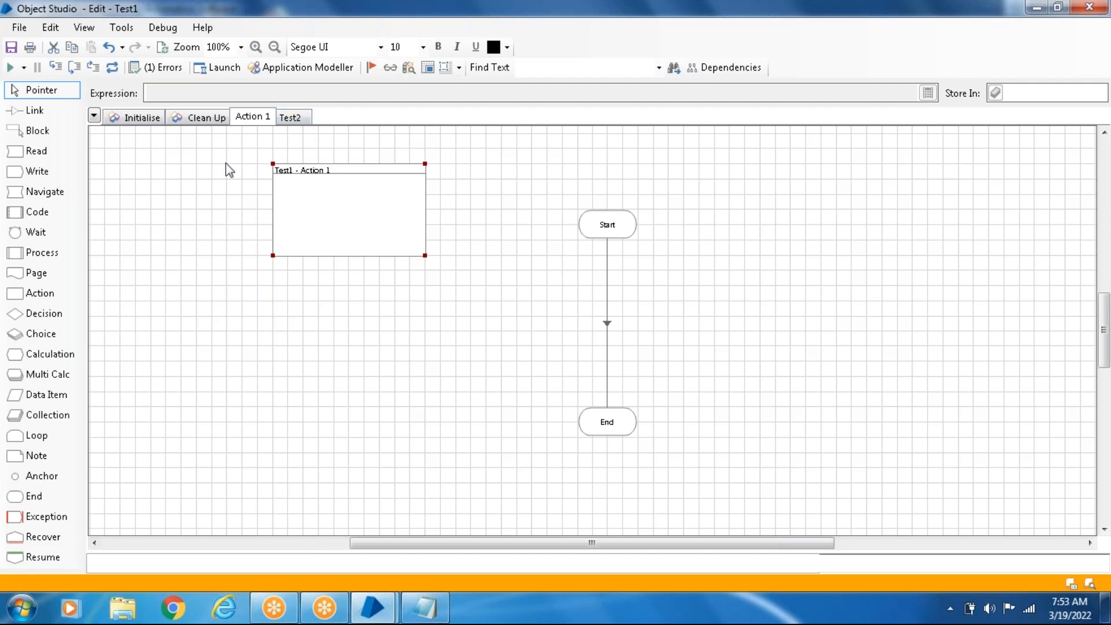
- Check the Business Object hierarchy in the Notepad notes and minimise them again
click(425, 613)
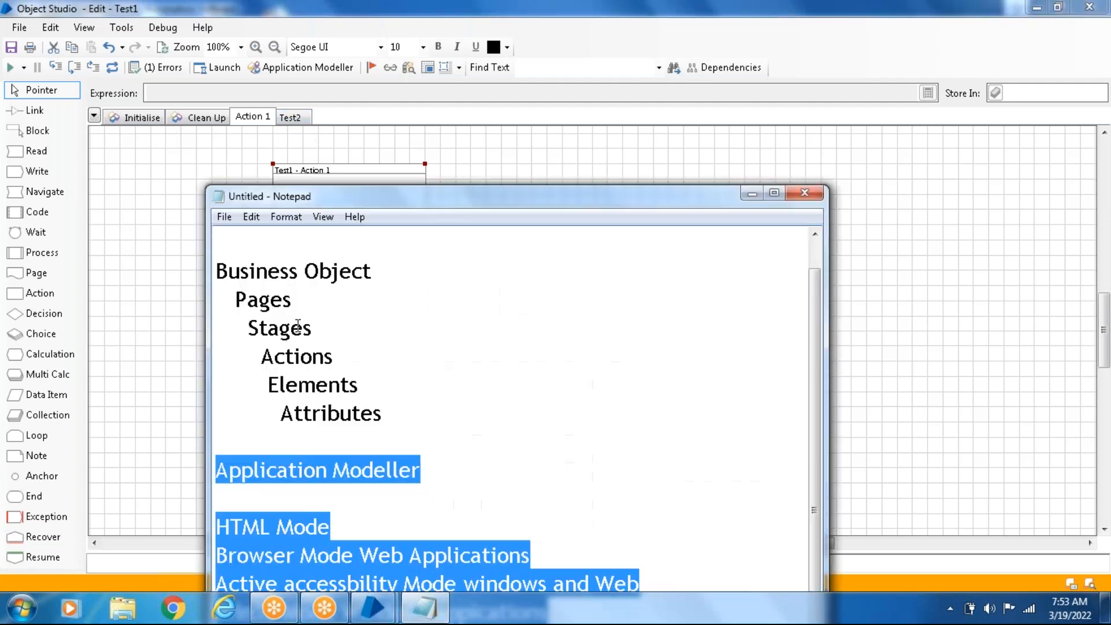
click(746, 195)
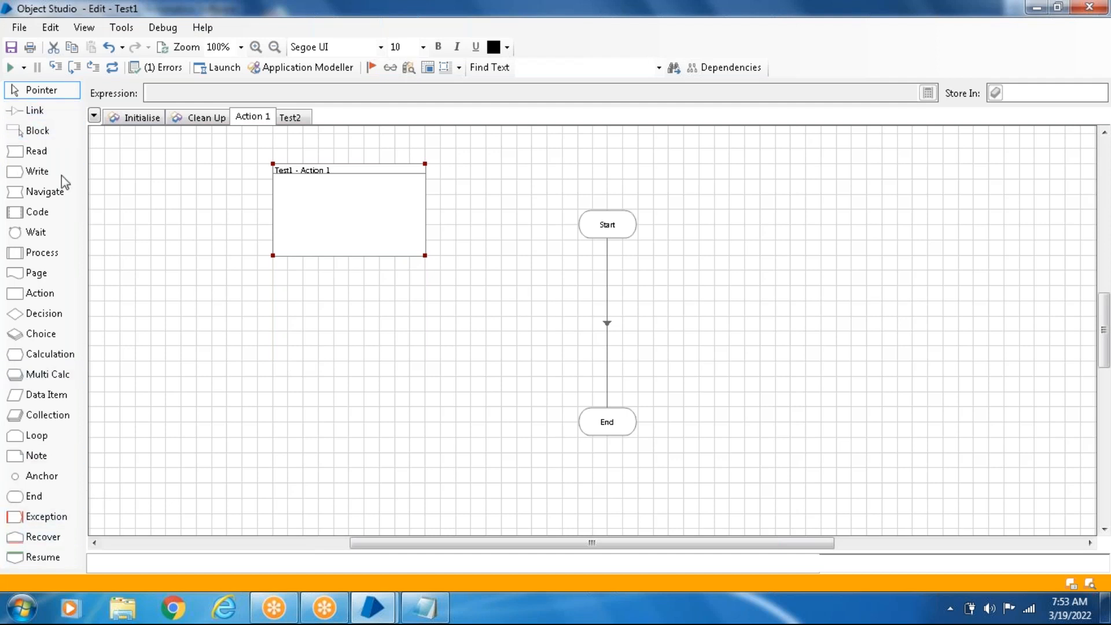
click(436, 611)
click(428, 605)
- On the Test2 page, shift the page information box left and place a Navigate stage between Start and End
click(291, 119)
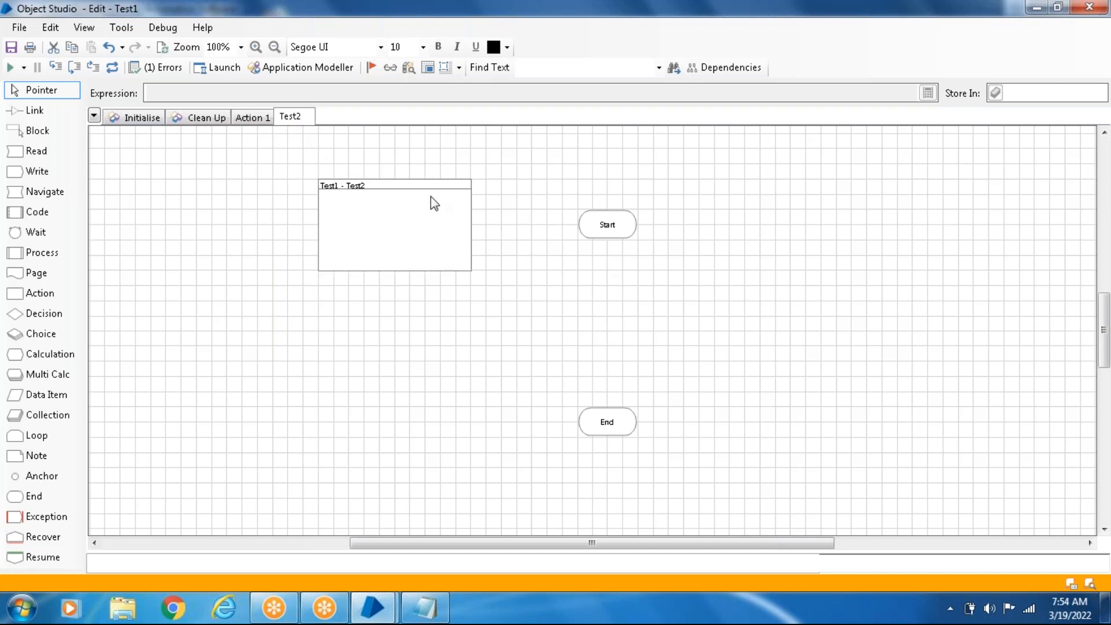
drag(388, 180, 312, 181)
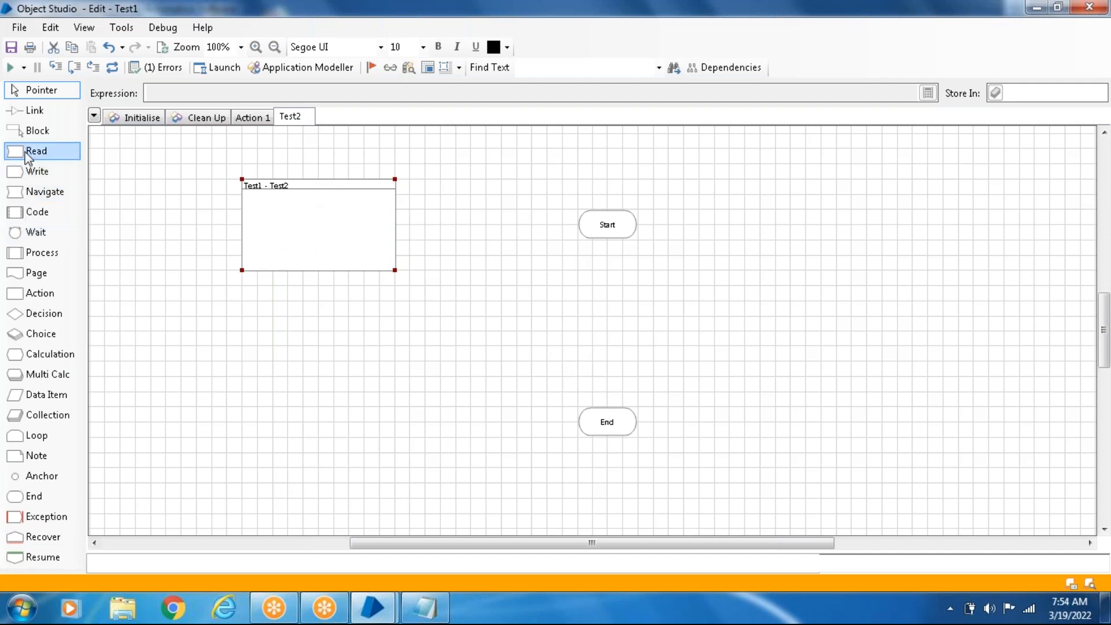
drag(26, 194, 609, 320)
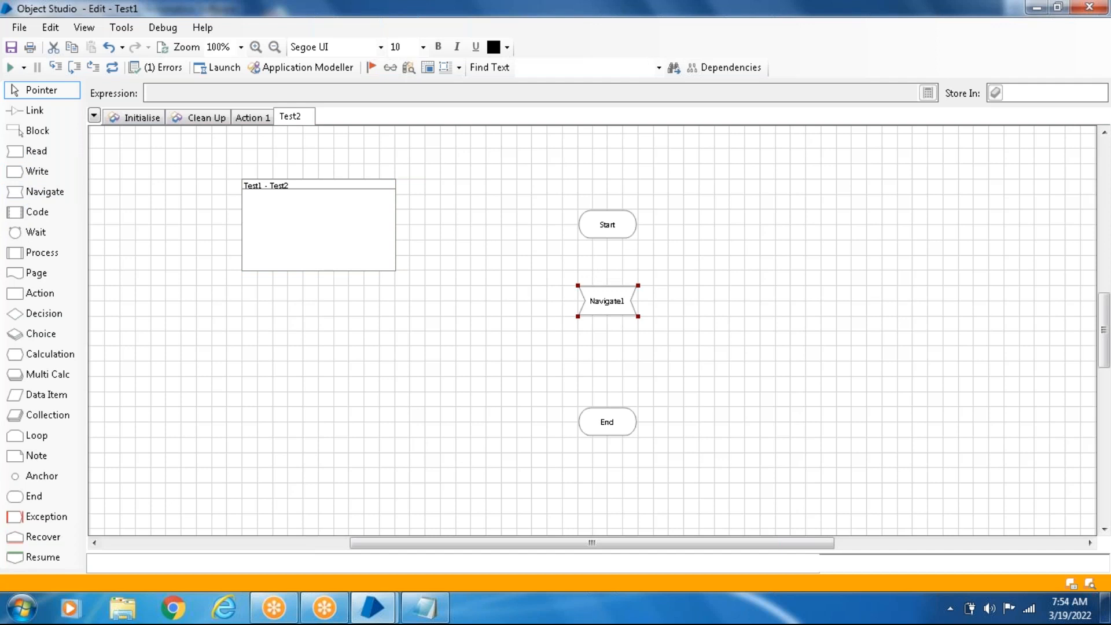
- Examine the Element and Action settings in the new Navigate stage's properties and close them without changes
double_click(608, 301)
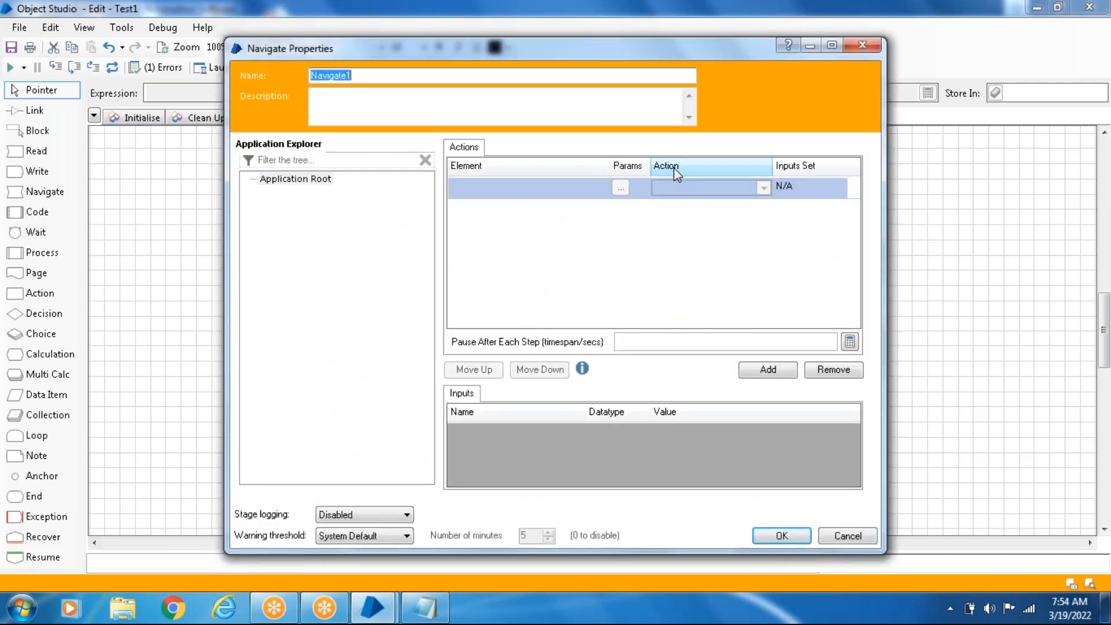
click(763, 192)
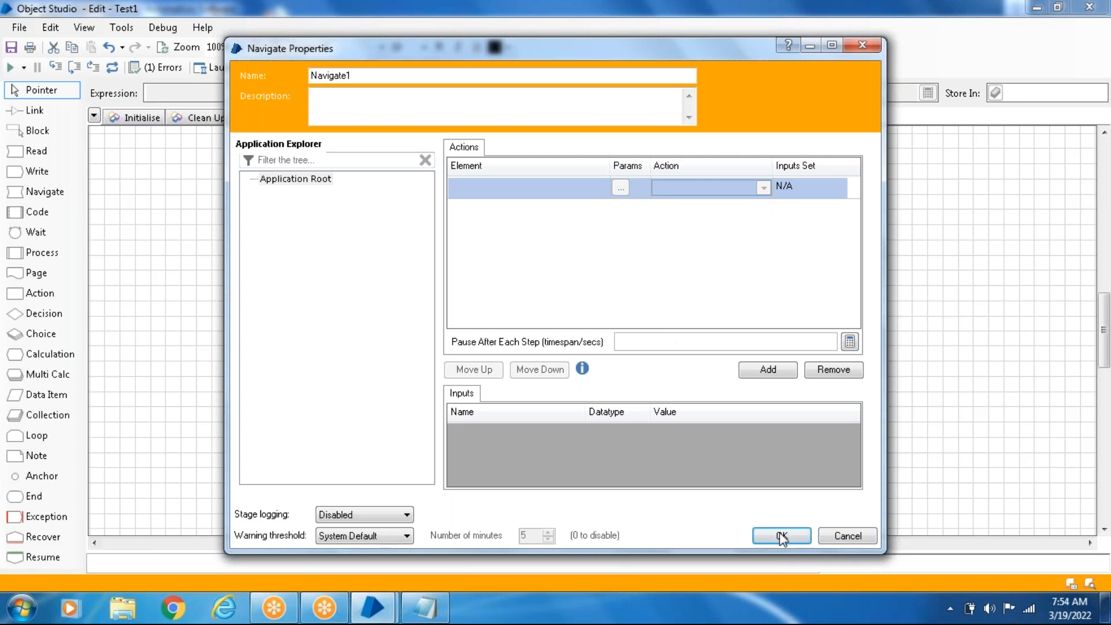
click(846, 536)
- Switch to the main Blue Prism window, look inside the Batch_8am object group, collapse it, and expand Batch_SEP_Month
click(367, 612)
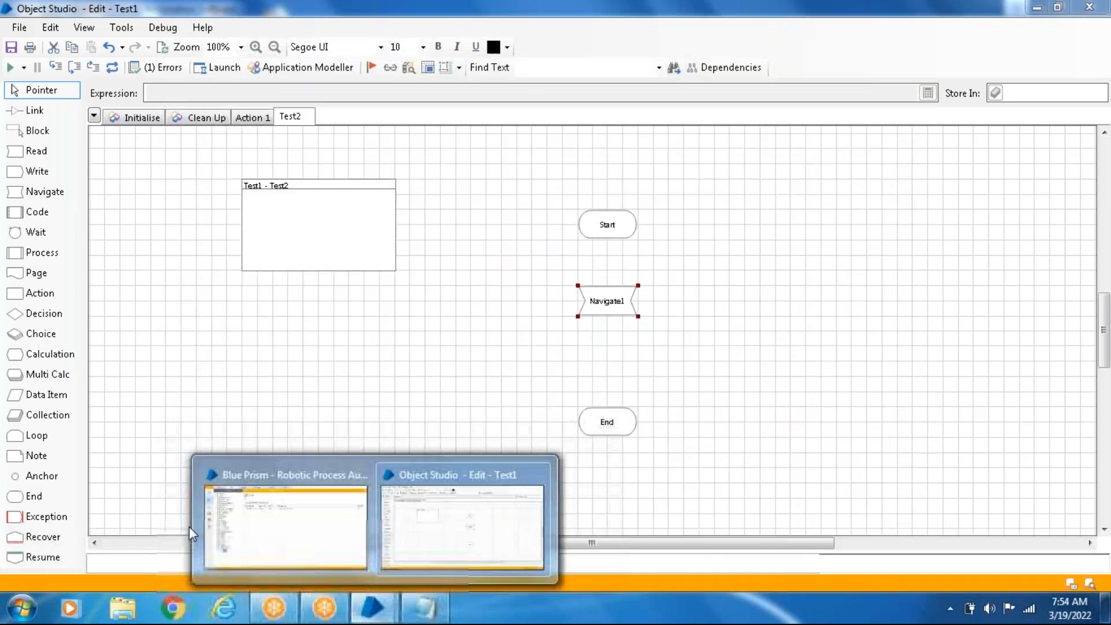
click(293, 526)
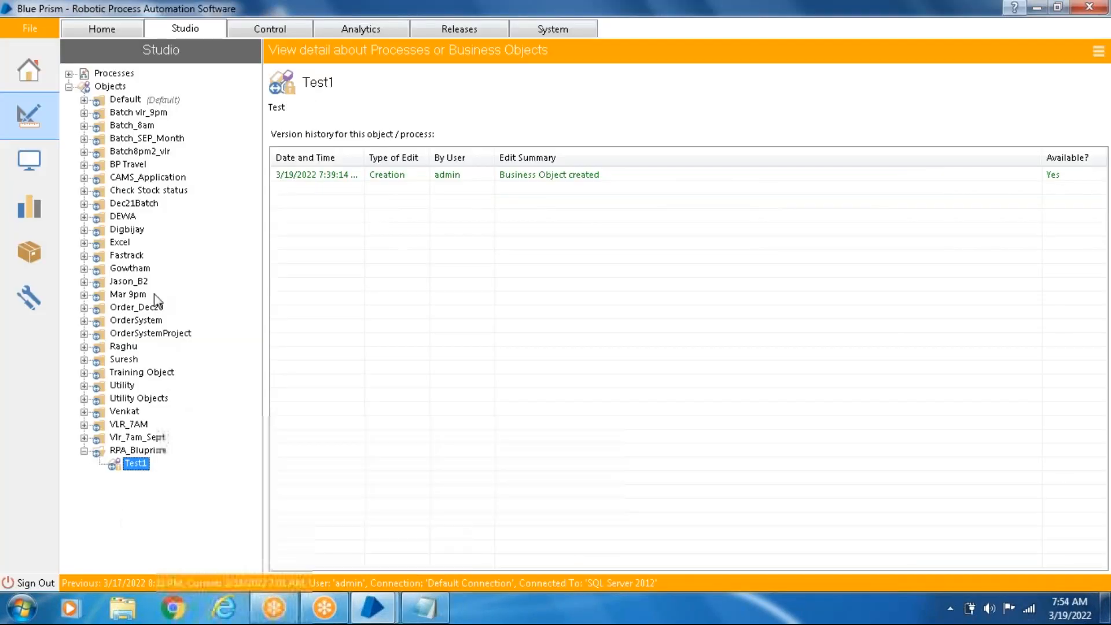
click(85, 125)
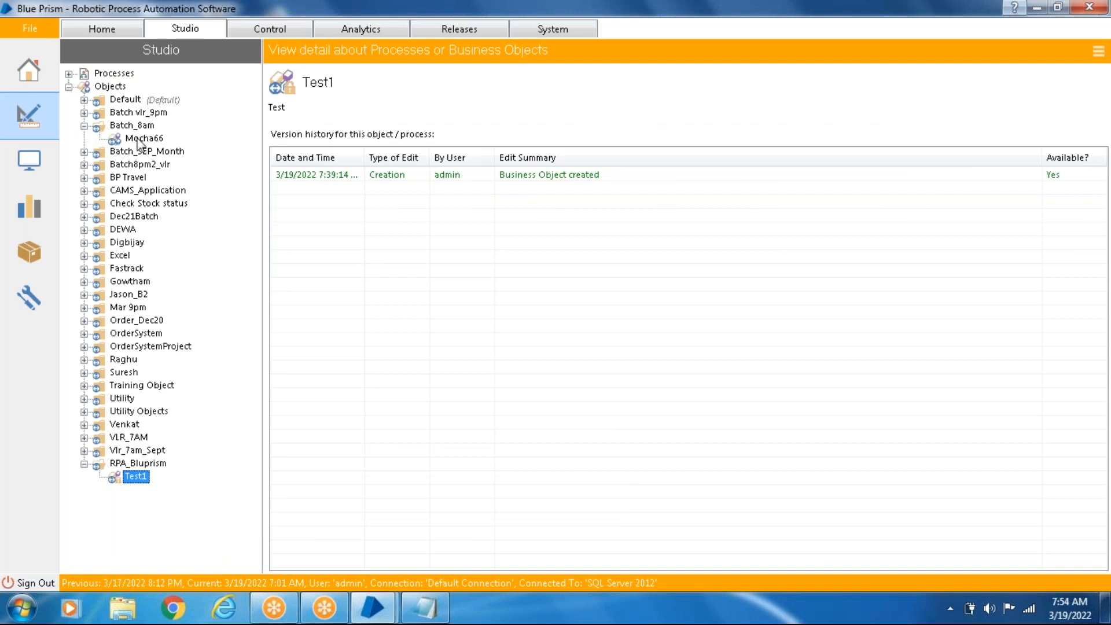
click(84, 126)
click(84, 139)
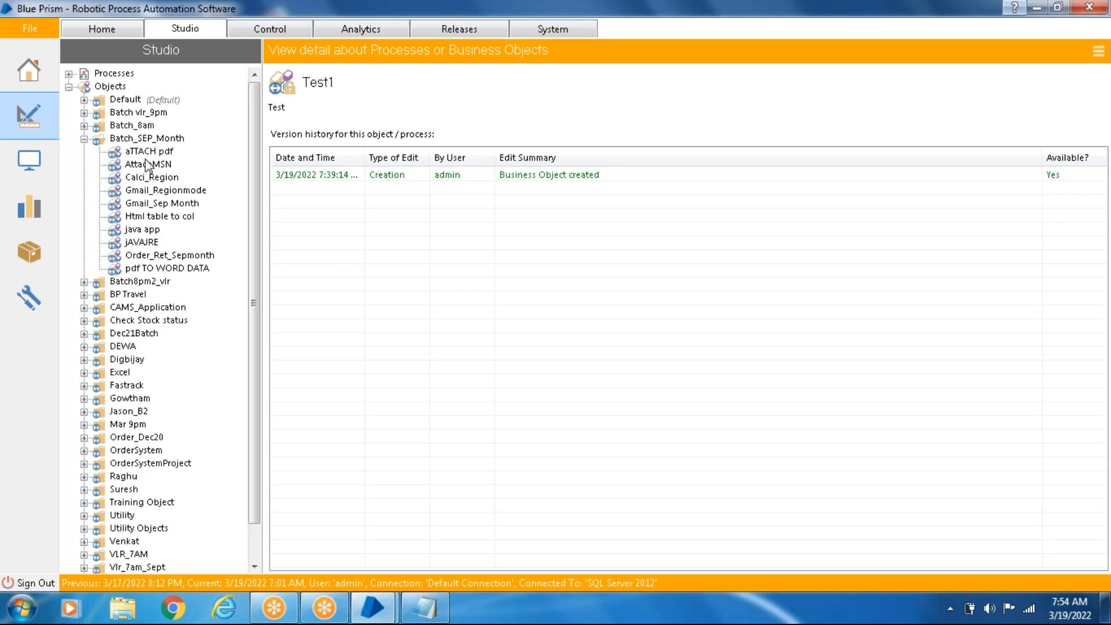
- Open the Gmail_Sep Month business object from Batch_SEP_Month for editing and maximise its Object Studio window
click(164, 204)
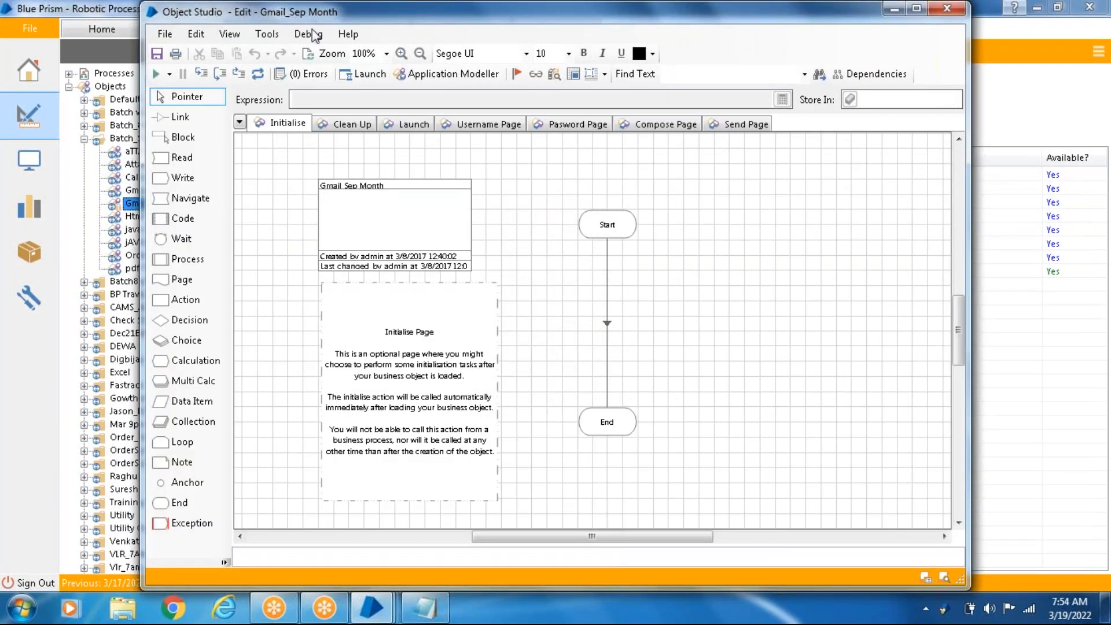
drag(305, 20, 280, 146)
click(890, 134)
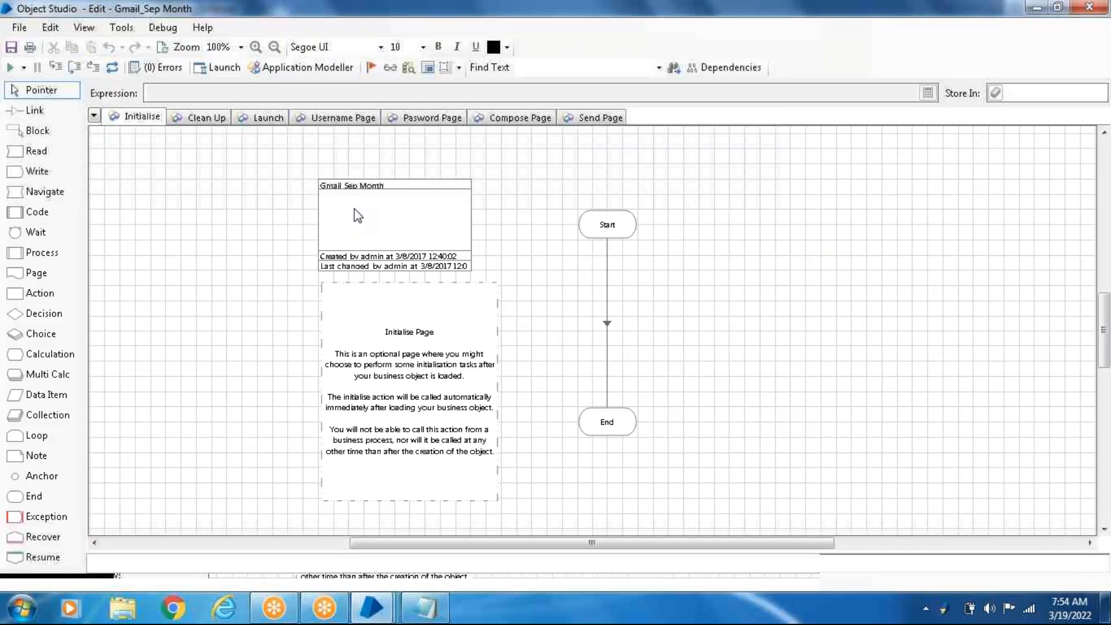
- Review the Launch, Username, Pasword, Compose and Send pages of Gmail_Sep Month, and select the Launch stage on the Launch page
click(259, 121)
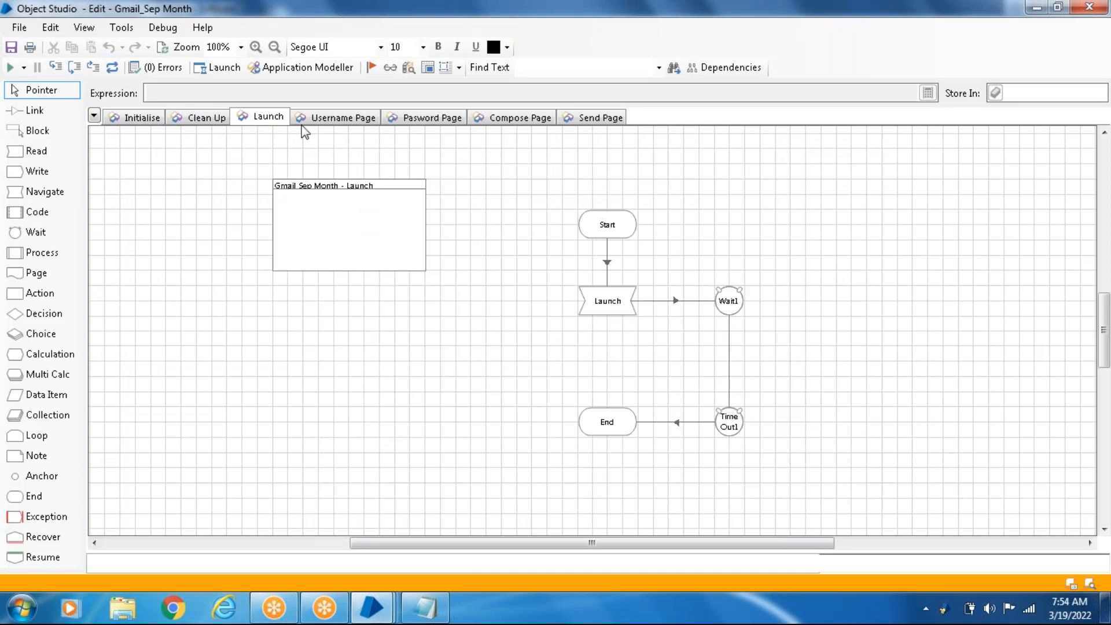
click(328, 120)
click(419, 121)
click(506, 120)
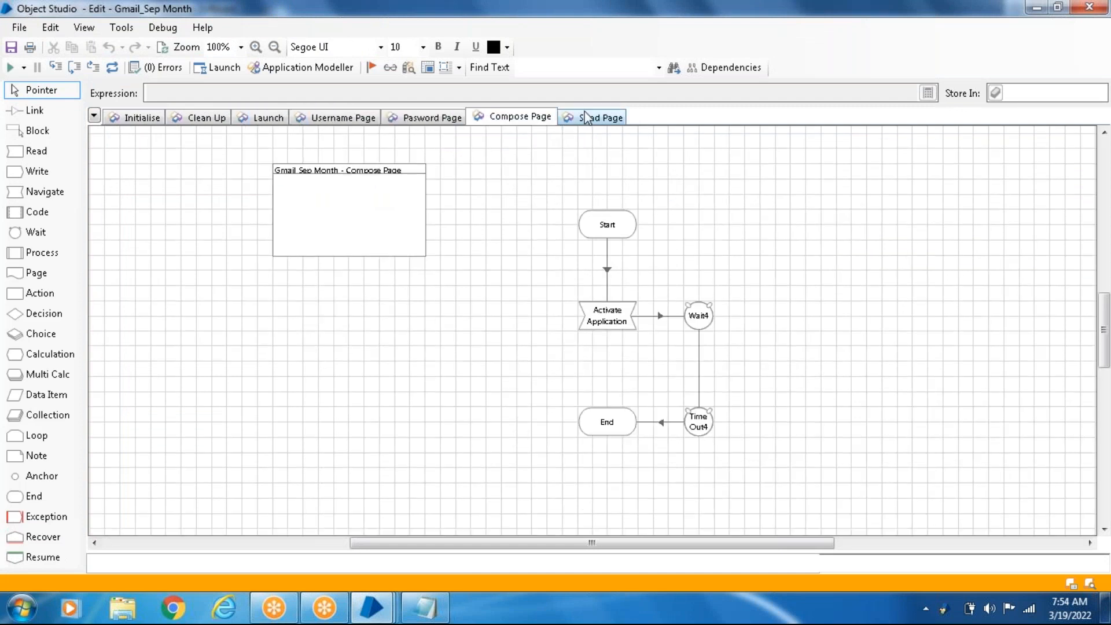
click(589, 118)
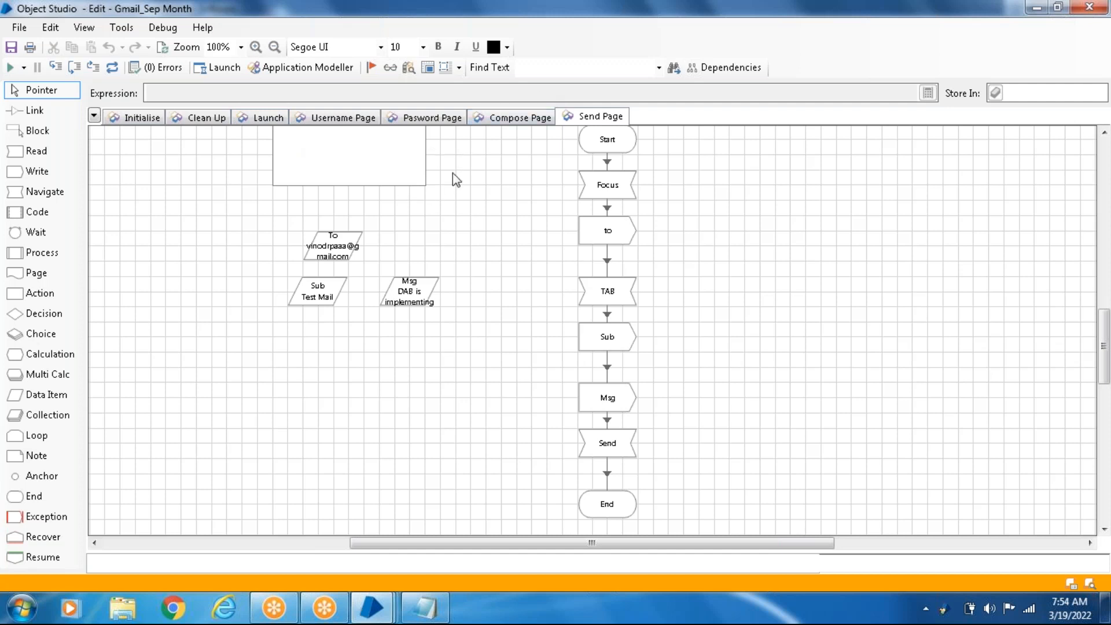
click(262, 121)
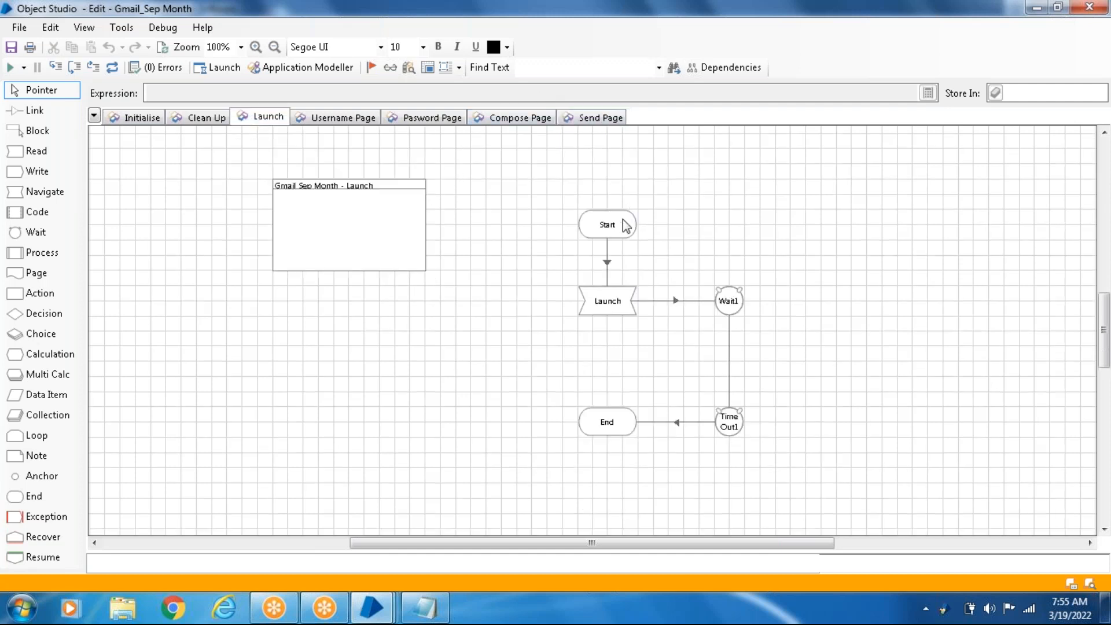
click(622, 312)
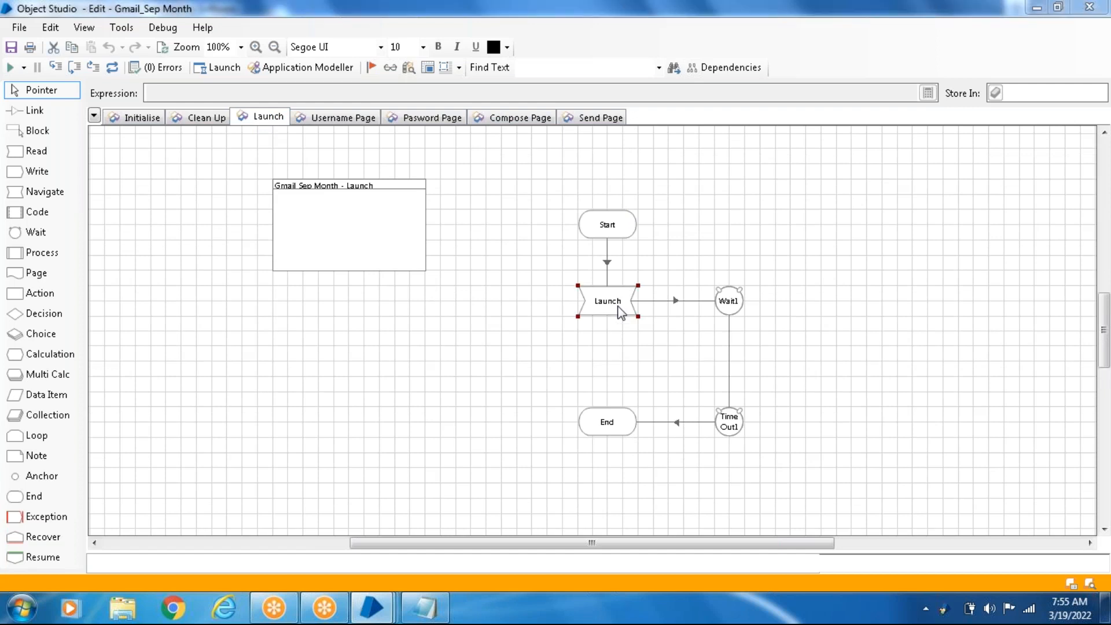
- Examine the element and the available actions in the Launch stage's Navigate properties, keeping the Launch action
double_click(621, 312)
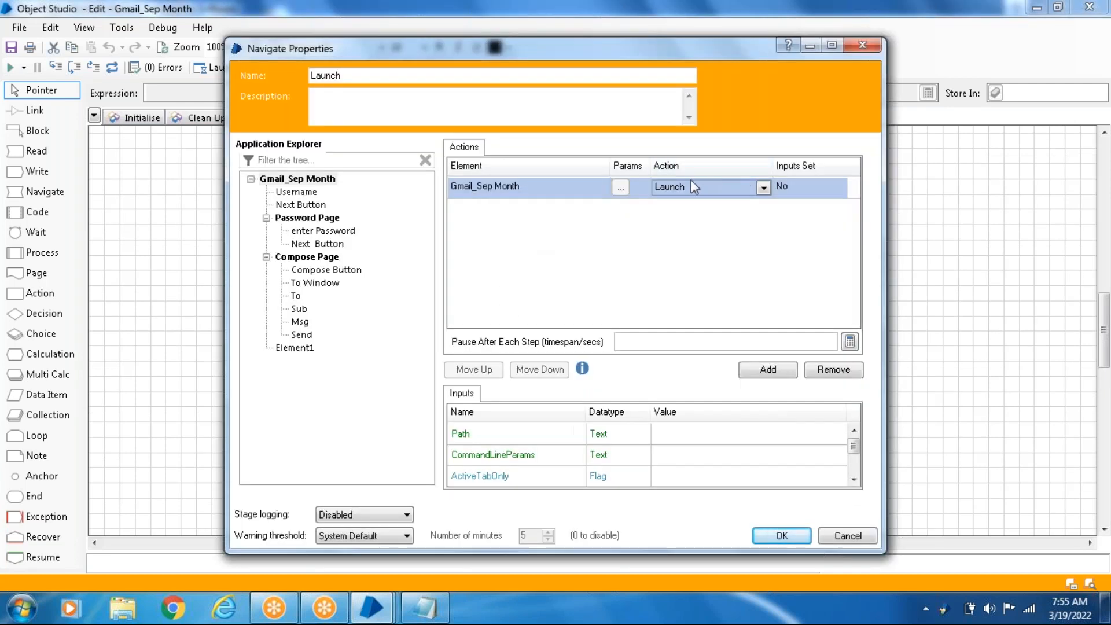
click(764, 188)
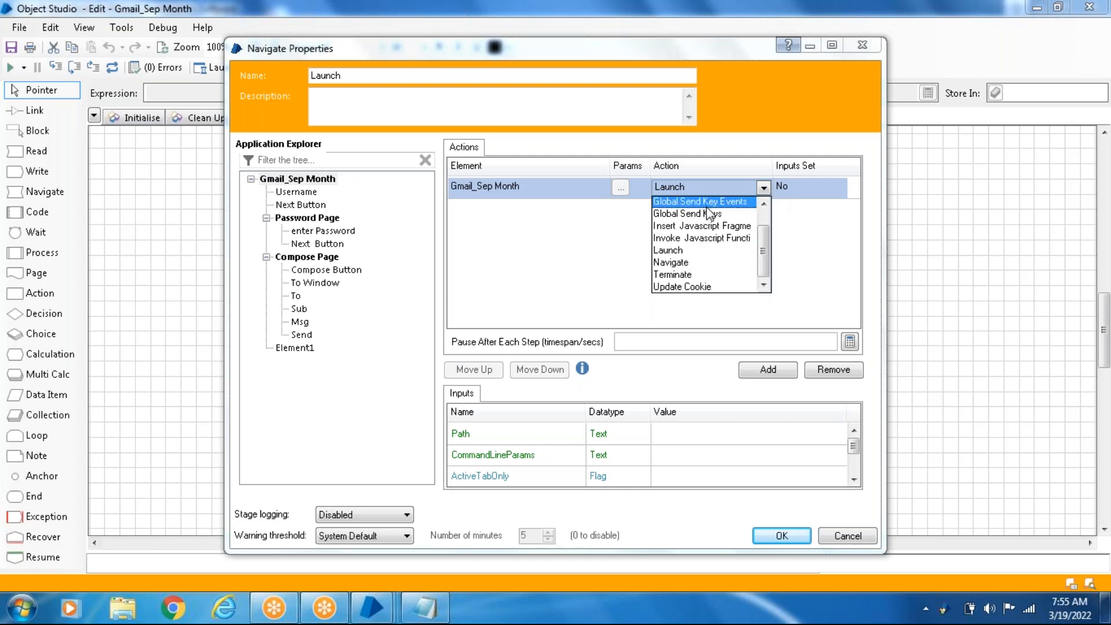
click(765, 187)
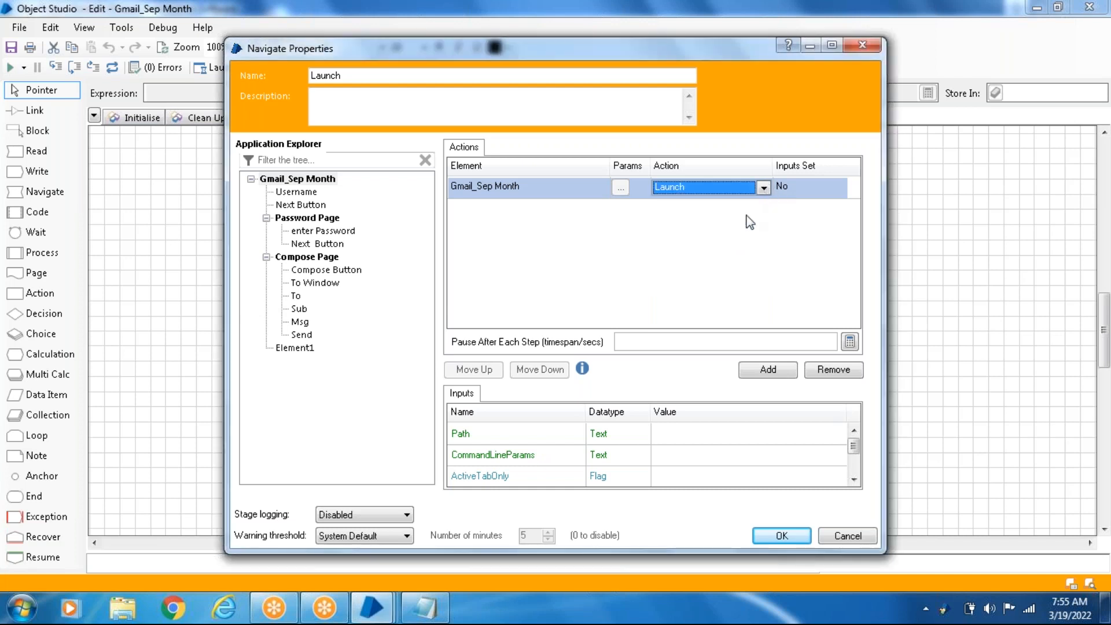
click(512, 186)
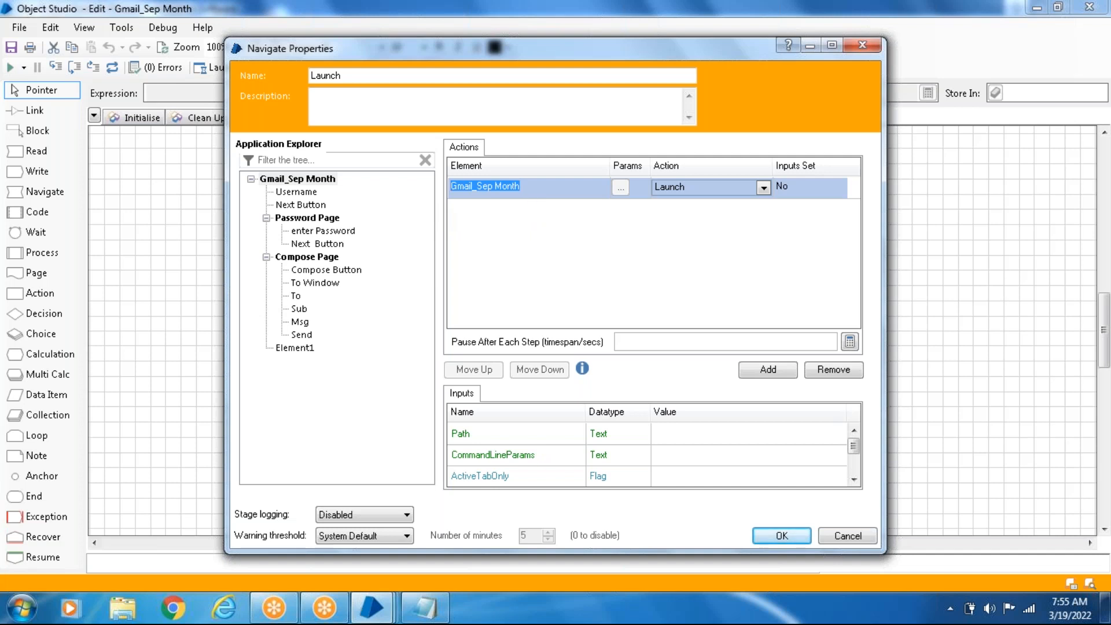
click(781, 536)
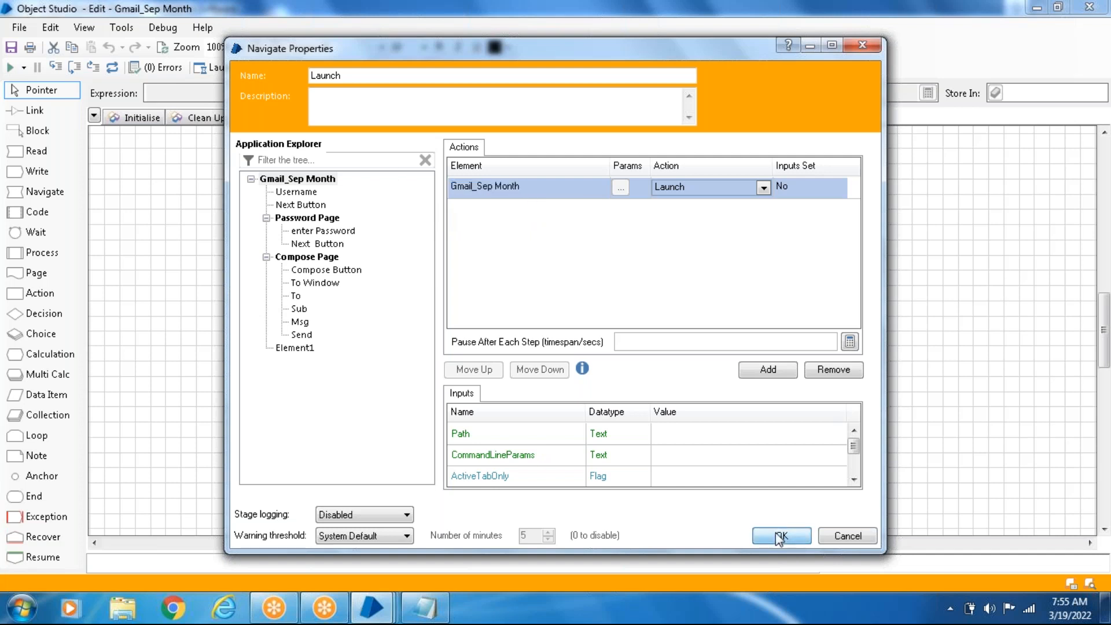
- View the Username element's attributes in Application Modeller and close it
click(301, 68)
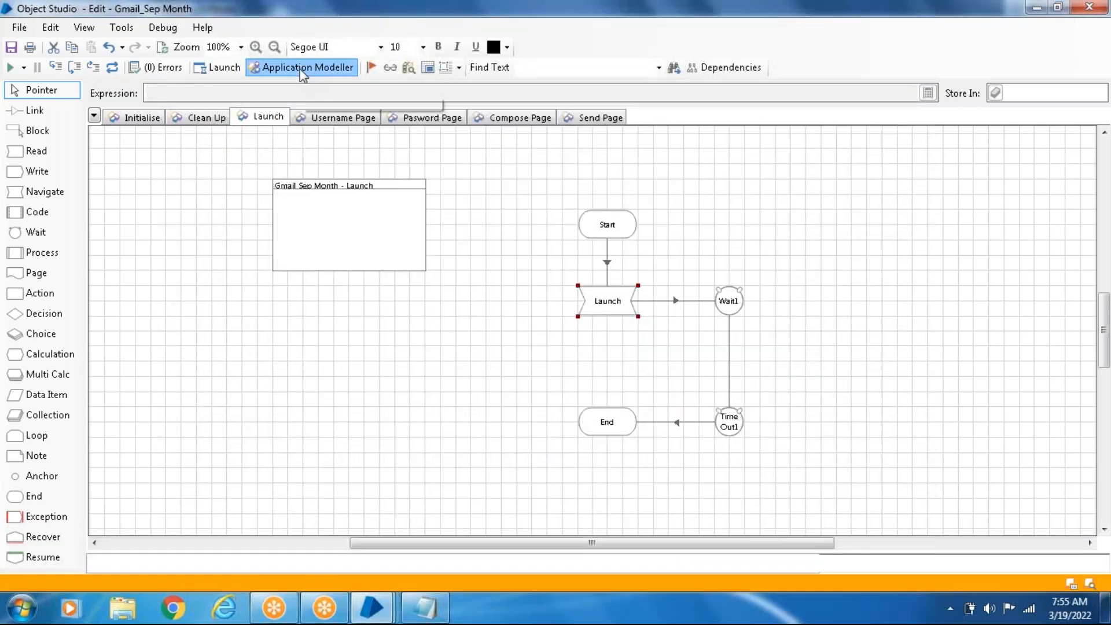
click(353, 170)
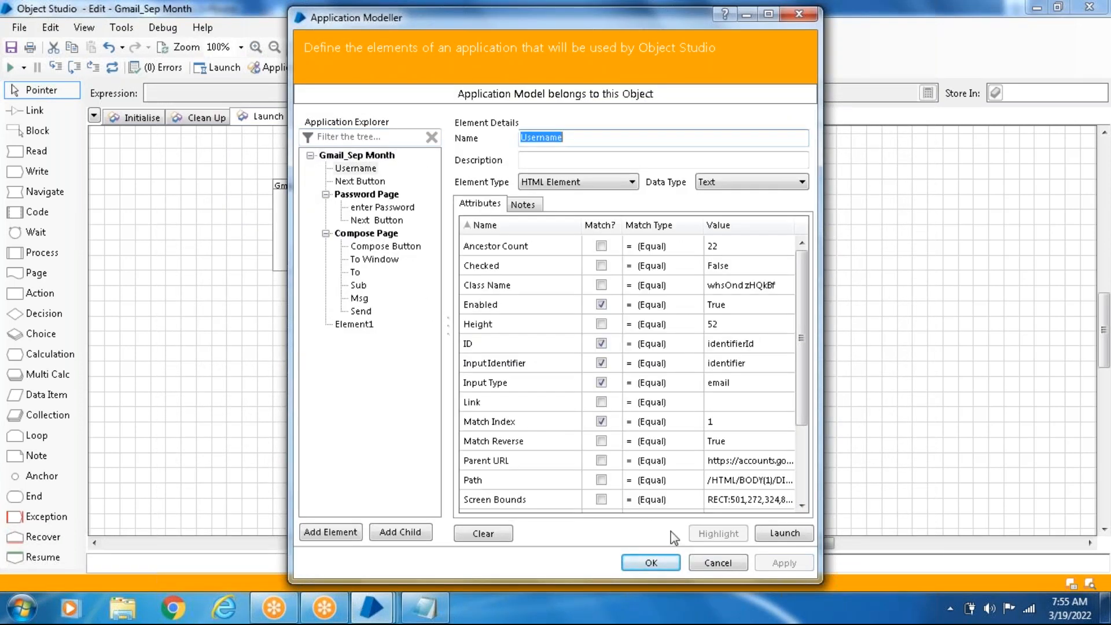
click(635, 563)
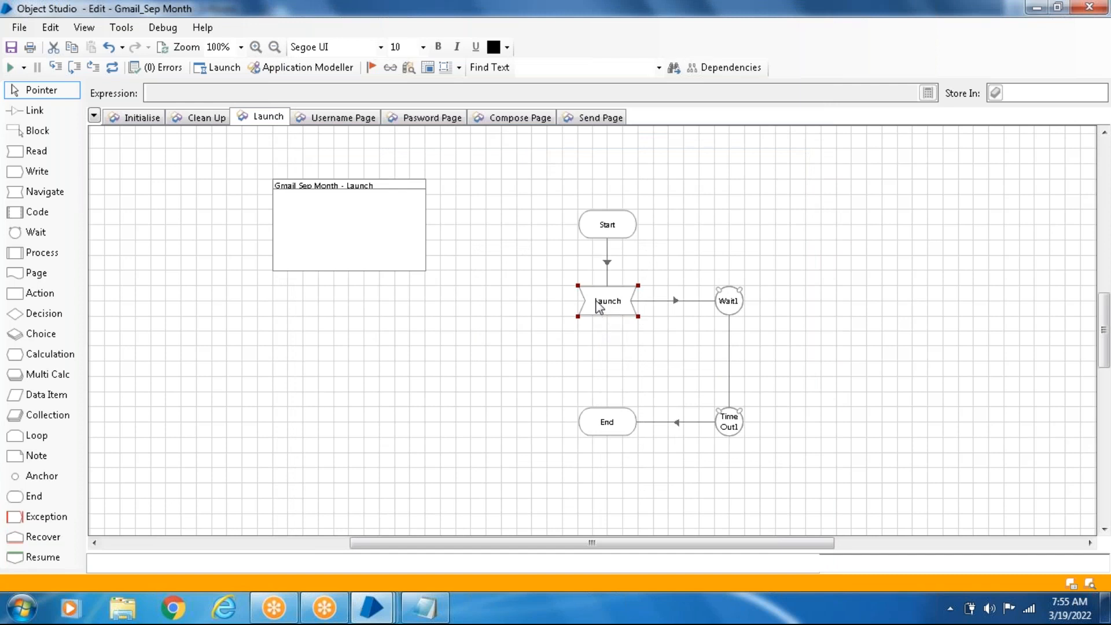
- Open the Launch stage's properties, highlight Pages in the Notepad outline, and close the properties without changes
double_click(599, 306)
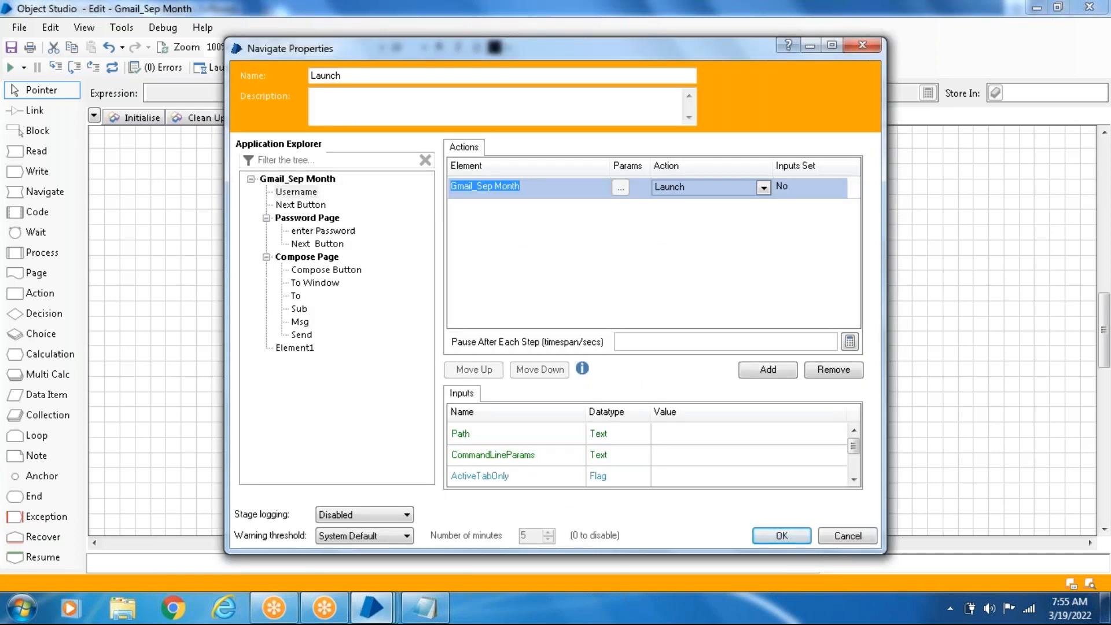
click(426, 608)
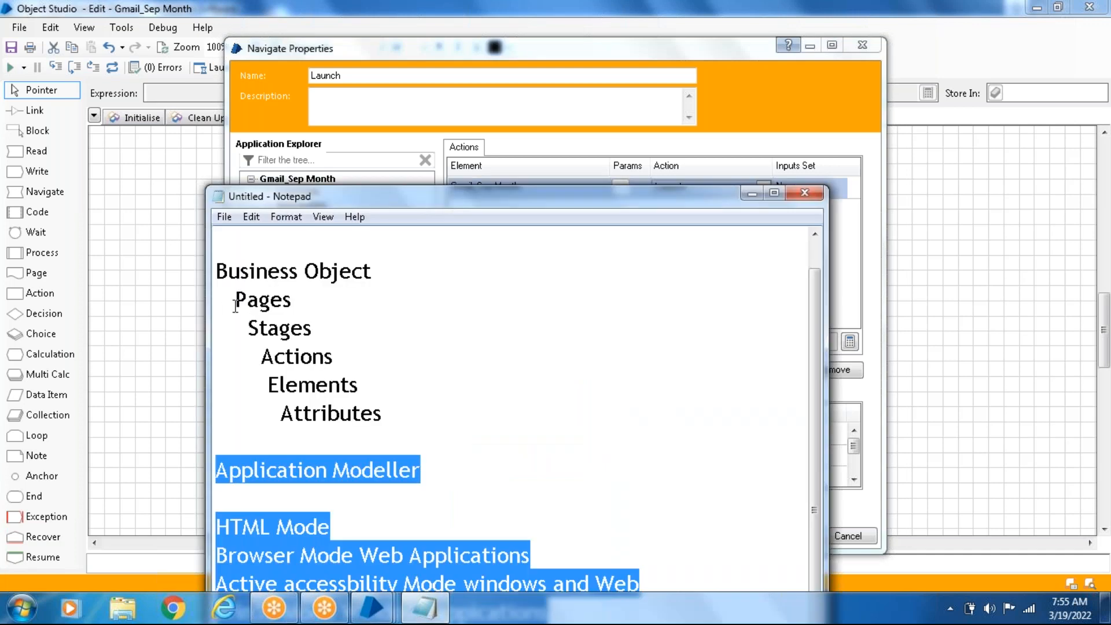
drag(238, 300, 334, 299)
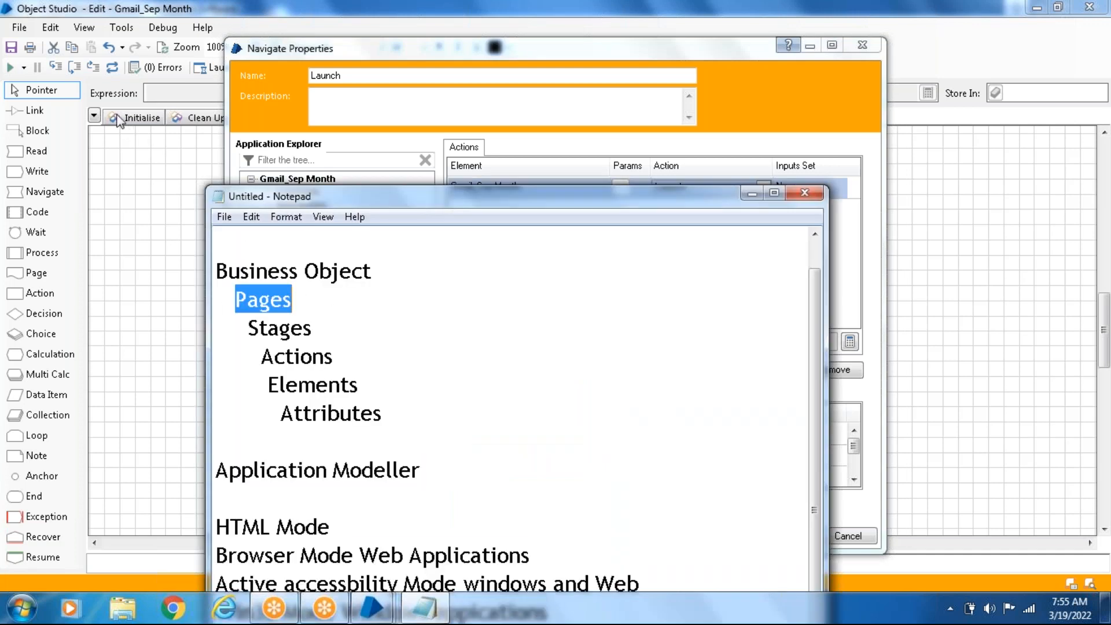
drag(553, 50, 538, 120)
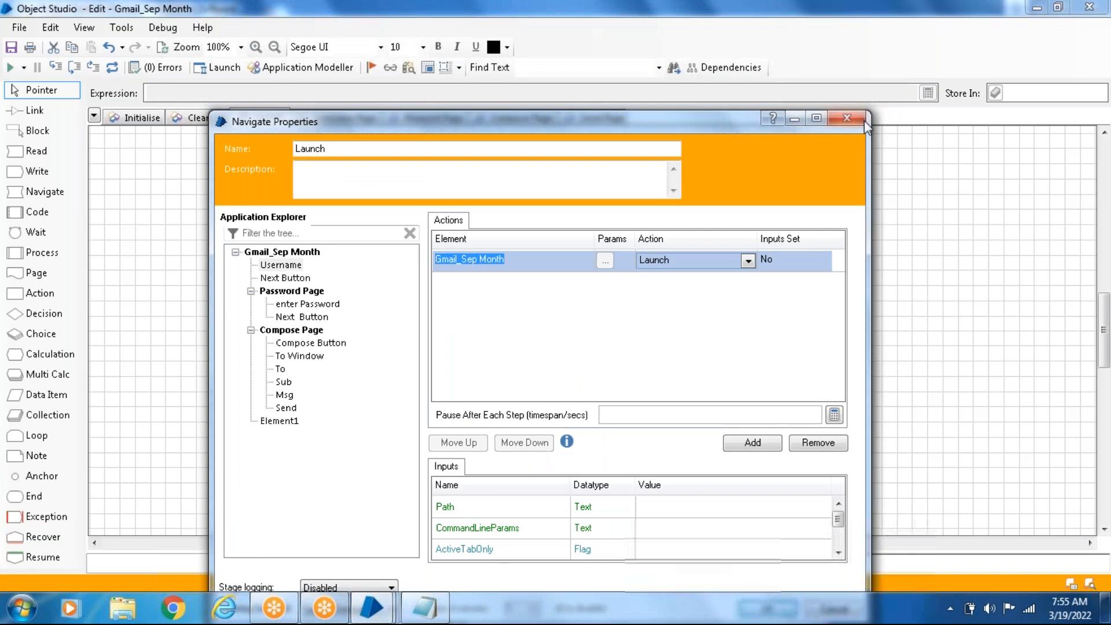
click(844, 117)
- Review every page of Gmail_Sep Month from Initialise to Send Page and return to the Launch page
click(142, 119)
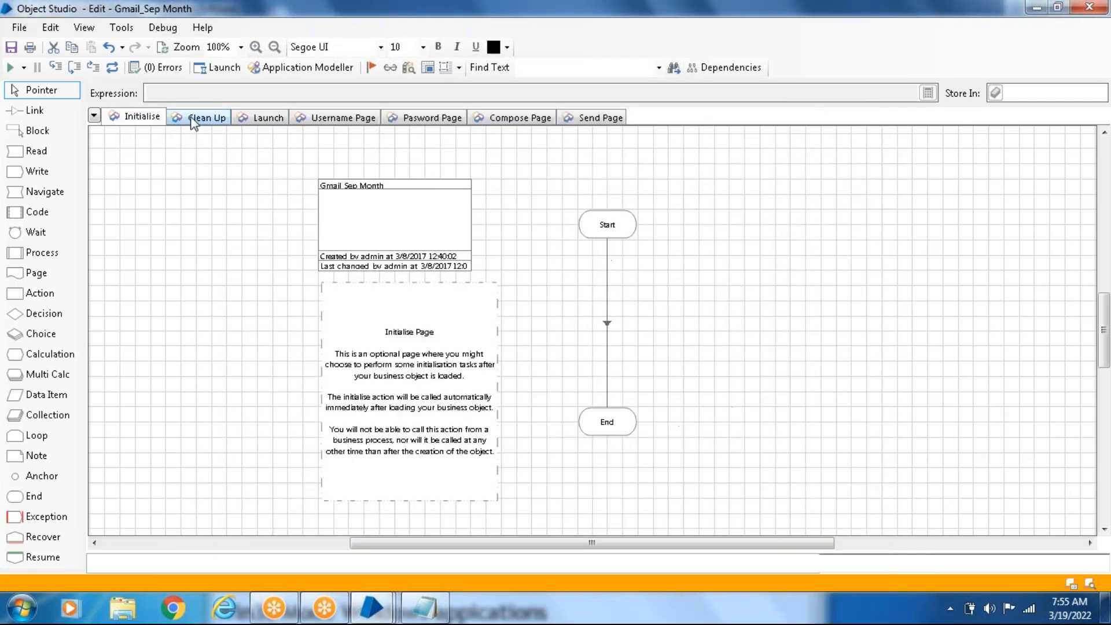
click(207, 116)
click(259, 118)
click(348, 119)
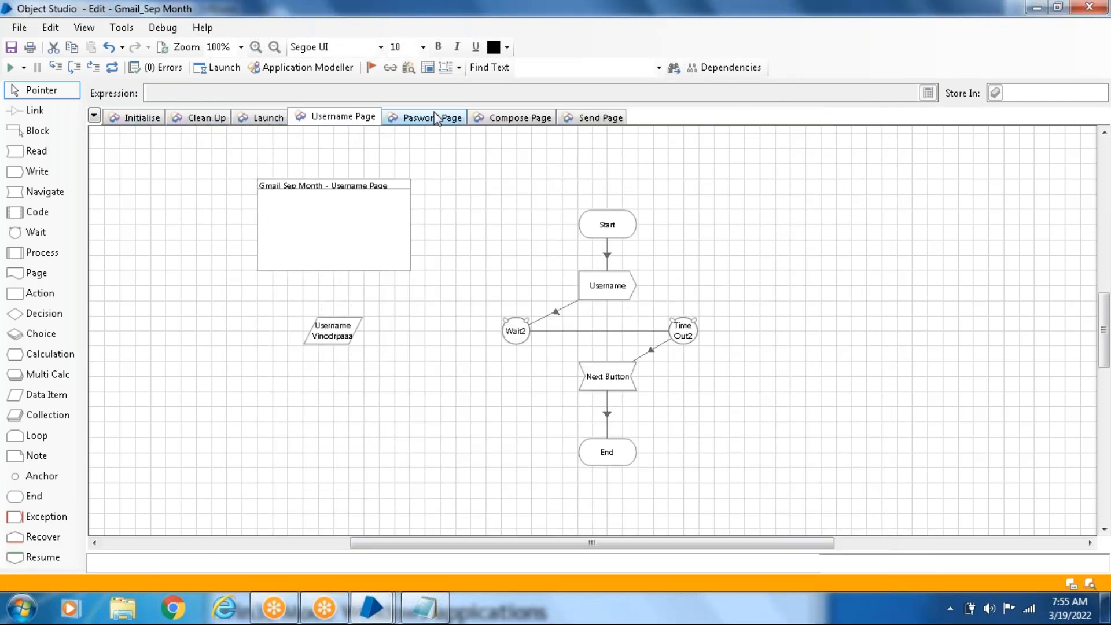
click(435, 117)
click(521, 118)
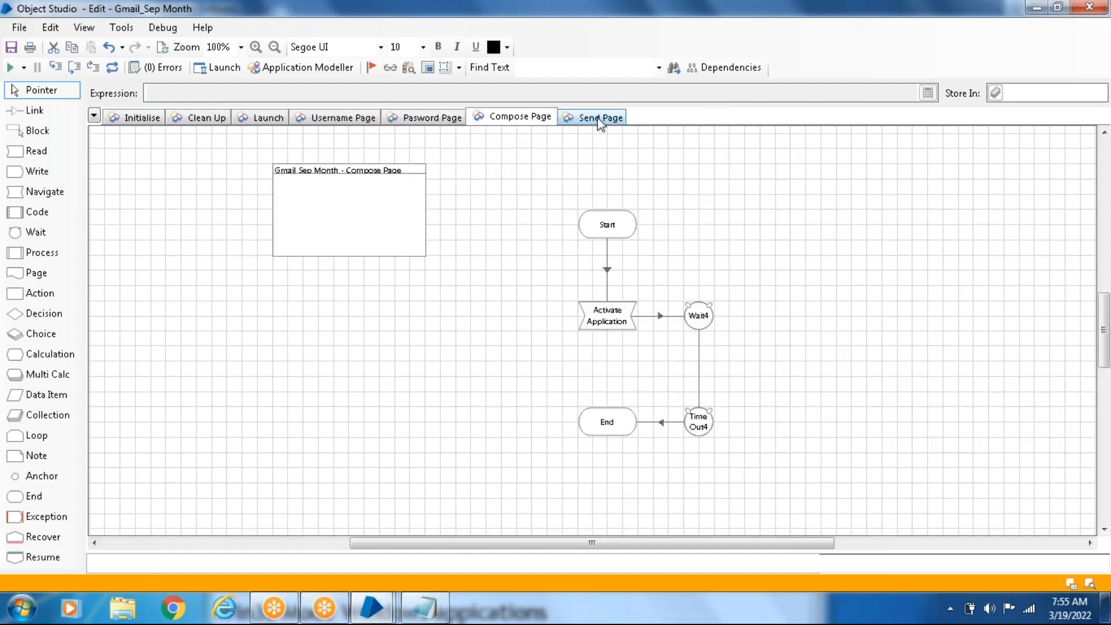
click(599, 119)
click(319, 120)
click(262, 119)
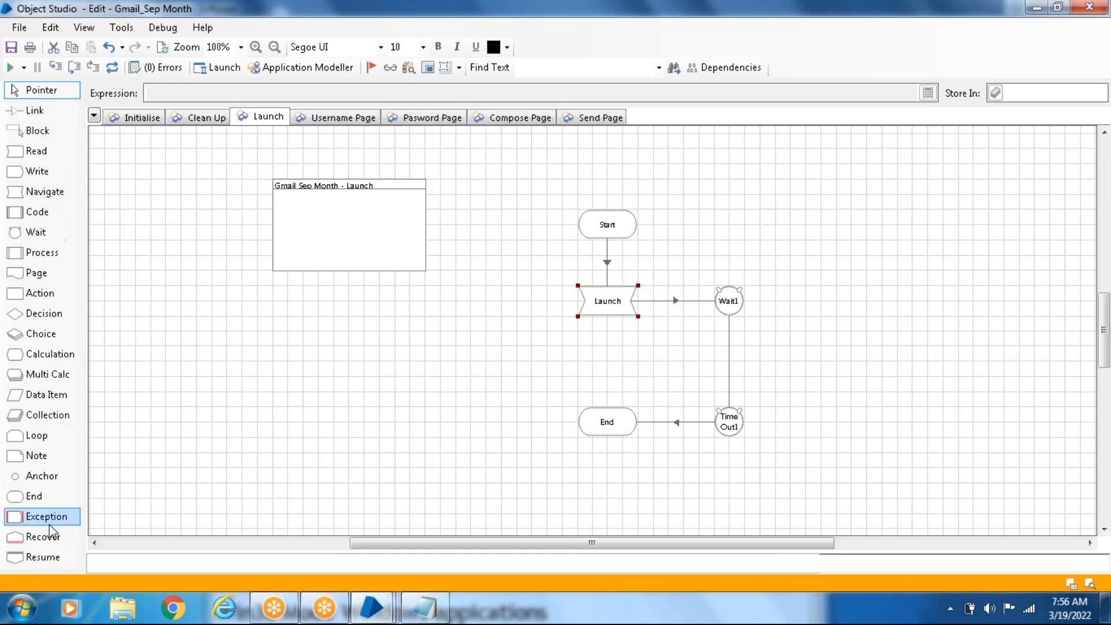
- Check the action list in the Launch stage's properties, and view the Username attributes in Application Modeller
double_click(605, 307)
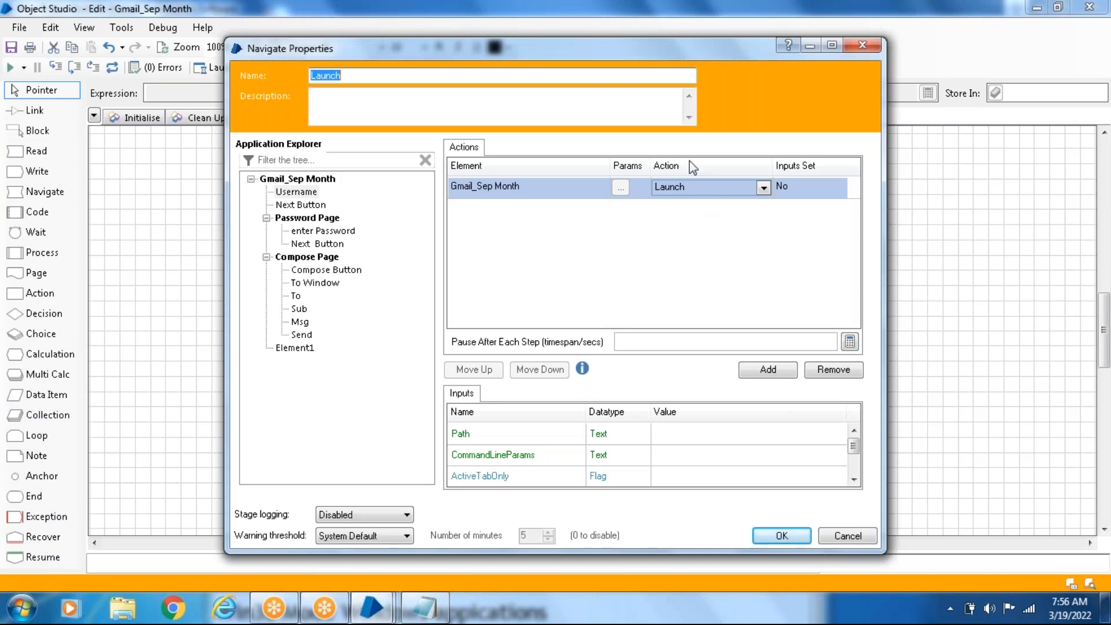
click(764, 188)
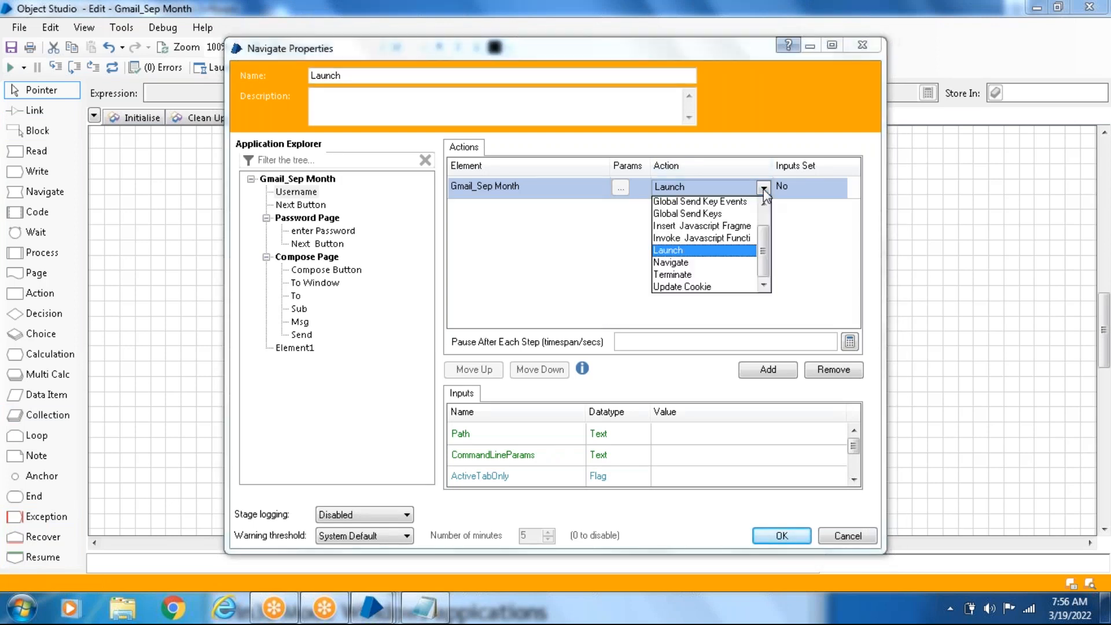
click(764, 189)
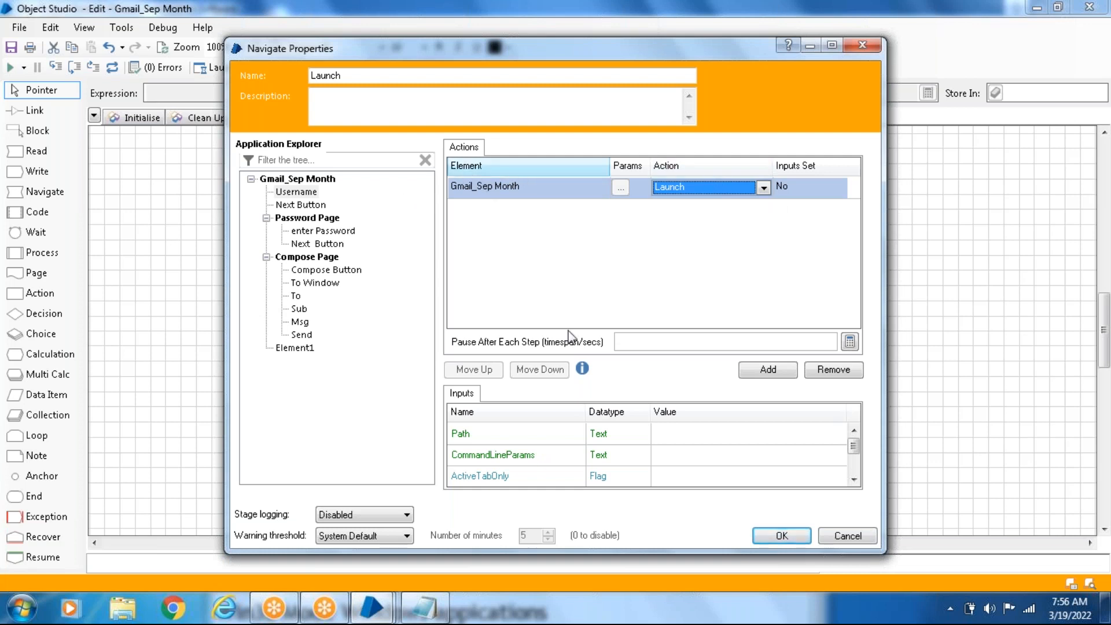
click(782, 534)
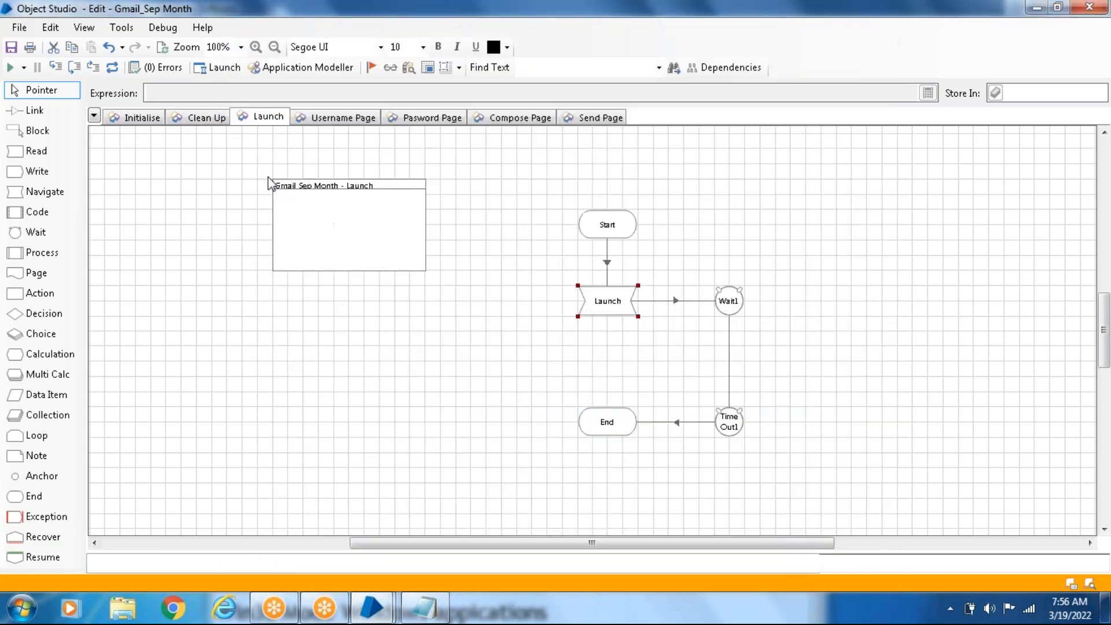
click(306, 68)
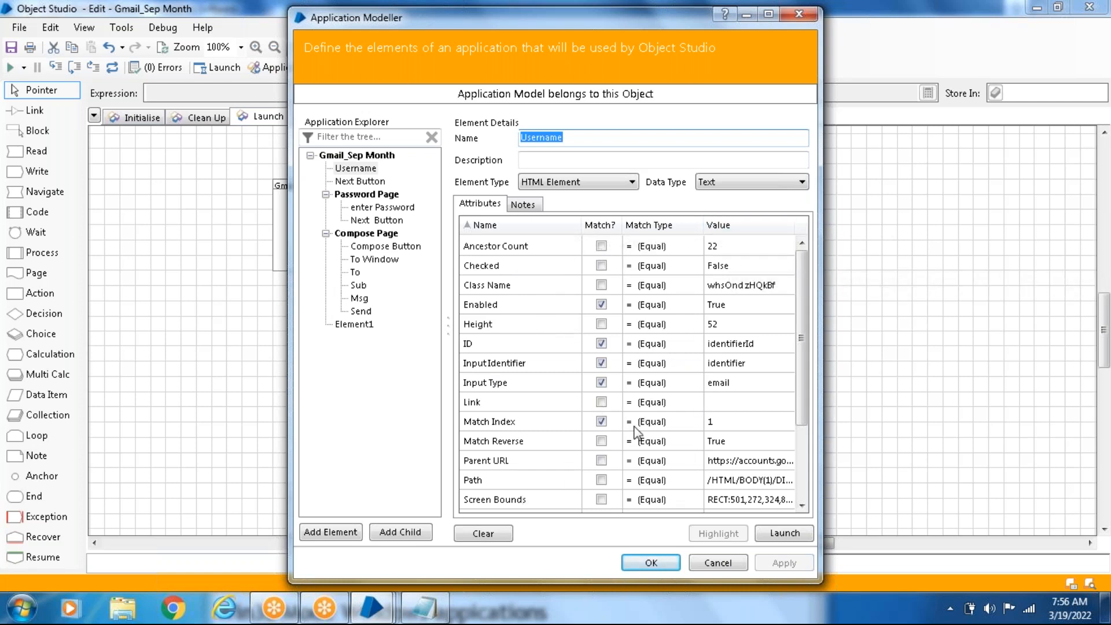
click(649, 570)
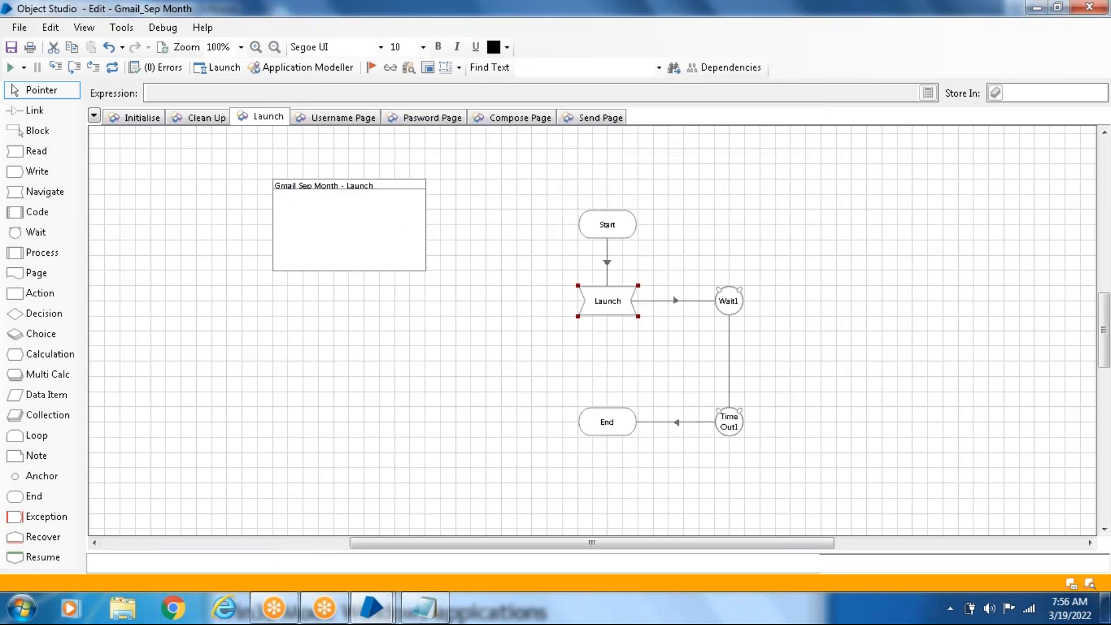
- Review the Pages-to-Attributes hierarchy in the Notepad notes and highlight the Application Modeller heading
click(425, 607)
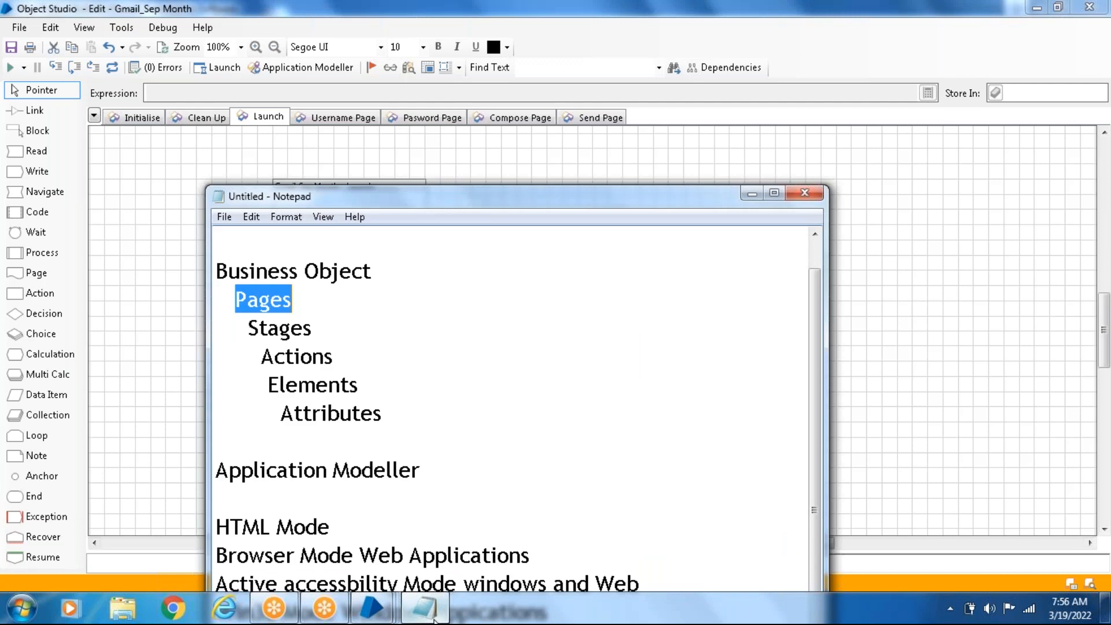
click(315, 334)
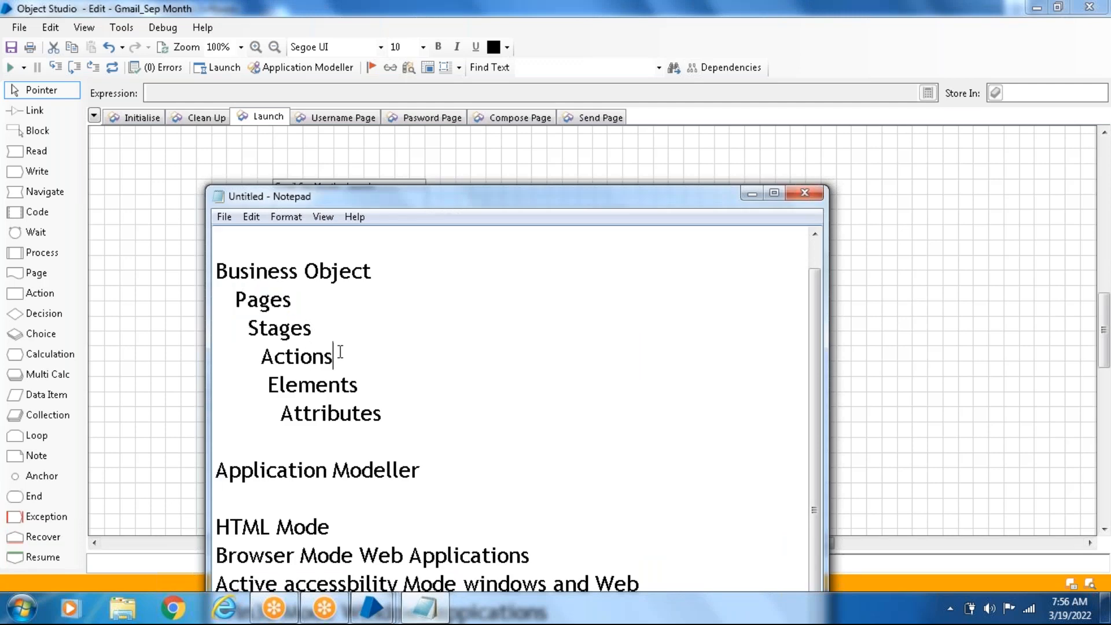
click(340, 352)
click(364, 383)
drag(380, 413, 235, 300)
click(501, 324)
drag(611, 199, 664, 123)
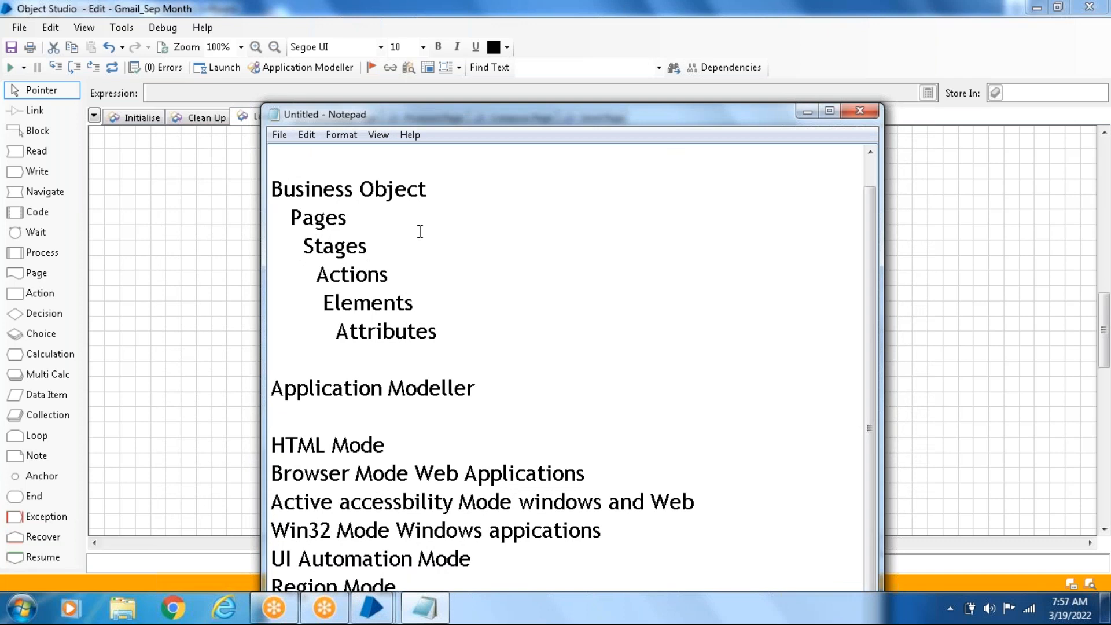
drag(581, 115, 581, 88)
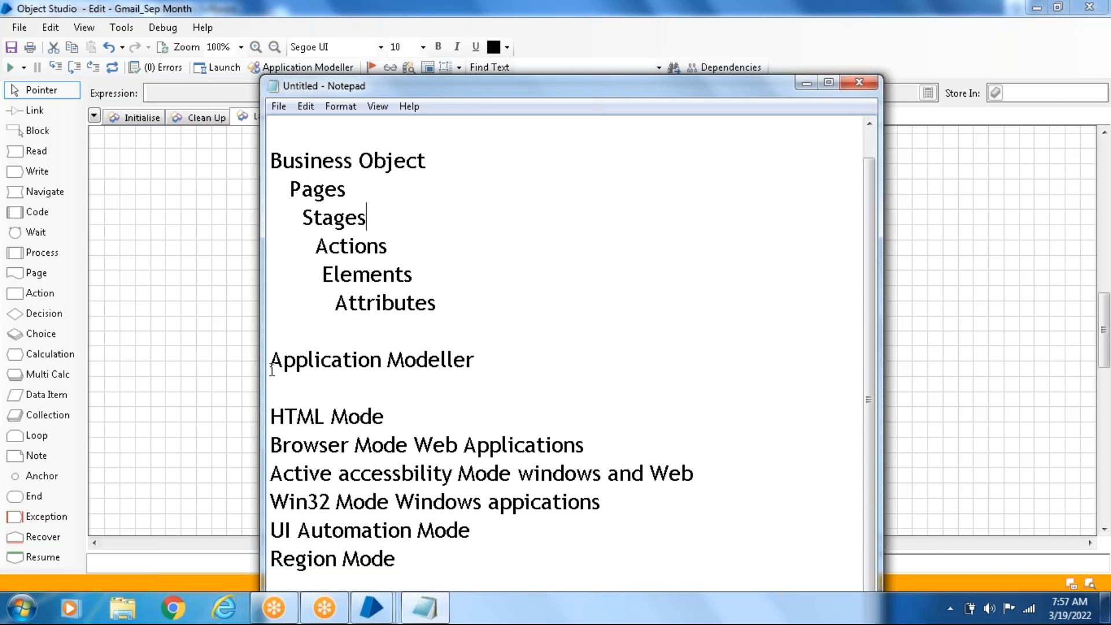
drag(270, 359, 496, 372)
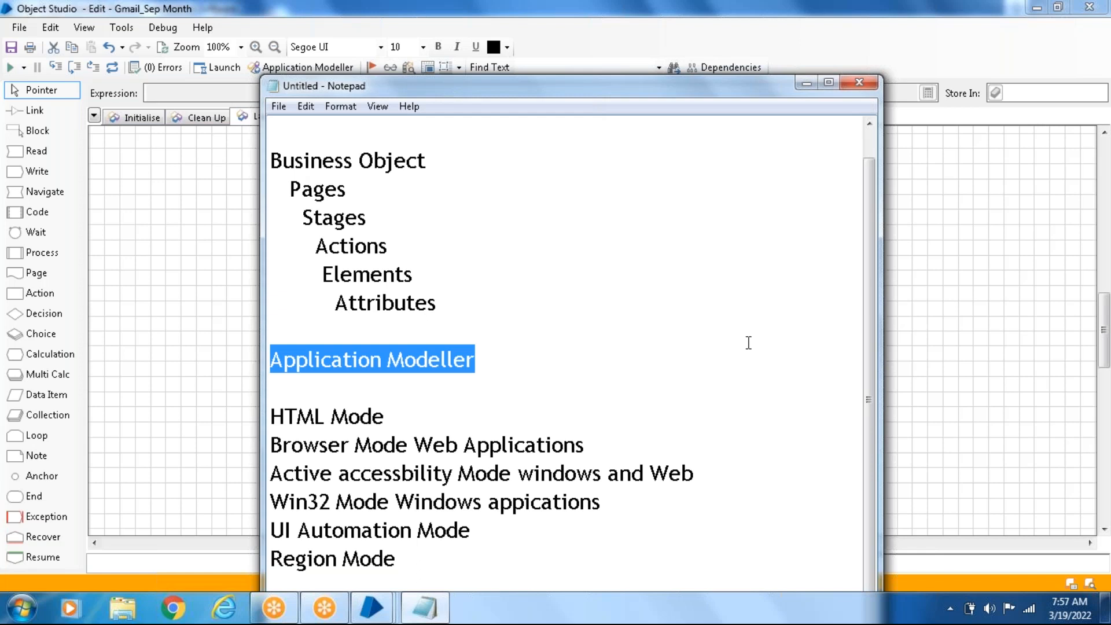
- Minimise the Notepad notes and launch the target application from Application Modeller in Object Studio
key(alt+Tab)
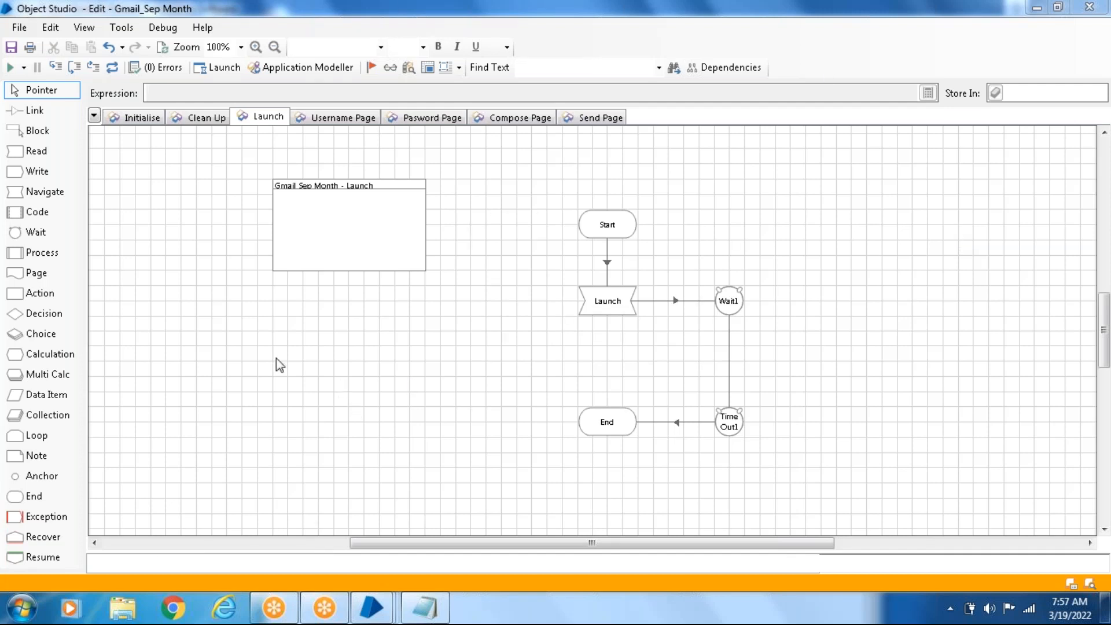
click(425, 620)
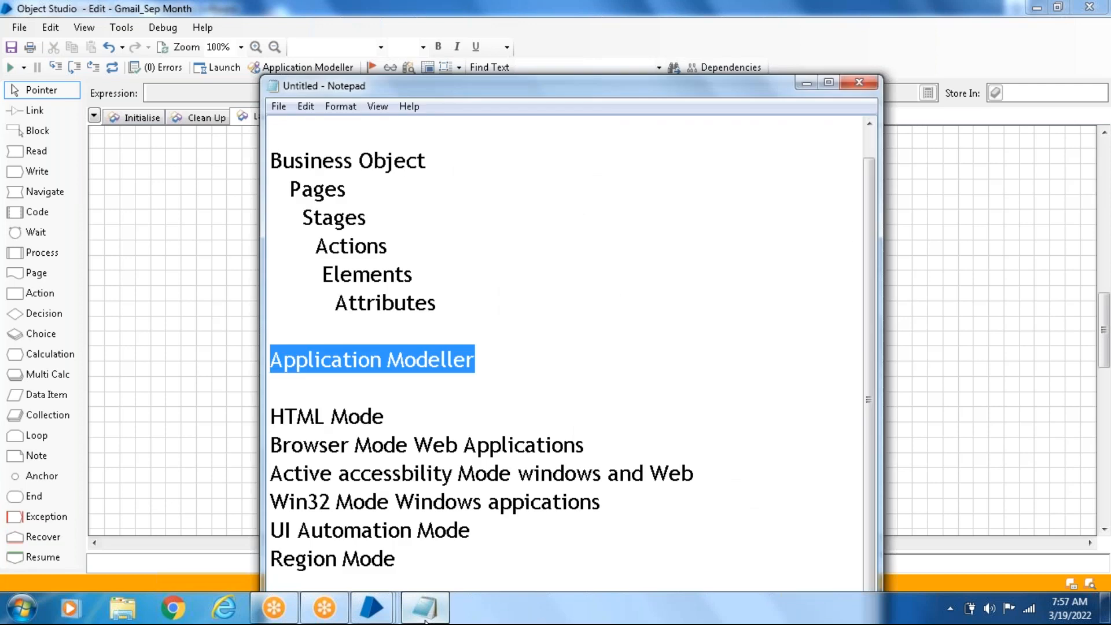
click(806, 83)
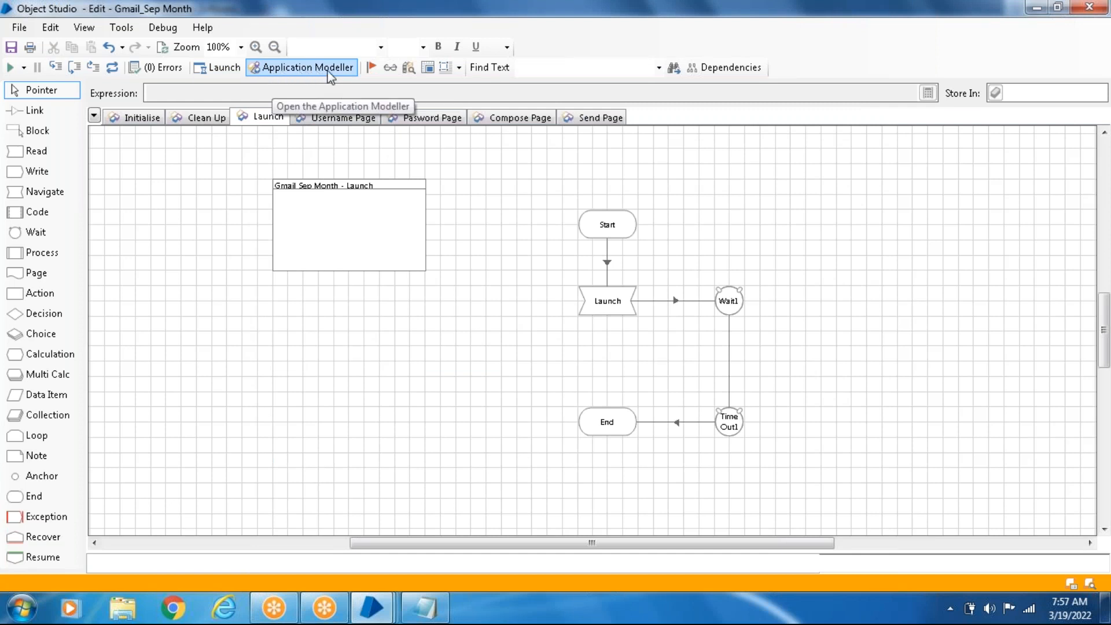
click(292, 70)
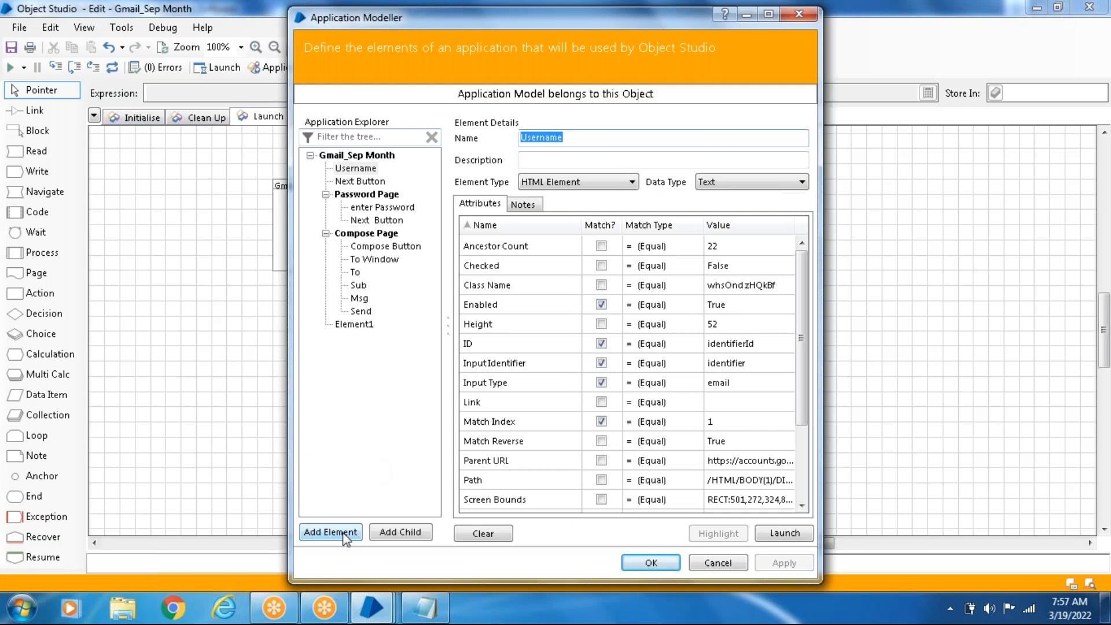
click(785, 533)
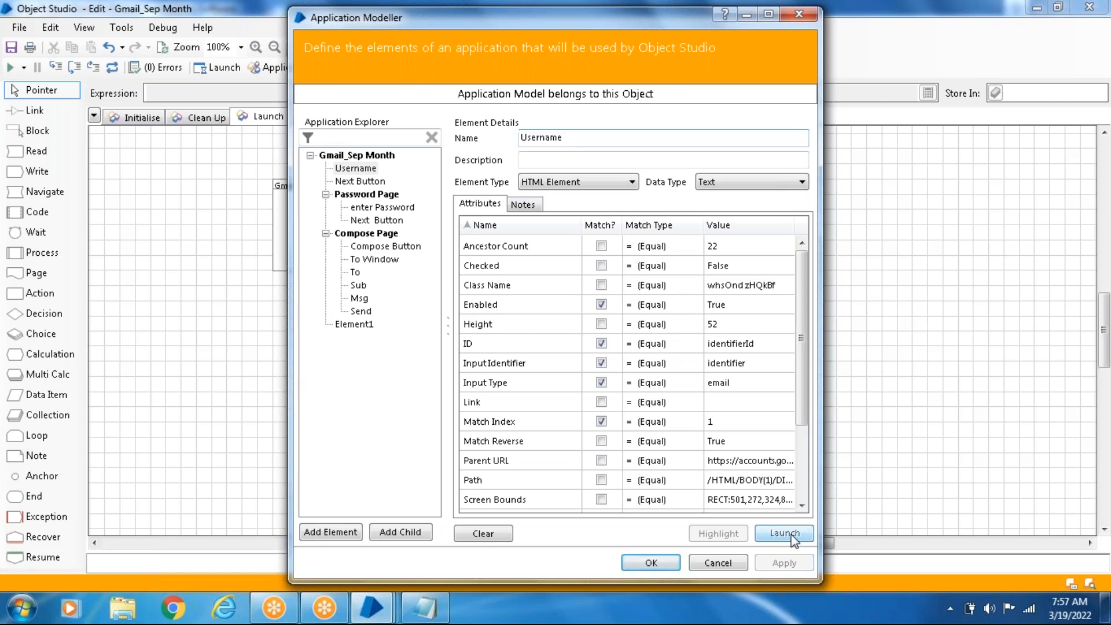
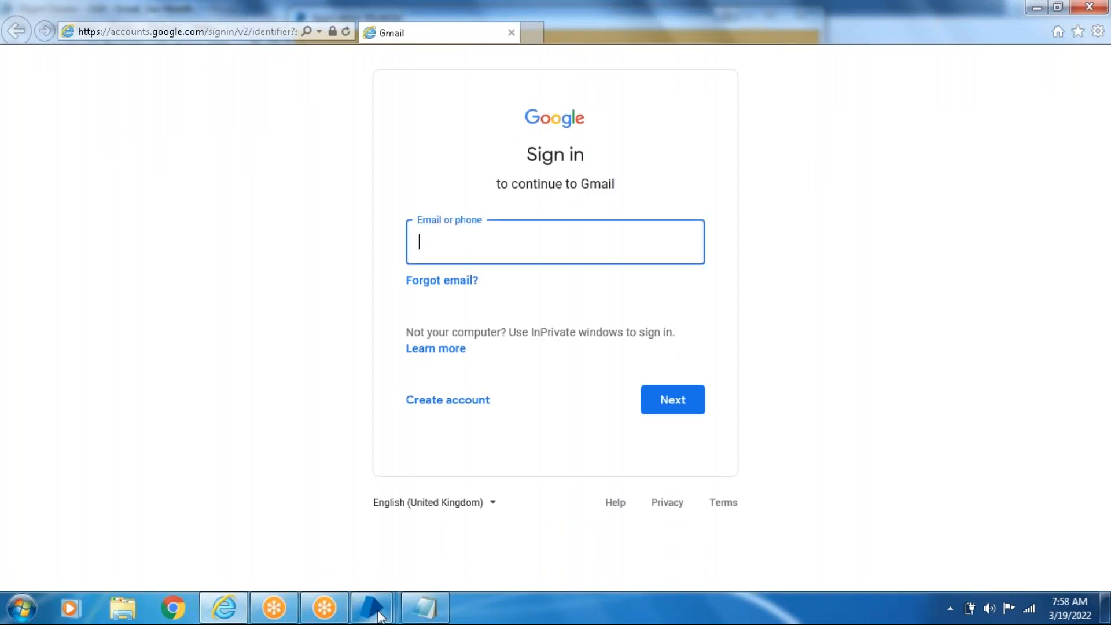
- Close the open Application Modeller window and reopen it from the Gmail_Sep Month object in Object Studio
mouse_move(381, 616)
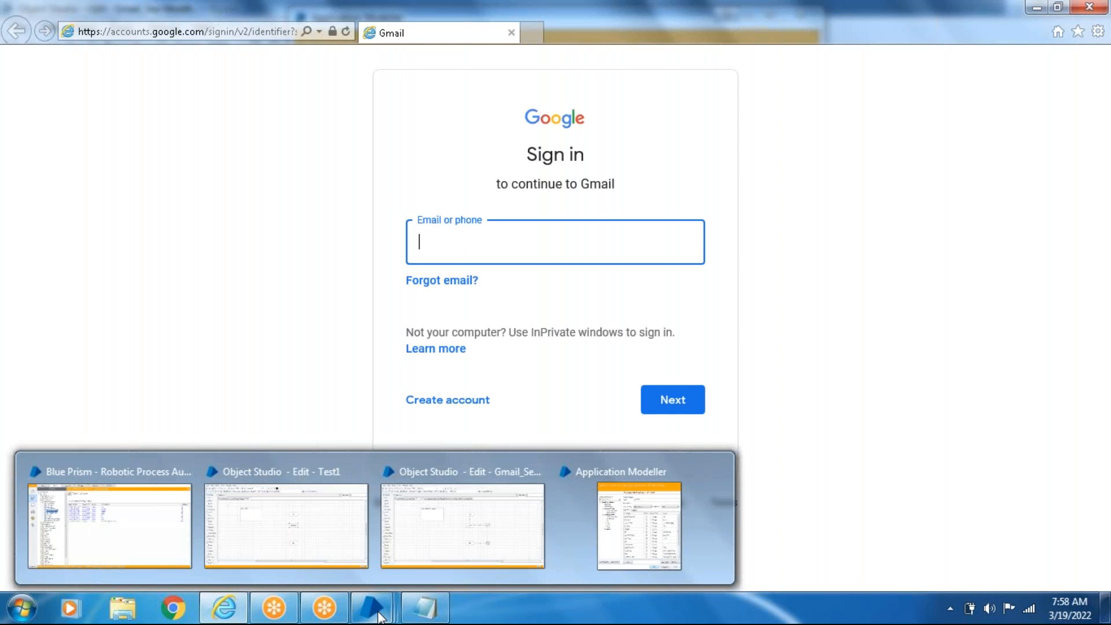
click(567, 530)
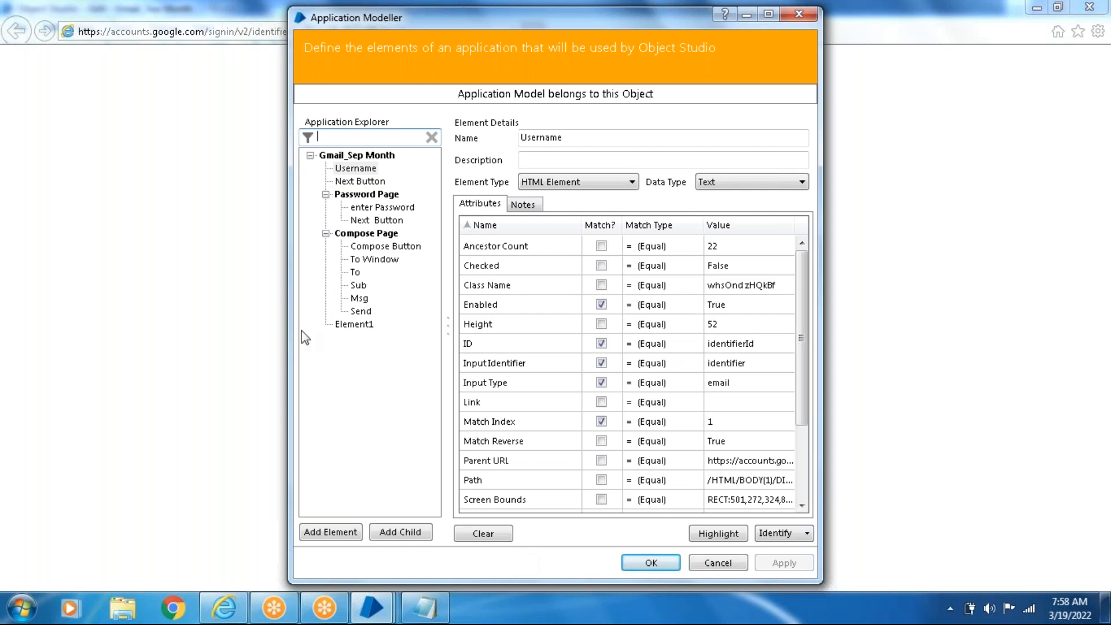
click(778, 536)
drag(322, 27, 60, 71)
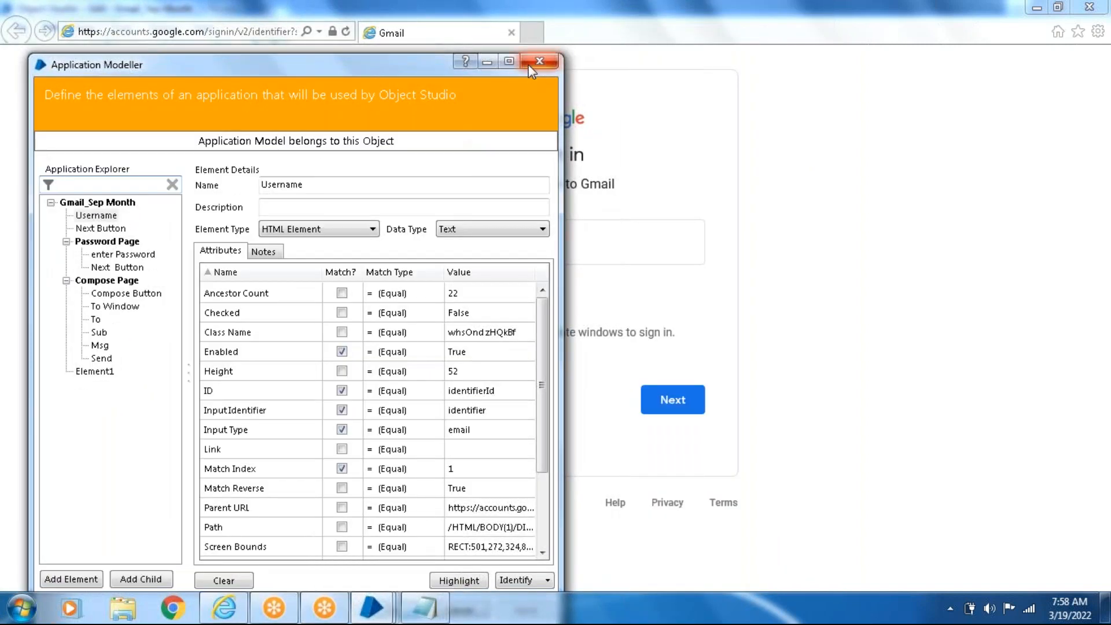
click(538, 71)
click(372, 608)
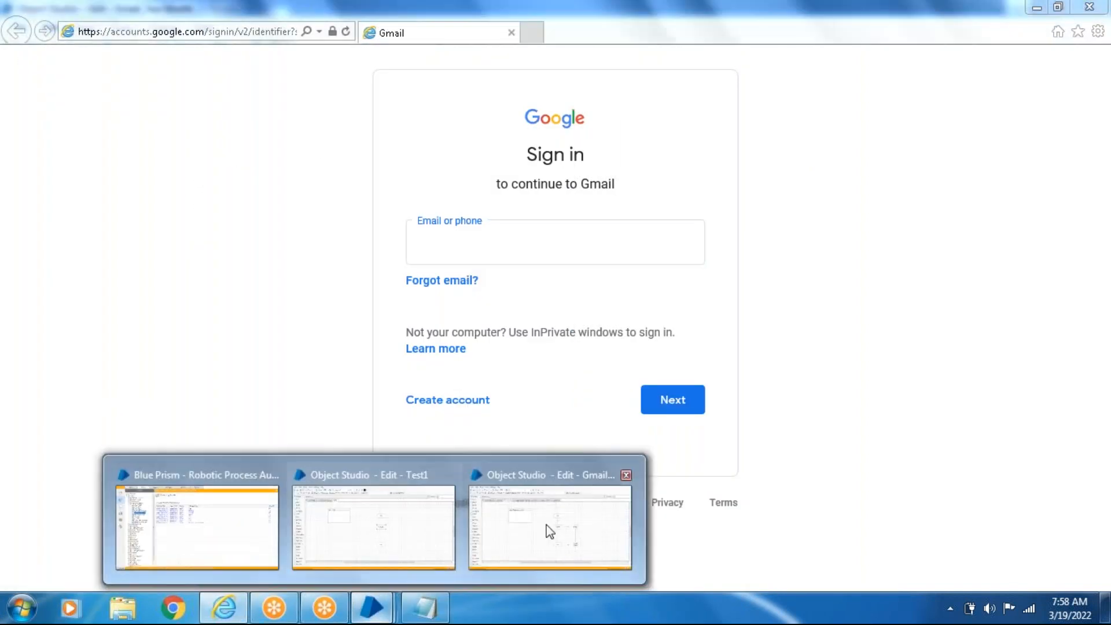
click(561, 528)
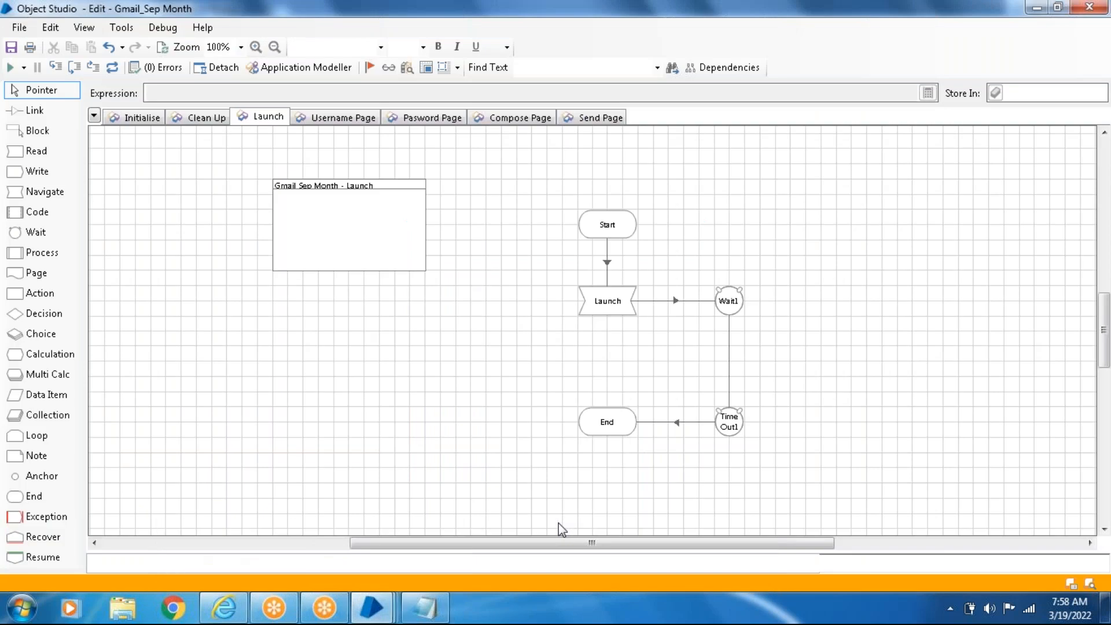
click(294, 70)
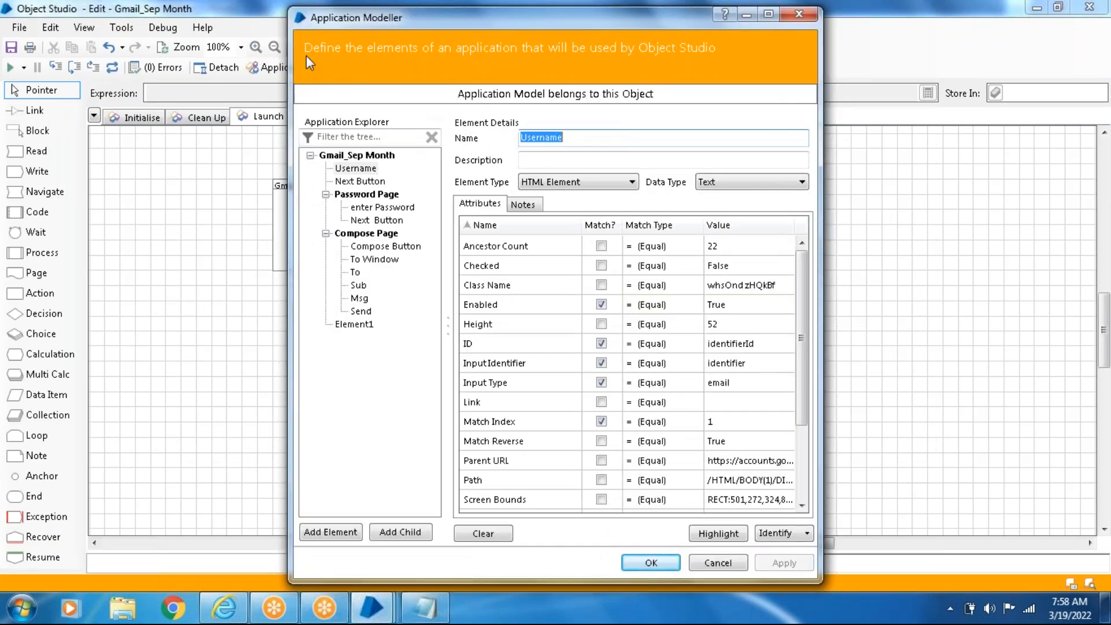
drag(319, 20, 304, 61)
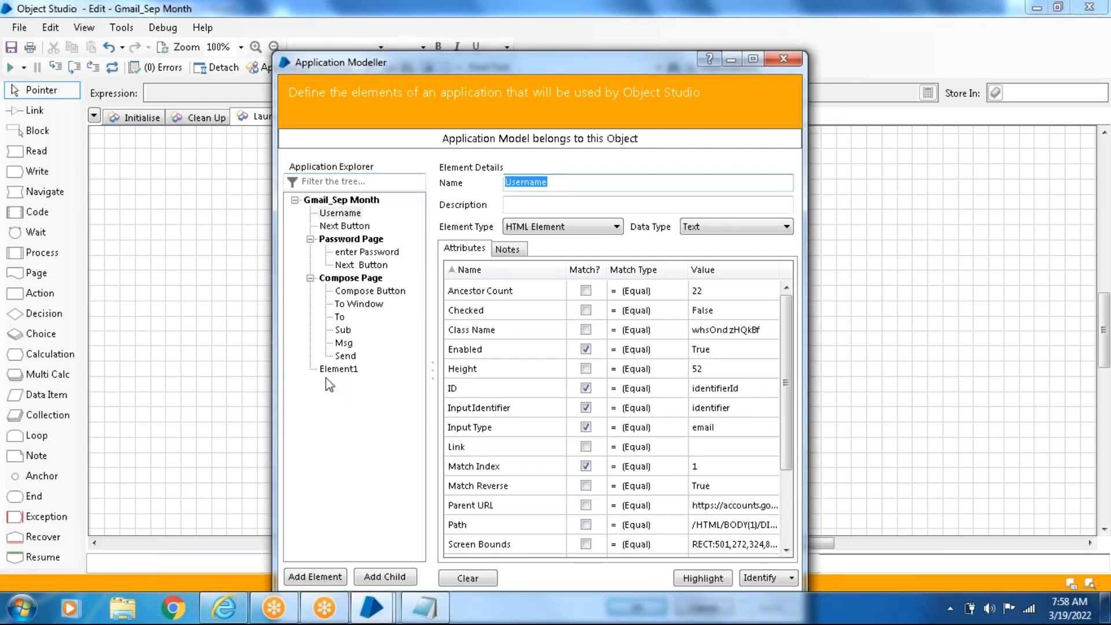
drag(515, 59, 506, 32)
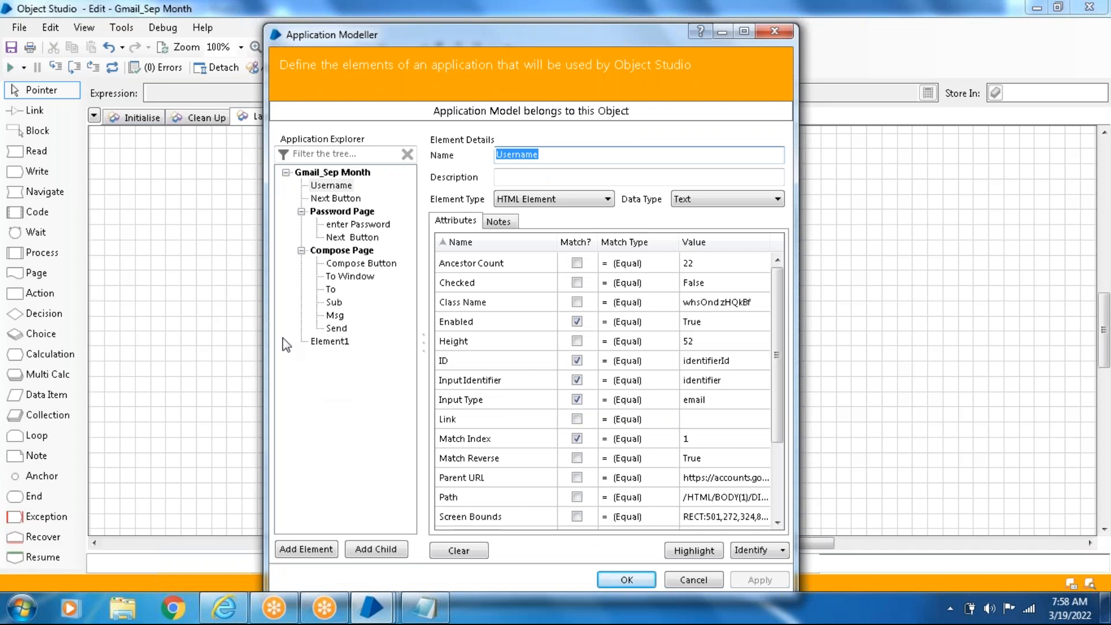
- Add a new element to the Gmail_Sep Month application model and name it "Textbox - Username"
click(305, 549)
click(336, 355)
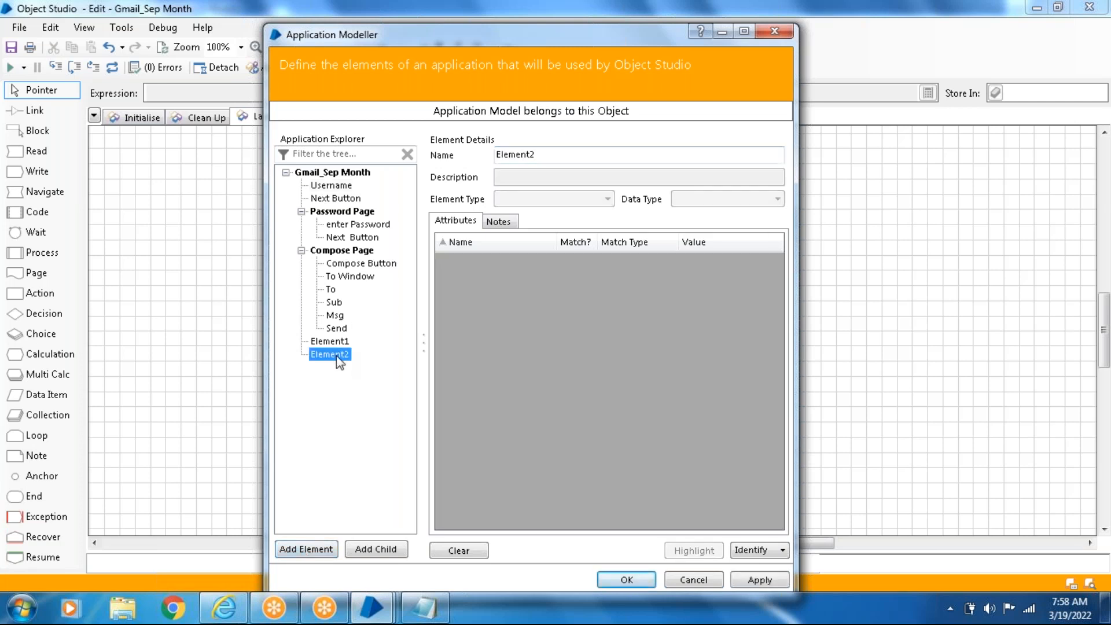
double_click(555, 154)
key(BackSpace)
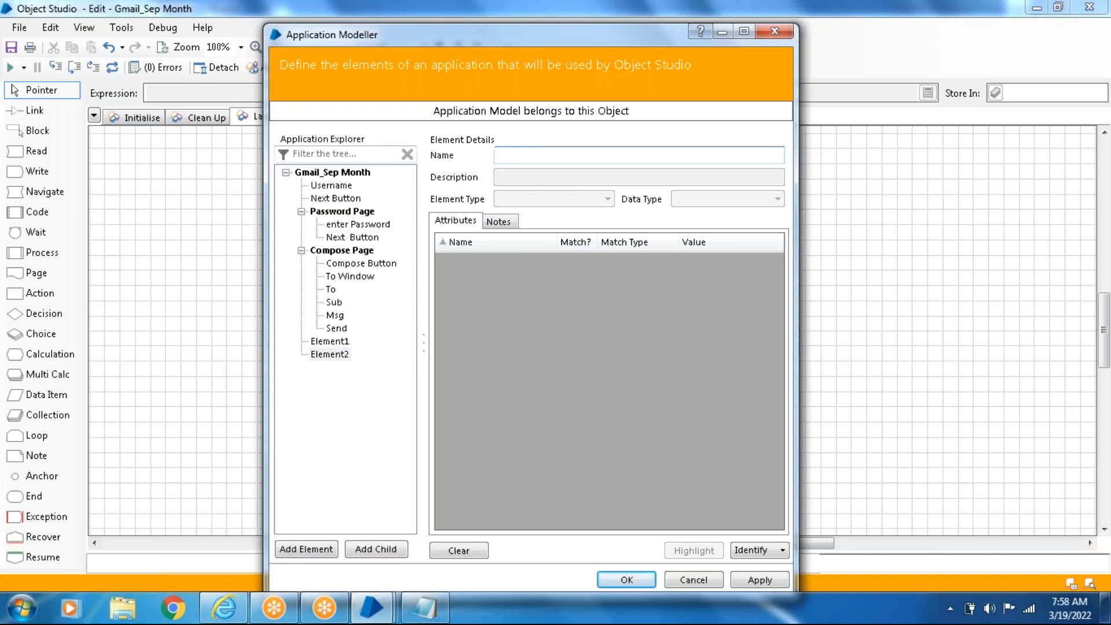
text(testbox)
drag(529, 154, 497, 154)
text(Textbox - Username)
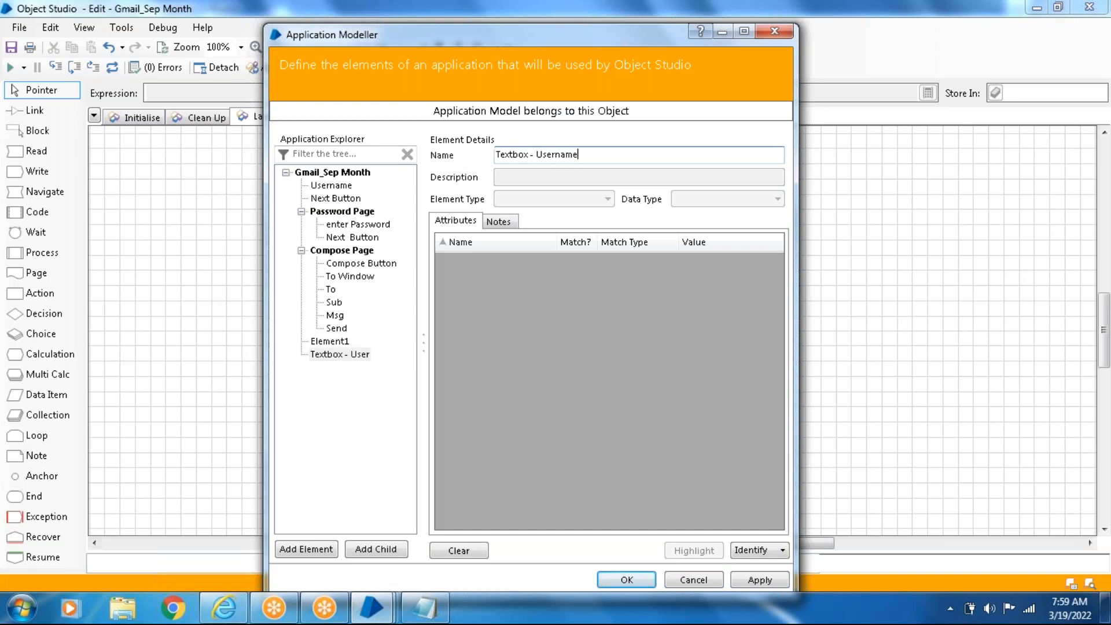
- Check the Gmail sign-in page and start the Identification Tool for the Textbox - Username element
click(224, 608)
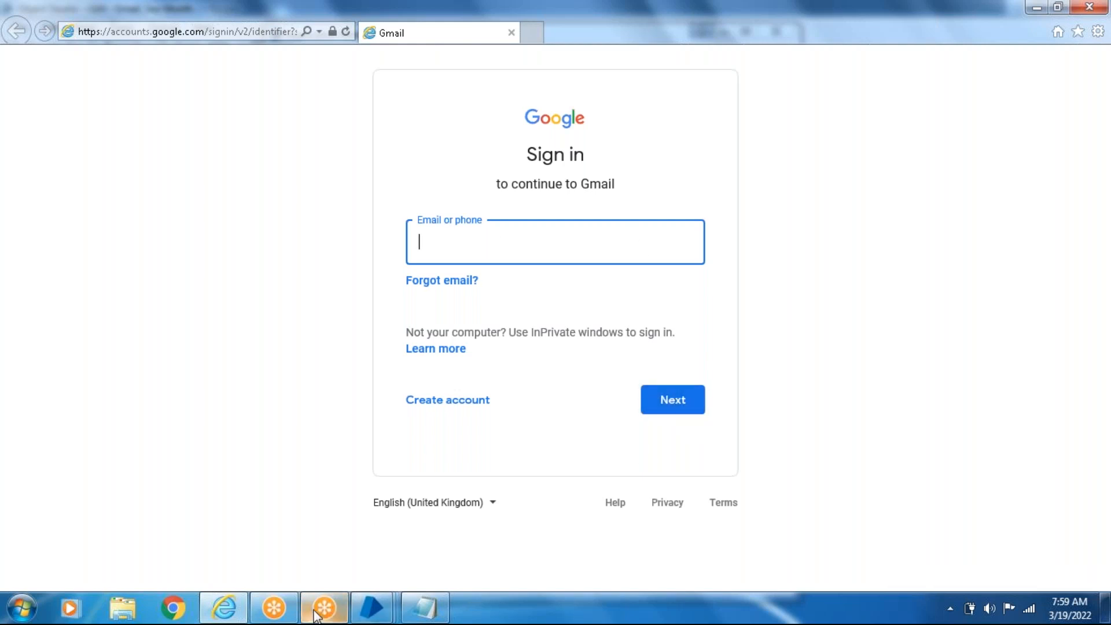
mouse_move(381, 604)
click(633, 555)
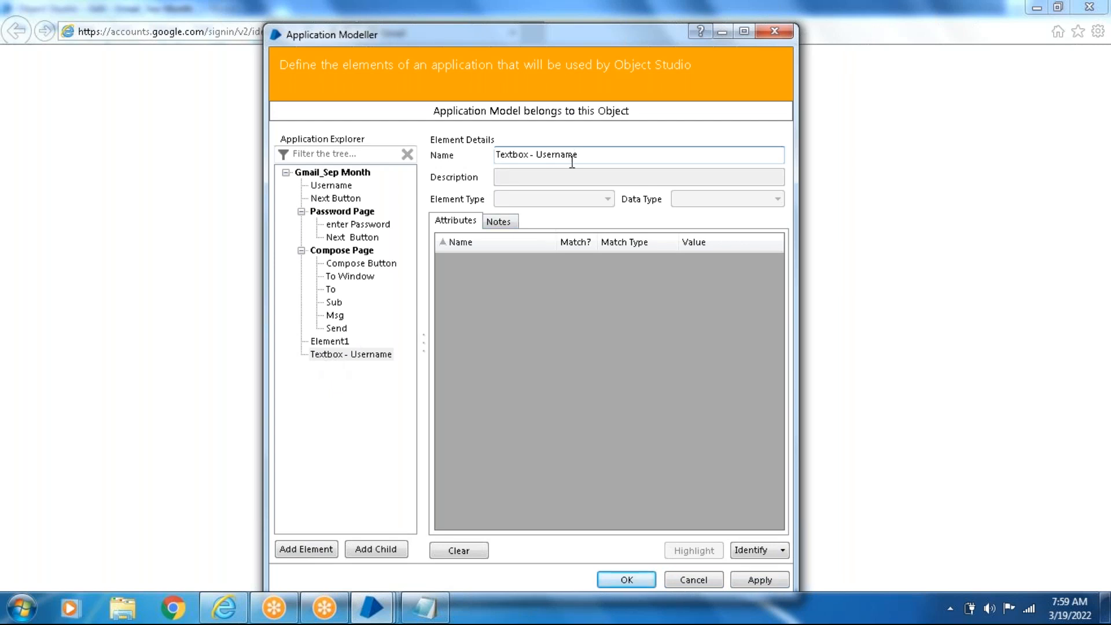
click(760, 555)
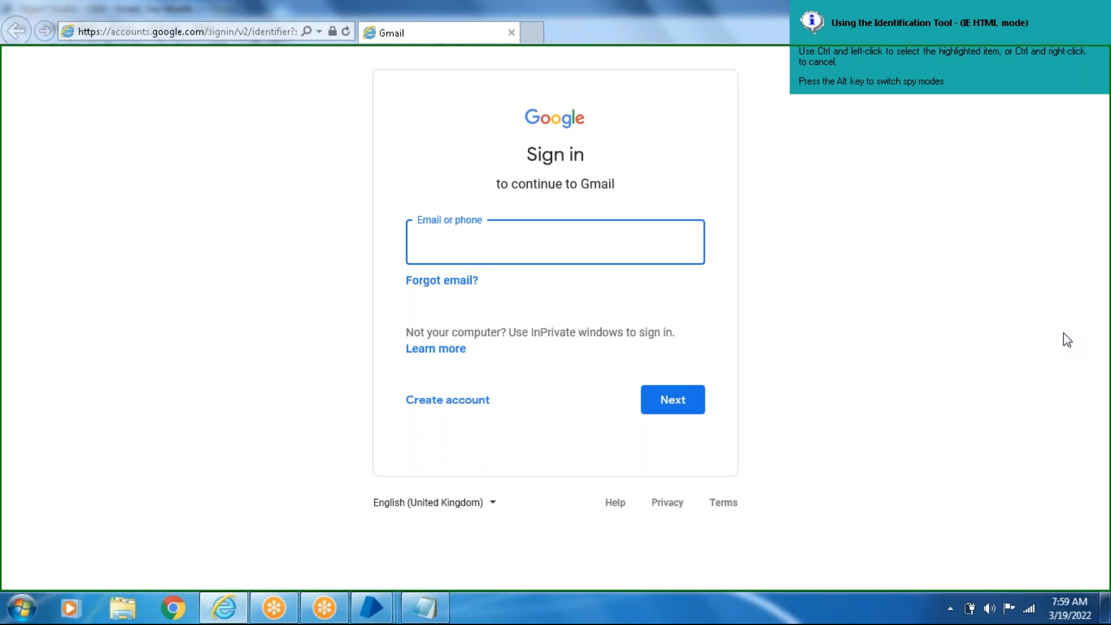
- Review the spy modes listed in the Notepad notes and cycle the Identification Tool through all modes back to IE HTML
click(427, 612)
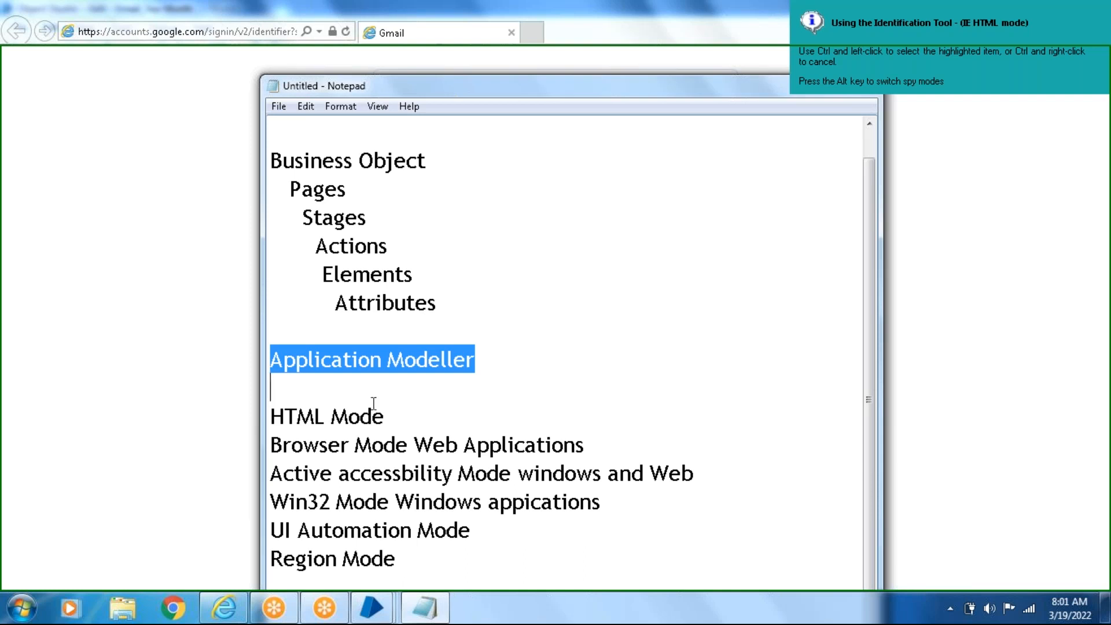
click(68, 309)
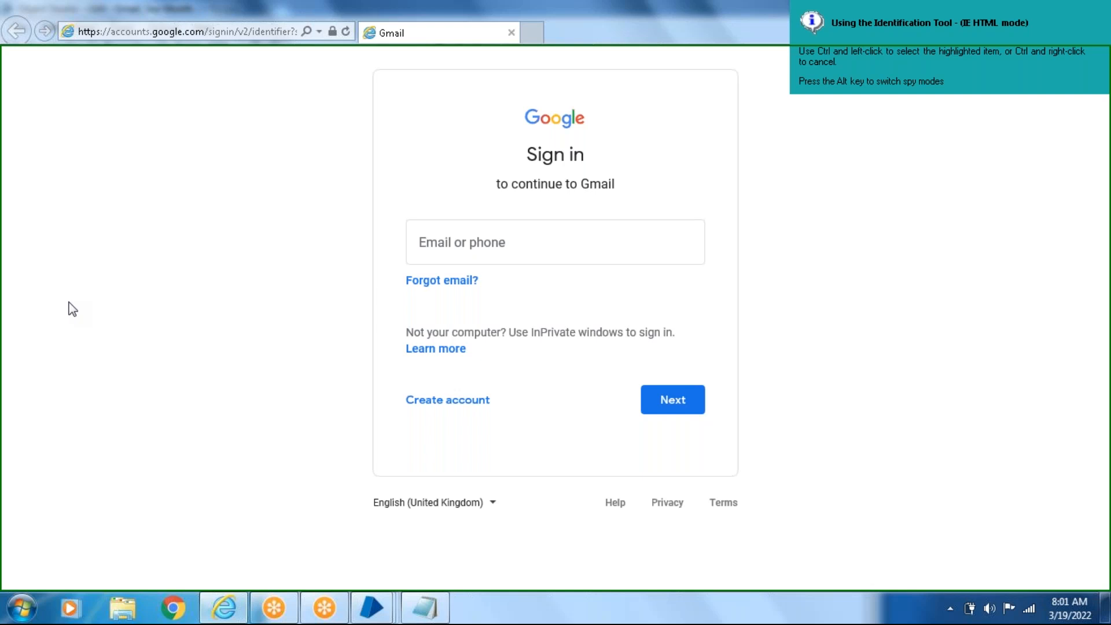
key(alt)
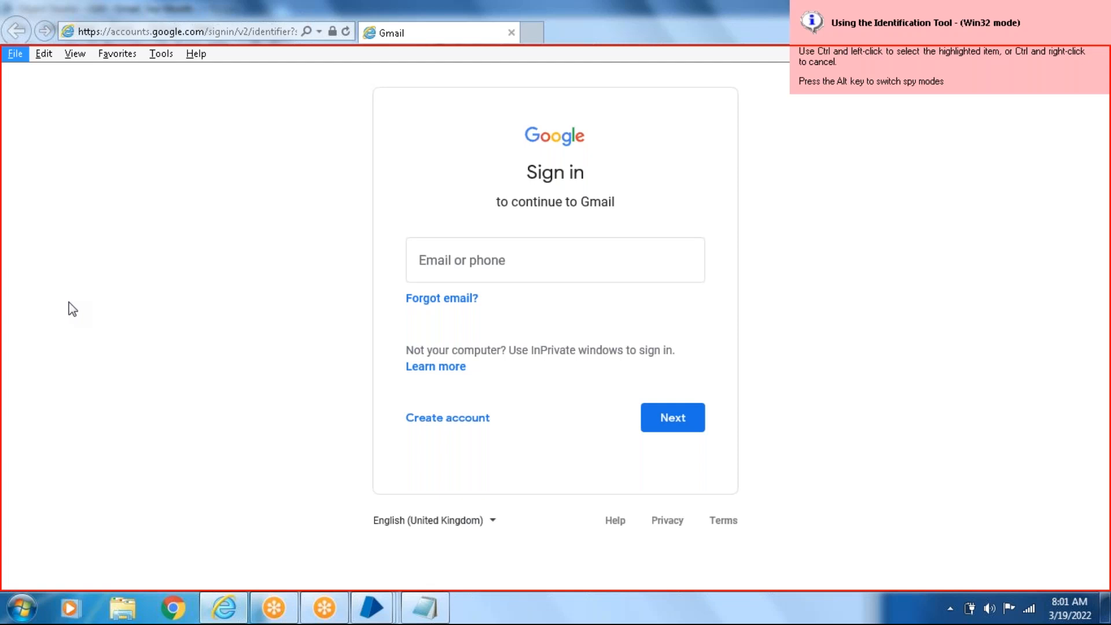
key(alt)
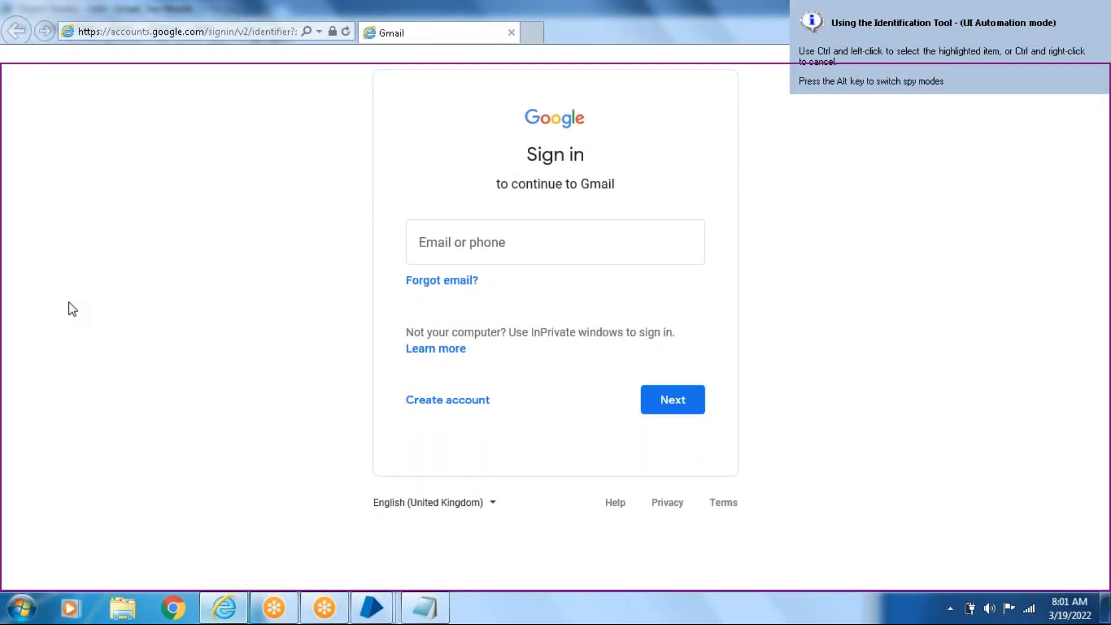
key(alt)
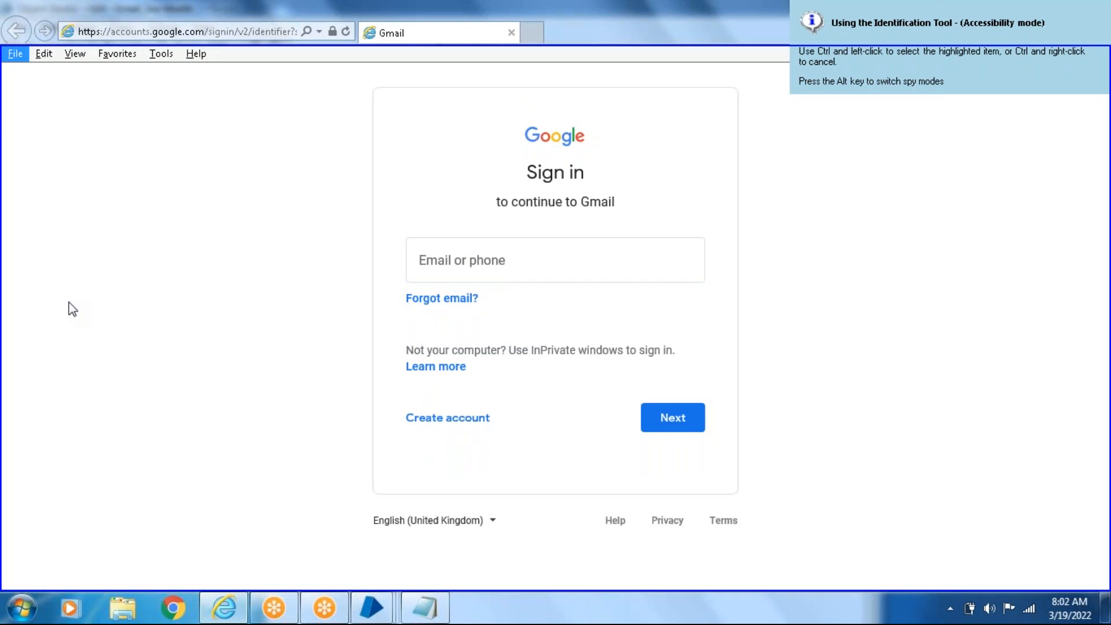
key(alt)
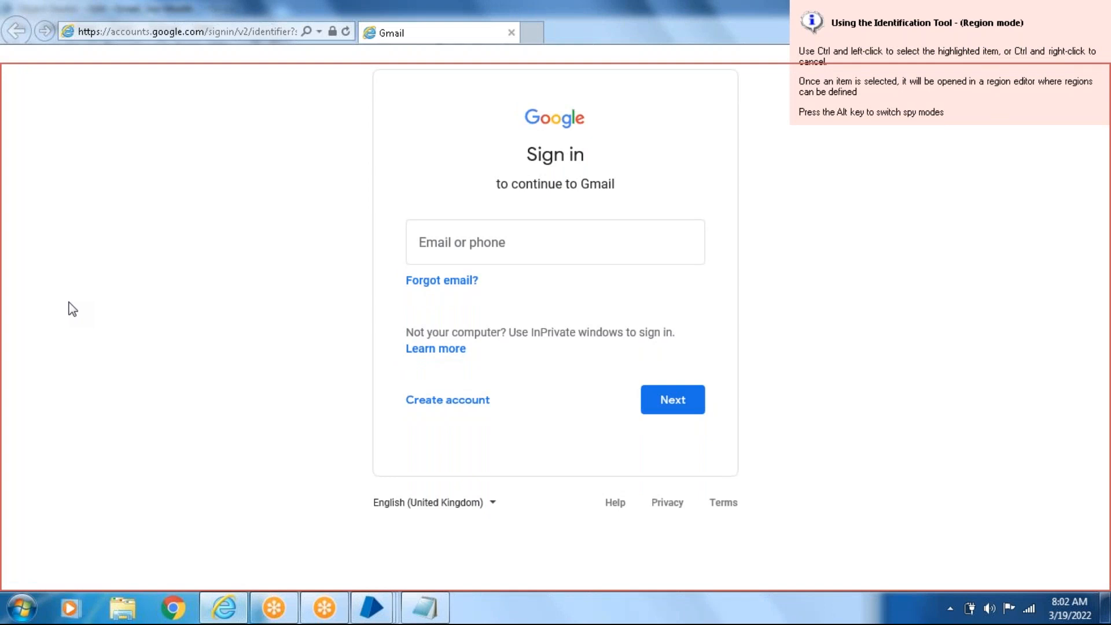
key(alt)
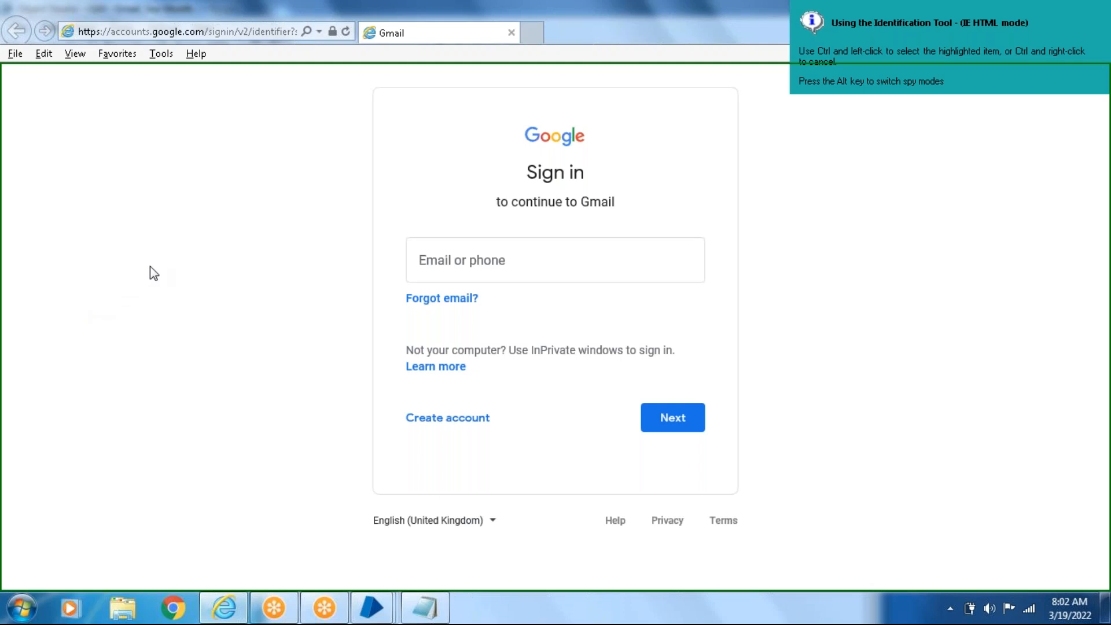
- Identify the Email or phone field in IE HTML mode for Textbox - Username and return to Application Modeller
ctrl+click(533, 249)
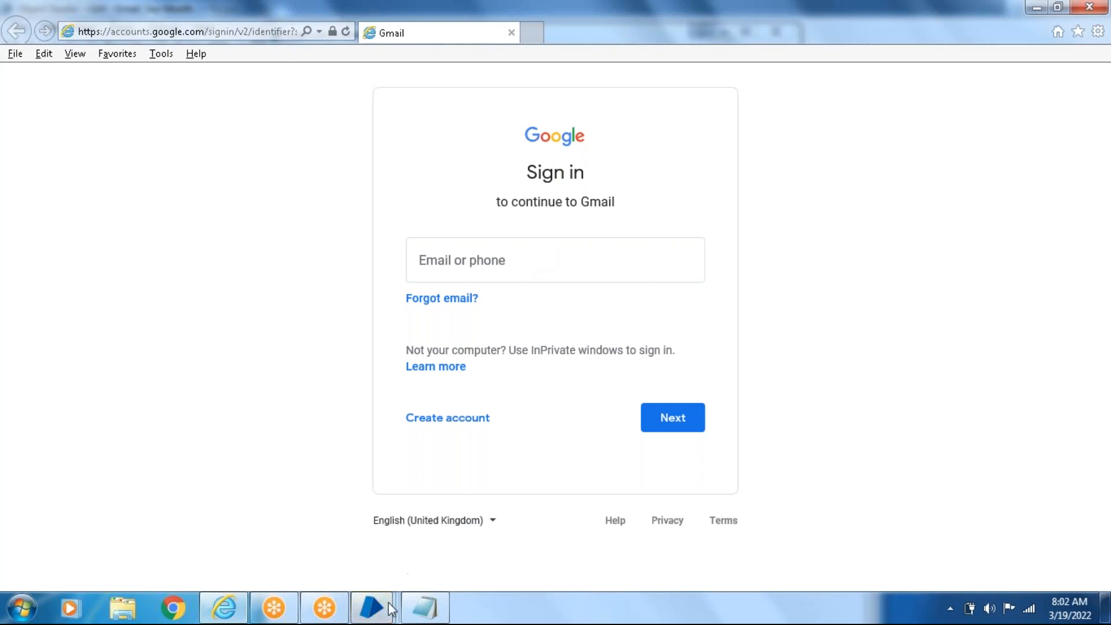
mouse_move(388, 605)
click(655, 508)
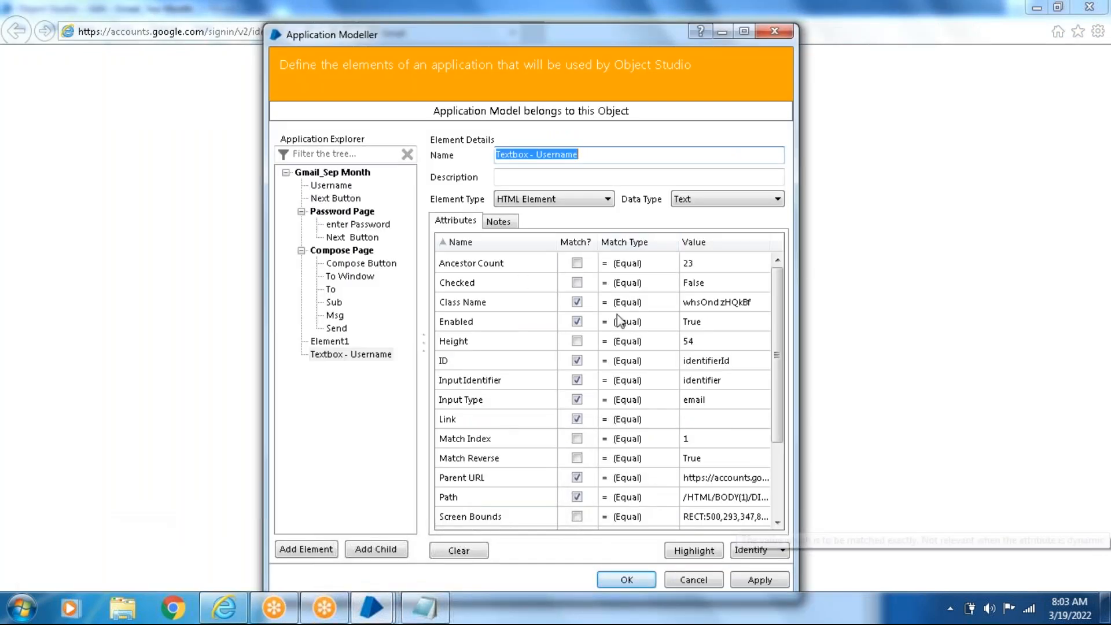
- Apply the Textbox - Username element with its attributes sorted by match status, and highlight it on the sign-in page
click(575, 244)
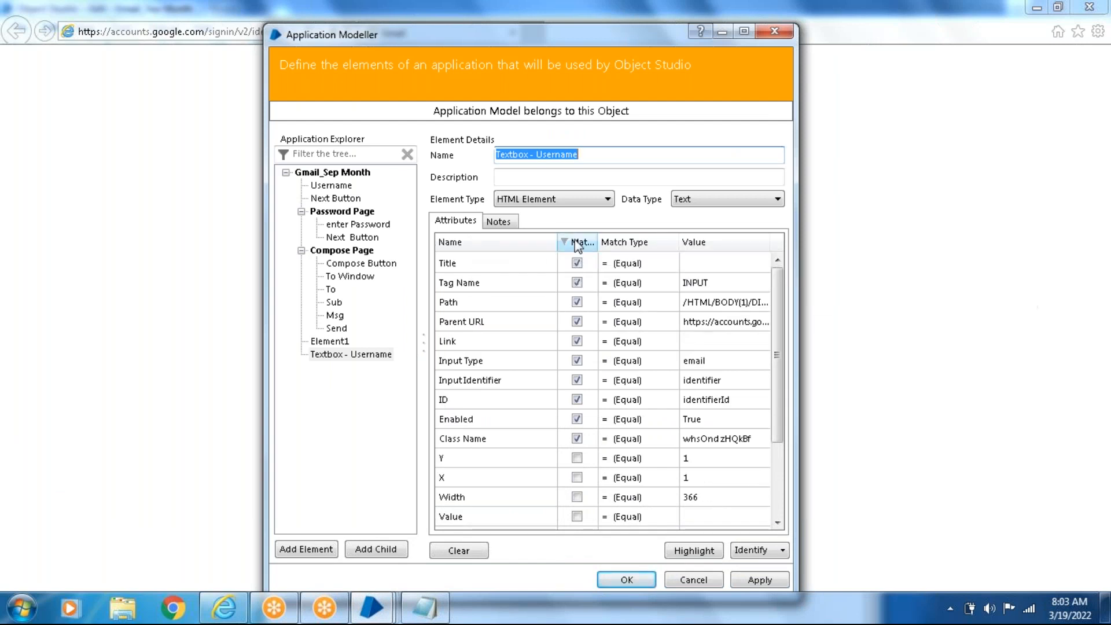
click(576, 242)
click(757, 582)
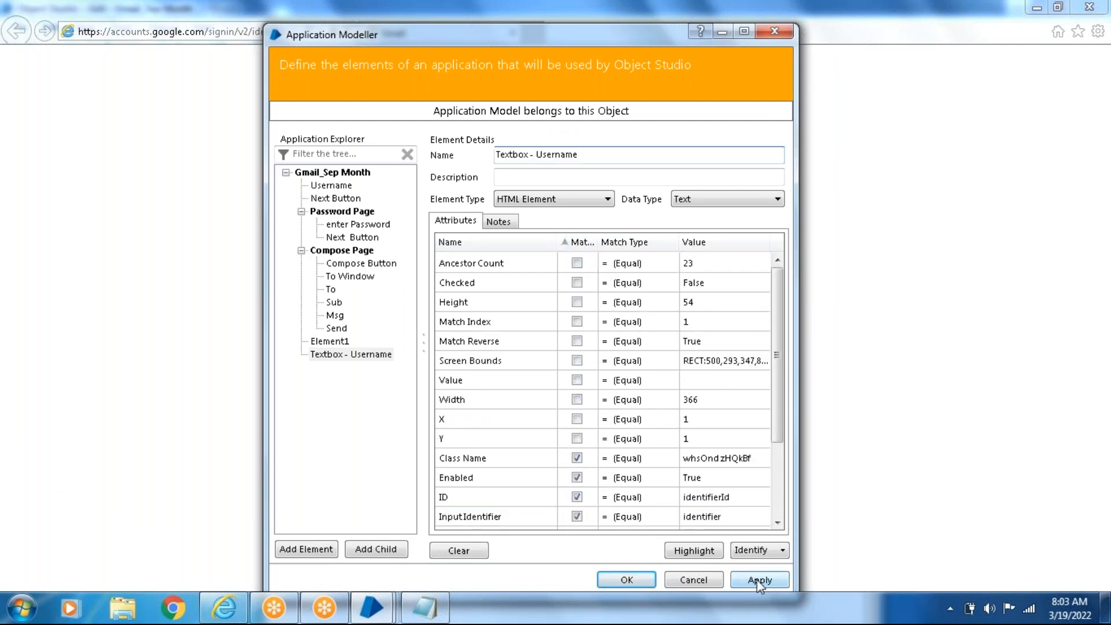
click(707, 550)
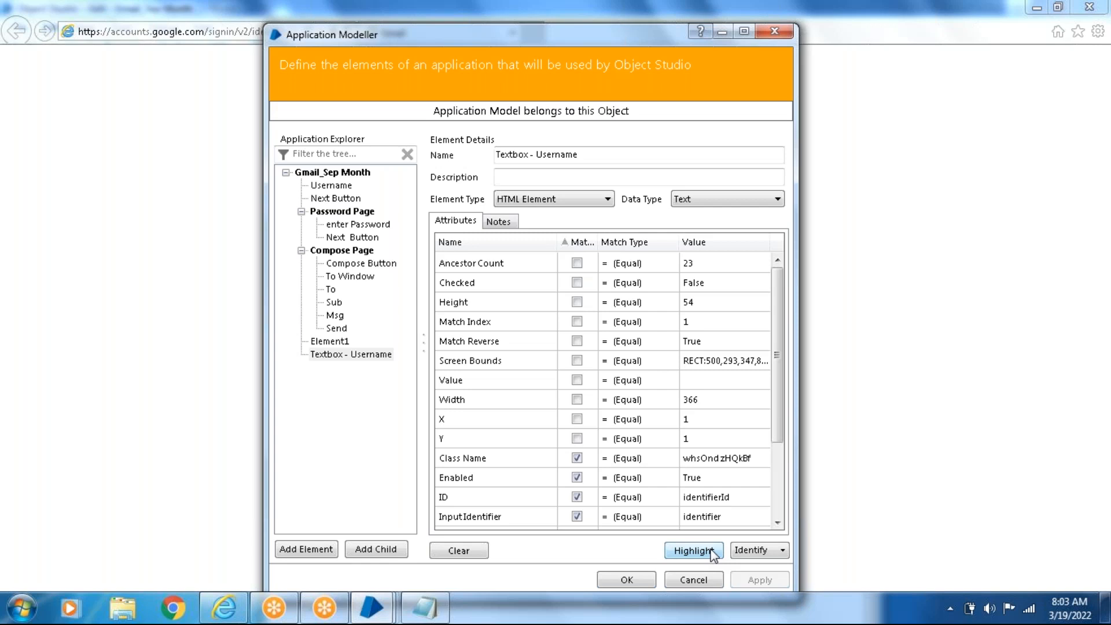
- Add another element for the sign-in page's Next button and name it "Button - Next"
click(291, 551)
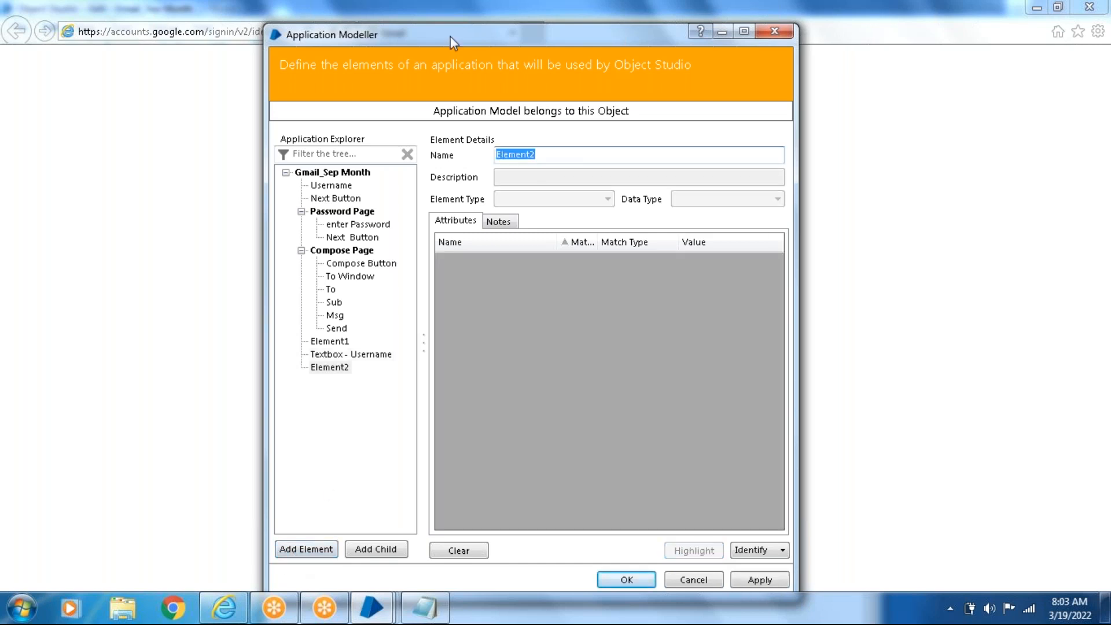
drag(450, 36, 220, 38)
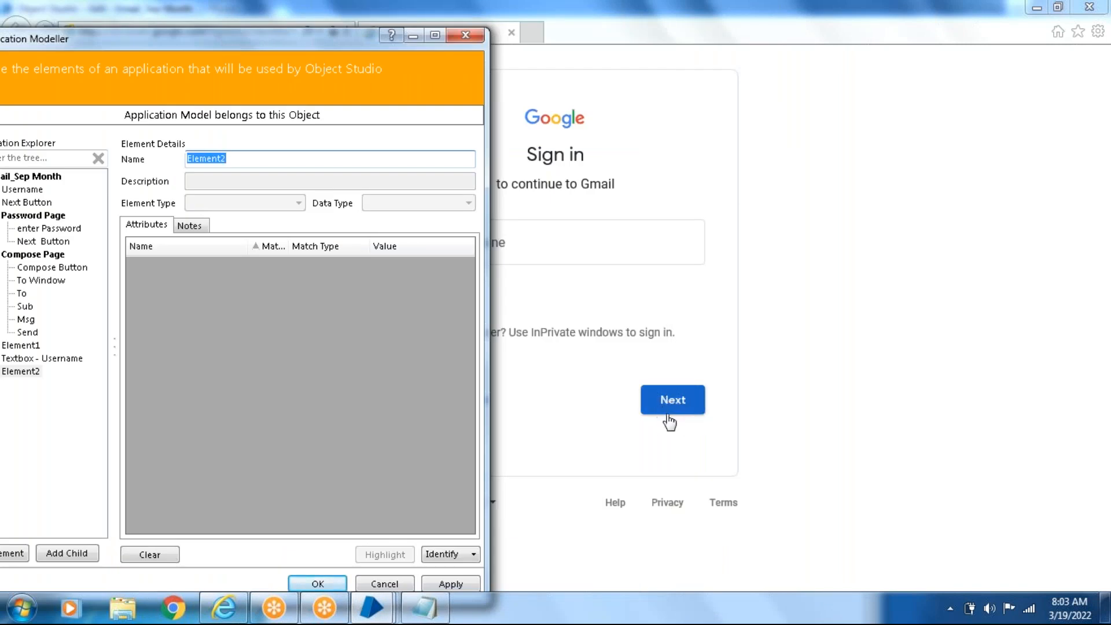
drag(135, 43, 283, 58)
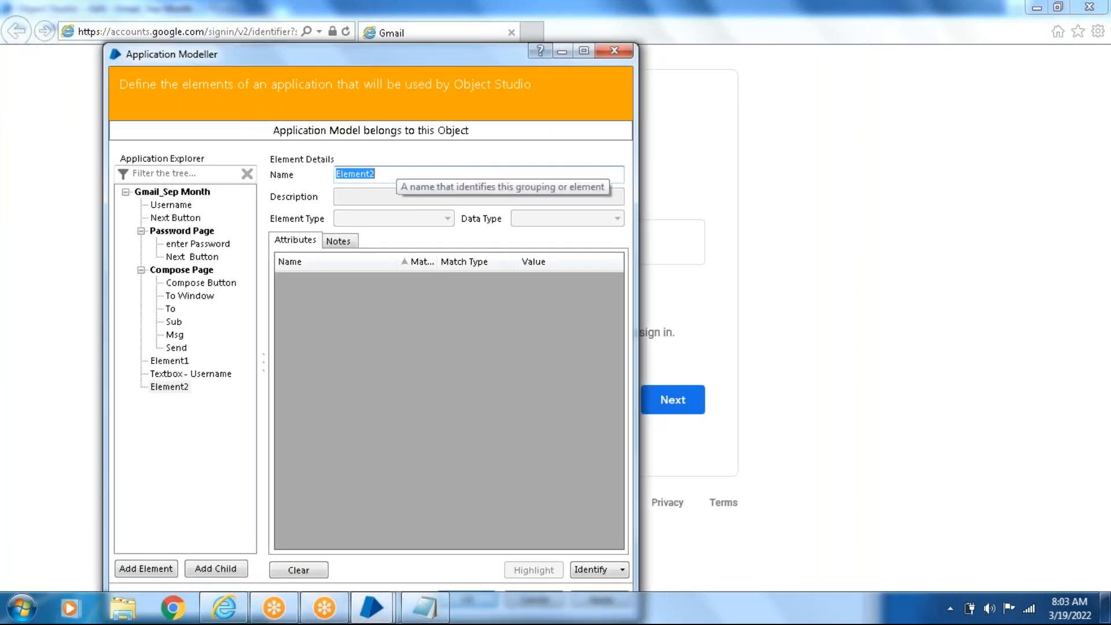
key(BackSpace)
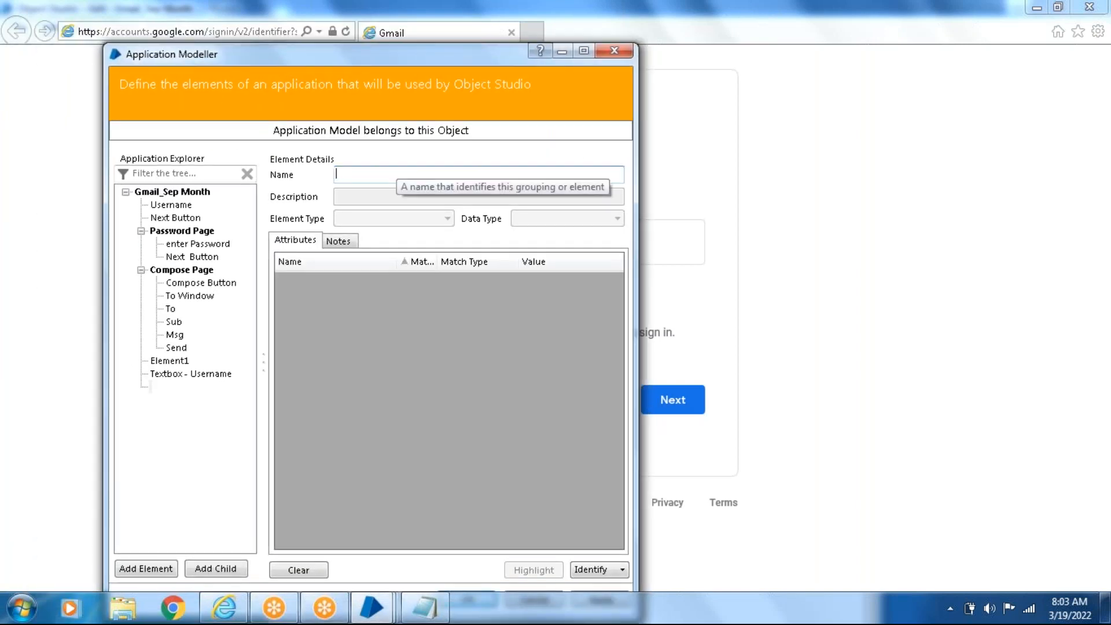
text(Button)
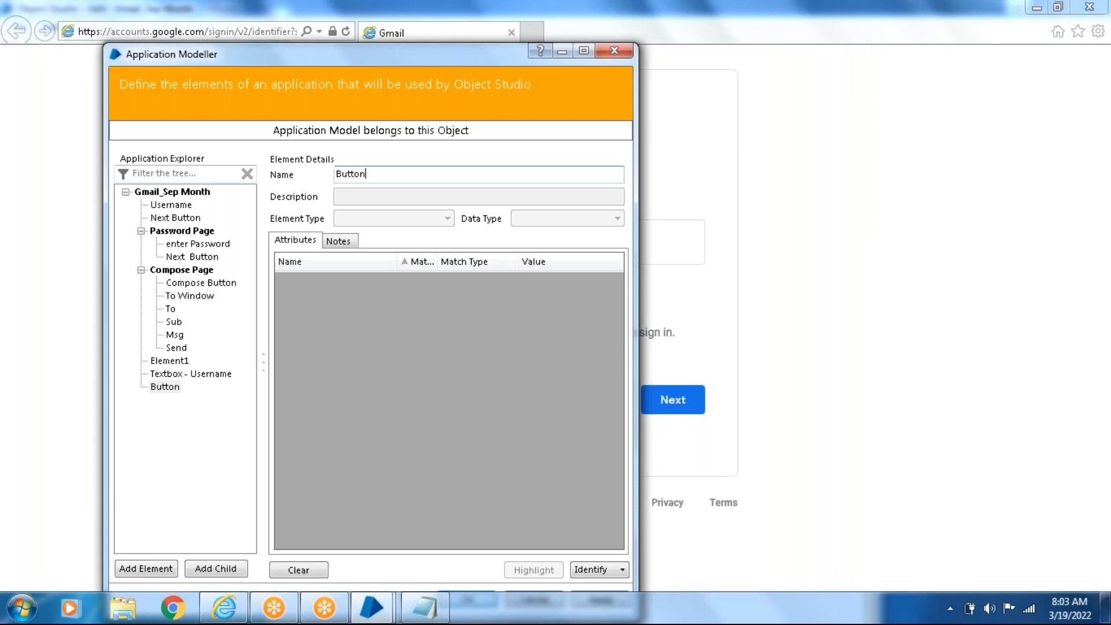
text( - Next)
drag(440, 60, 947, 117)
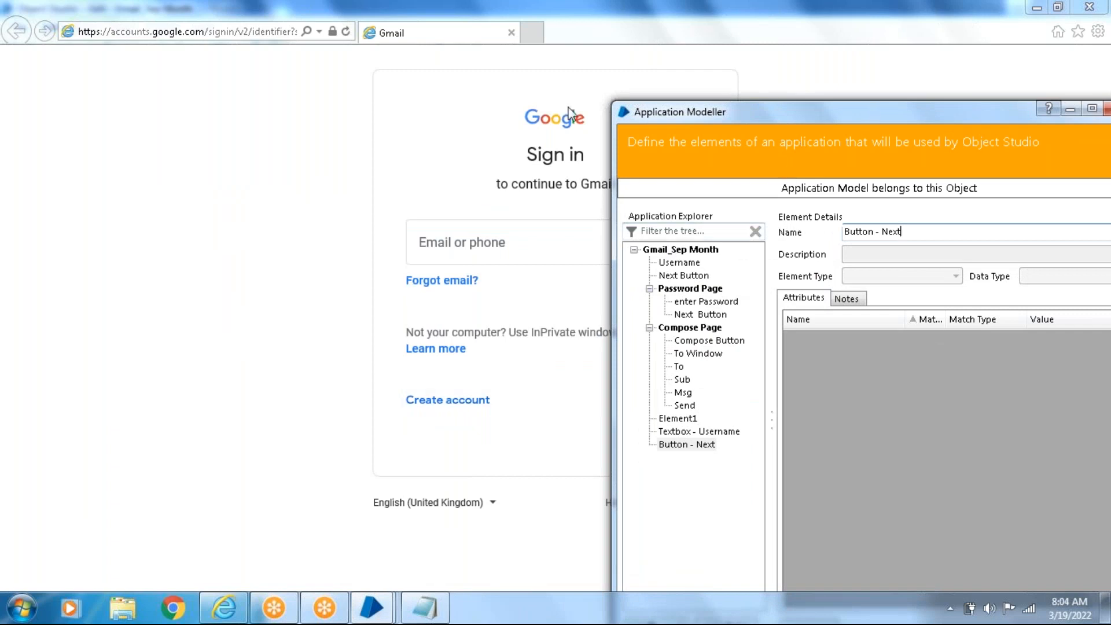
drag(874, 113, 446, 54)
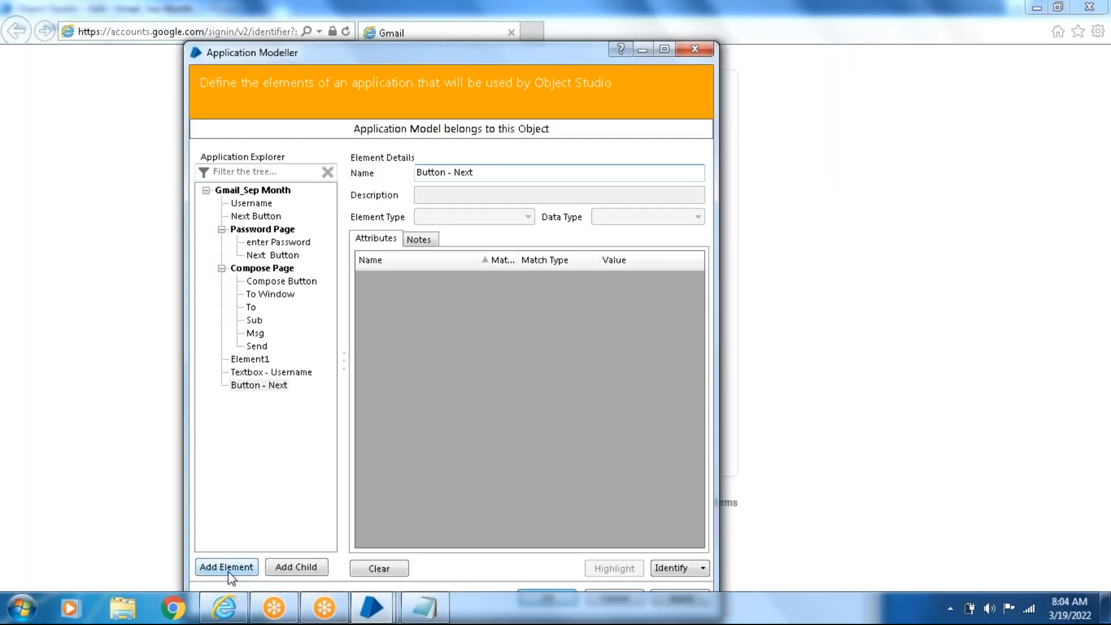
- Add another element for the sign-in page's forgotten-email link and name it "Label - Forgot email"
click(228, 569)
key(BackSpace)
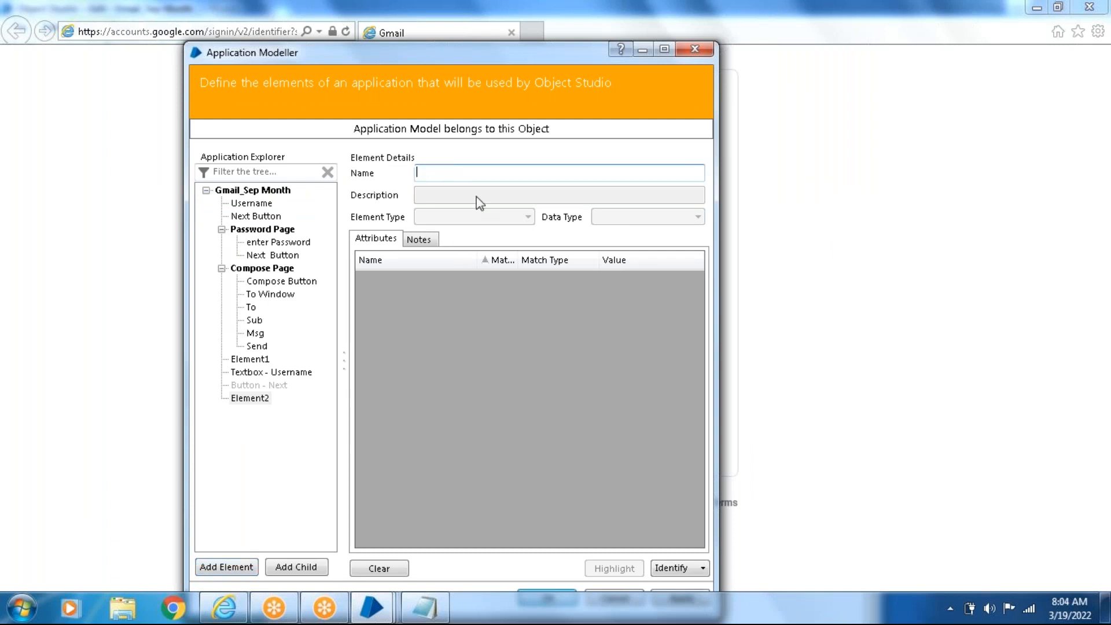
text(Label -)
text(Forgot)
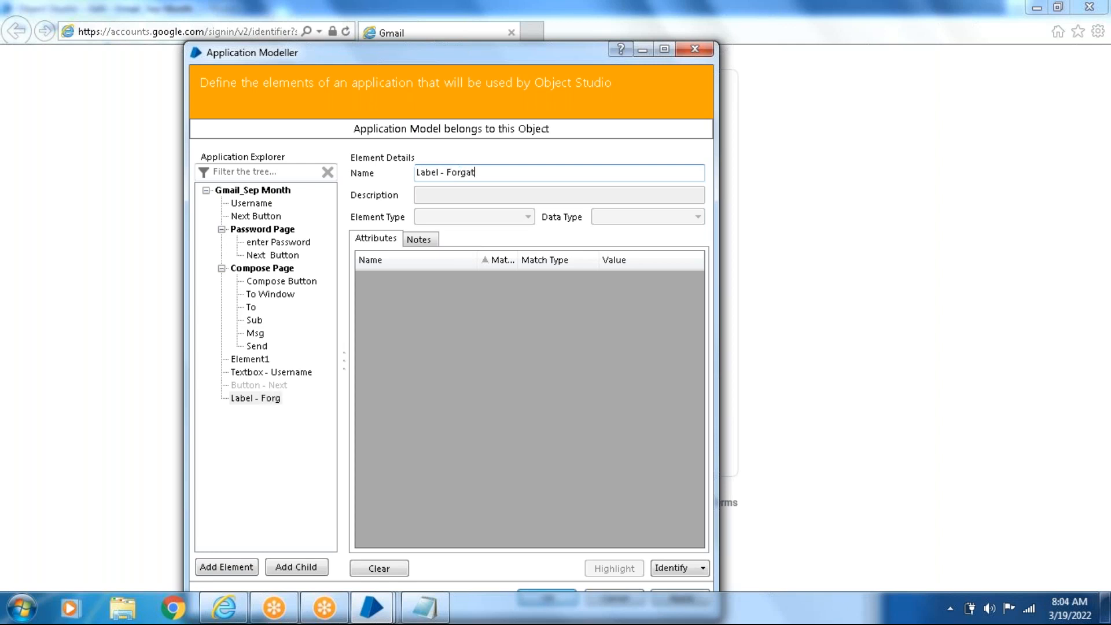
key(BackSpace)
text(ot email)
- Identify the sign-in page's Next button in IE HTML mode for Button - Next and return to Application Modeller
click(249, 374)
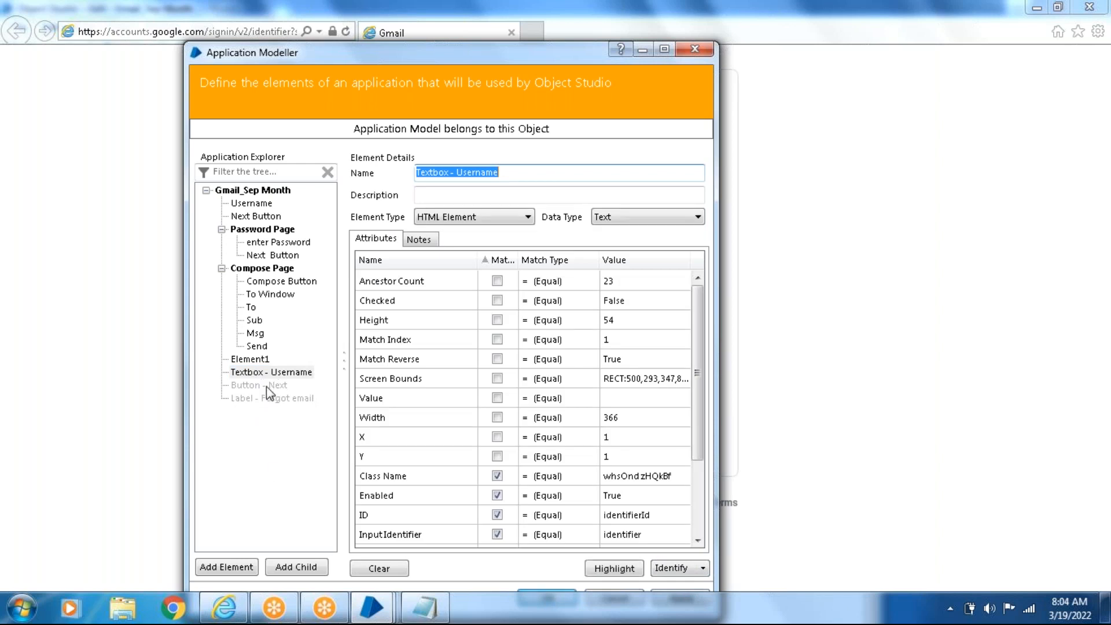
click(268, 386)
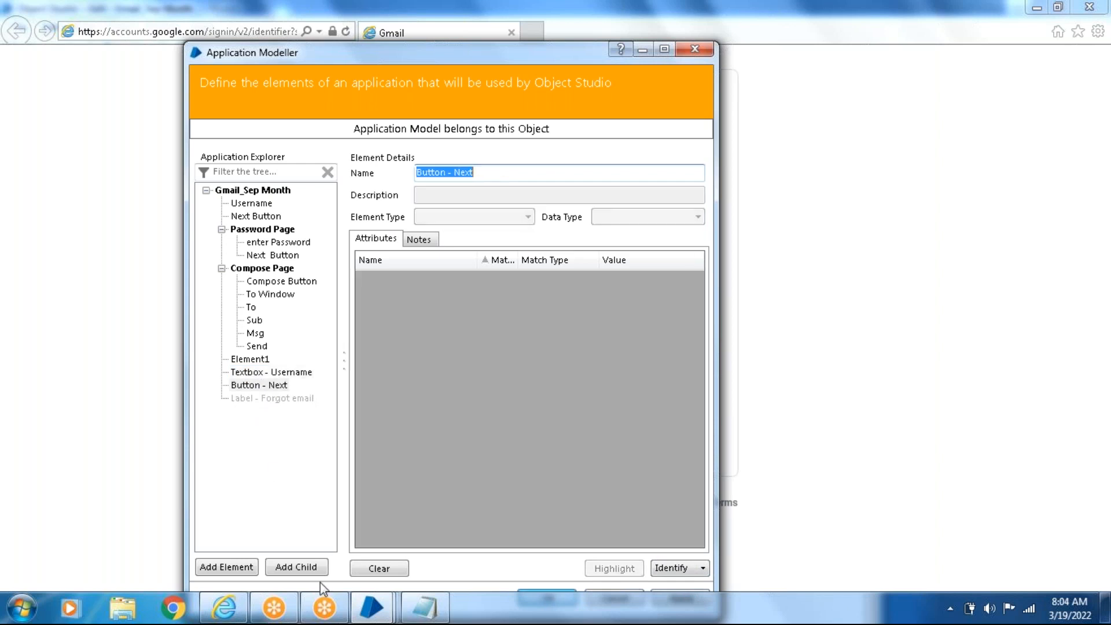
click(670, 569)
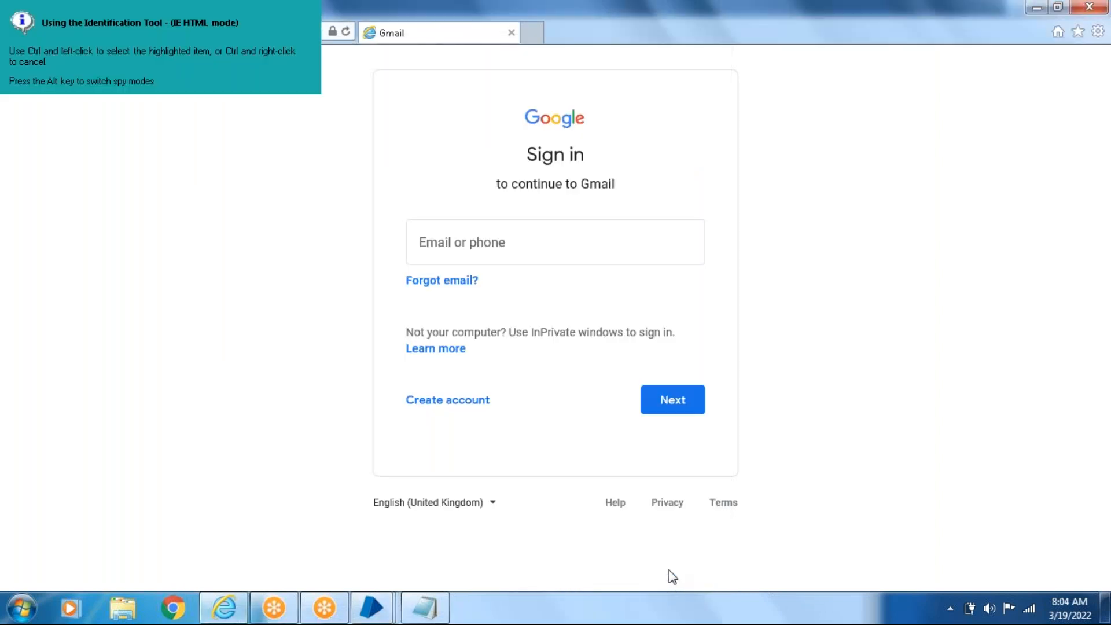
ctrl+click(697, 421)
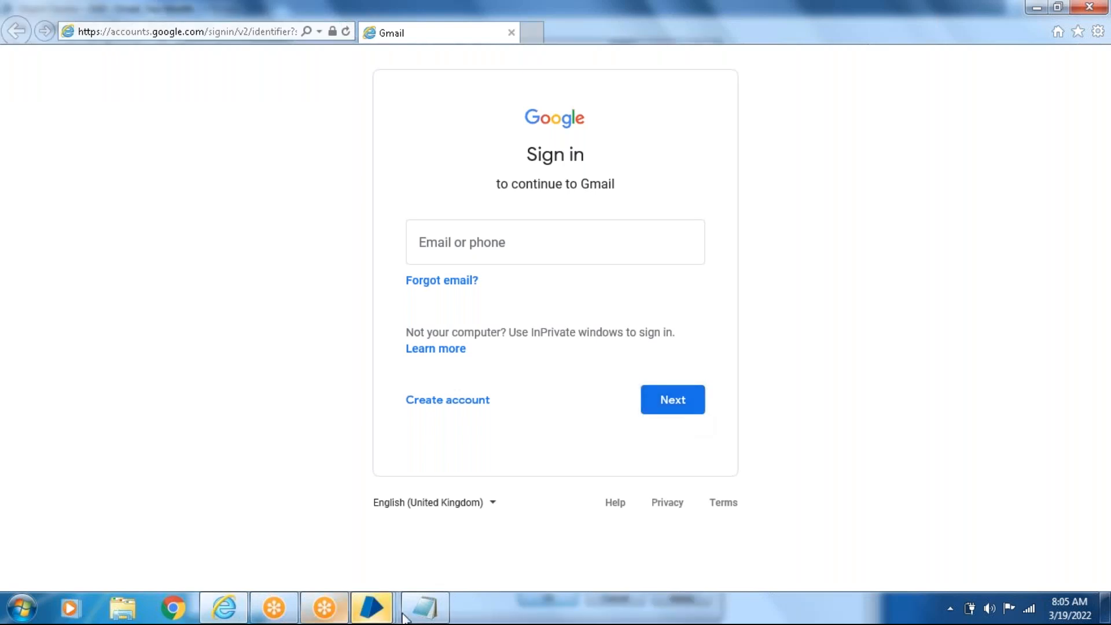
mouse_move(379, 615)
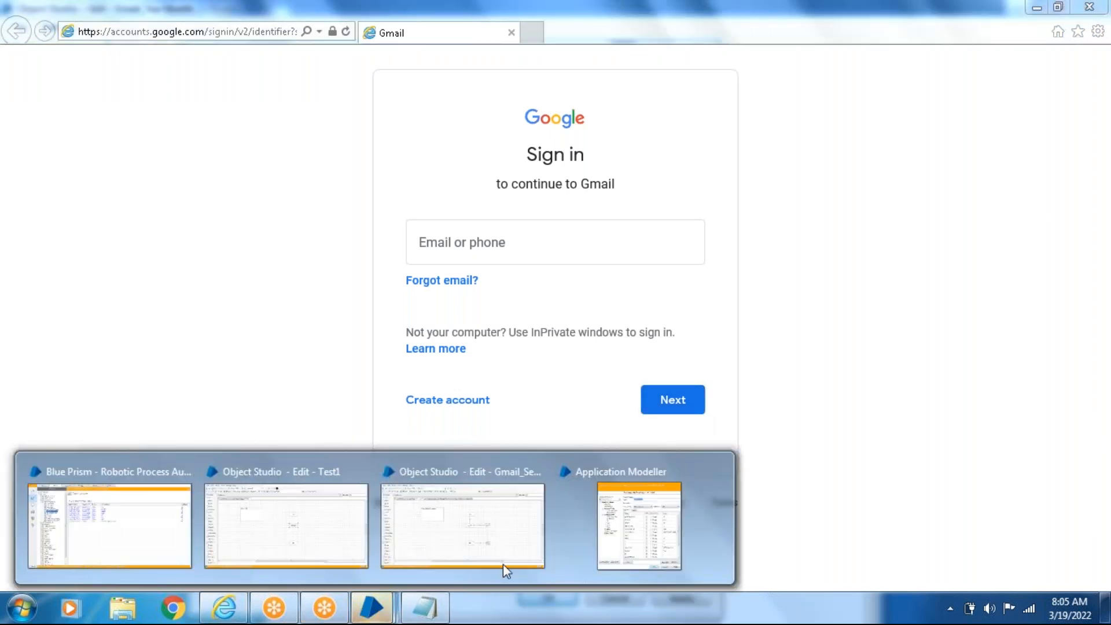
click(593, 526)
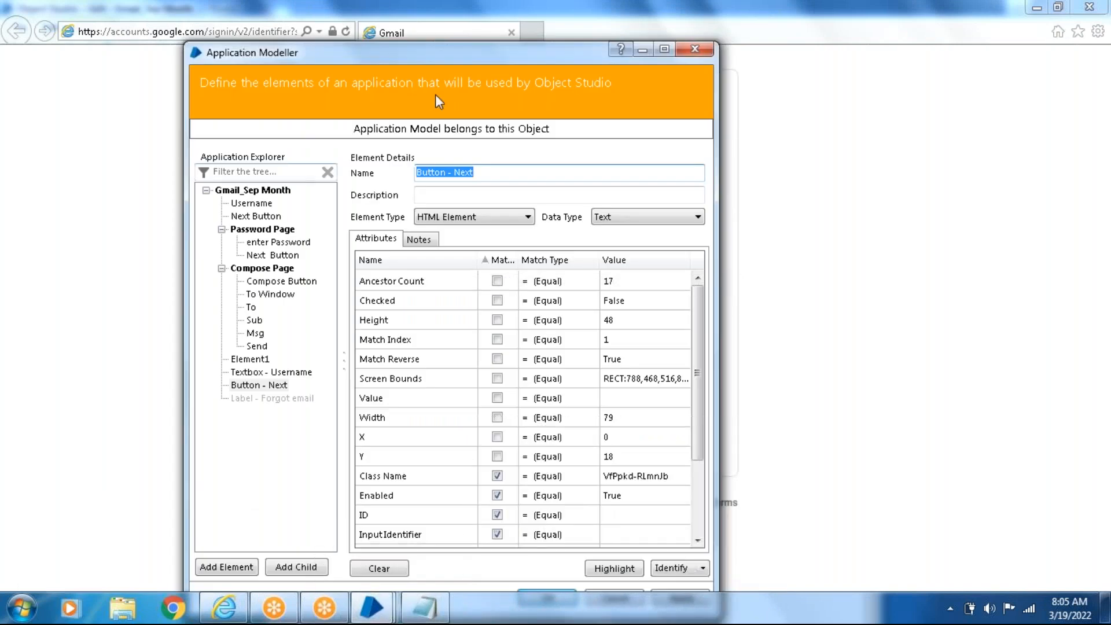
- Apply the Button - Next element and highlight it on the sign-in page
drag(489, 58, 291, 40)
click(62, 364)
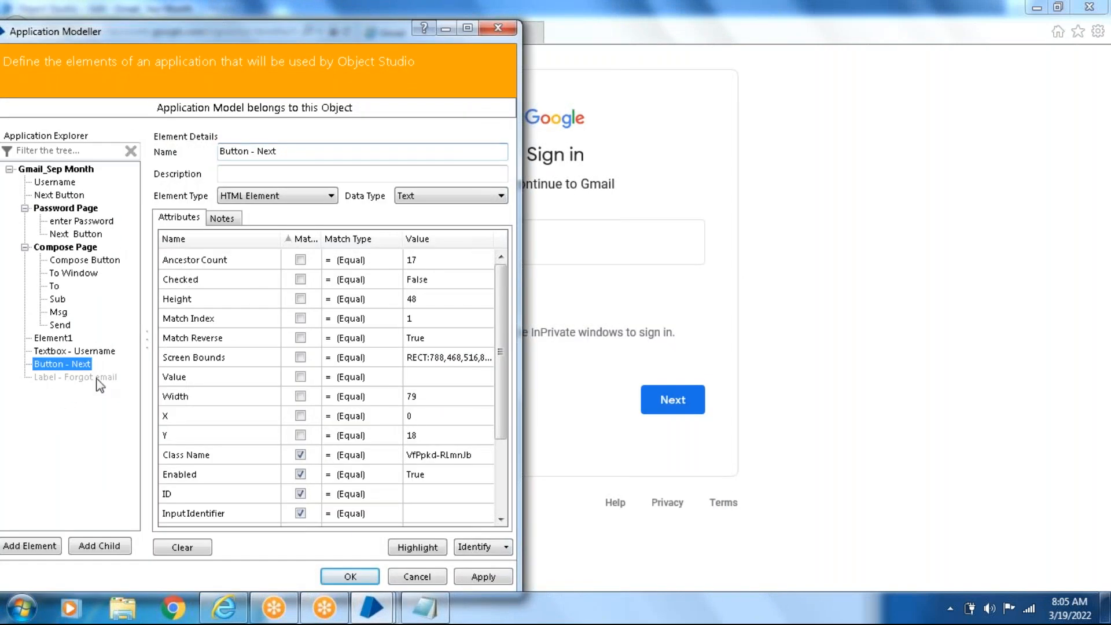
click(489, 578)
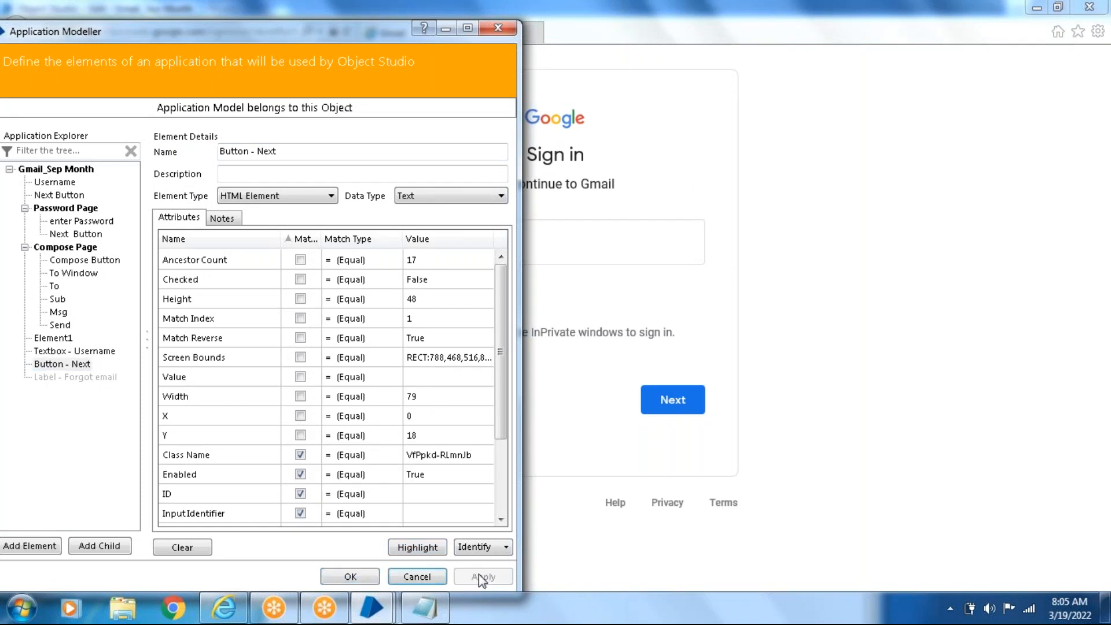
click(422, 549)
drag(284, 29, 658, 54)
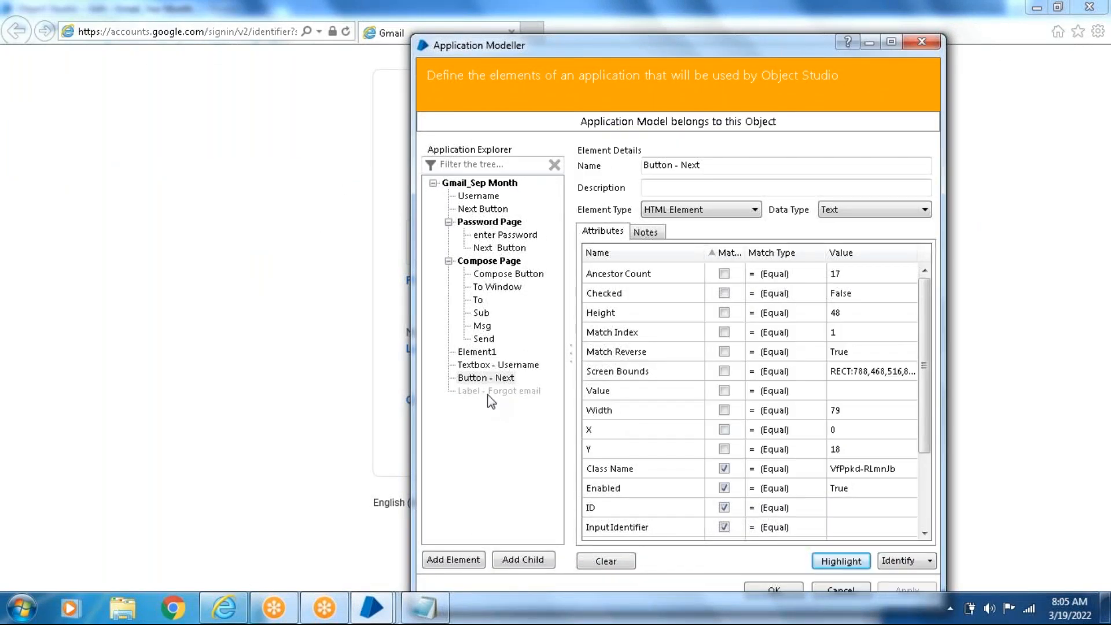
- Identify the Forgot email? link in Accessibility mode for Label - Forgot email and return to Application Modeller
click(489, 392)
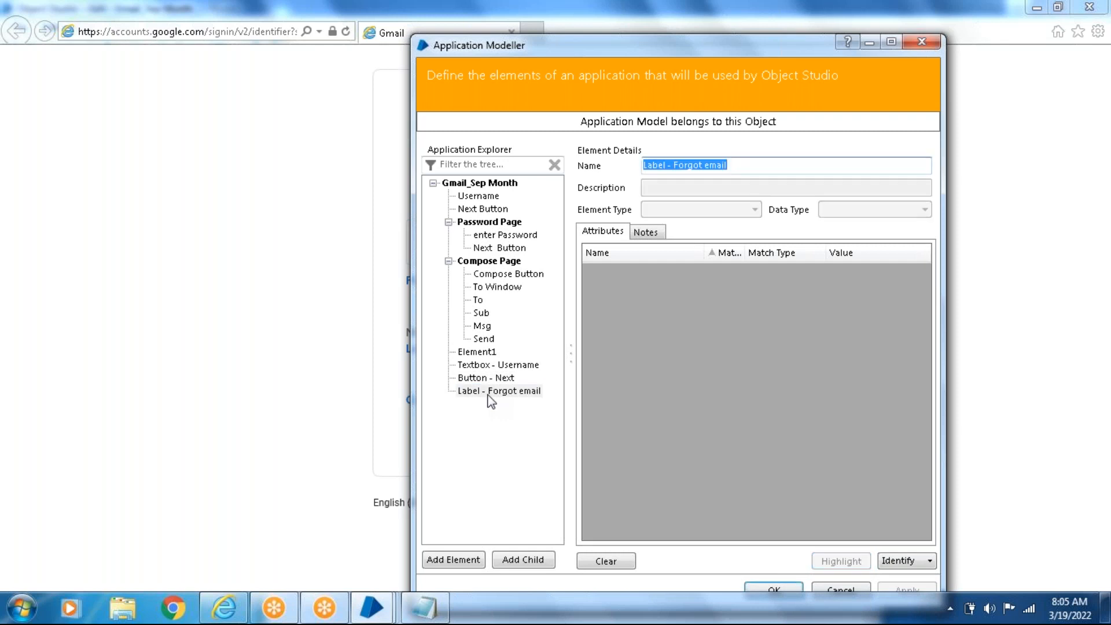
click(909, 561)
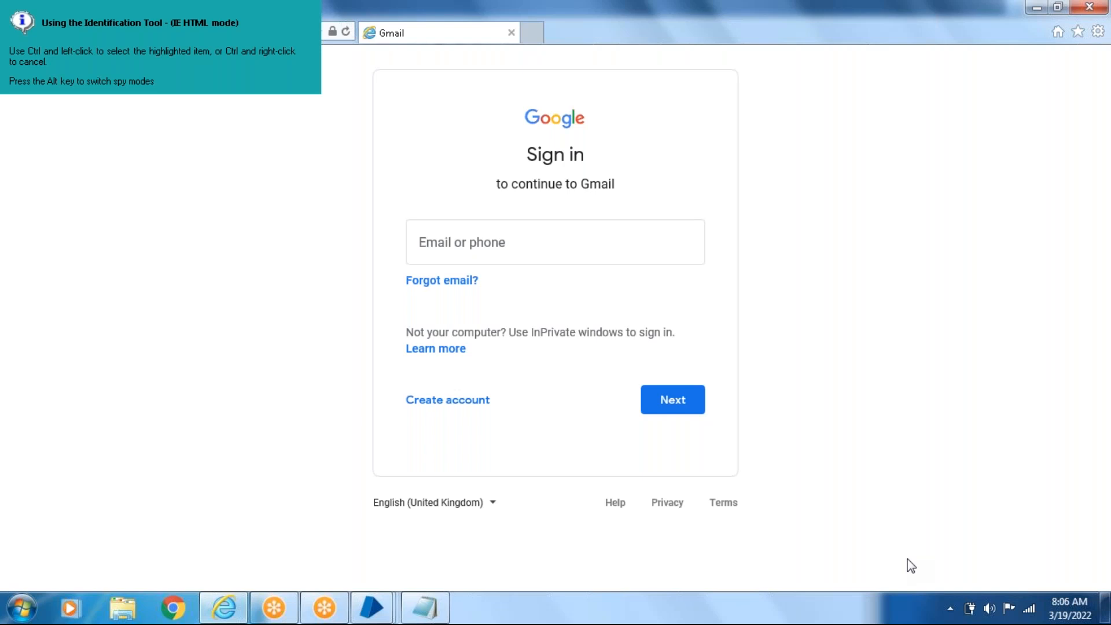
key(alt)
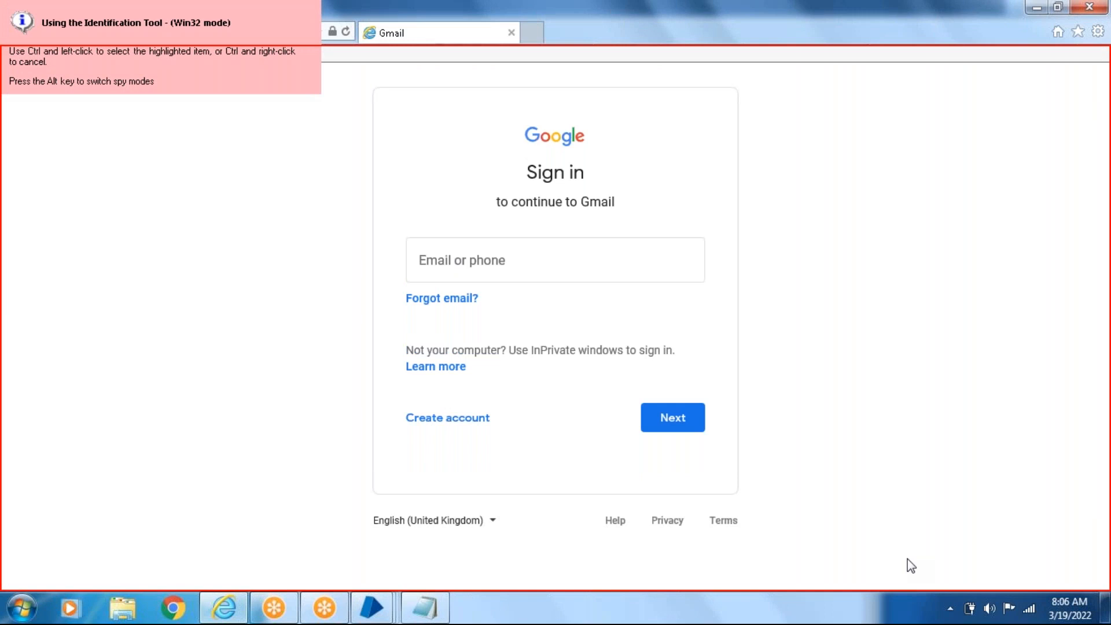
key(alt)
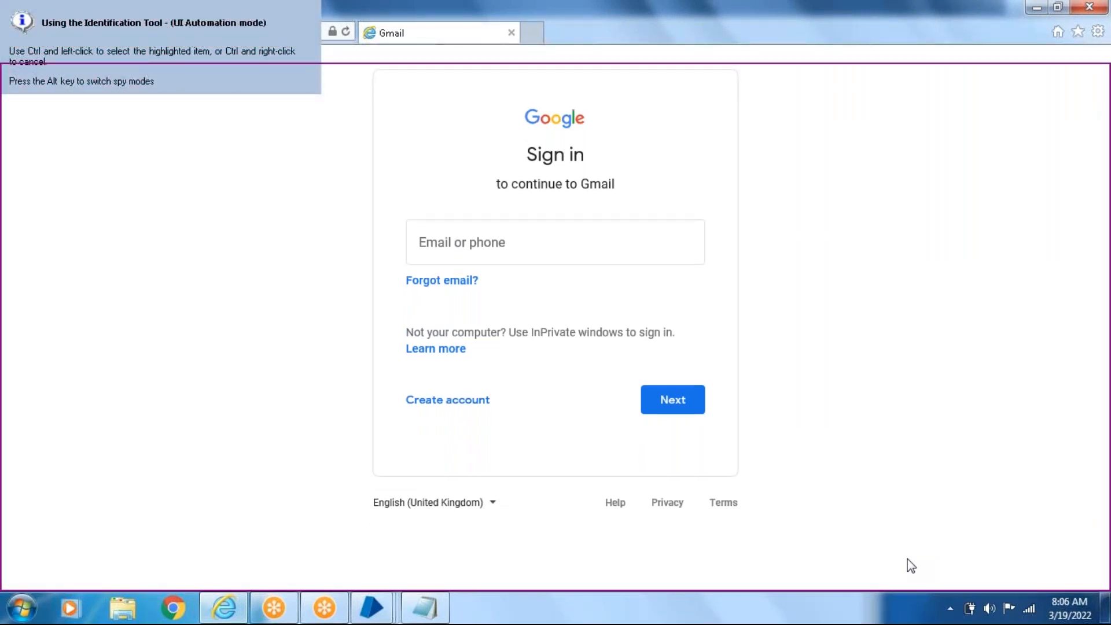
key(alt)
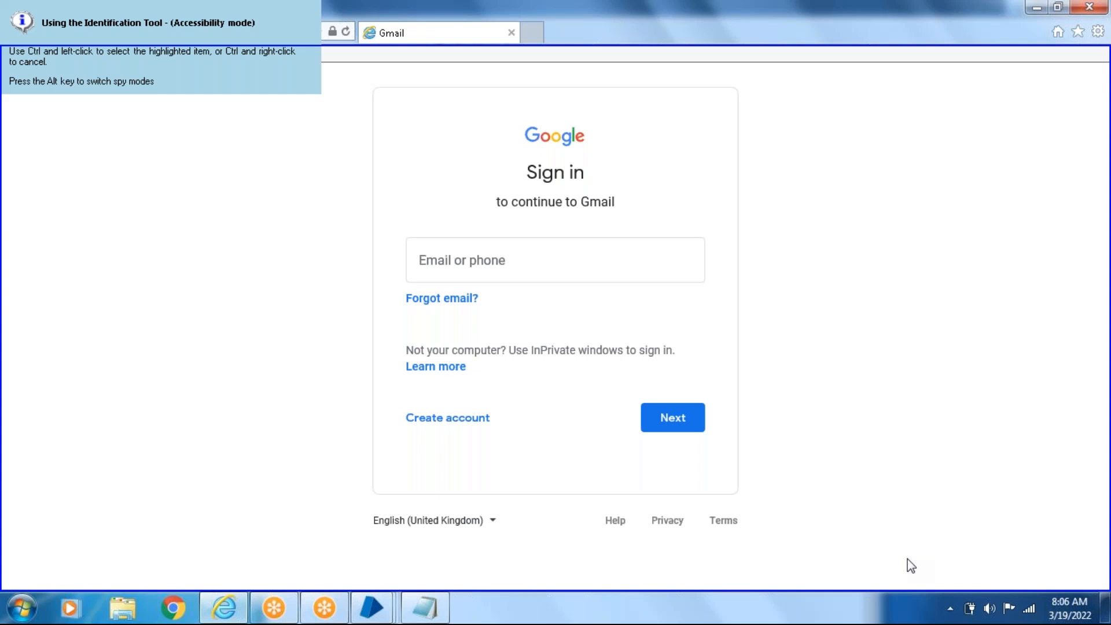
ctrl+click(438, 301)
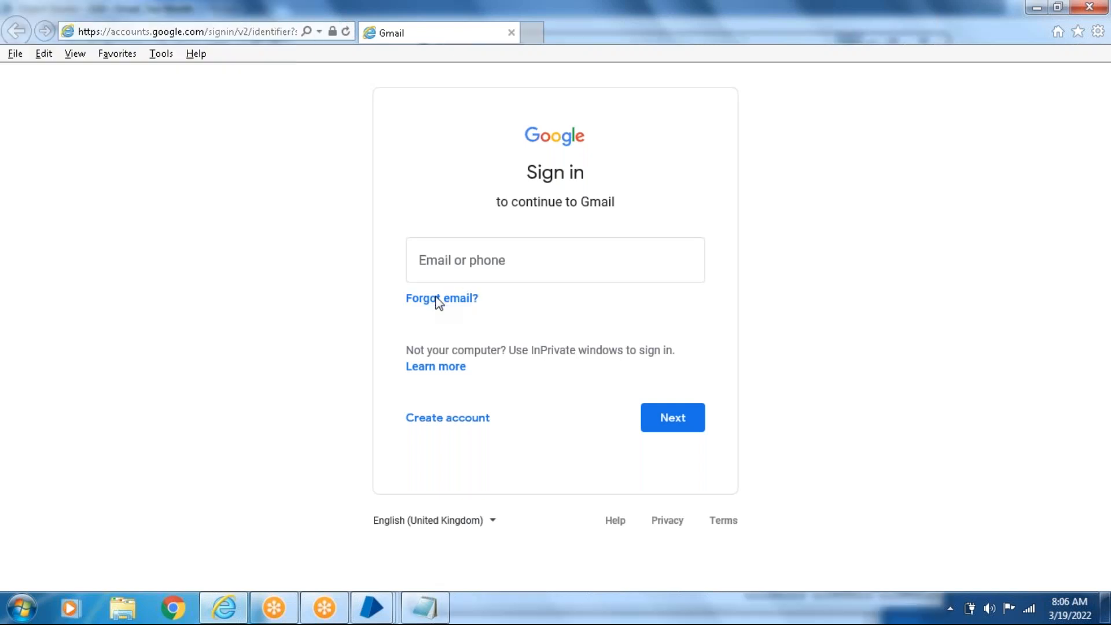
click(381, 616)
click(630, 539)
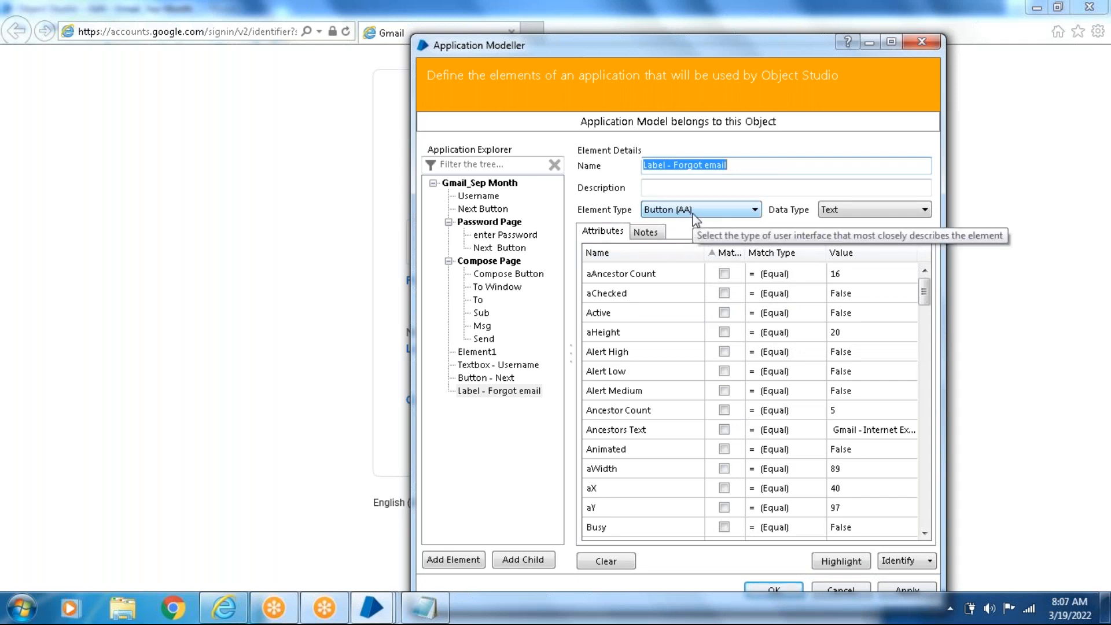
- Check the element type of Button - Next, and save the application model changes and close Application Modeller
click(478, 377)
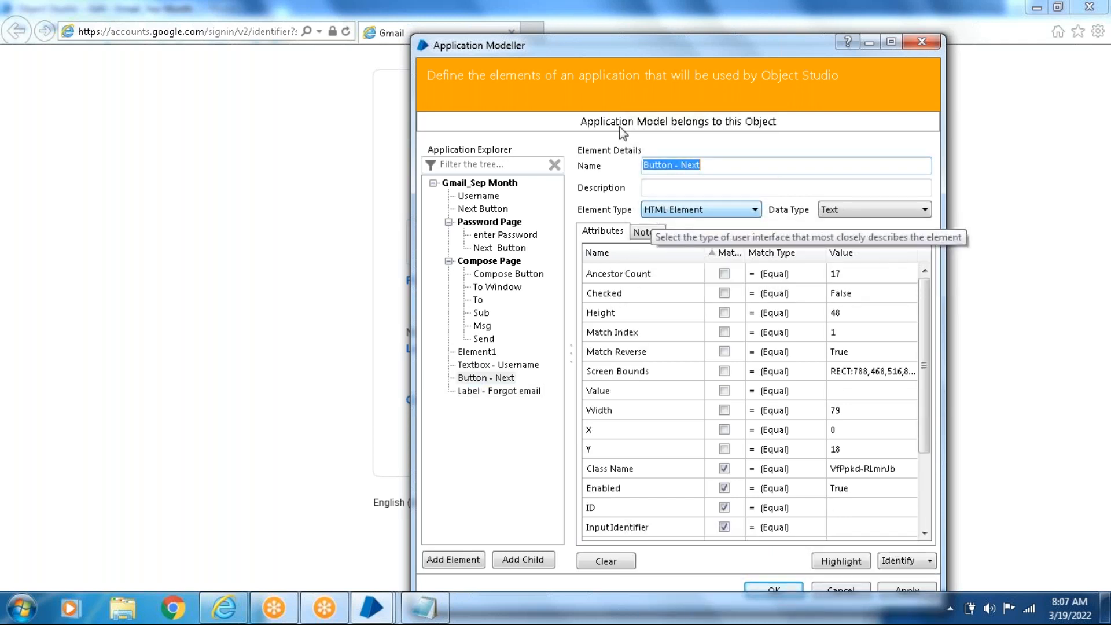
drag(544, 57, 189, 100)
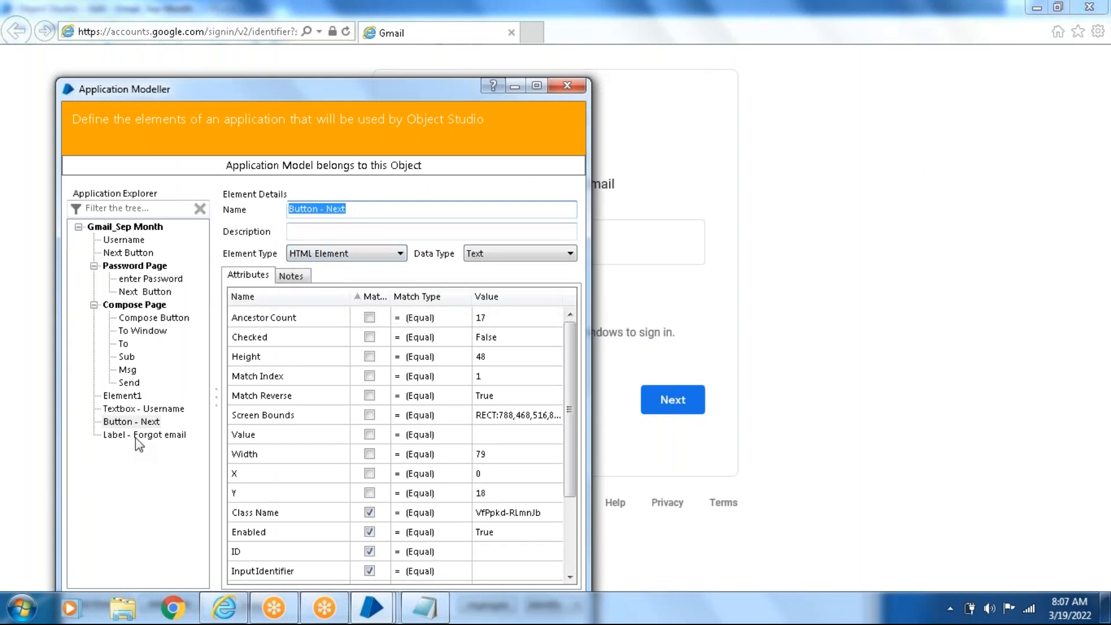
drag(342, 81, 289, 46)
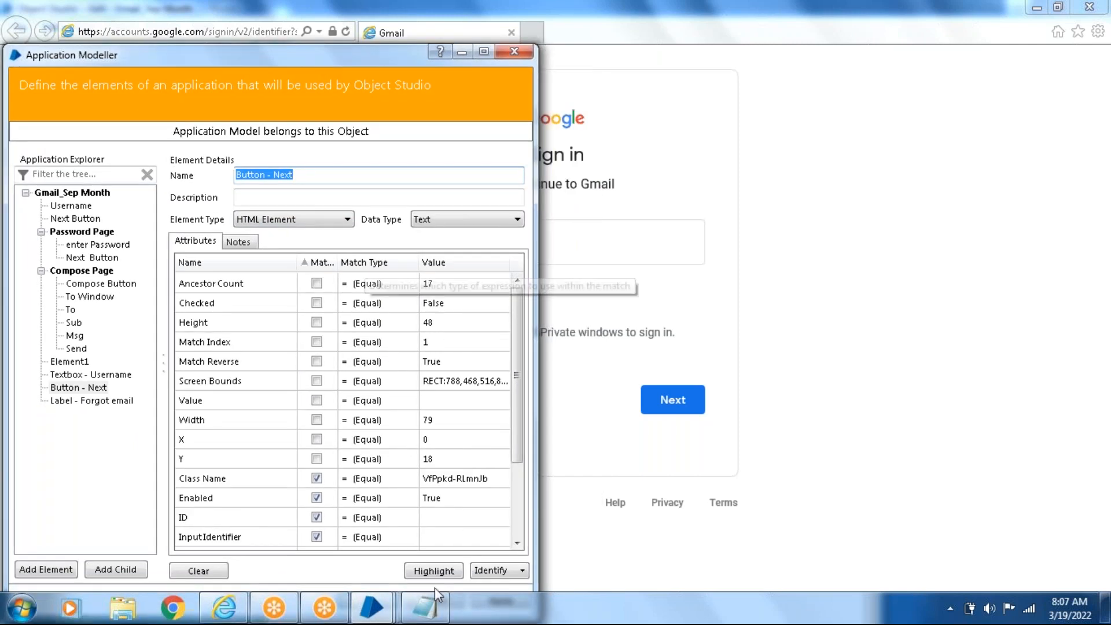
click(484, 51)
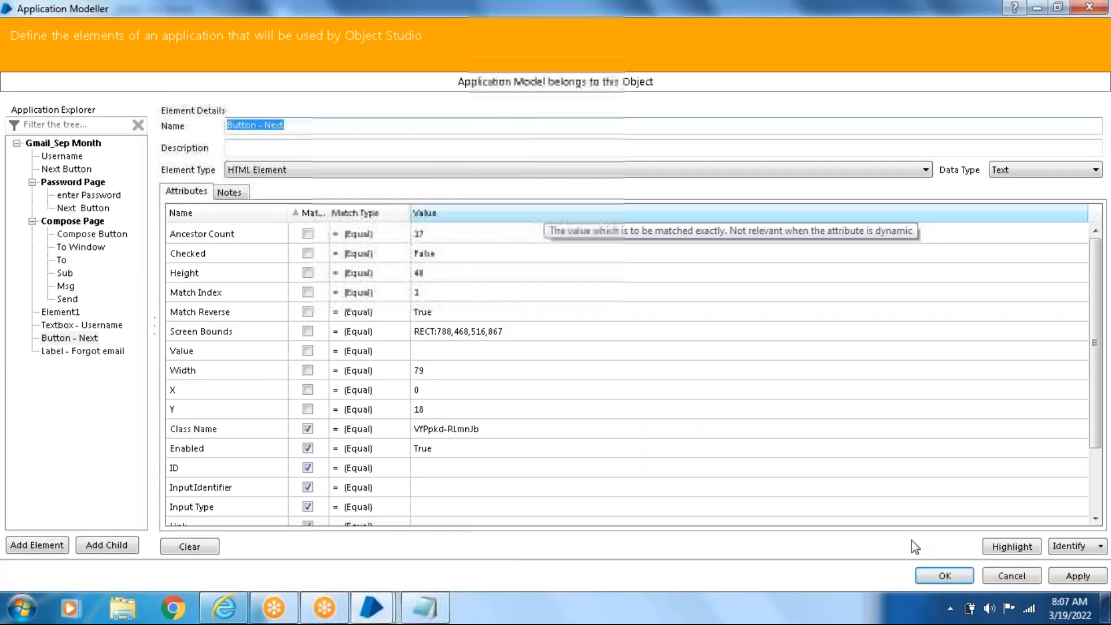
click(1078, 576)
click(932, 582)
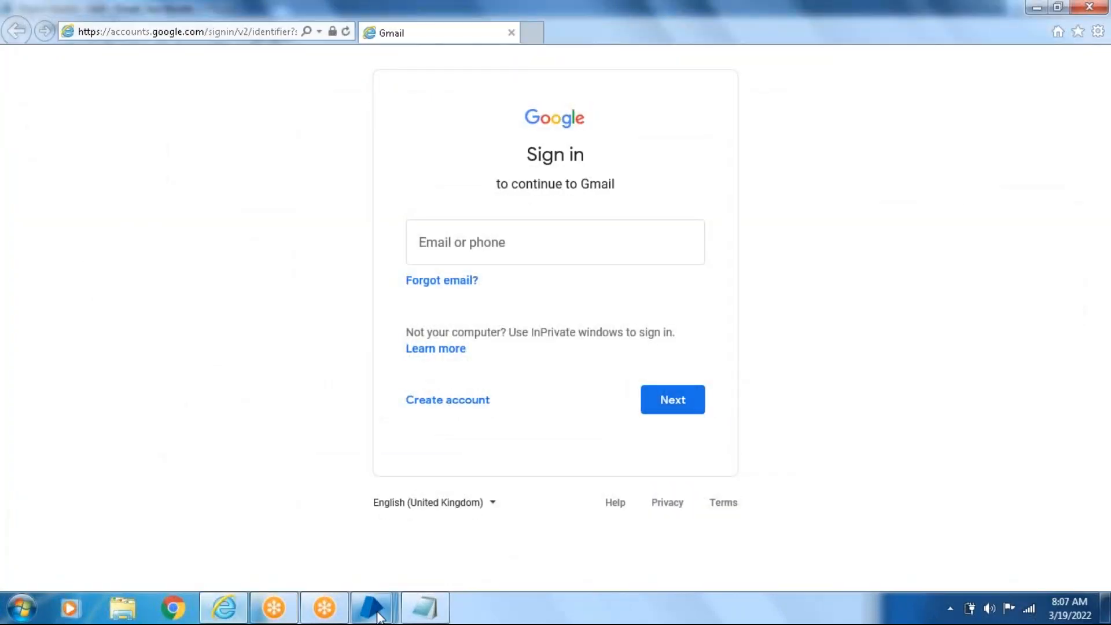
- Review the business object hierarchy and spy modes in the Notepad notes, and return to the Gmail_Sep Month object in Object Studio
mouse_move(439, 615)
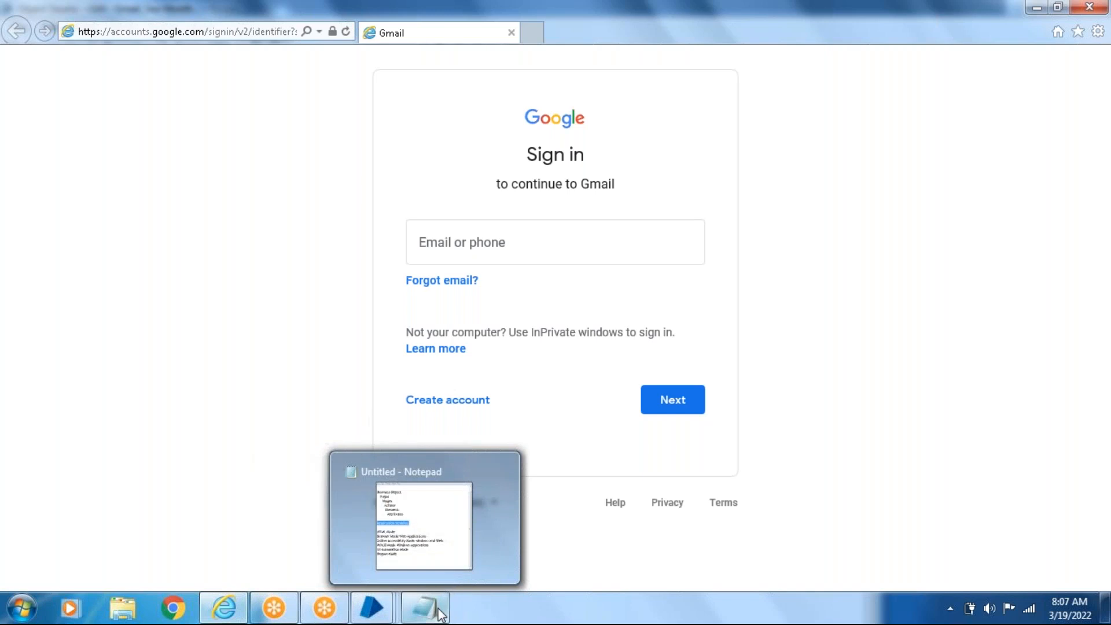
click(437, 536)
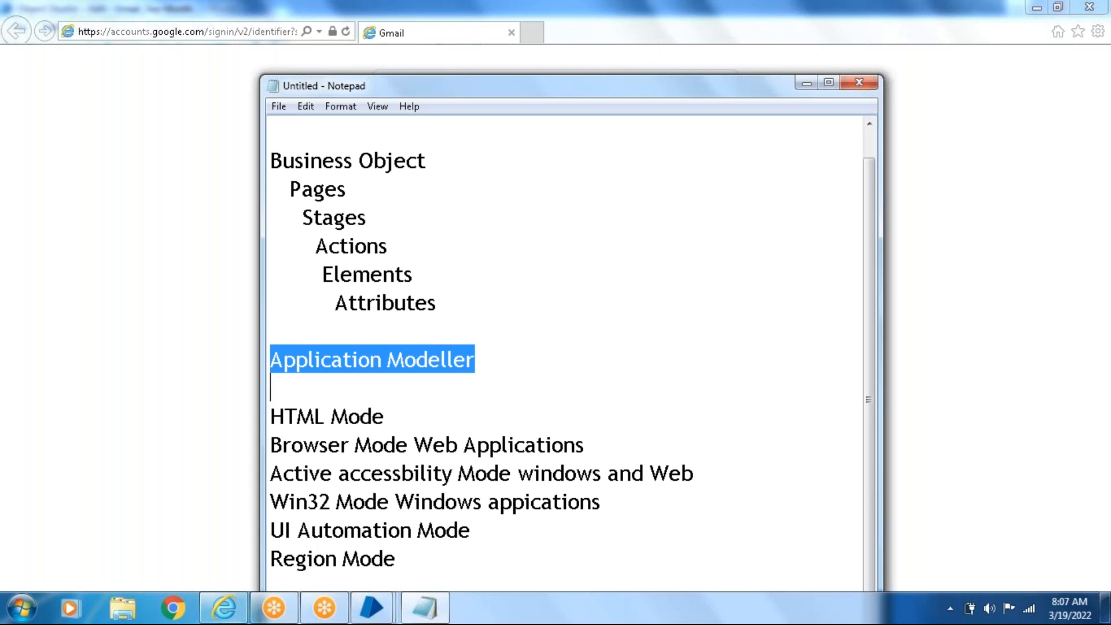
click(371, 608)
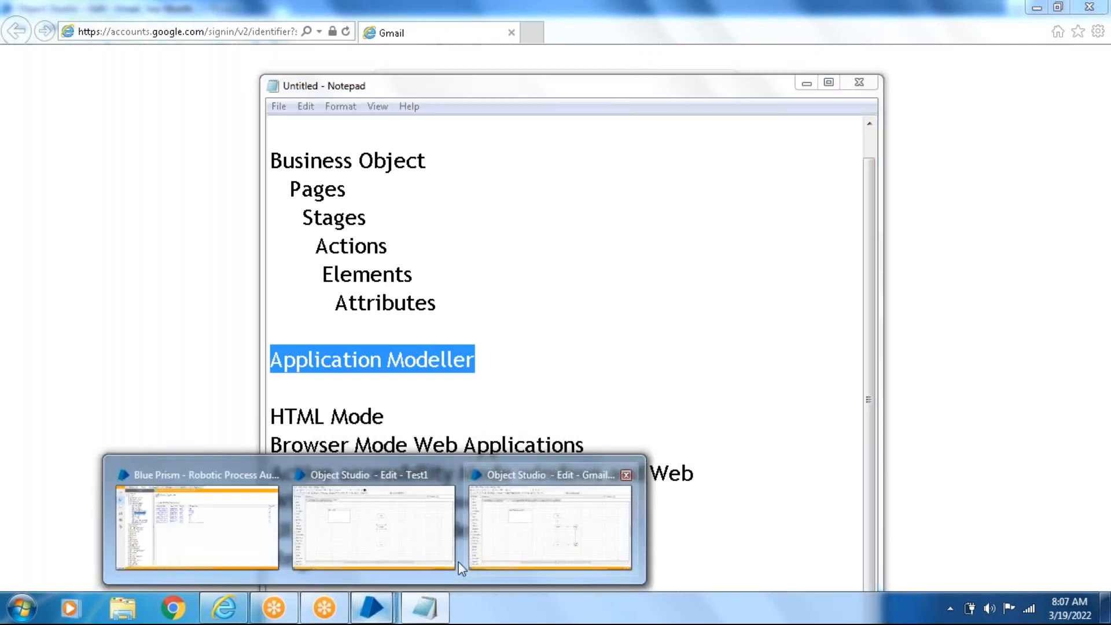
click(555, 546)
- Reopen Application Modeller to highlight Button - Next and view its attributes sorted by match status, and close it
click(284, 71)
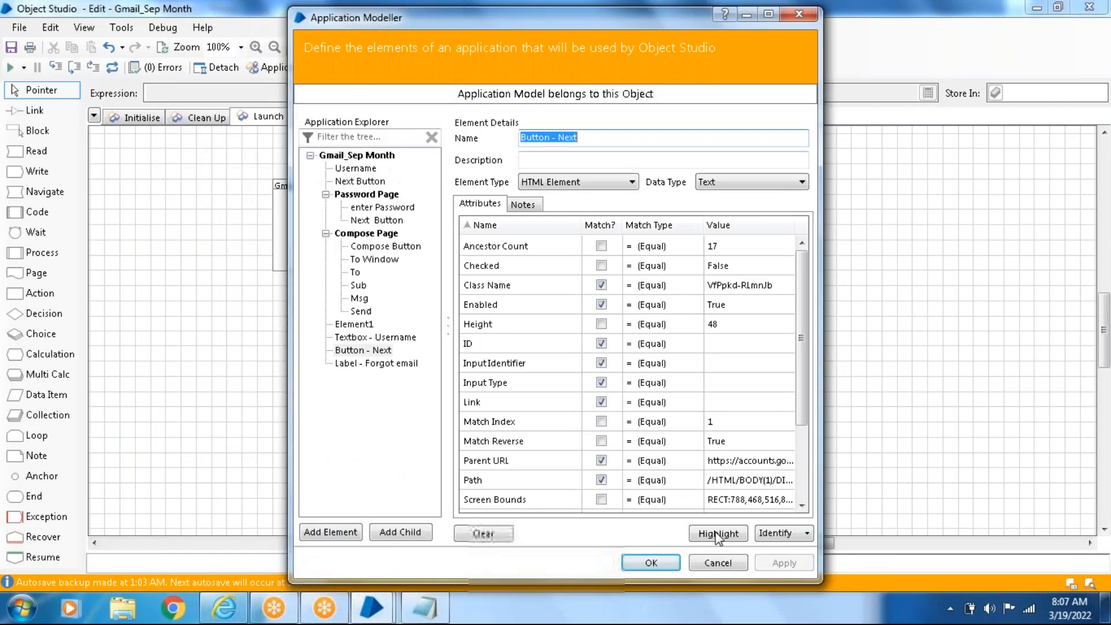
click(717, 534)
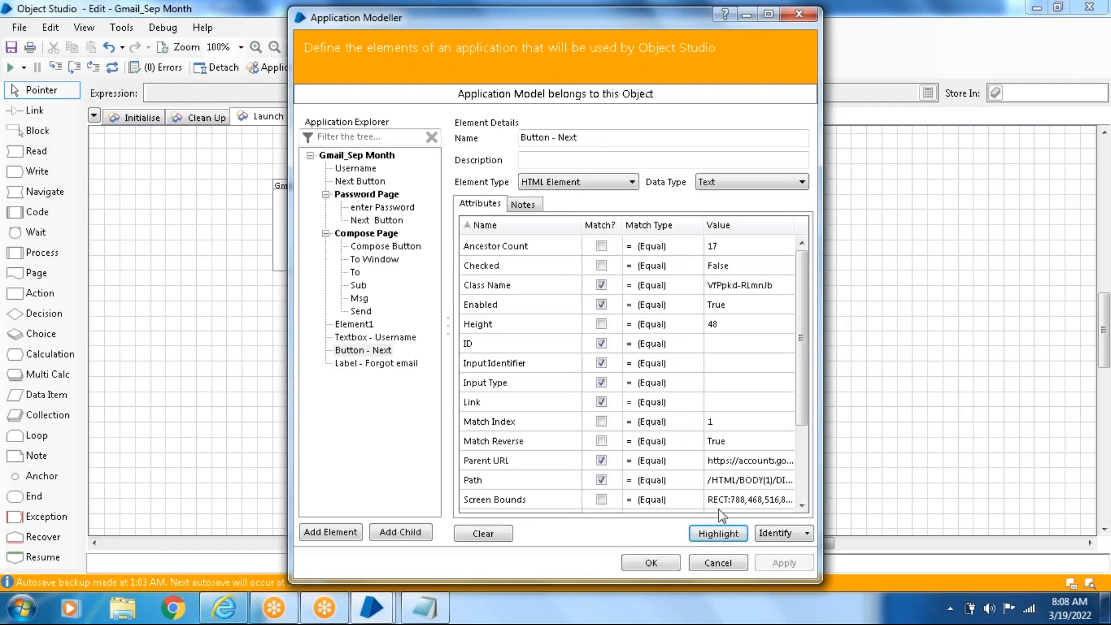
click(718, 534)
click(601, 231)
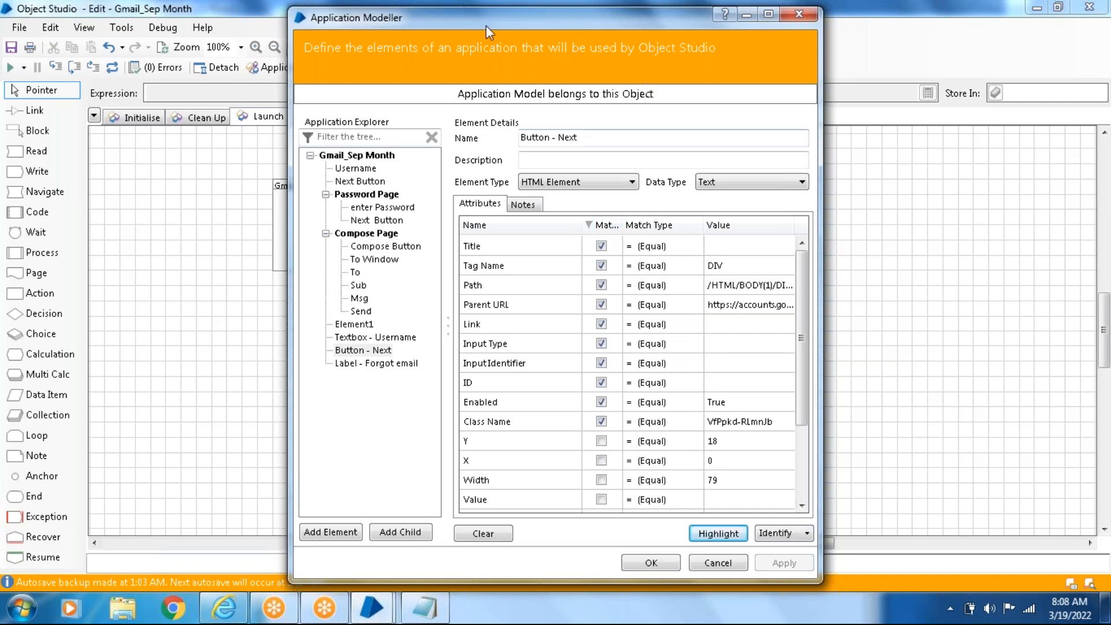
drag(467, 28, 471, 147)
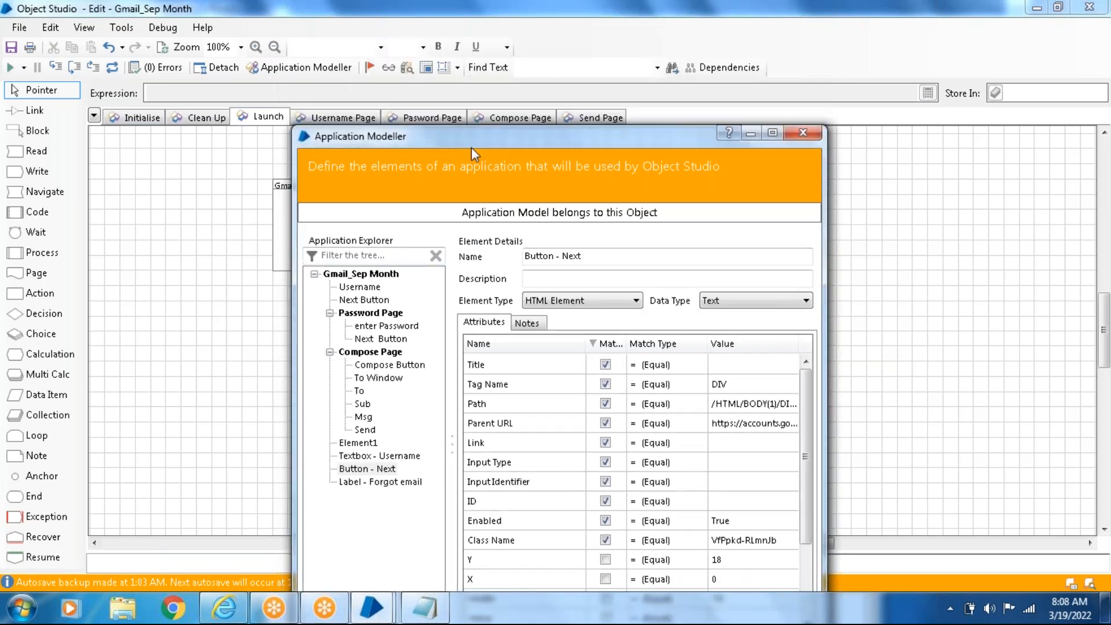
click(799, 137)
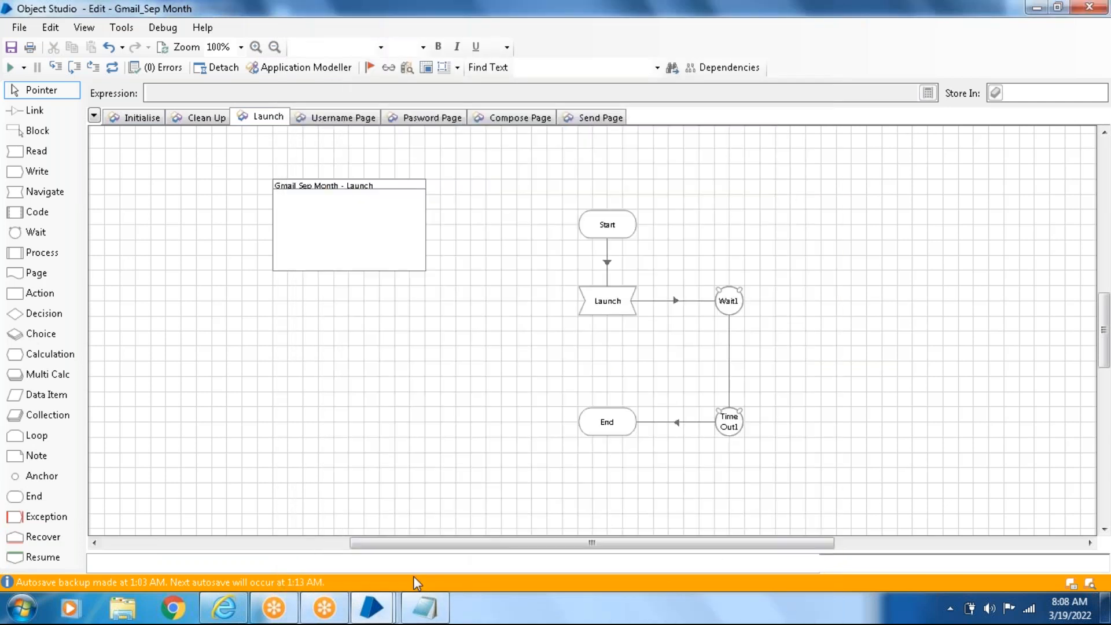
- Add a new page to the Gmail_Sep Month object, keeping the suggested name Action 6
click(438, 617)
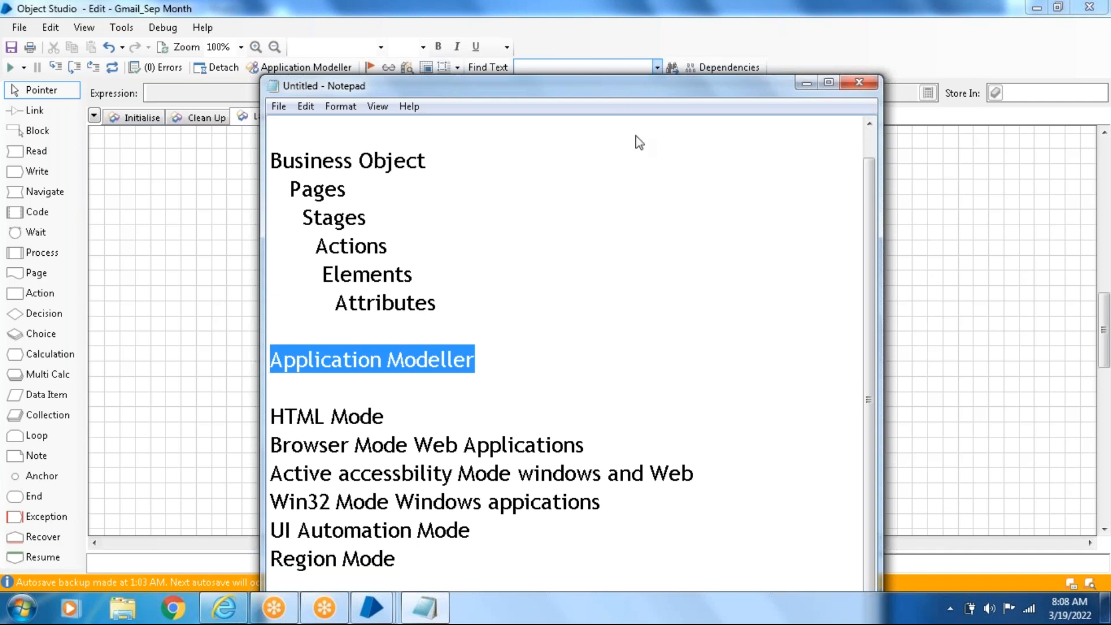
drag(630, 90, 658, 309)
right_click(742, 113)
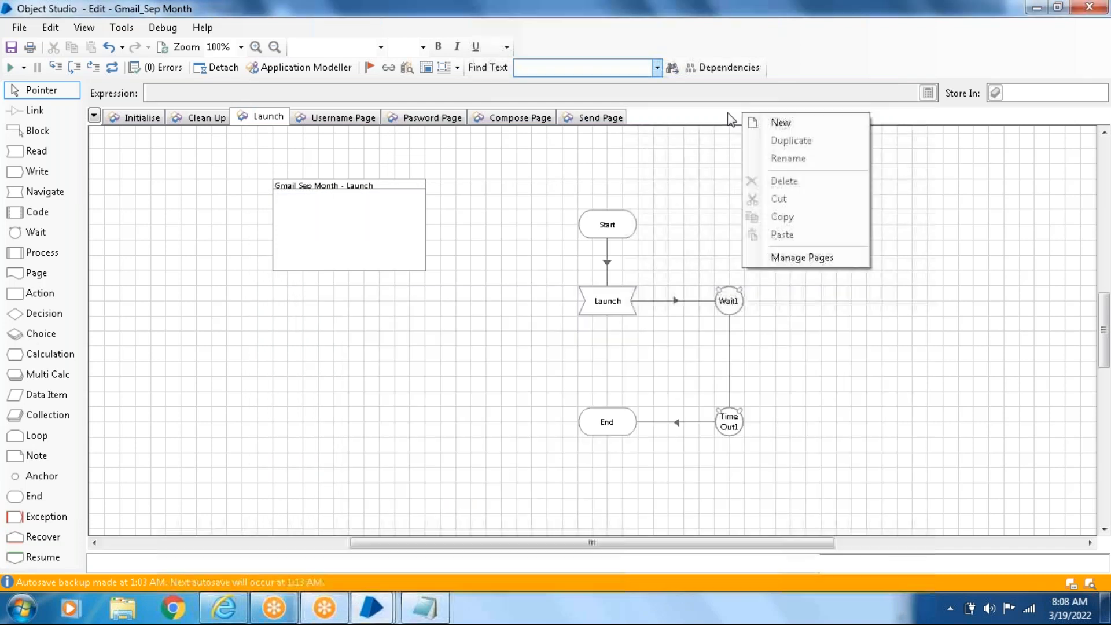
click(826, 125)
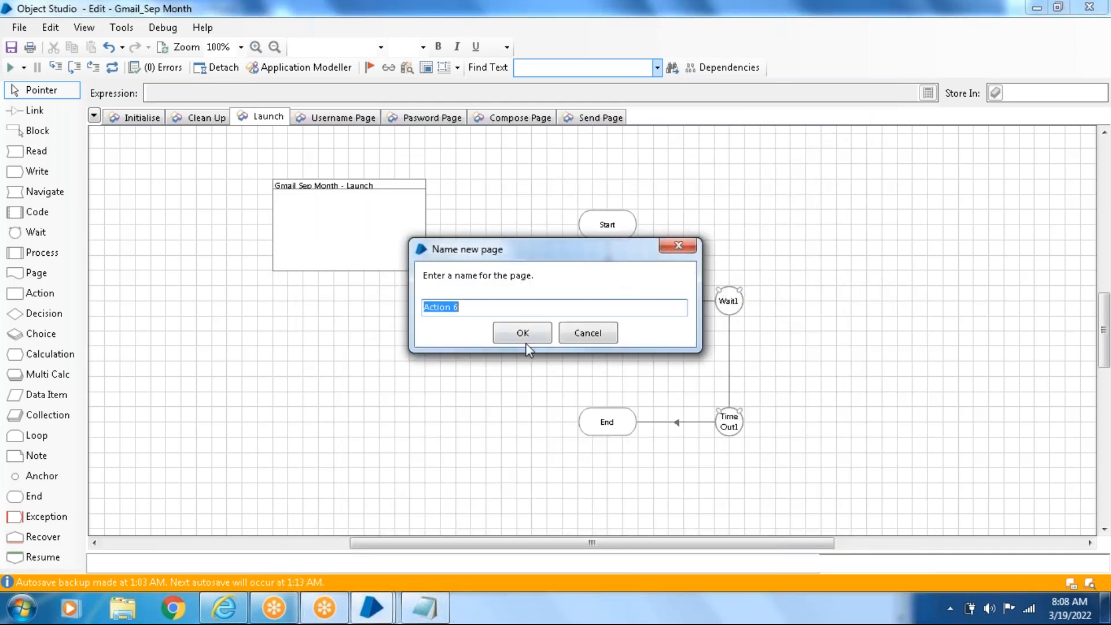
click(526, 341)
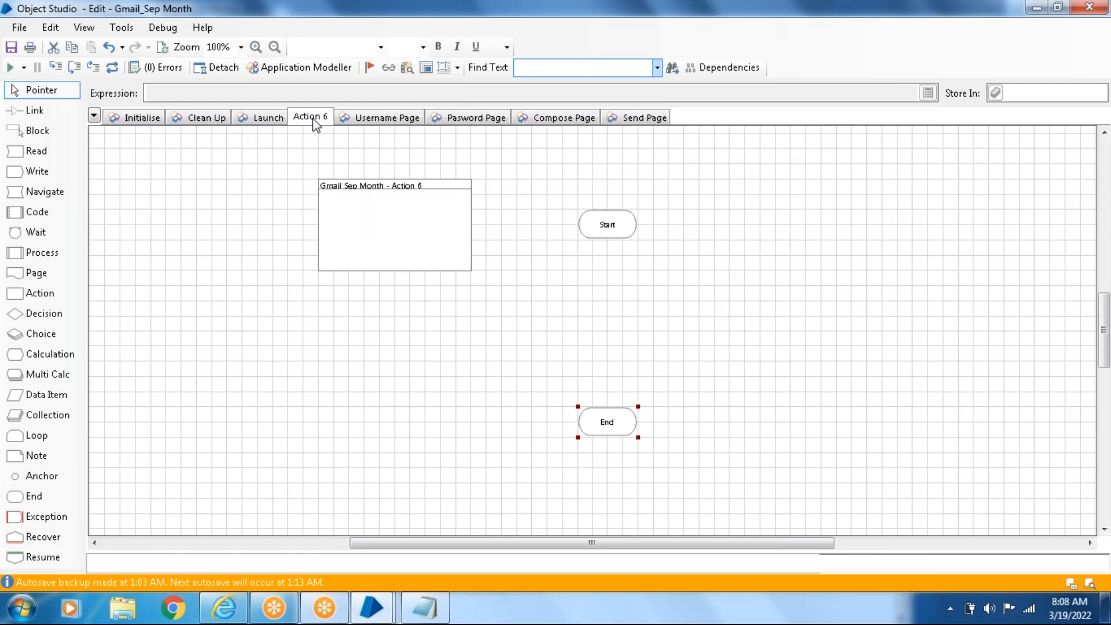
- Switch to the Notepad notes, reposition the window, and review the list of spy modes under Application Modeller
click(431, 615)
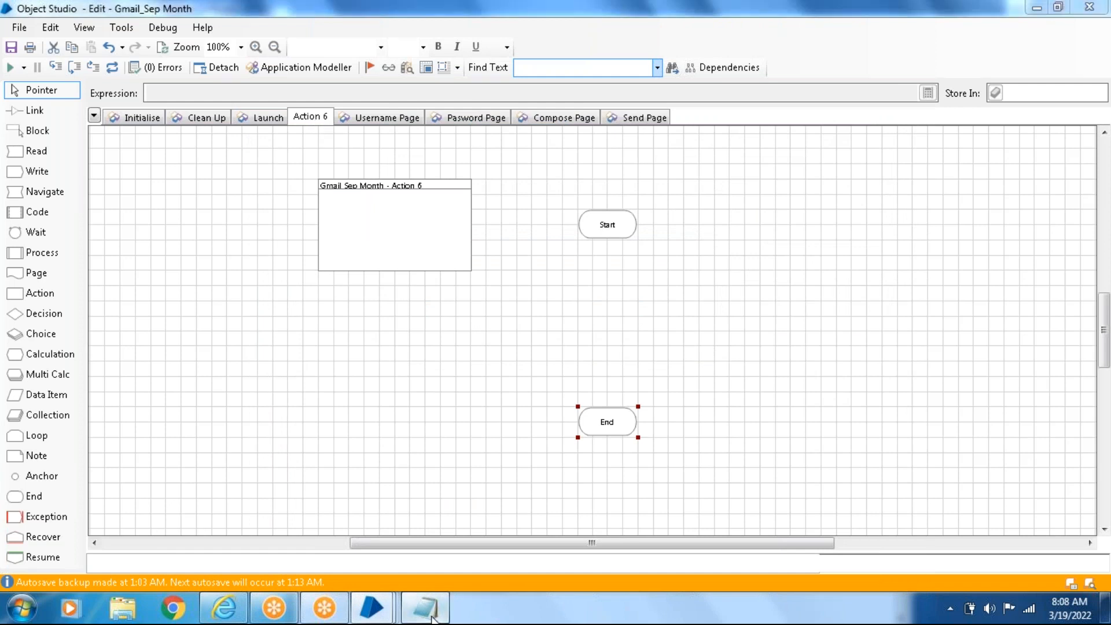
click(433, 617)
click(432, 615)
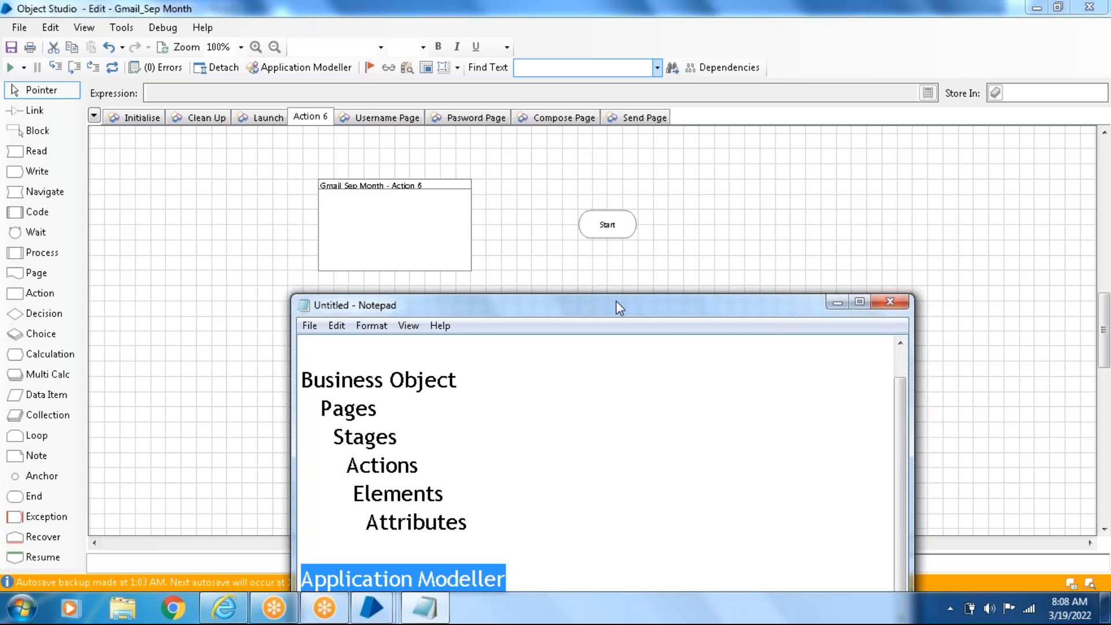
drag(616, 302, 619, 135)
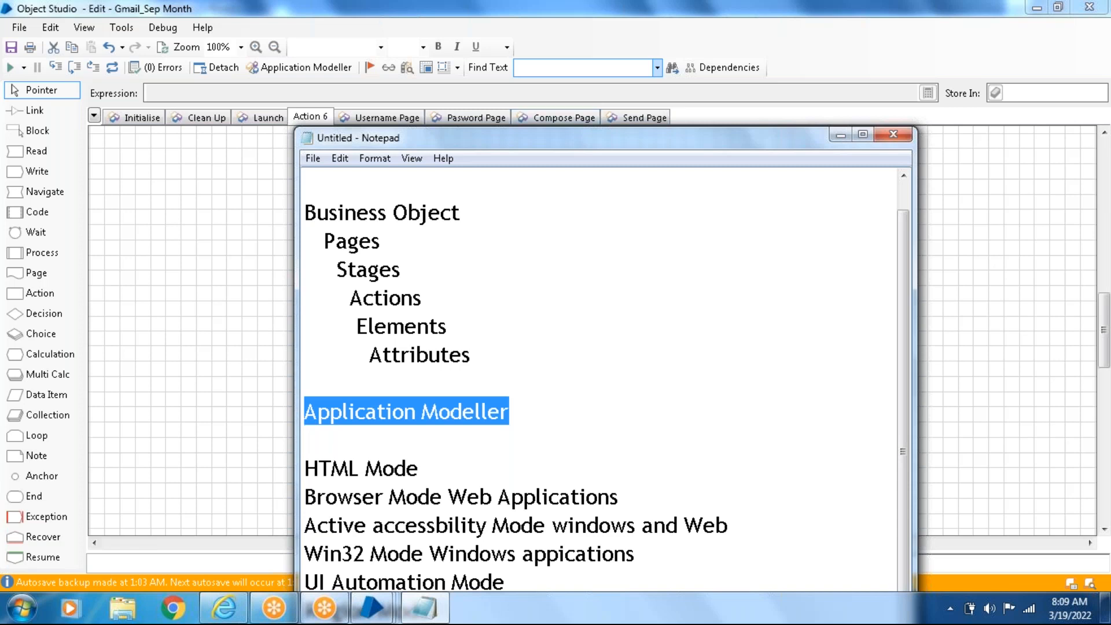
drag(599, 137, 575, 66)
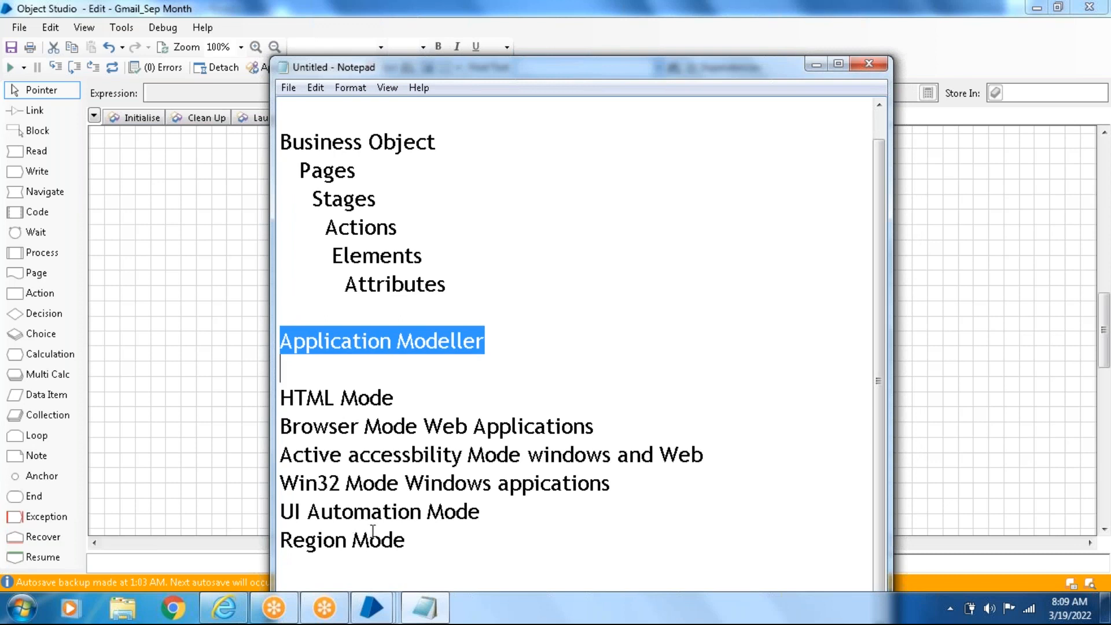
drag(408, 542, 280, 397)
click(496, 389)
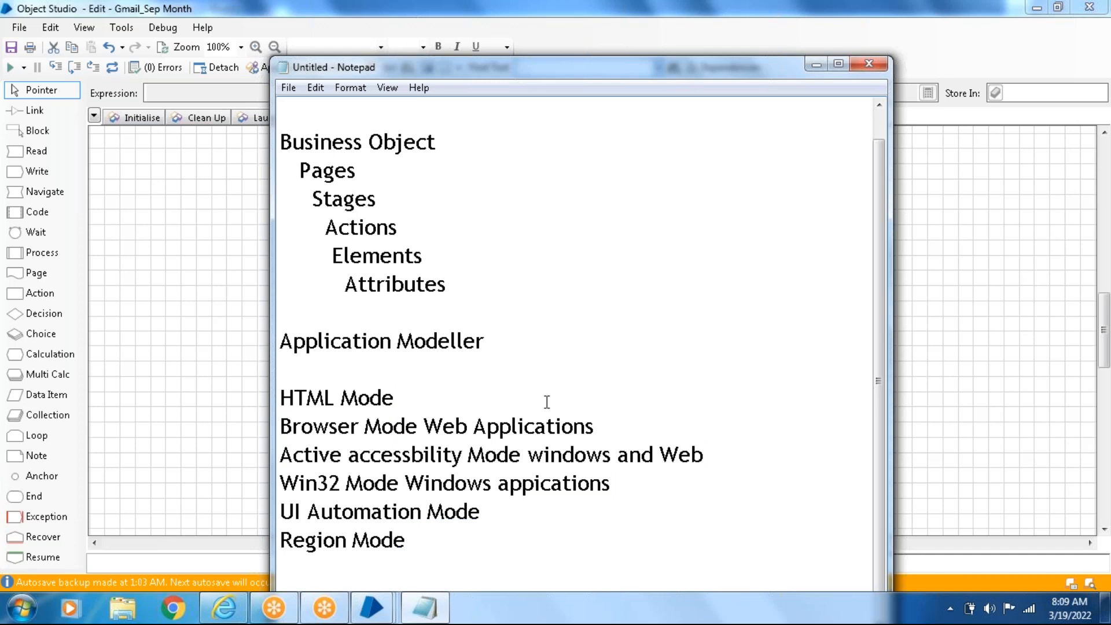
- Add the lines "SAP Mode" and "Java Mode" below the spy modes list, after a blank line following Region Mode
click(467, 530)
key(Return)
key(Return)
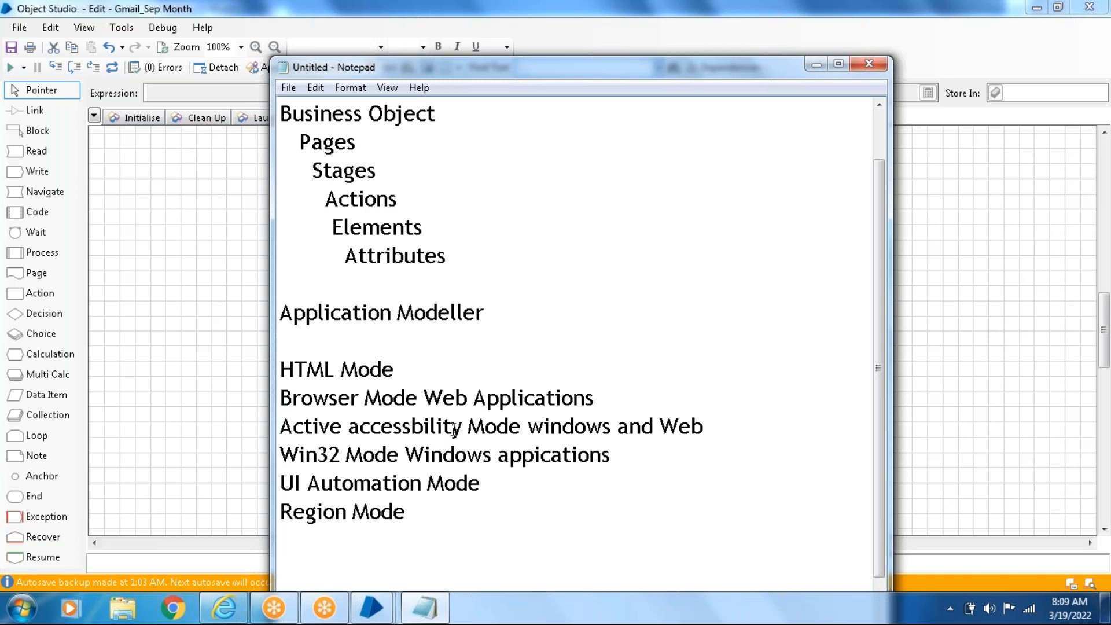
key(Return)
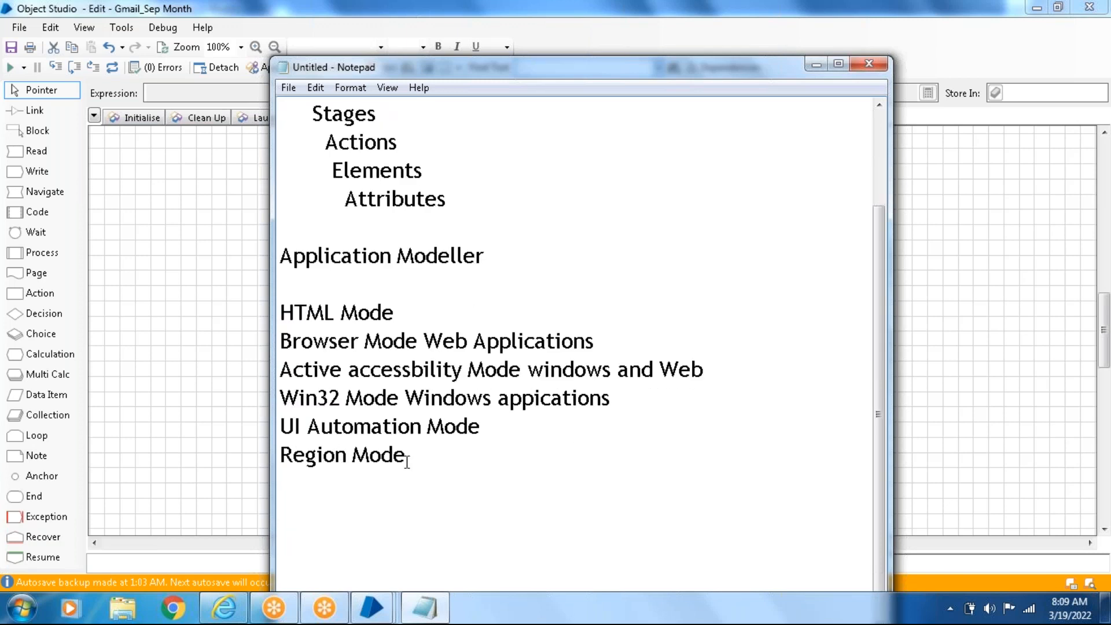
drag(413, 456, 265, 299)
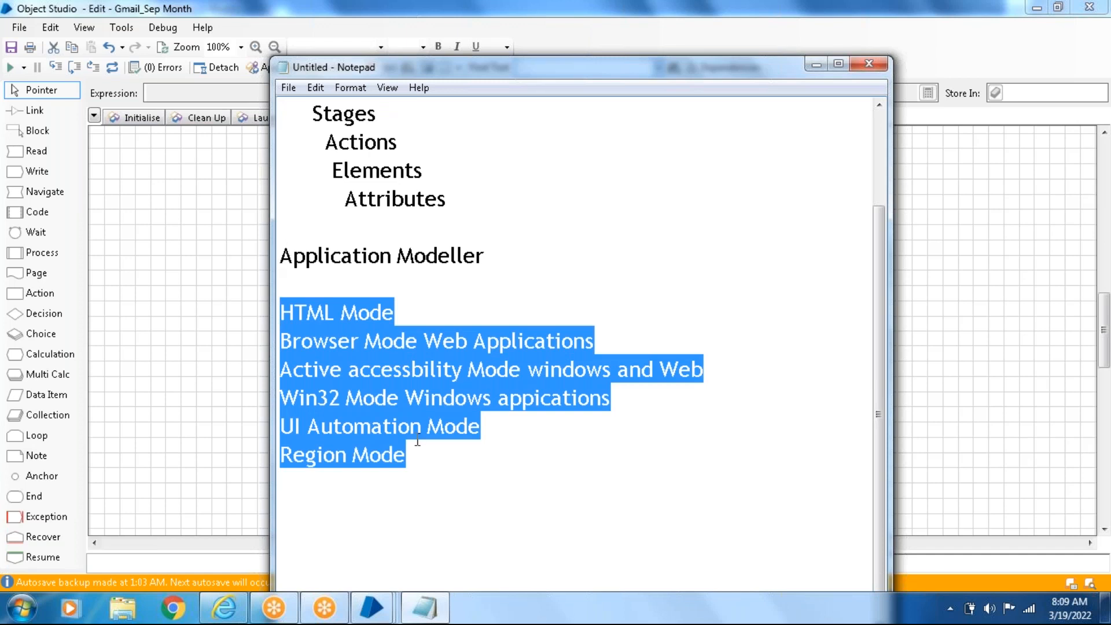
click(432, 468)
key(Return)
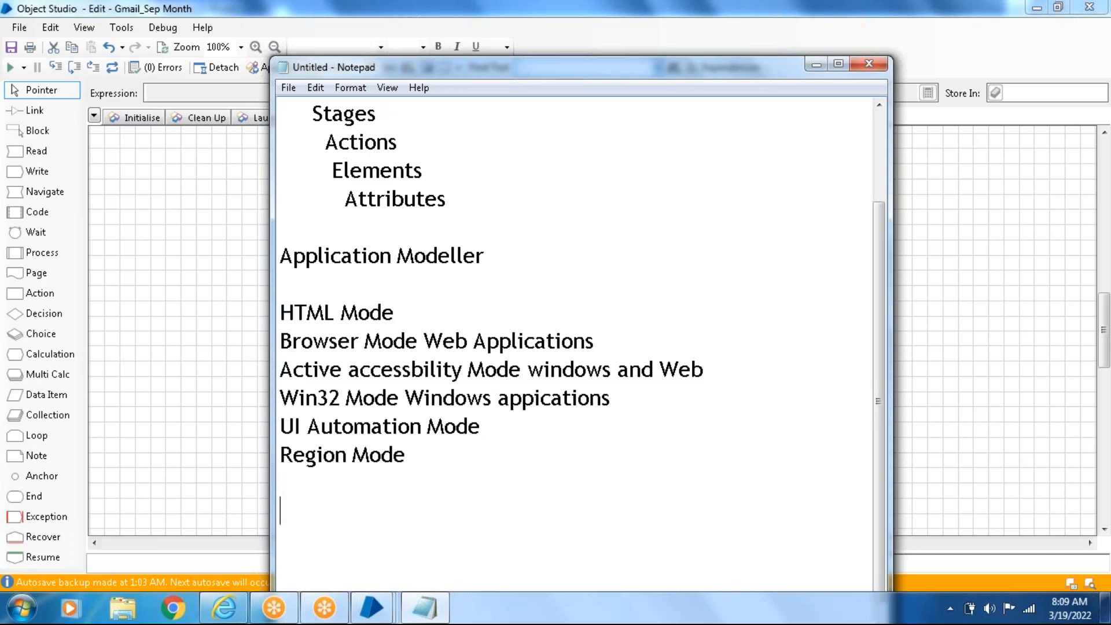
key(Up)
key(Up)
key(Up)
key(Up)
key(Up)
key(Up)
click(311, 520)
text(SAP Mode)
key(Return)
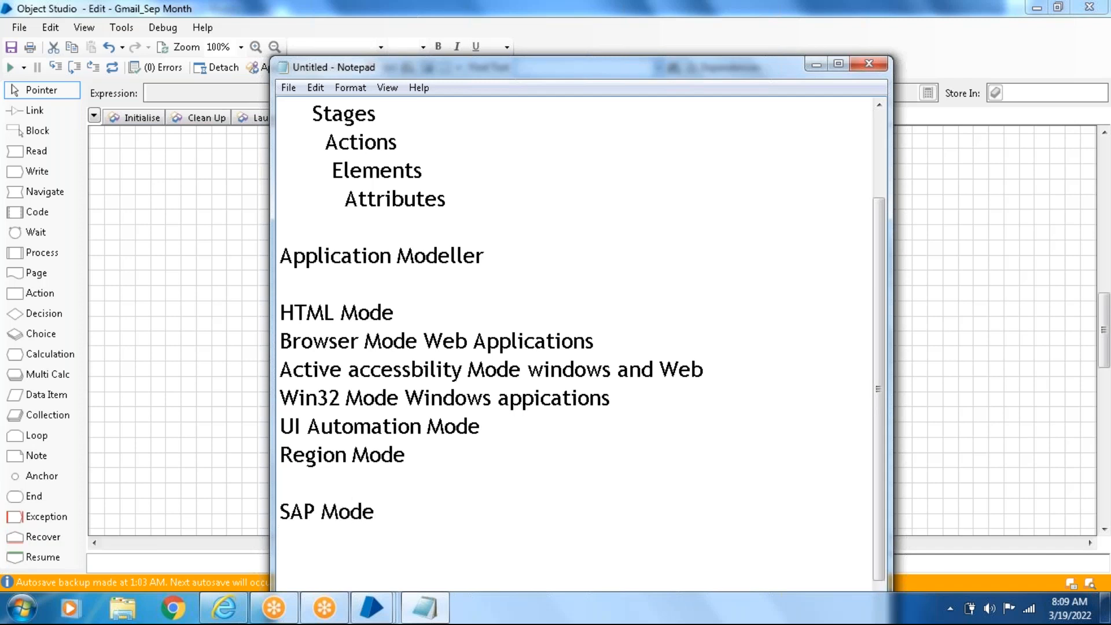
text(Java Mode)
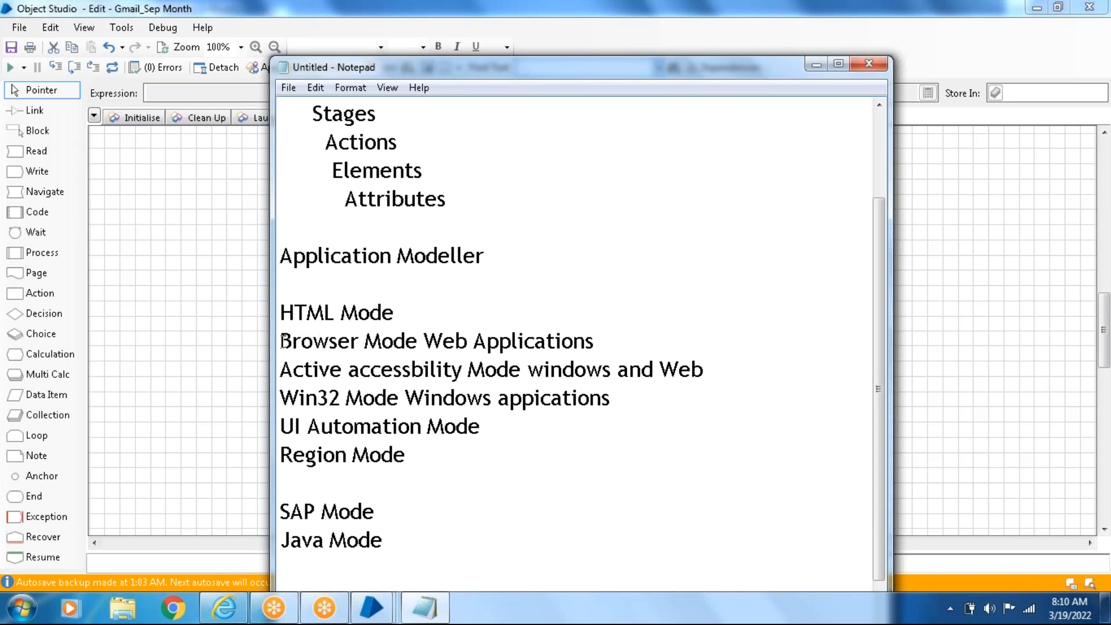
- Highlight the Browser Mode and HTML Mode notes in turn, close the Gmail window in Internet Explorer, and minimize Notepad
drag(282, 341, 641, 328)
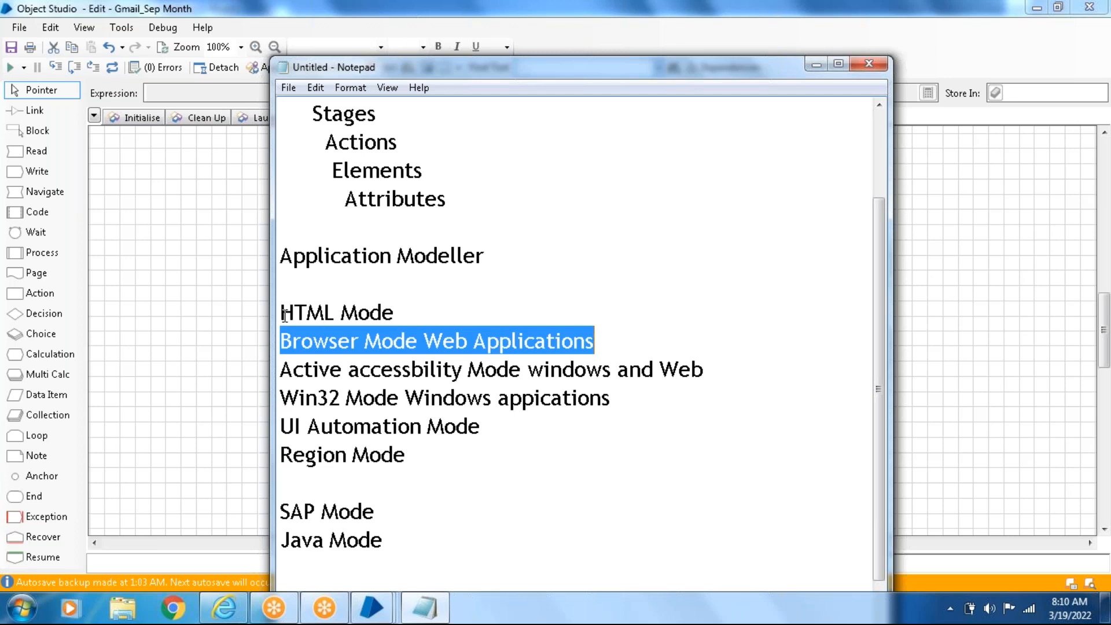
drag(283, 315, 495, 309)
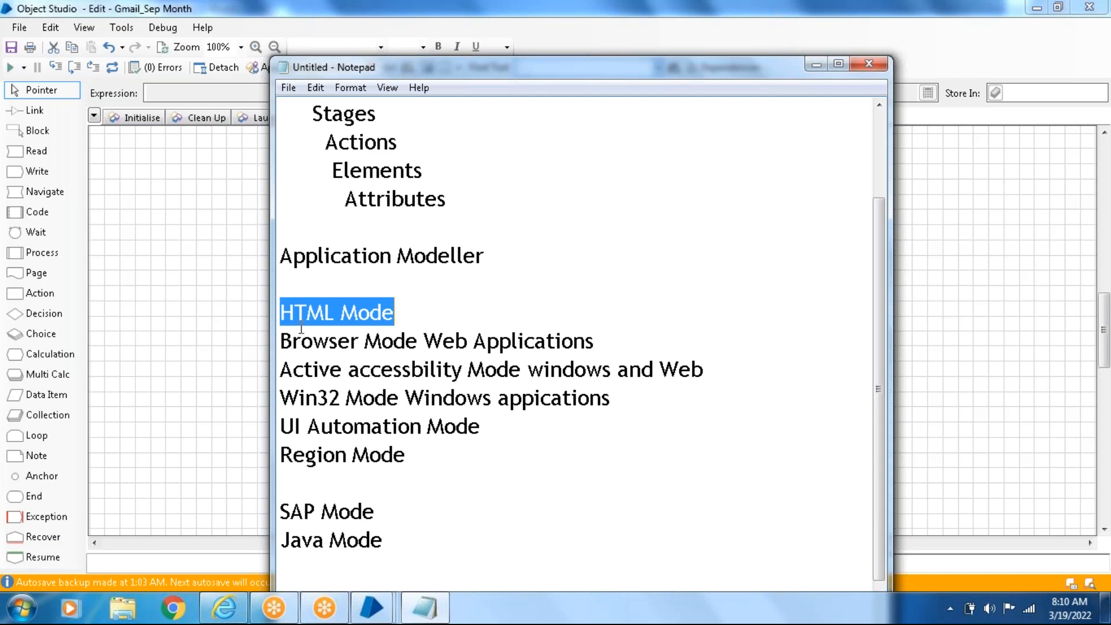
mouse_move(220, 619)
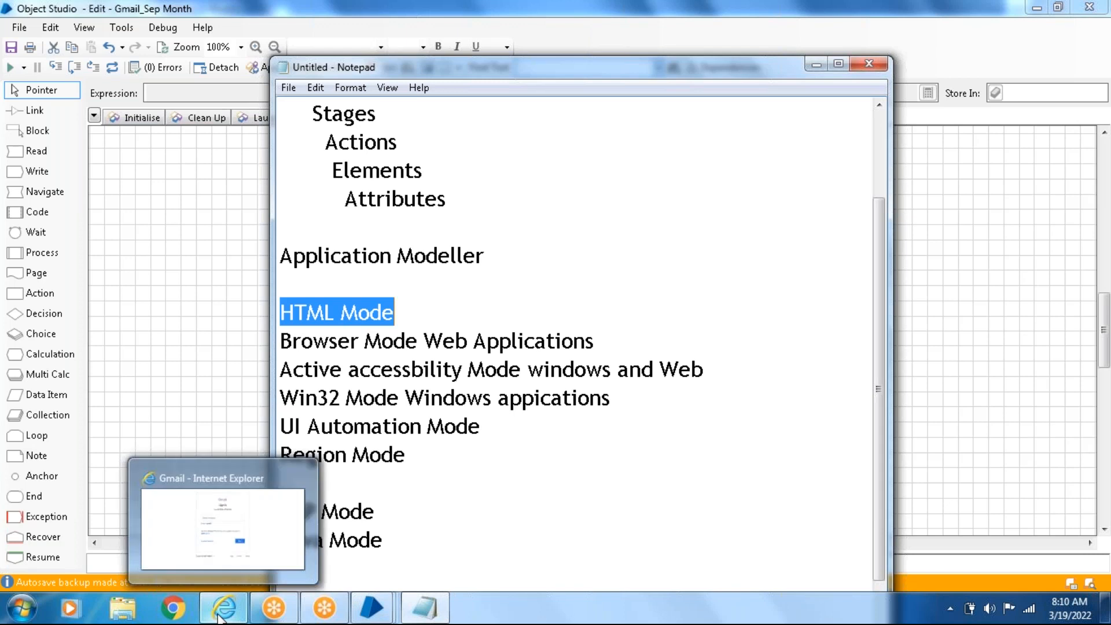
click(220, 618)
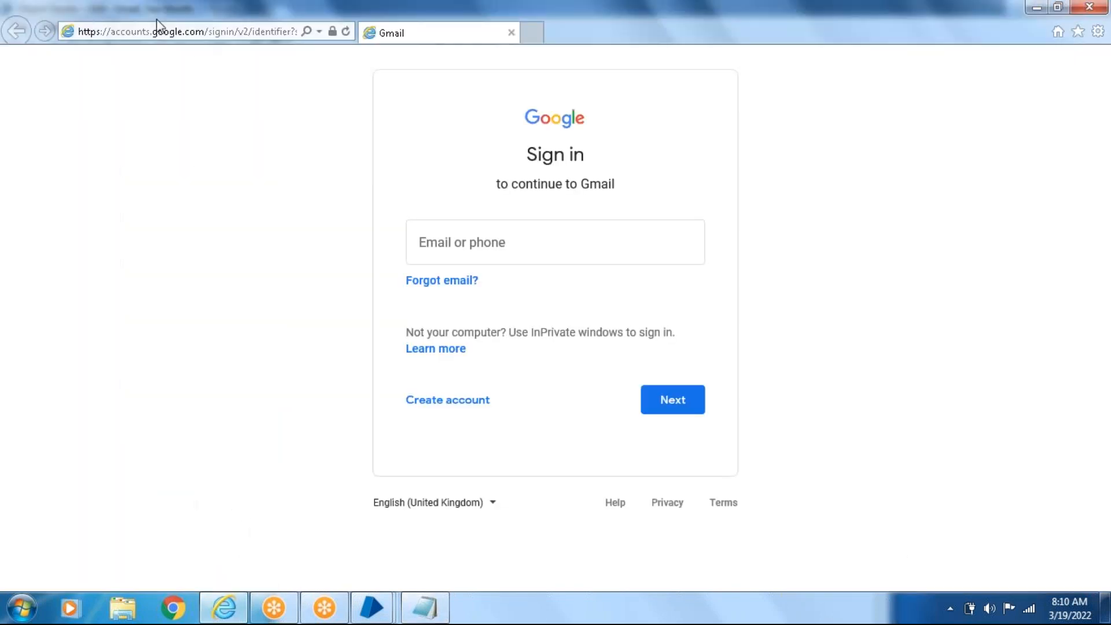
drag(194, 10, 148, 98)
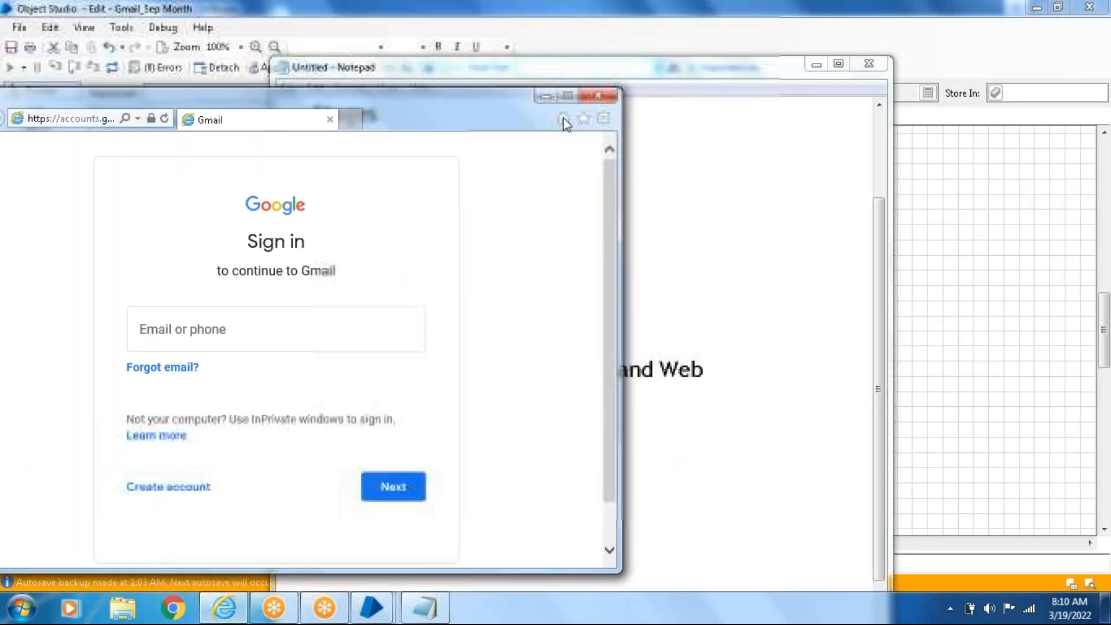
click(588, 98)
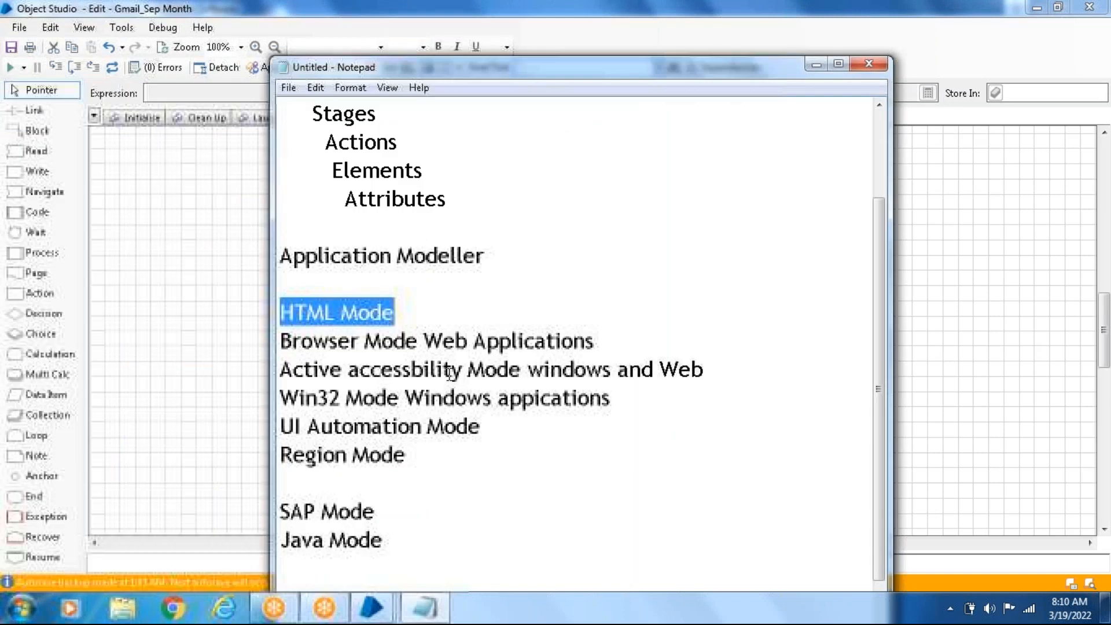
click(808, 66)
- Switch to the main Blue Prism window and open the Gmail_44 object from the Batch vlr_9pm group in a maximized Object Studio window
mouse_move(382, 609)
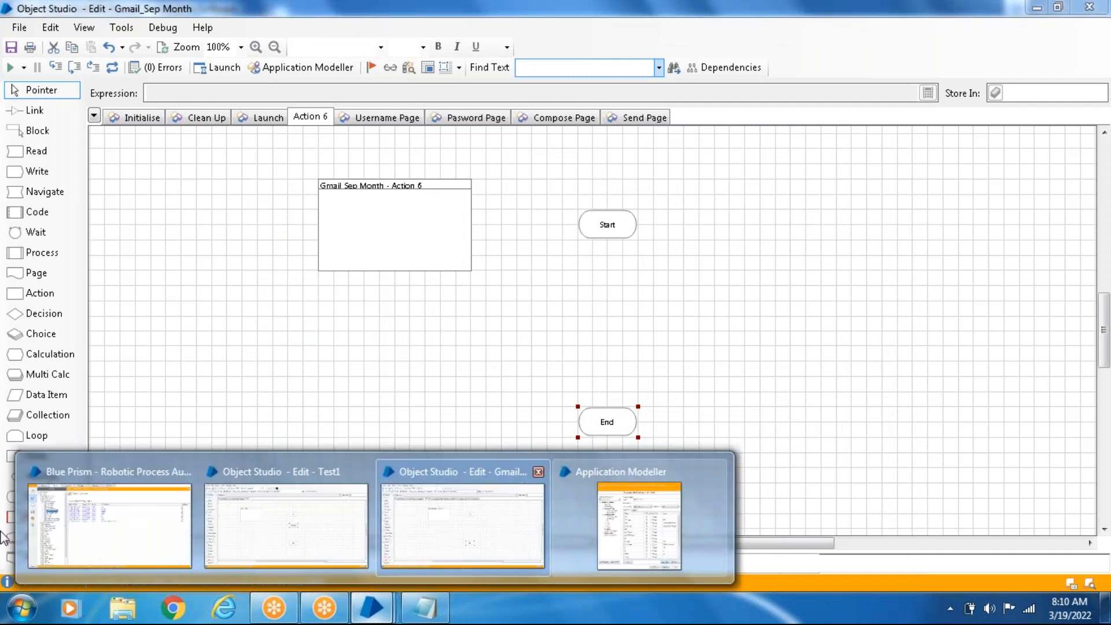
click(104, 533)
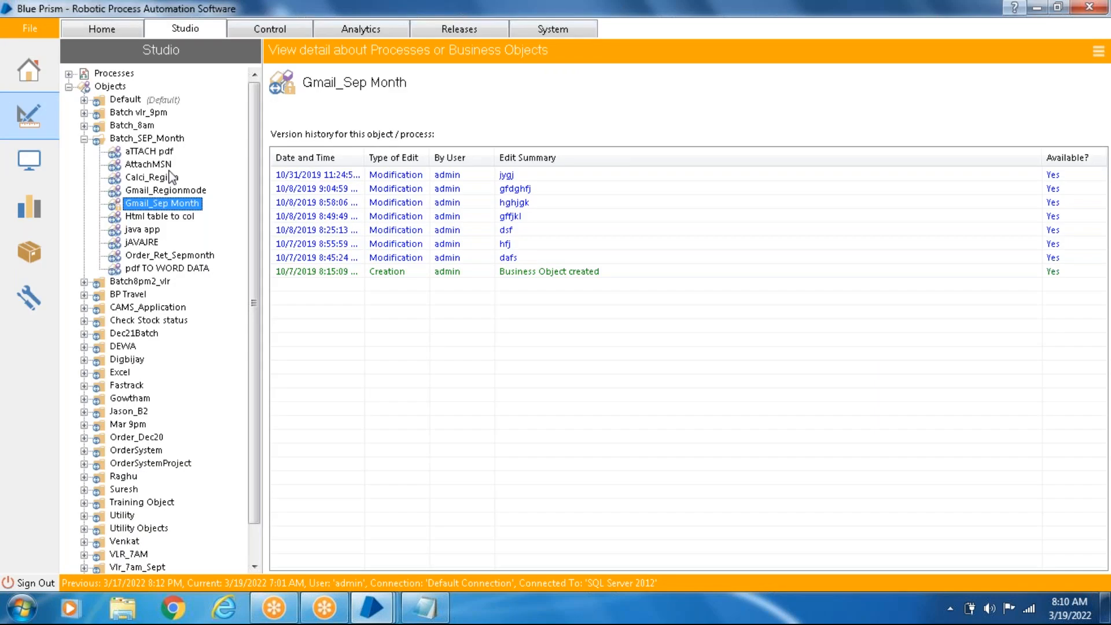
click(84, 113)
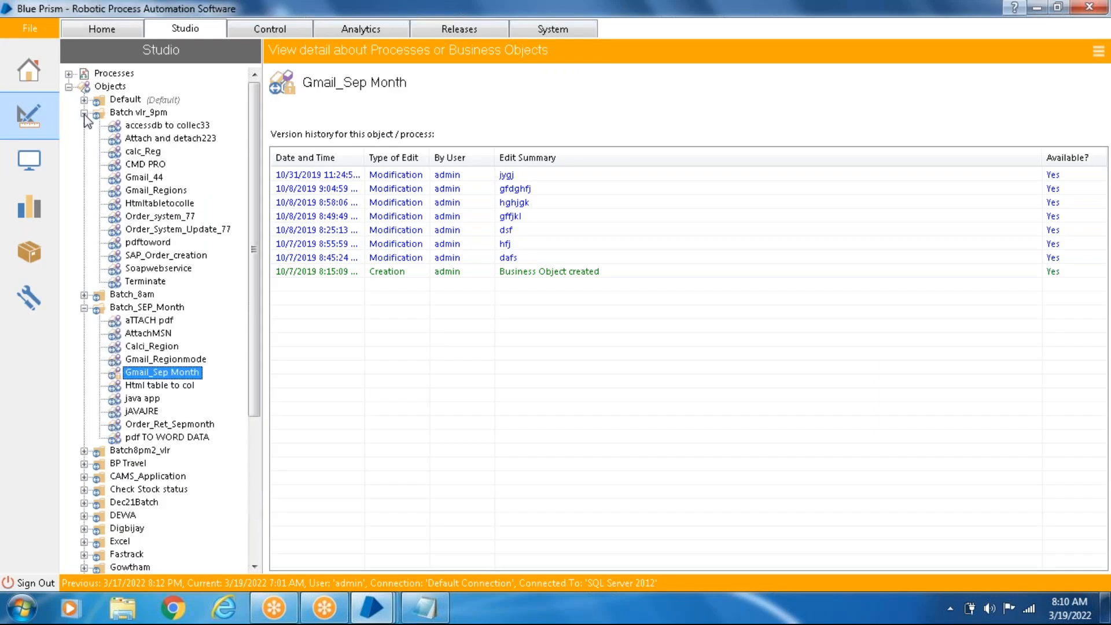
click(139, 178)
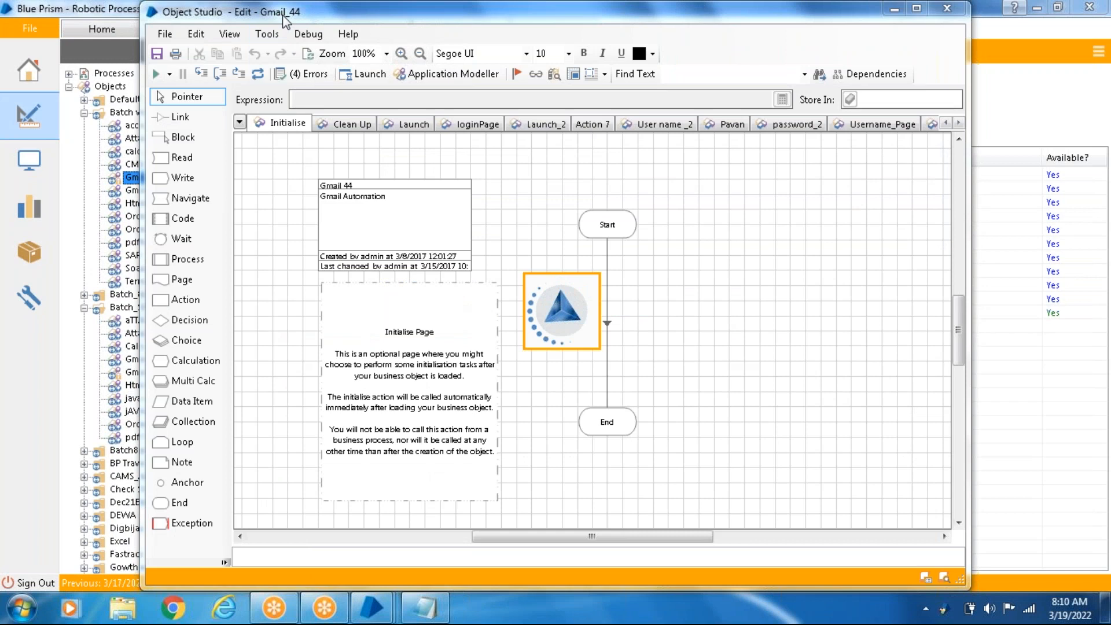
click(917, 9)
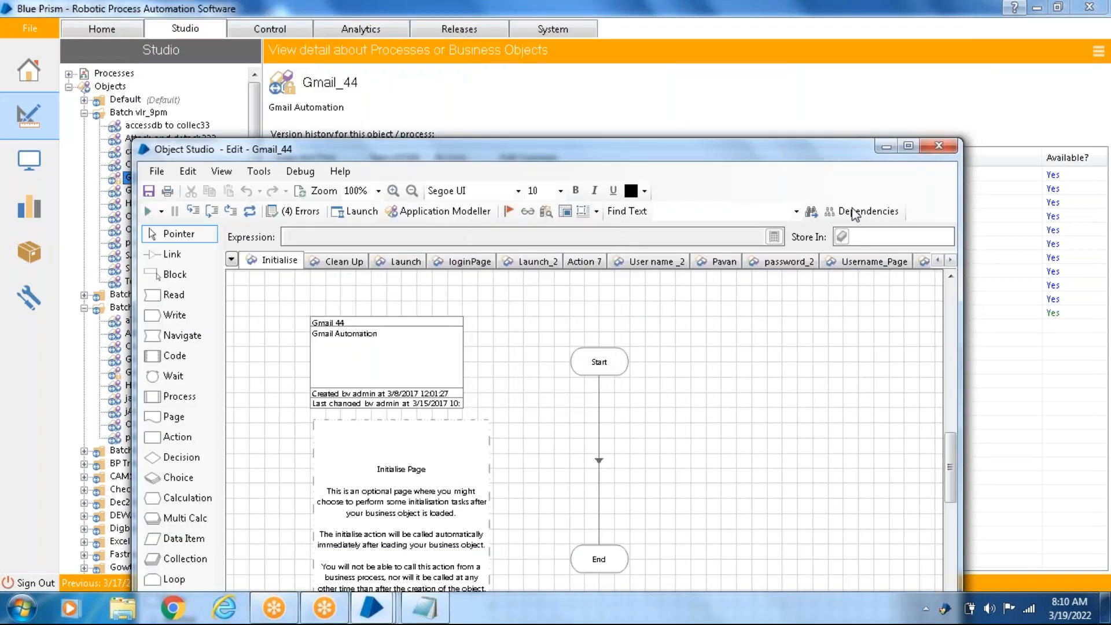
click(908, 146)
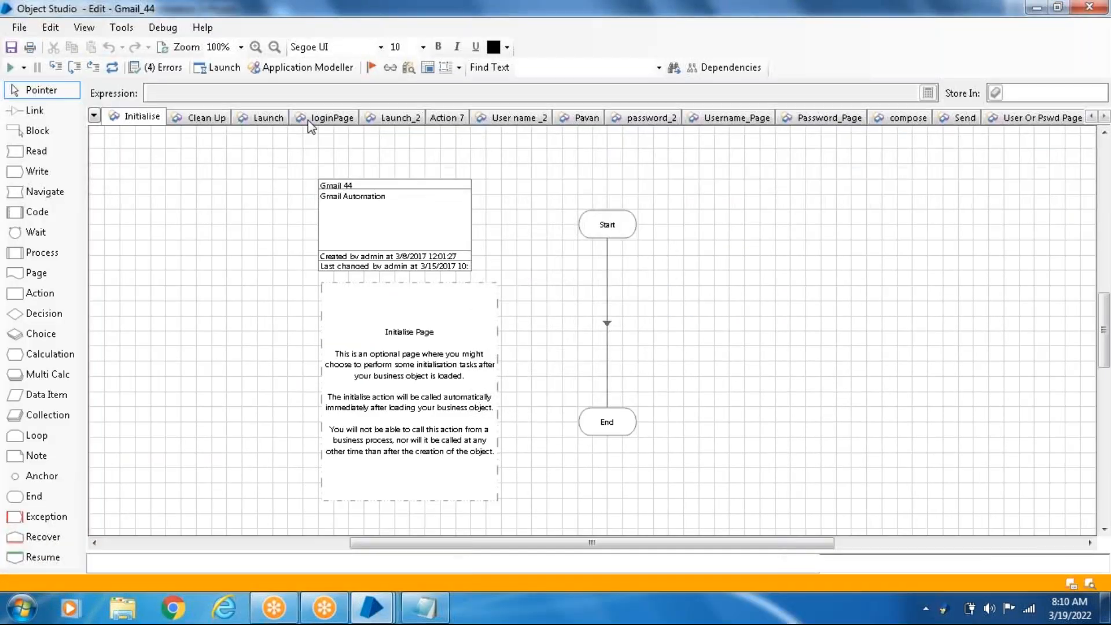
- On the Launch page of Gmail_44, set the Start stage as the next stage and run through to the End stage
click(258, 120)
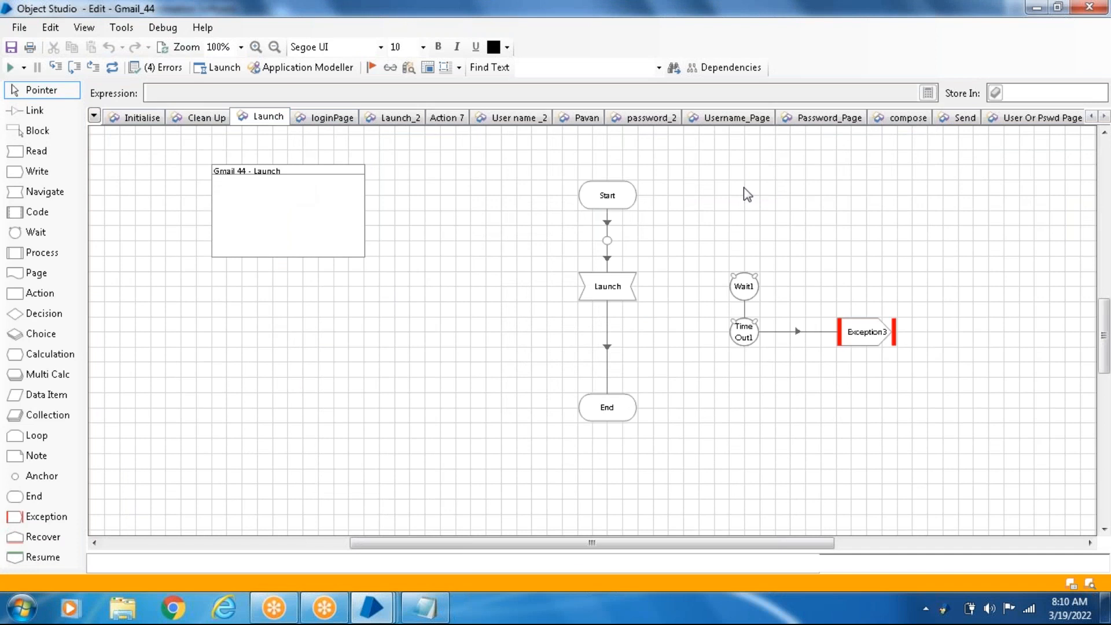
right_click(624, 200)
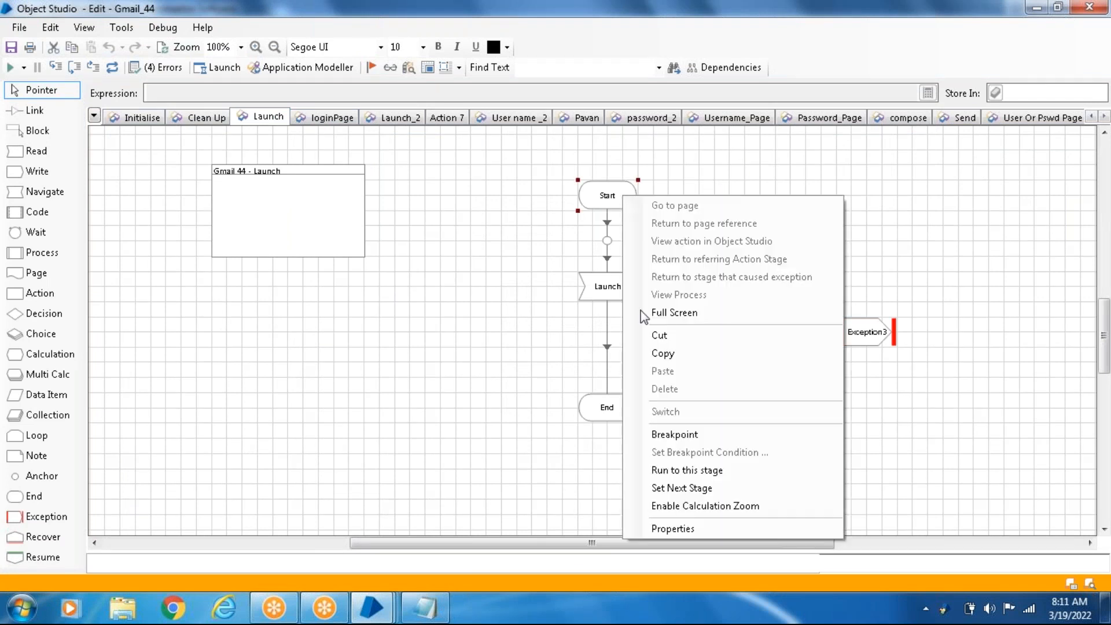
click(672, 488)
right_click(611, 418)
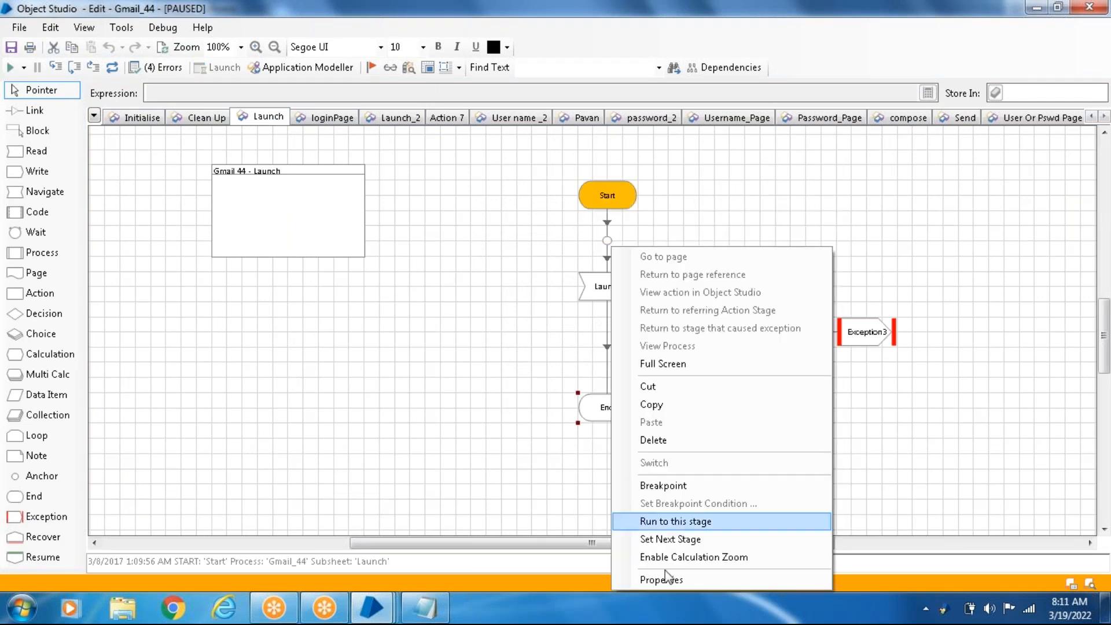
click(697, 522)
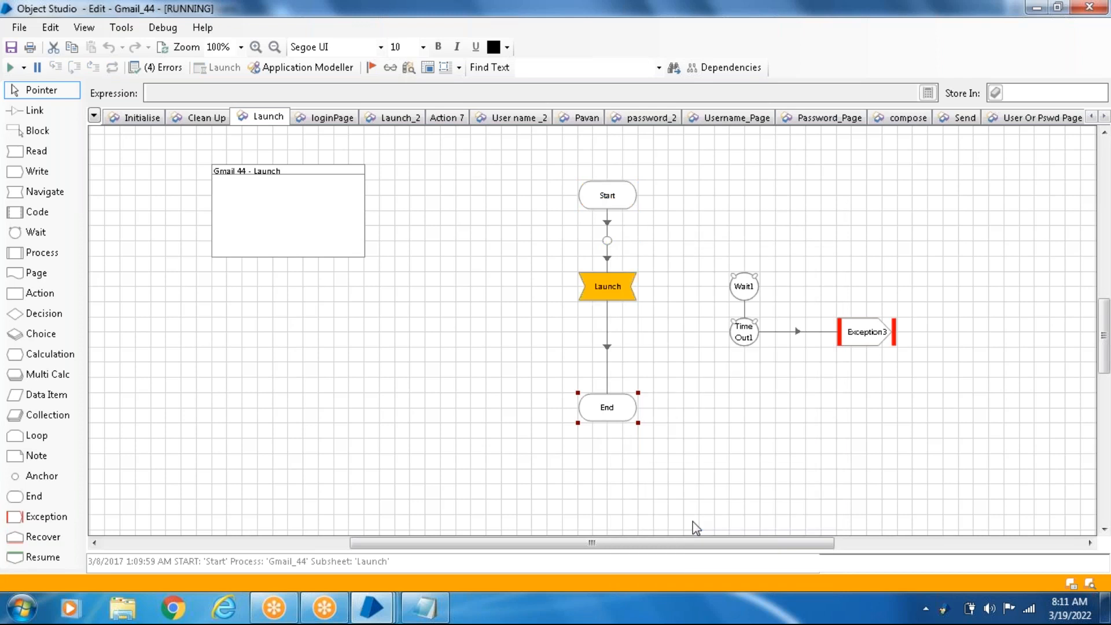
click(656, 99)
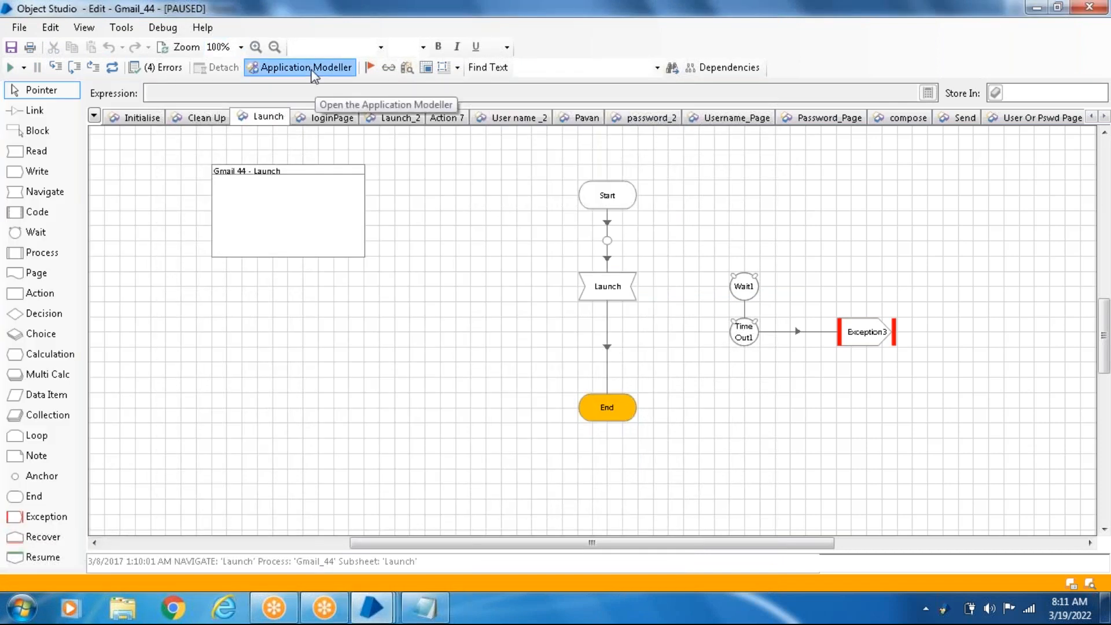
- Start the Application Wizard for the Gmail_44 model and set the application type to Browser-based Application (Chrome, Firefox)
click(313, 72)
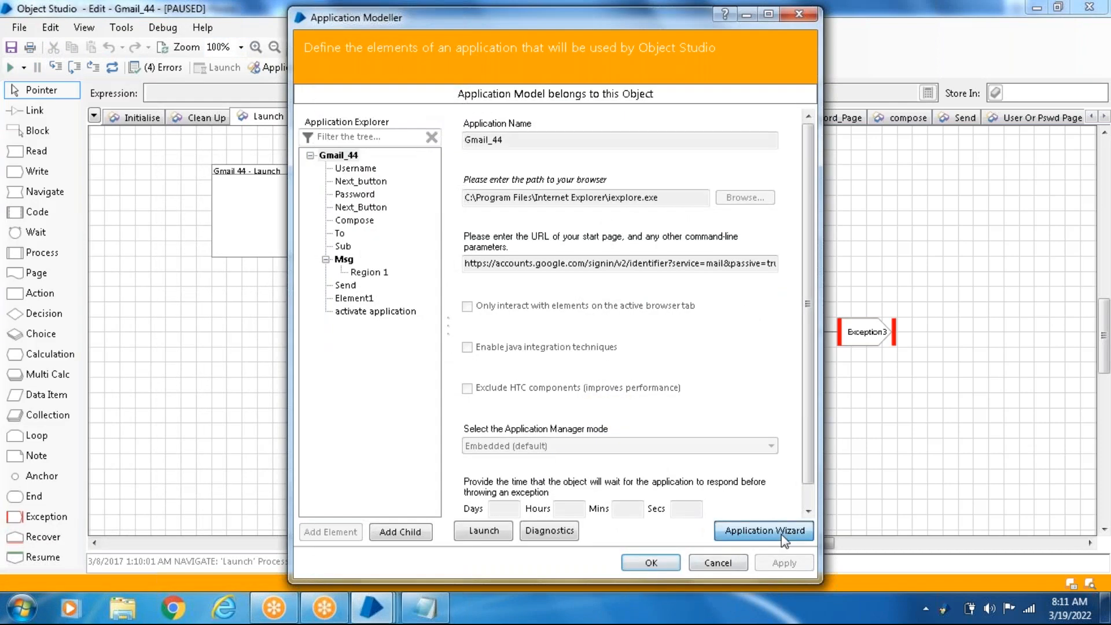
click(782, 534)
click(760, 522)
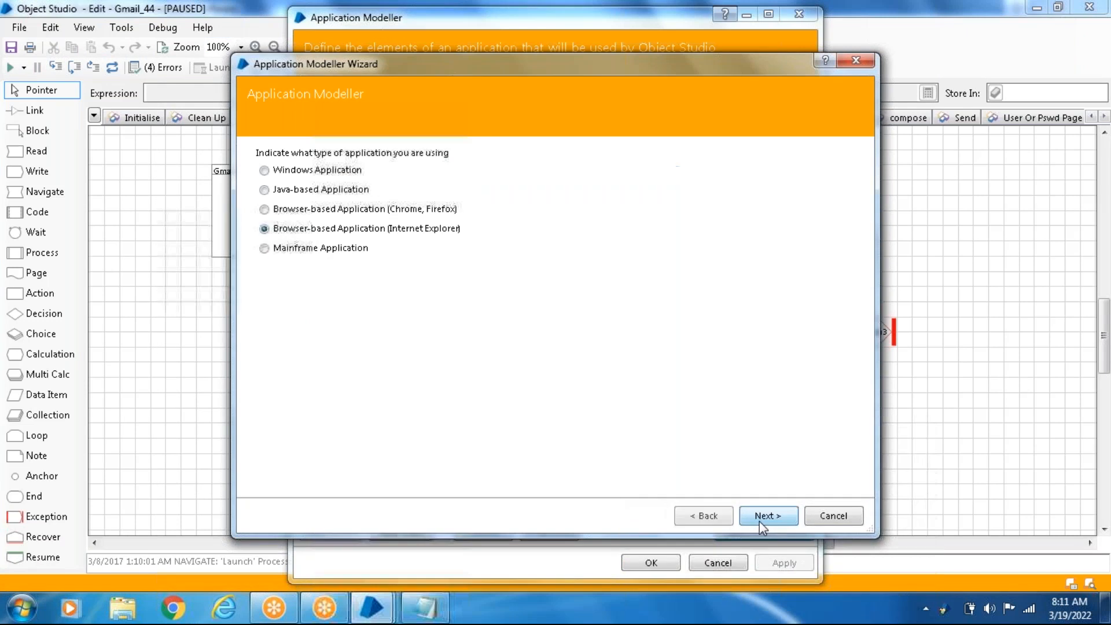
click(710, 517)
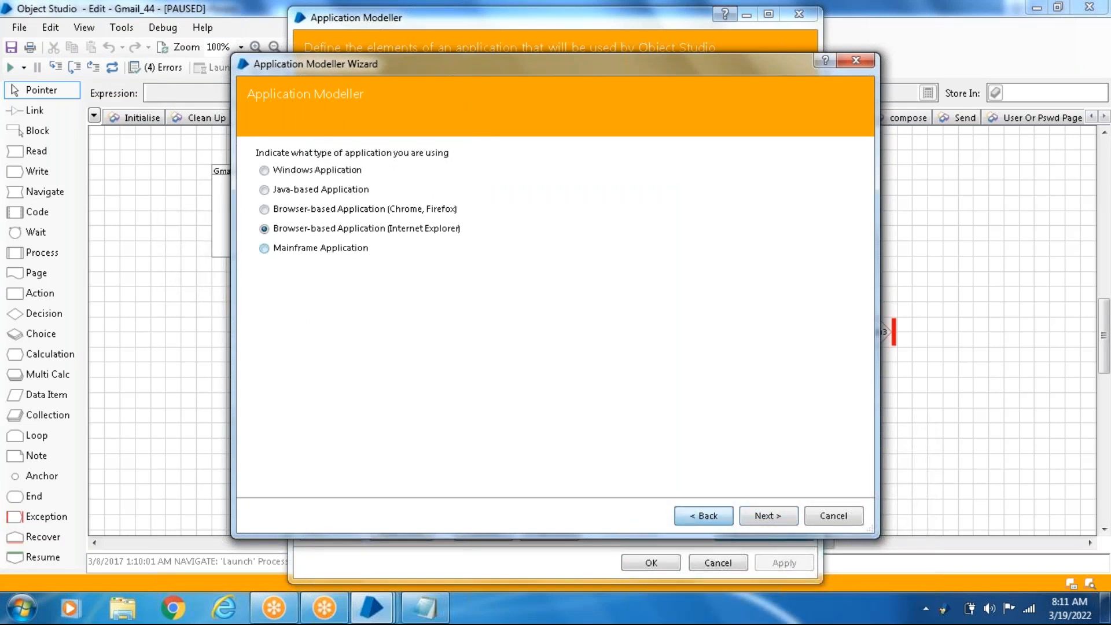
click(337, 211)
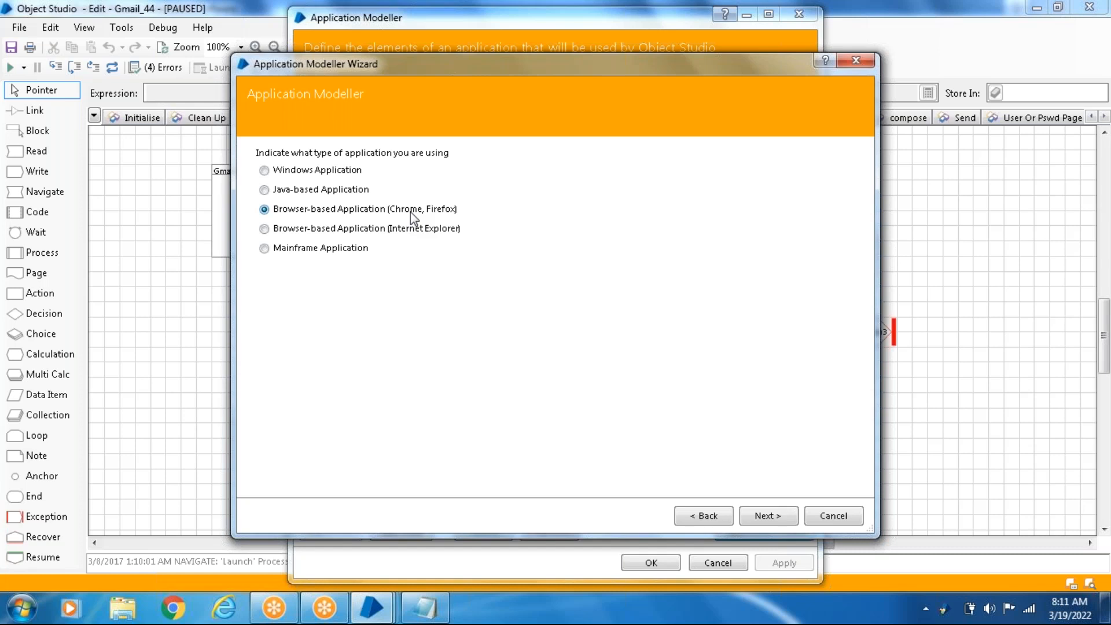
- Set the application type to a browser that is launched from an executable file and continue to the browser path
click(770, 518)
click(770, 516)
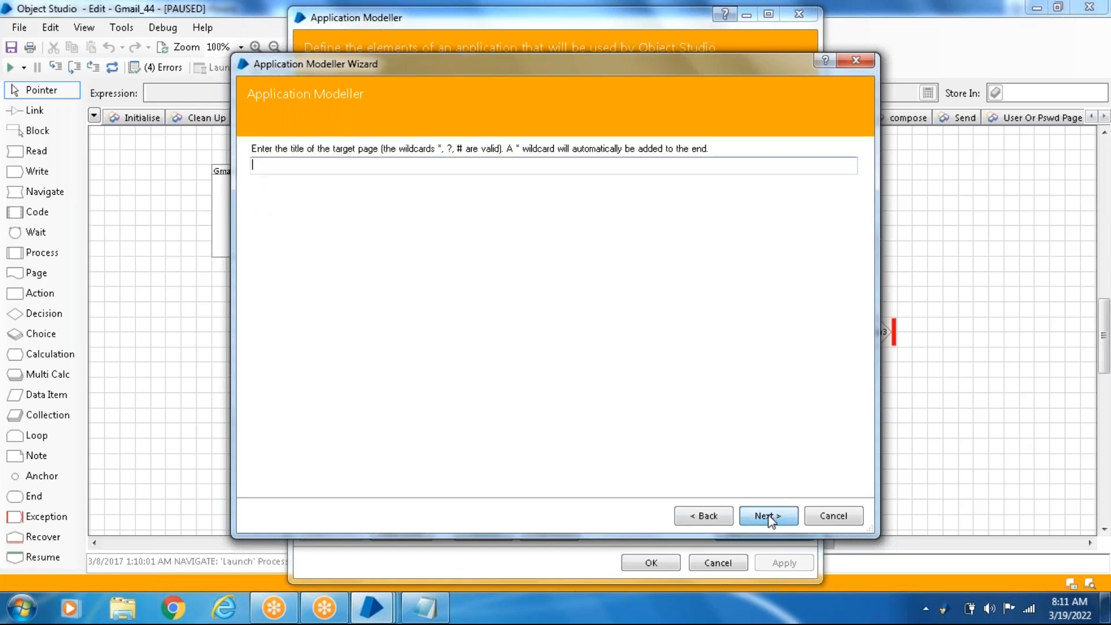
click(703, 516)
click(401, 191)
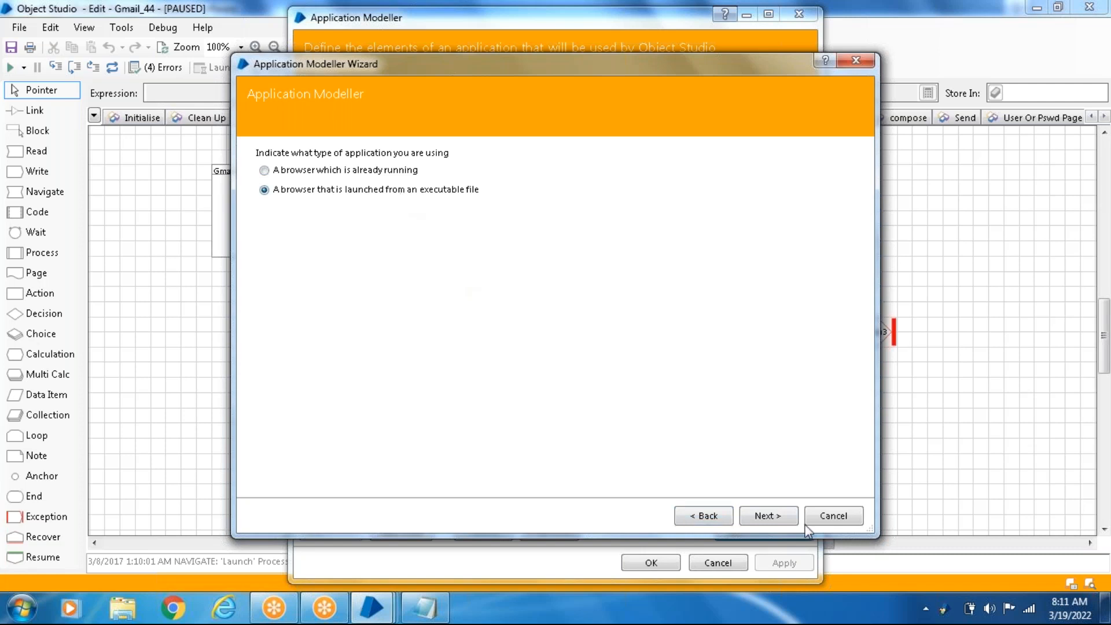
click(782, 514)
- Replace the browser path with C:\Program Files\Mozilla Firefox\firefox.exe, copied without quotes from the target in the Firefox shortcut's properties
drag(463, 169, 9, 173)
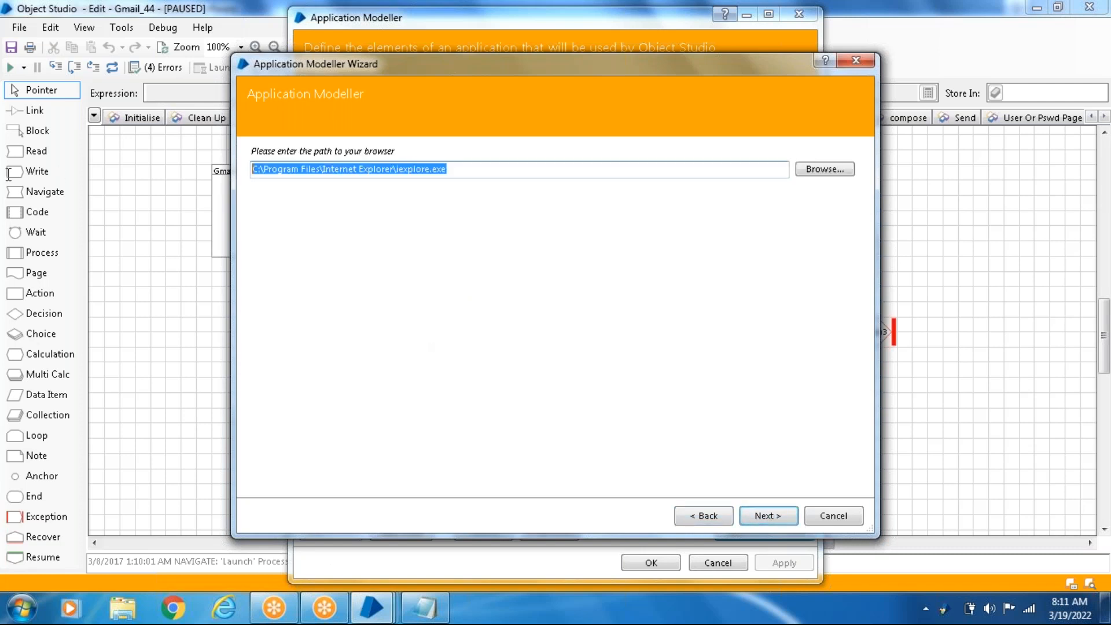
key(BackSpace)
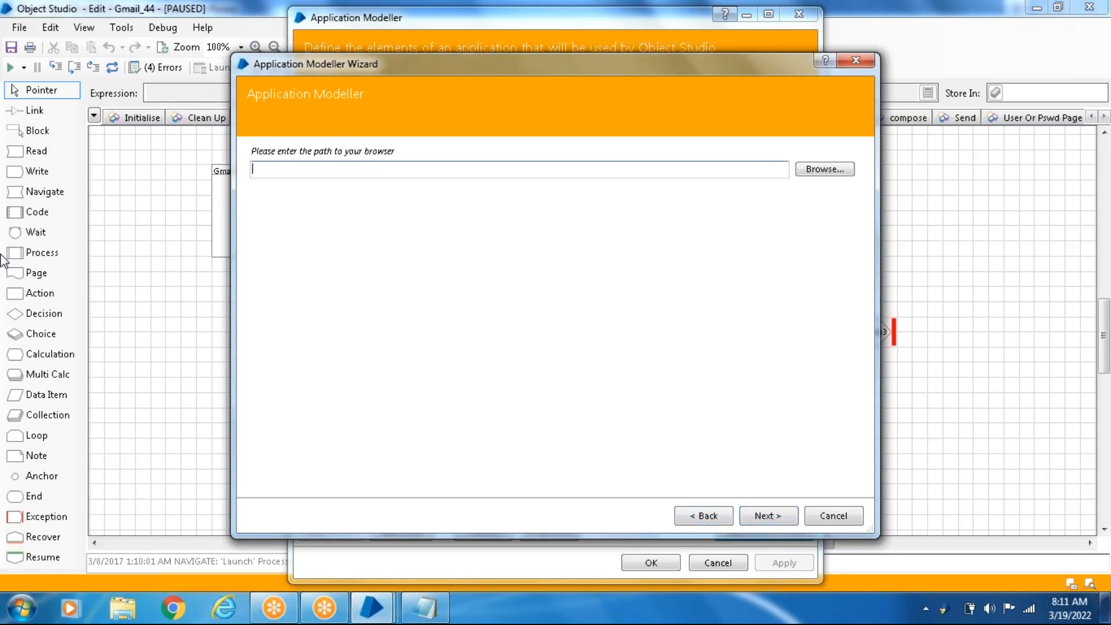
click(29, 616)
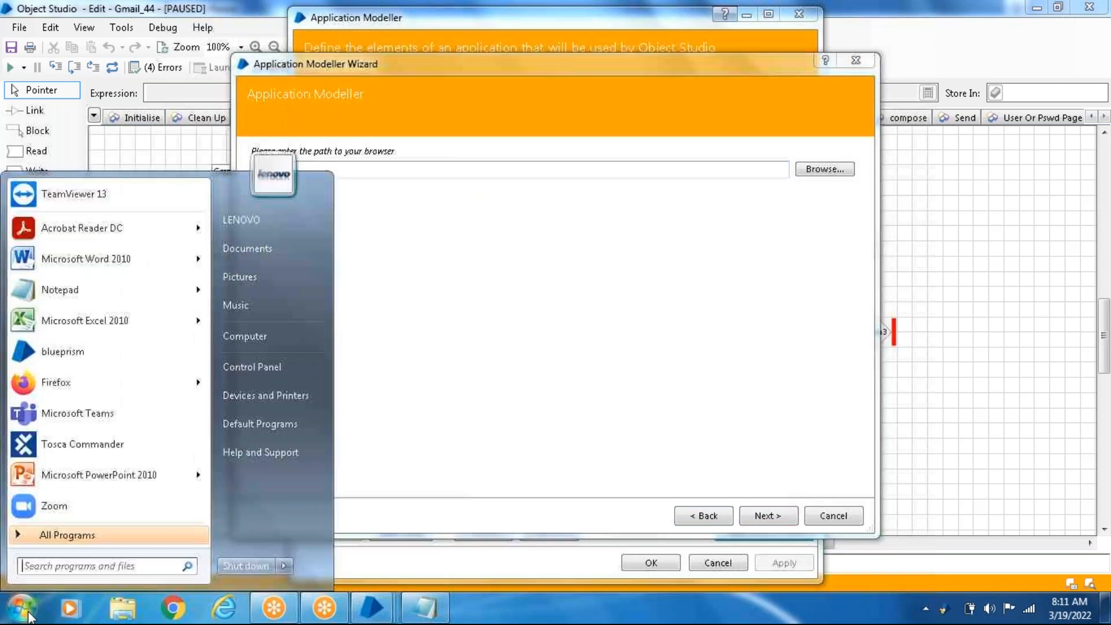
right_click(87, 392)
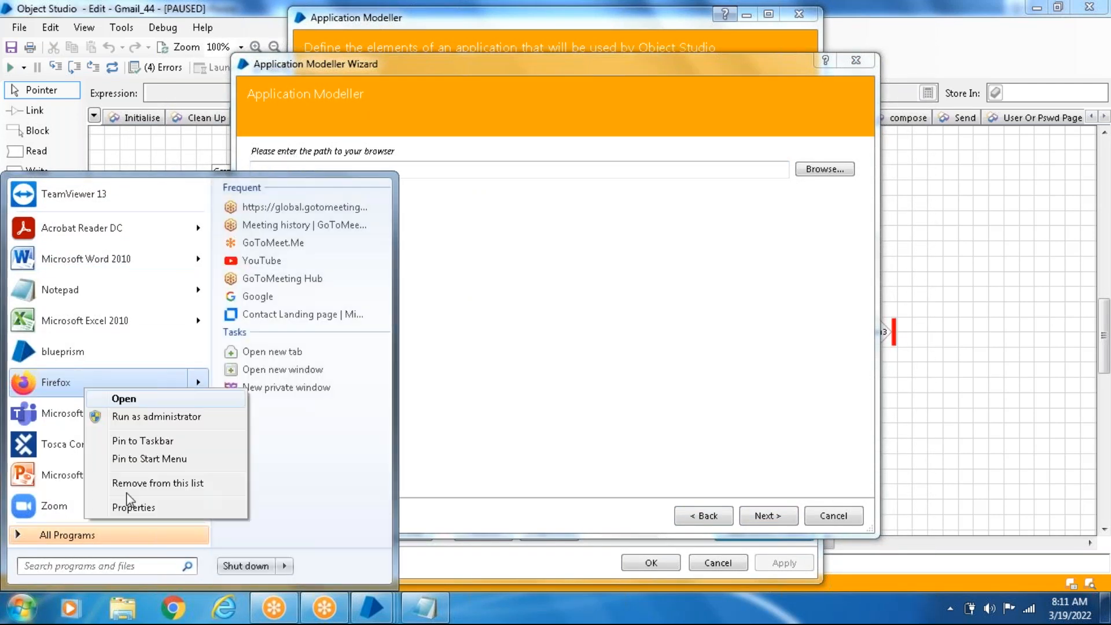
click(133, 507)
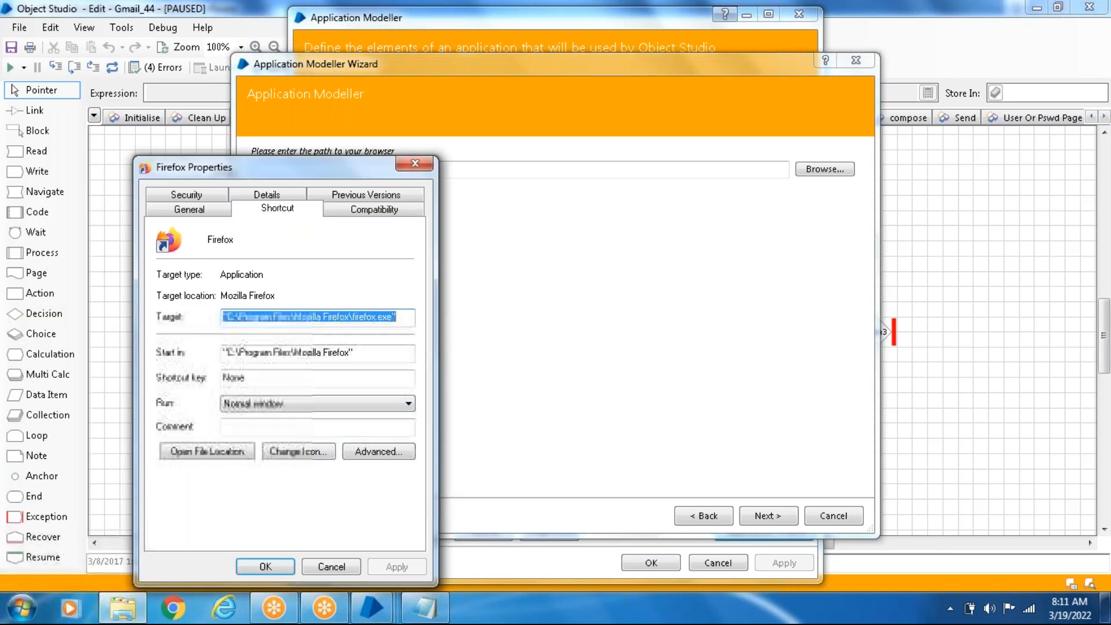
click(411, 168)
text("C:\Program Files\Mozilla Firefox\firefox.exe")
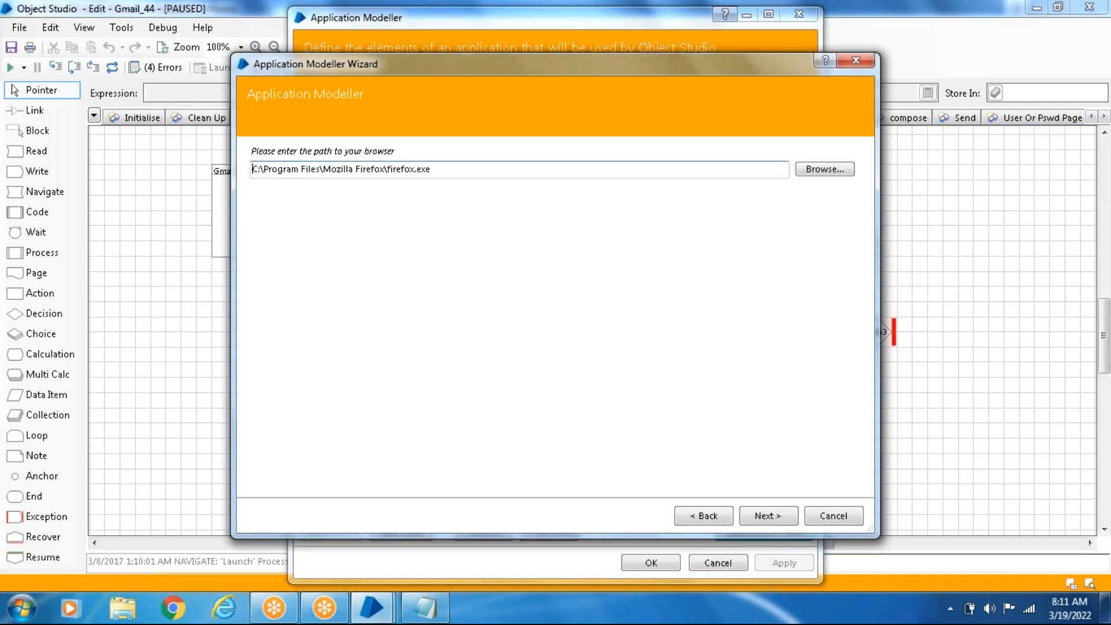
- Clear the start page URL, keep the Application Manager mode as Embedded (default), and finish the wizard
click(773, 515)
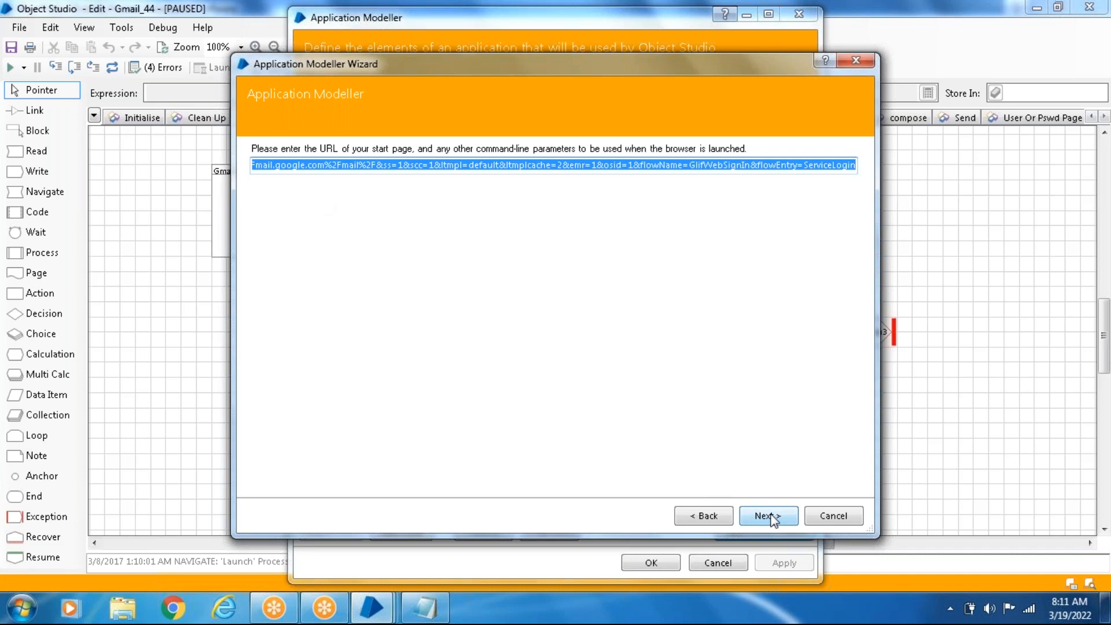
key(BackSpace)
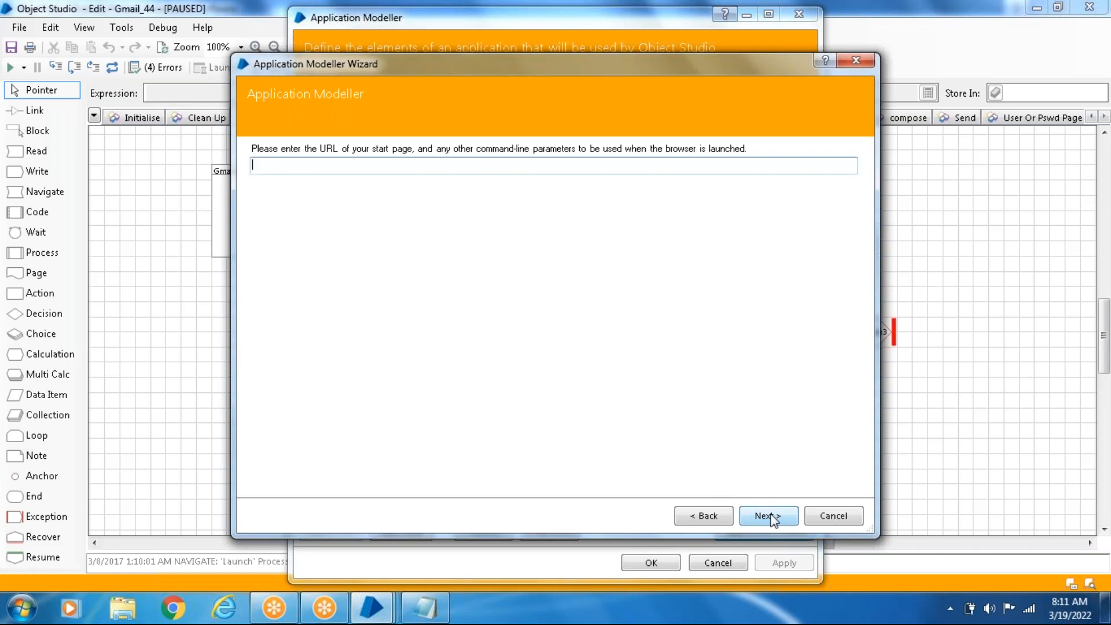
click(771, 517)
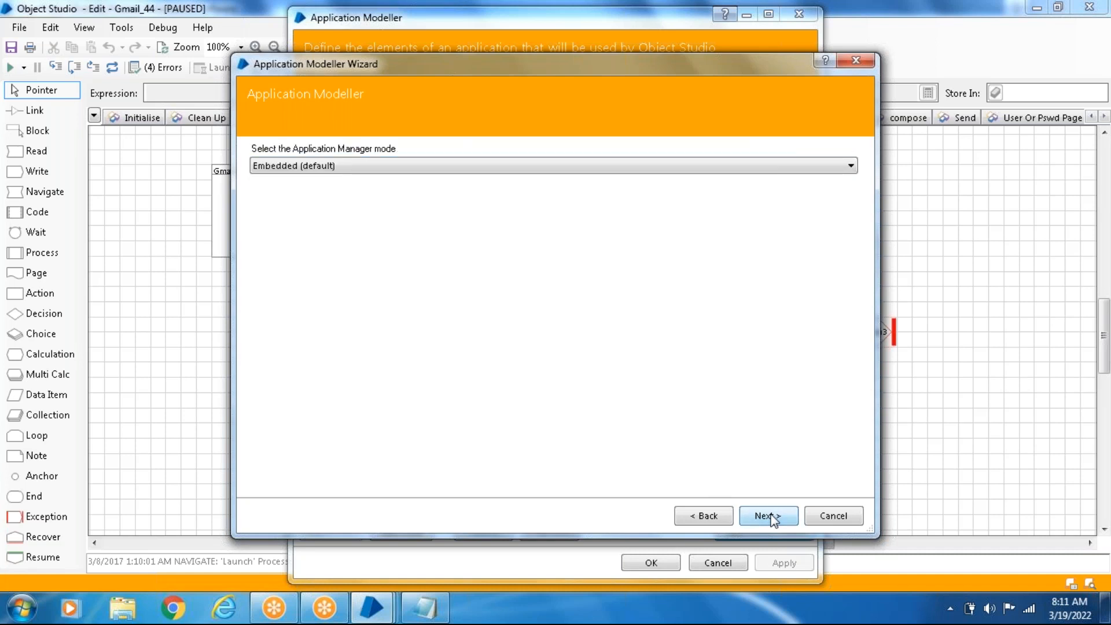
click(773, 517)
click(773, 517)
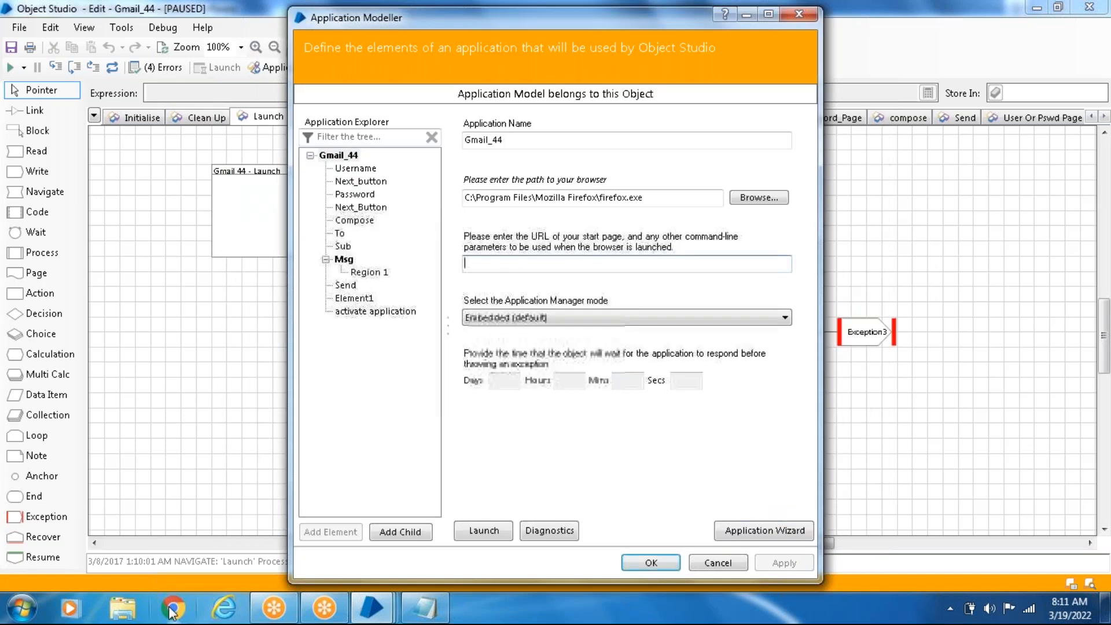
- Open Firefox, load the Google home page, and copy its address
click(24, 609)
click(67, 391)
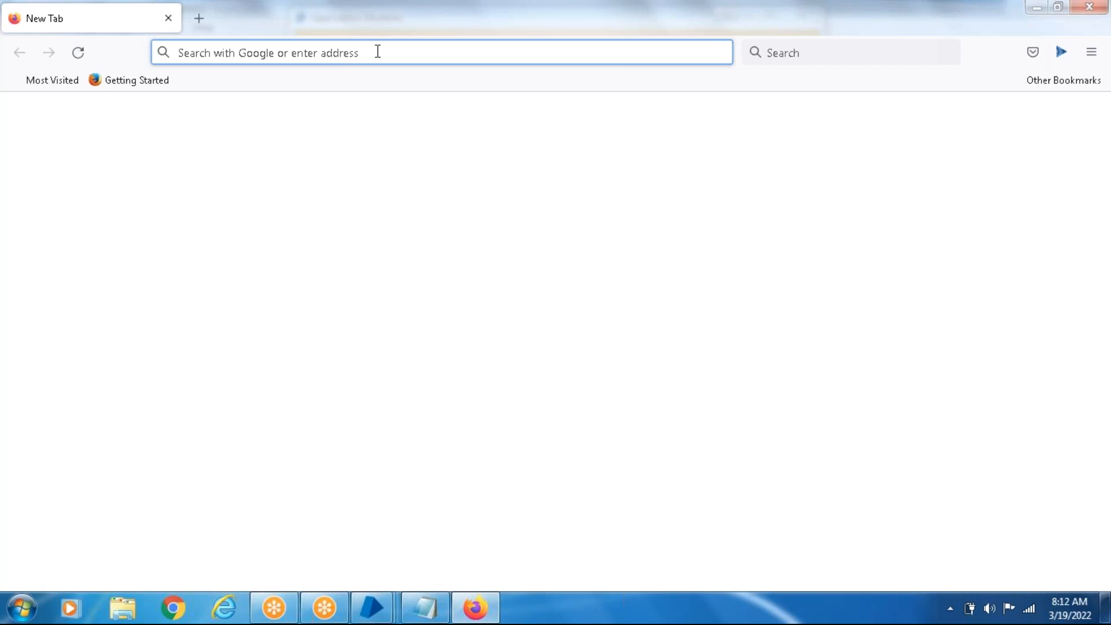
text(www.gotomeet.me/)
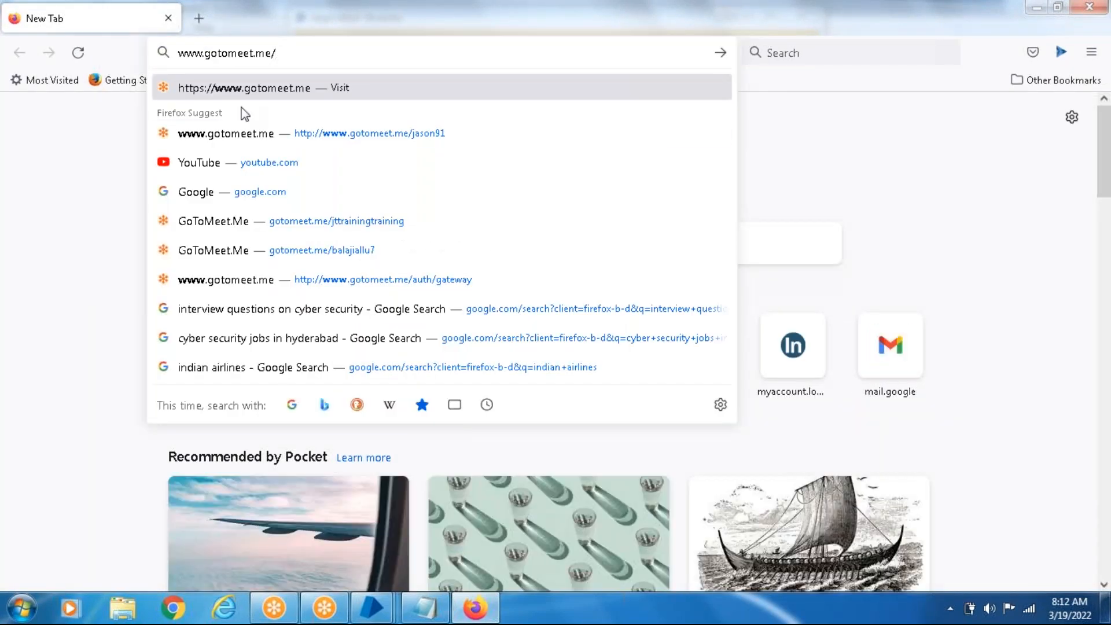
click(196, 194)
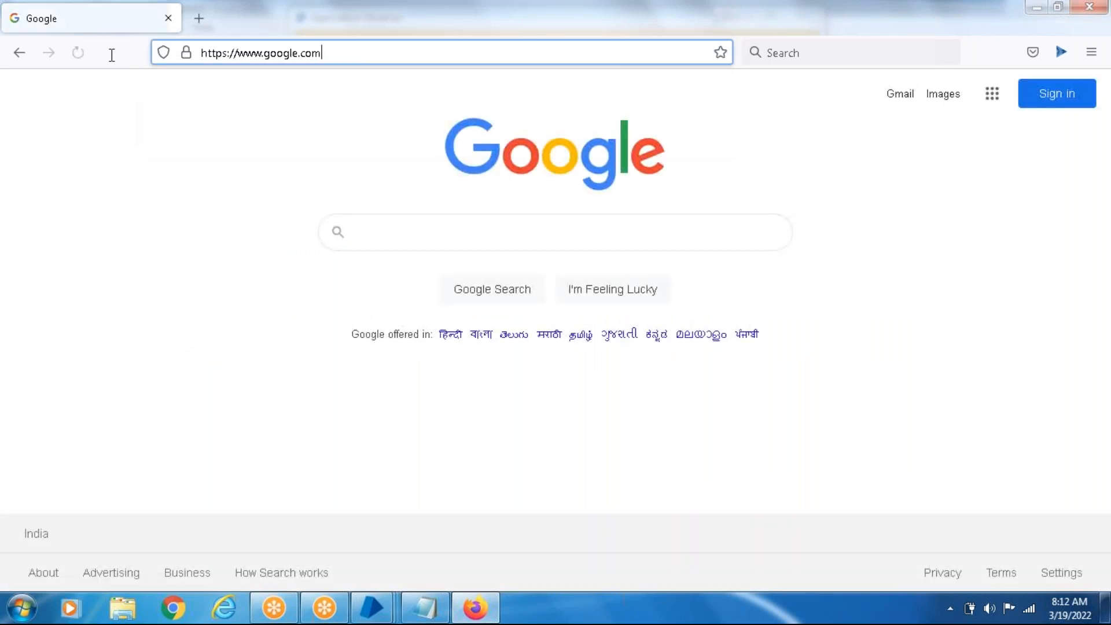
key(ctrl+l)
key(ctrl+c)
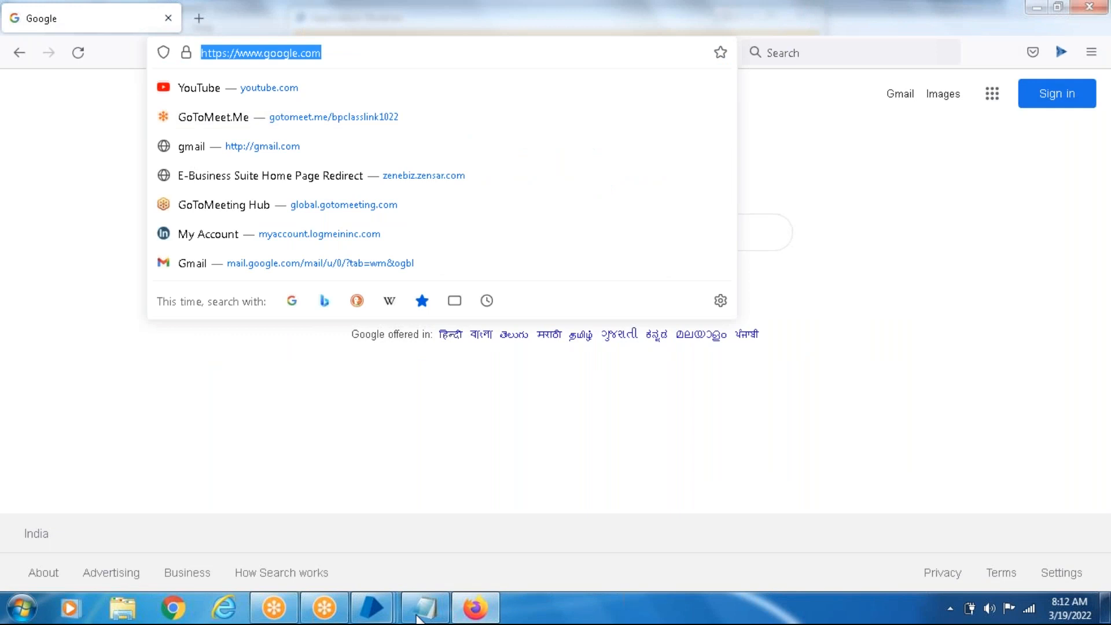
click(371, 606)
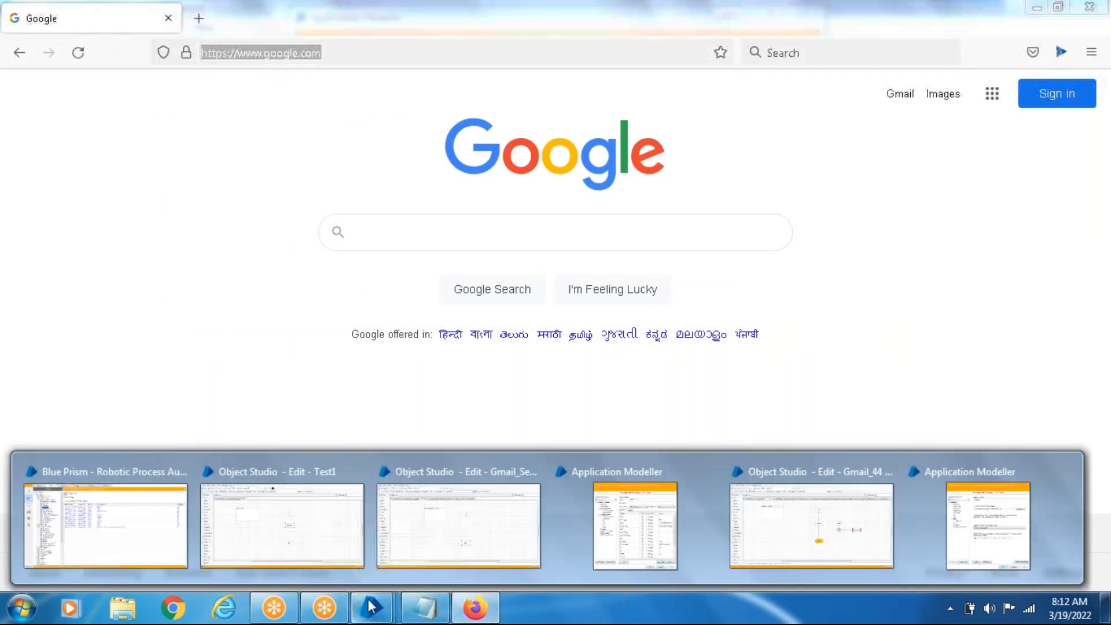
click(942, 544)
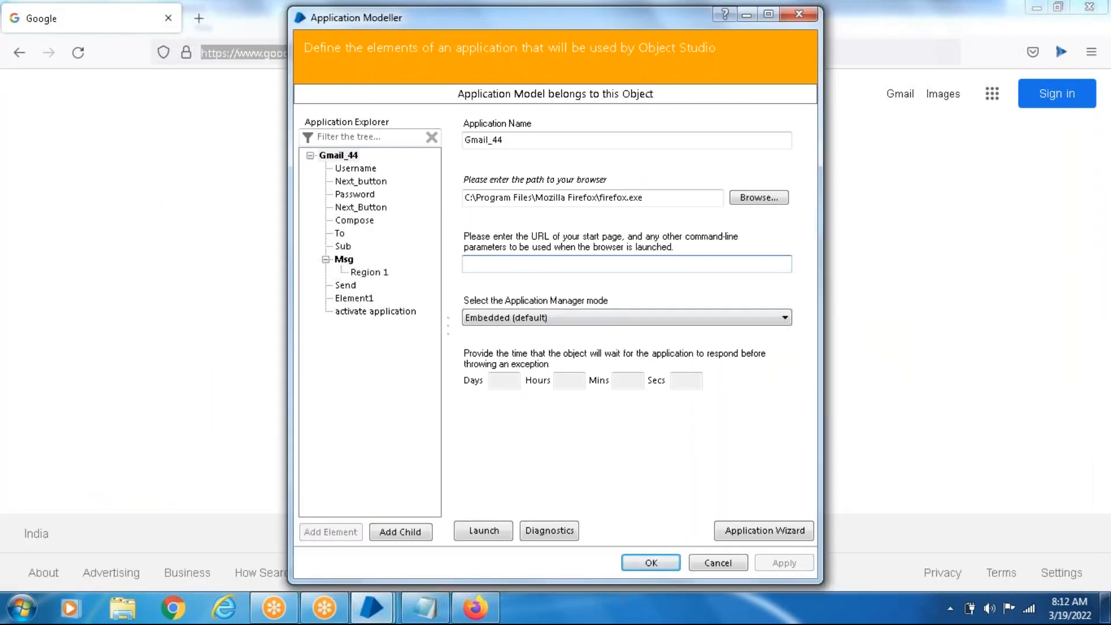
key(ctrl+v)
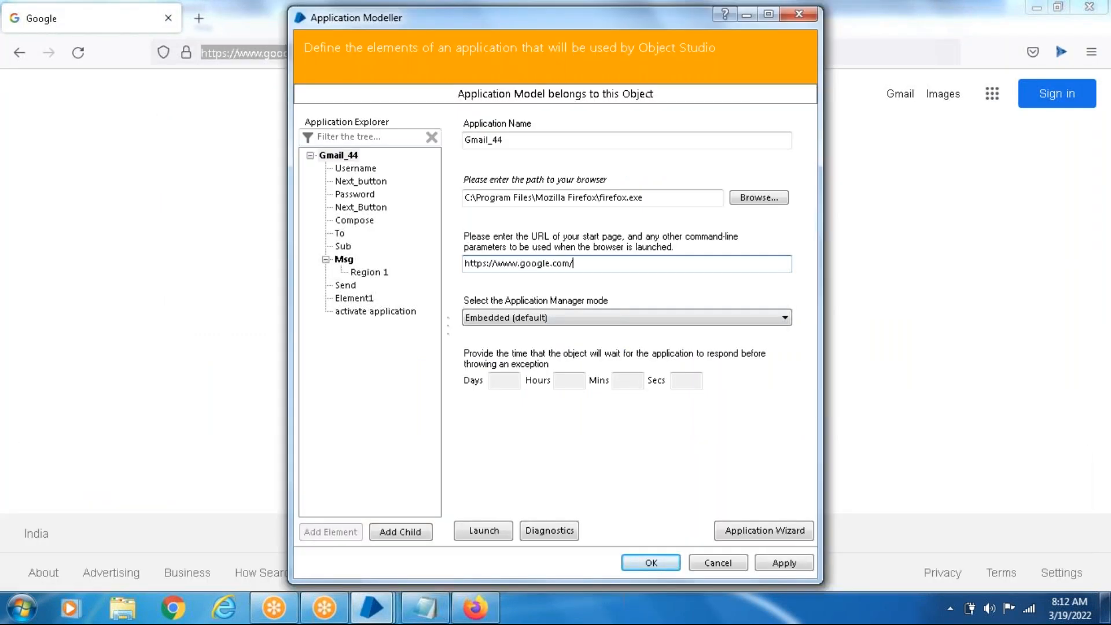
click(781, 562)
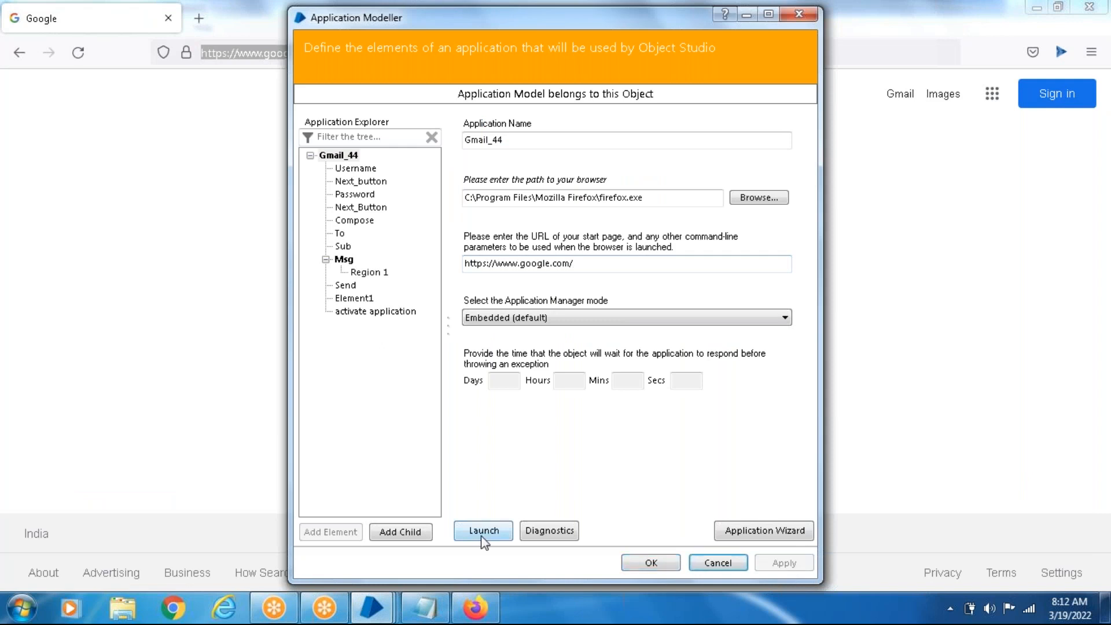
- Close the open Firefox tab and launch the application from the model, then add a new element below activate application
click(165, 19)
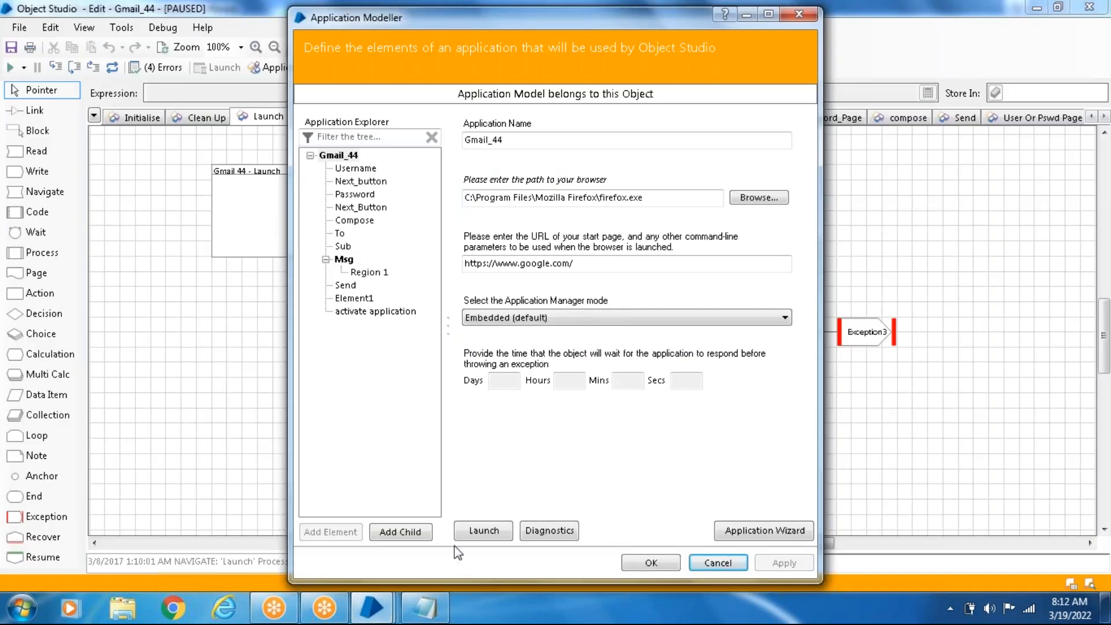
click(491, 533)
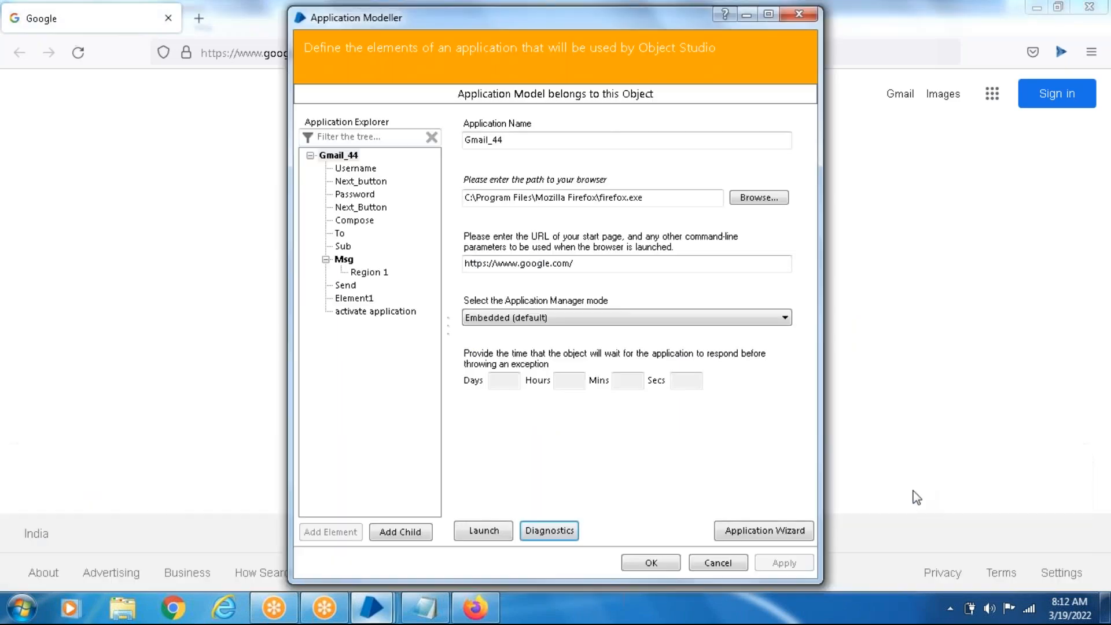
click(360, 316)
click(330, 532)
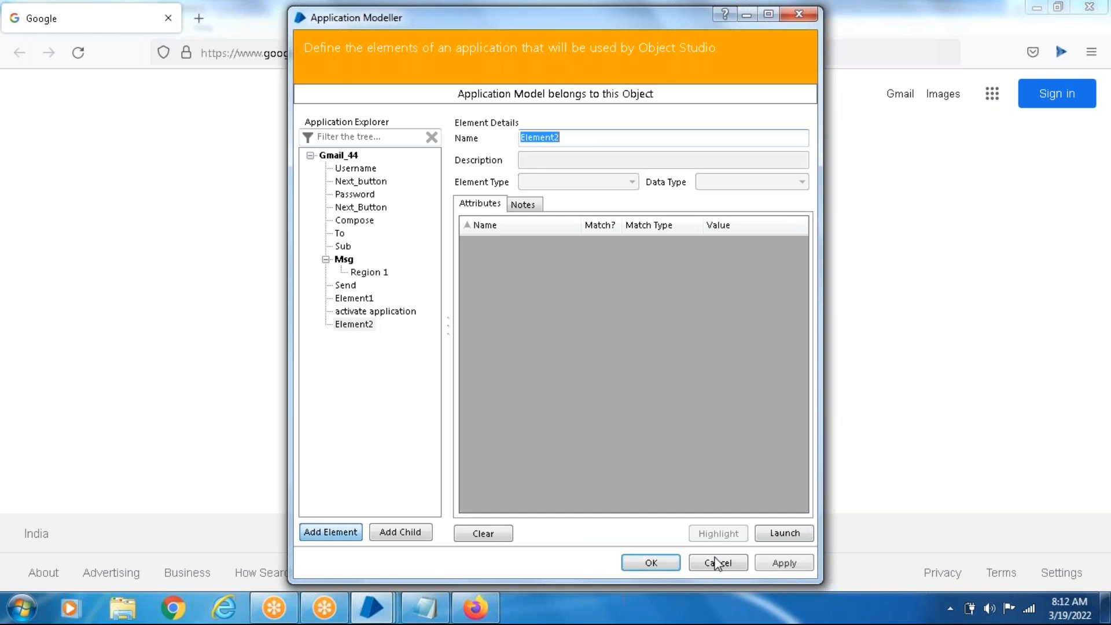
- Launch the application twice more from the new element's details, closing the Google tabs in Firefox until none is left
click(797, 537)
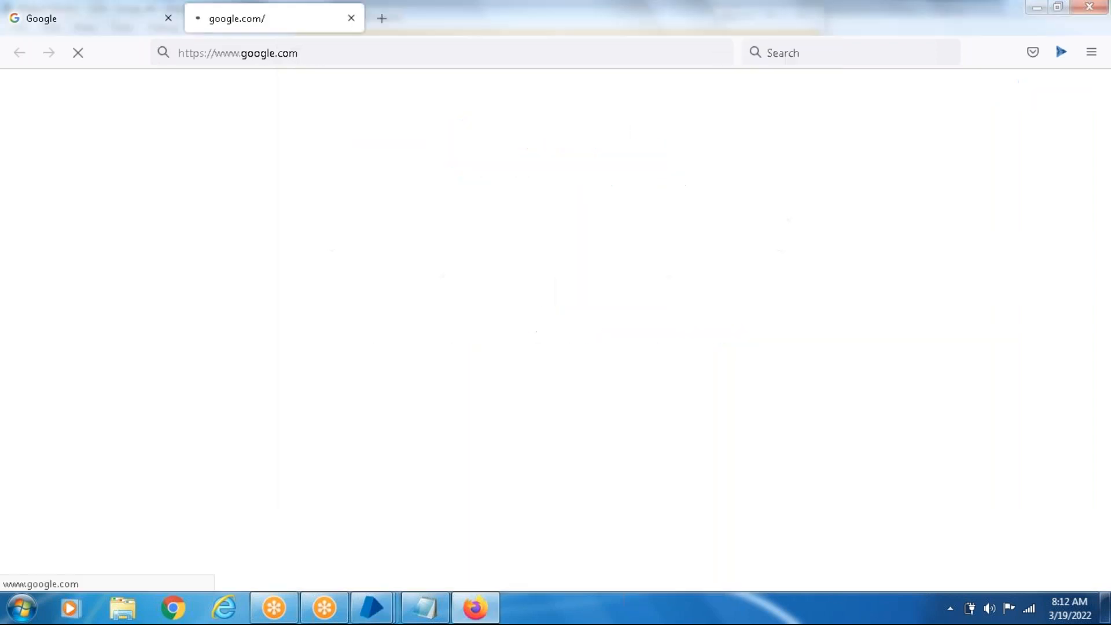
click(168, 18)
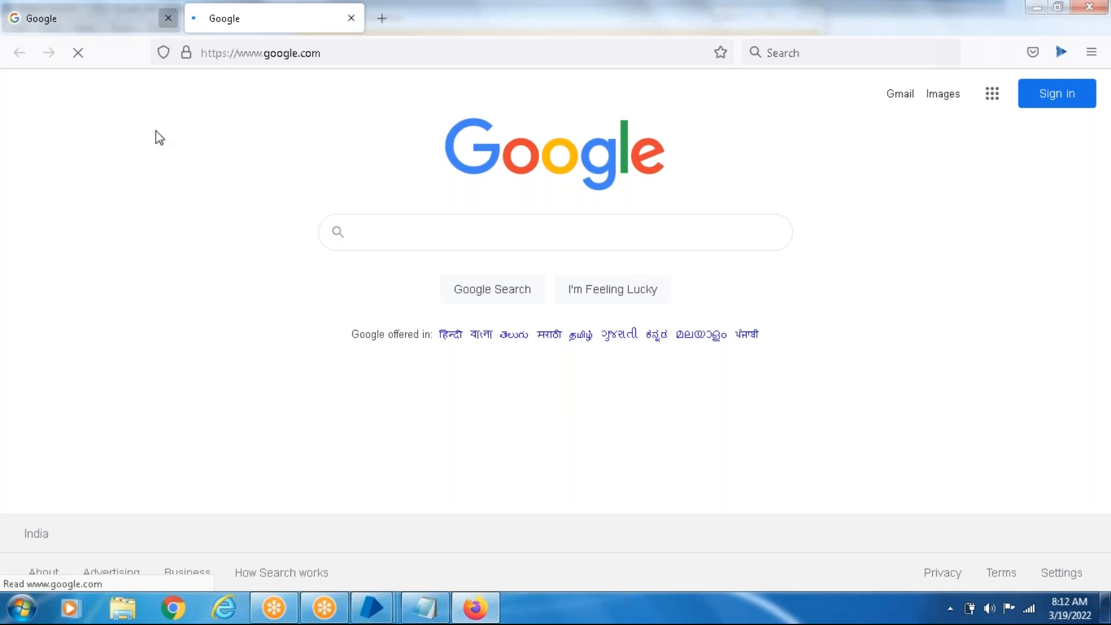
mouse_move(375, 610)
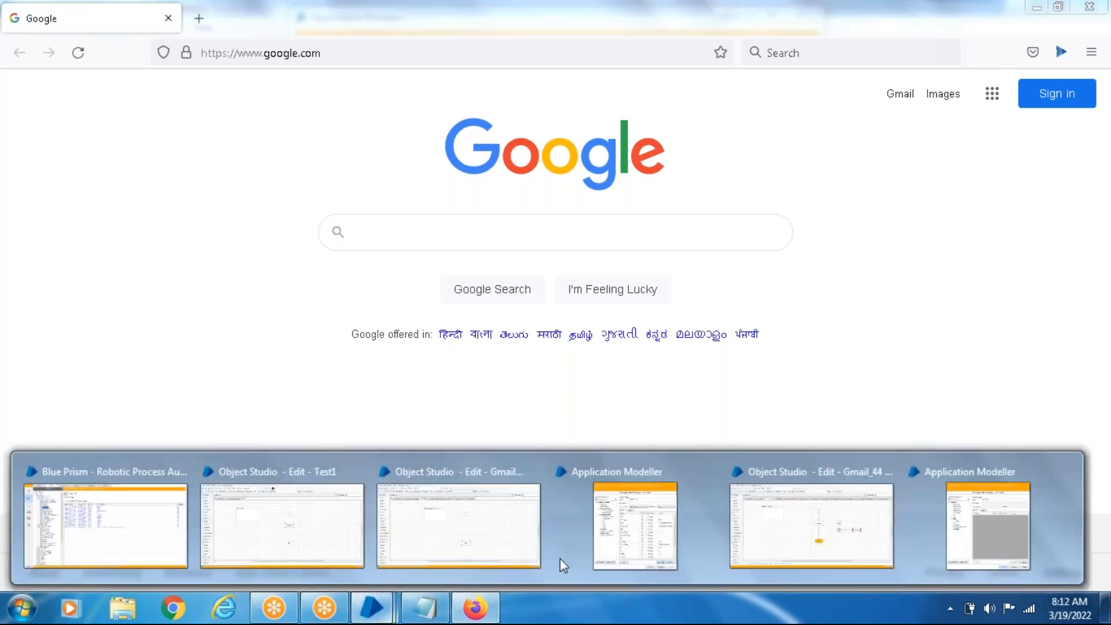
click(999, 541)
click(785, 534)
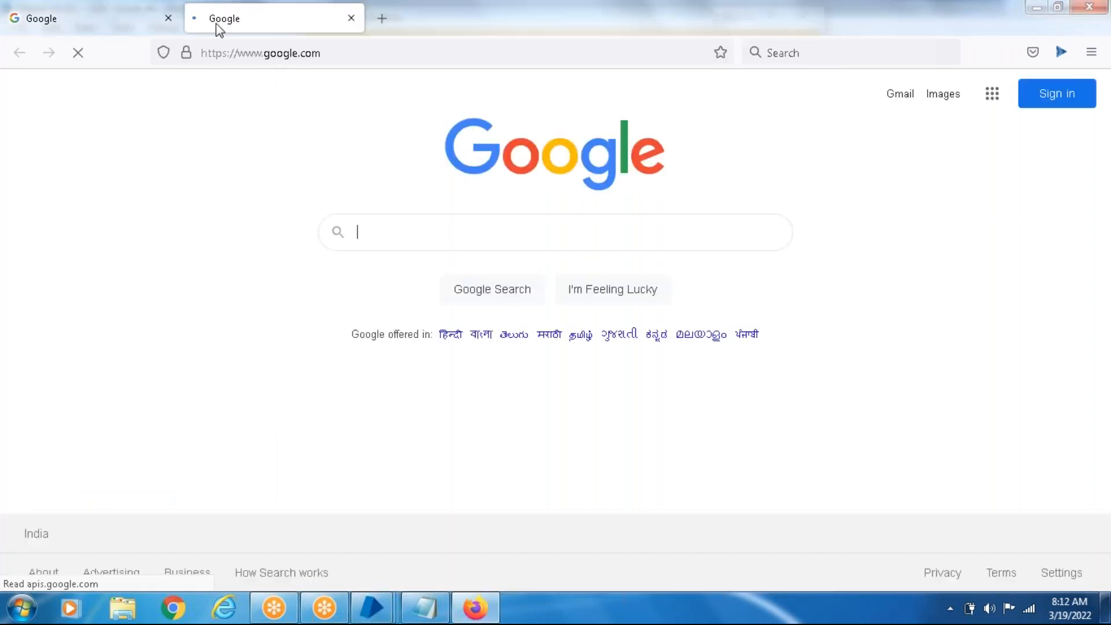
click(167, 18)
click(168, 17)
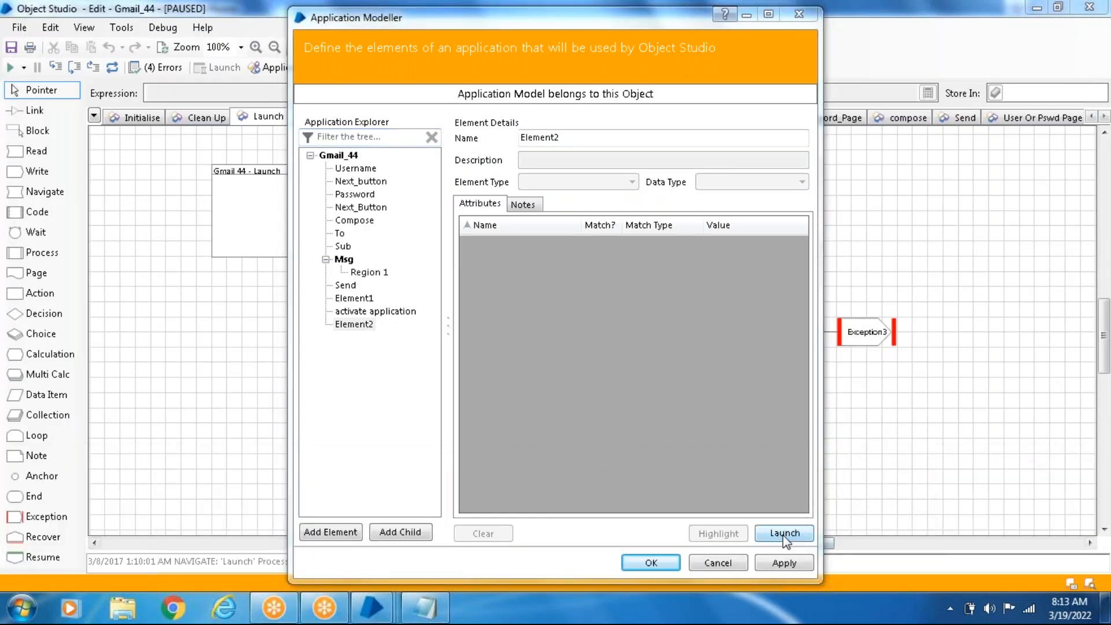
- Launch the application afresh, try the Blue Prism extension in Firefox, and return to the Gmail_44 Application Modeller
click(785, 535)
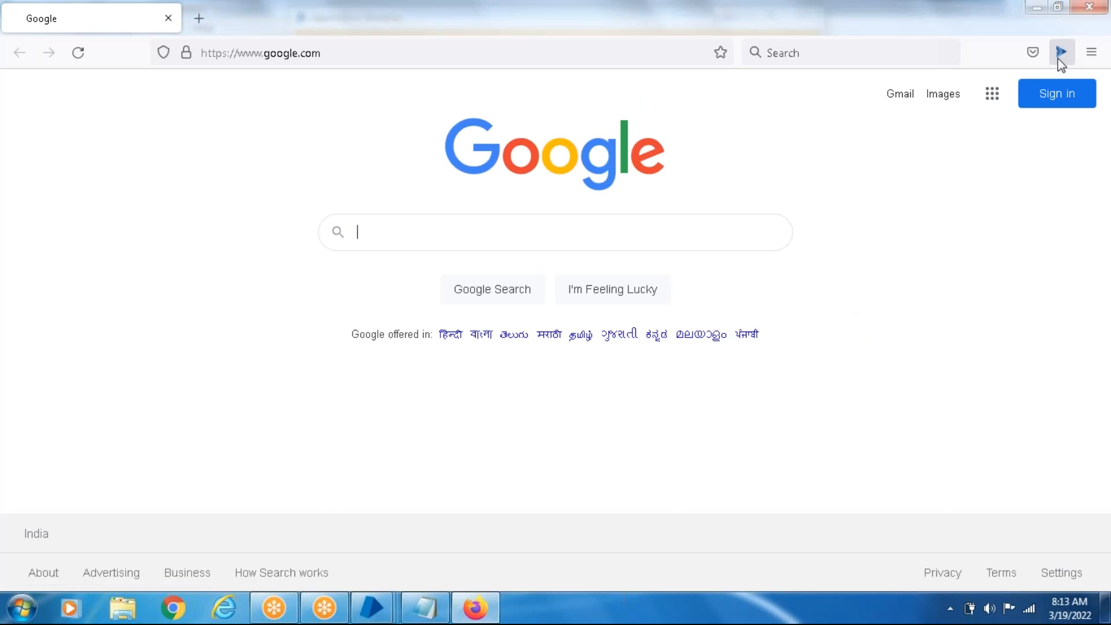
click(1058, 59)
mouse_move(373, 608)
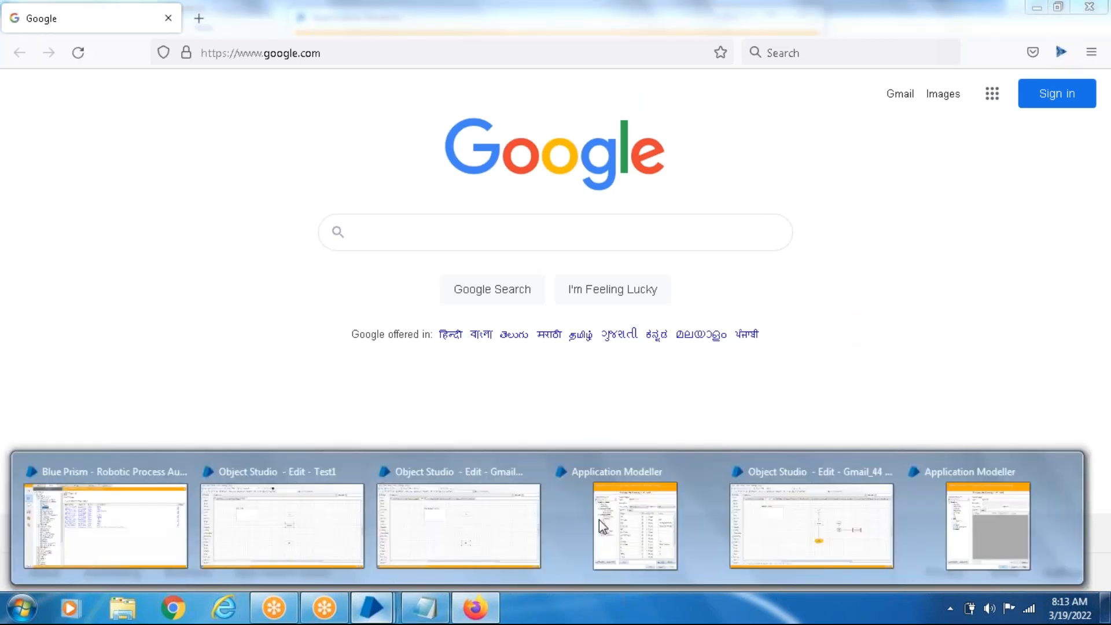
click(982, 547)
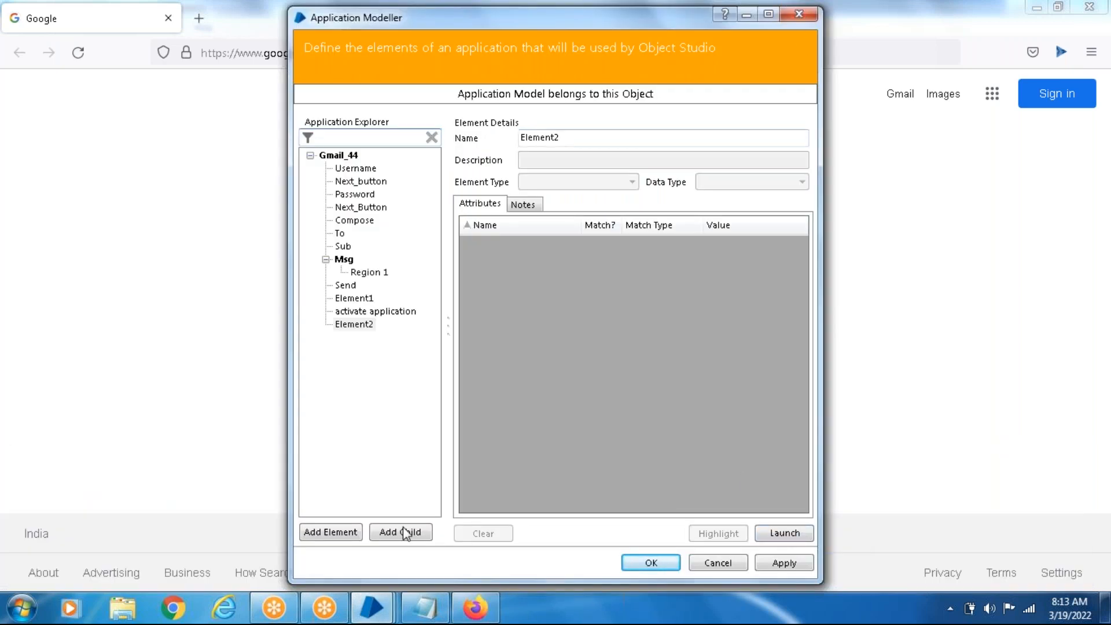
- Reopen the application wizard for Gmail_44, keep the browser launched from an executable file, and clear the browser path
click(339, 156)
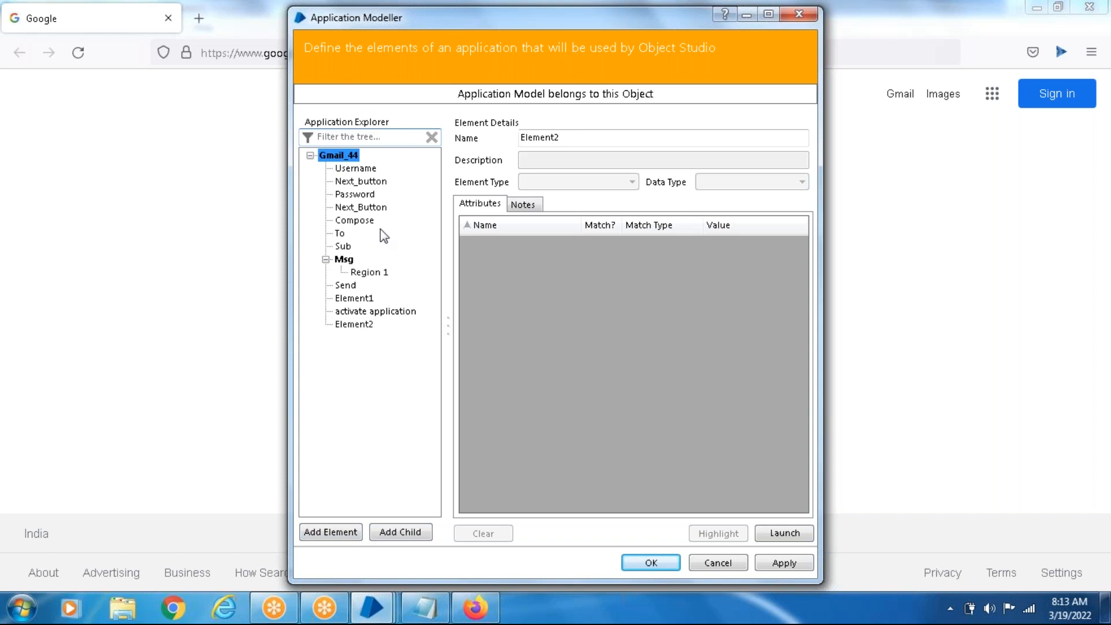
click(763, 538)
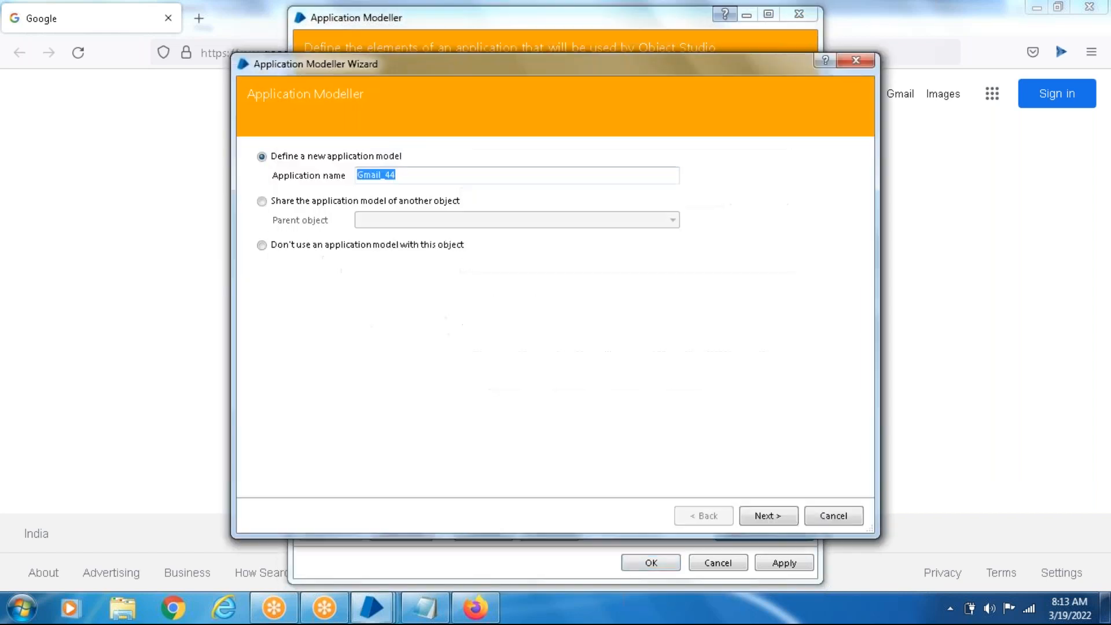
click(773, 519)
click(772, 519)
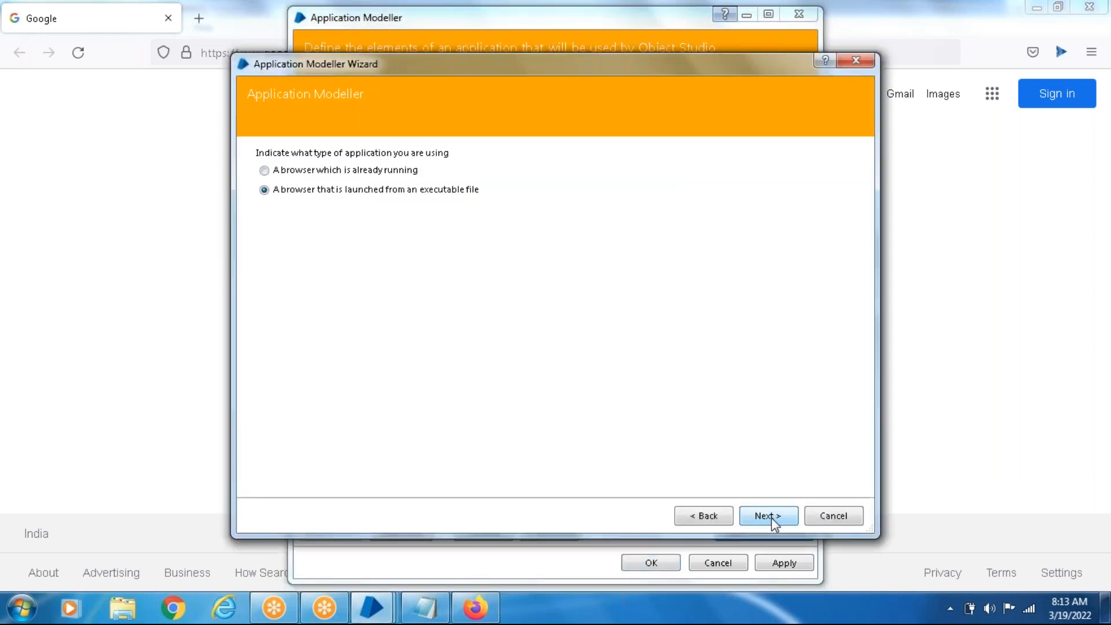
click(772, 519)
drag(440, 169, 7, 188)
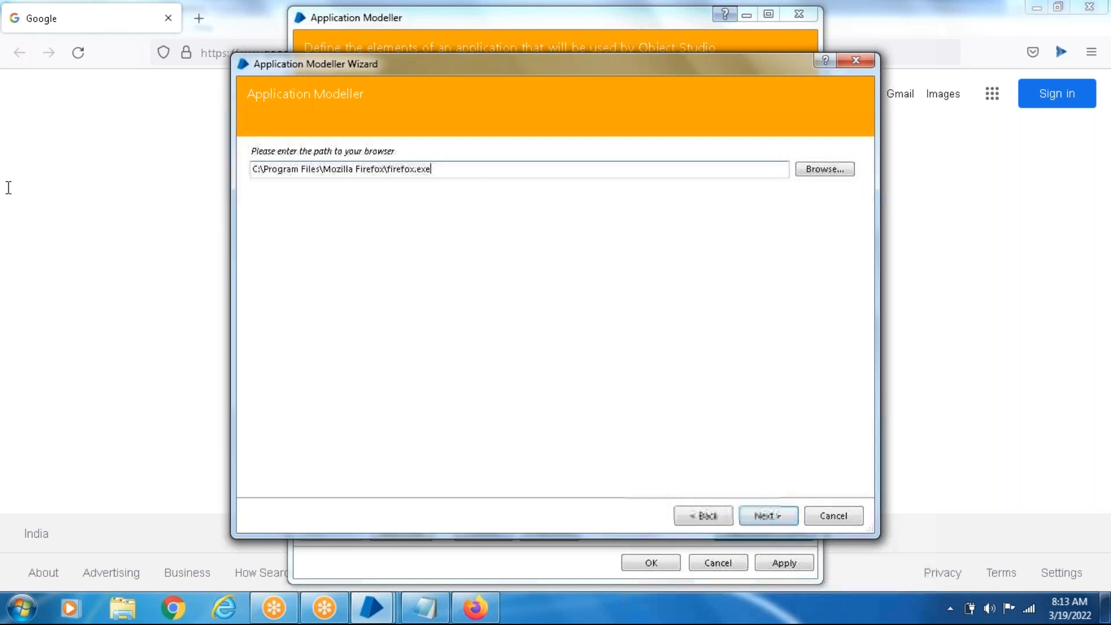
key(BackSpace)
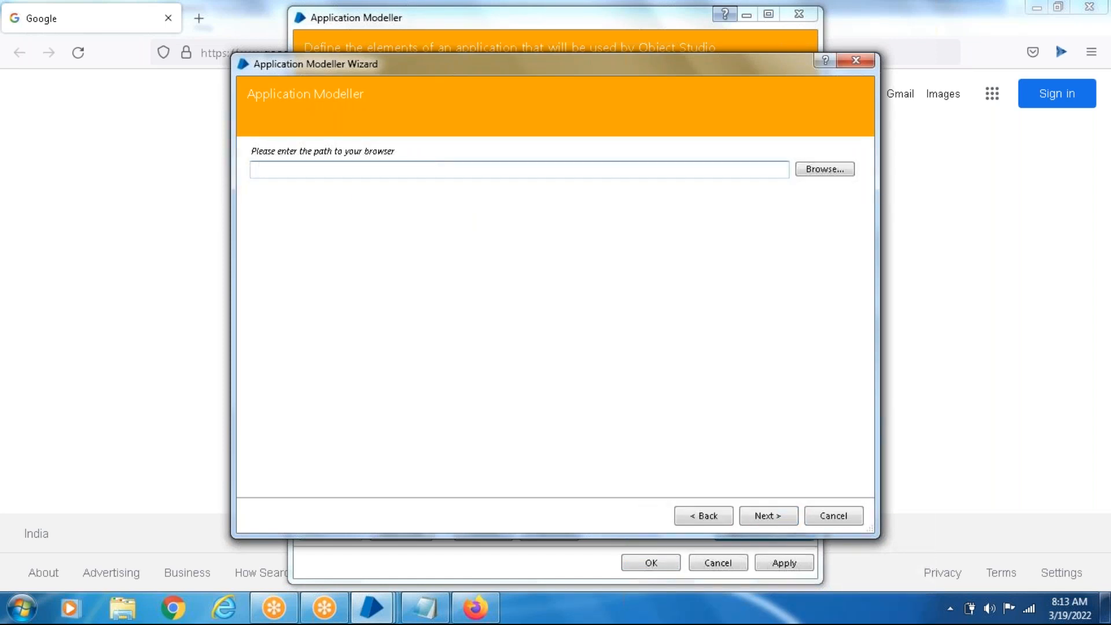
- Find Google Chrome among the installed programs and copy the target path from its shortcut properties
click(20, 617)
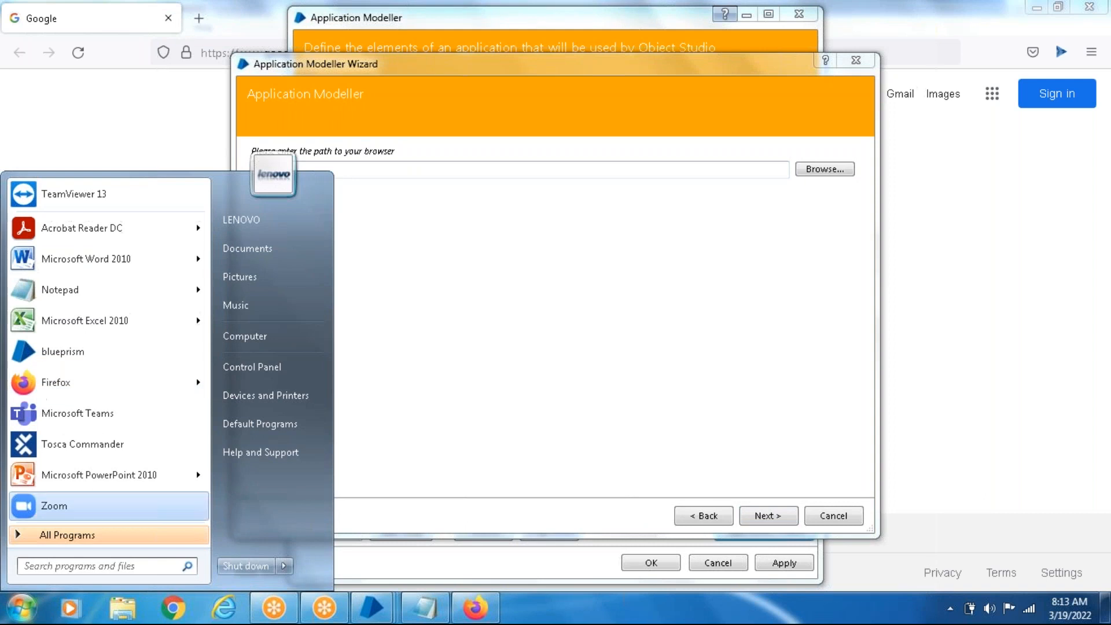
text(ch)
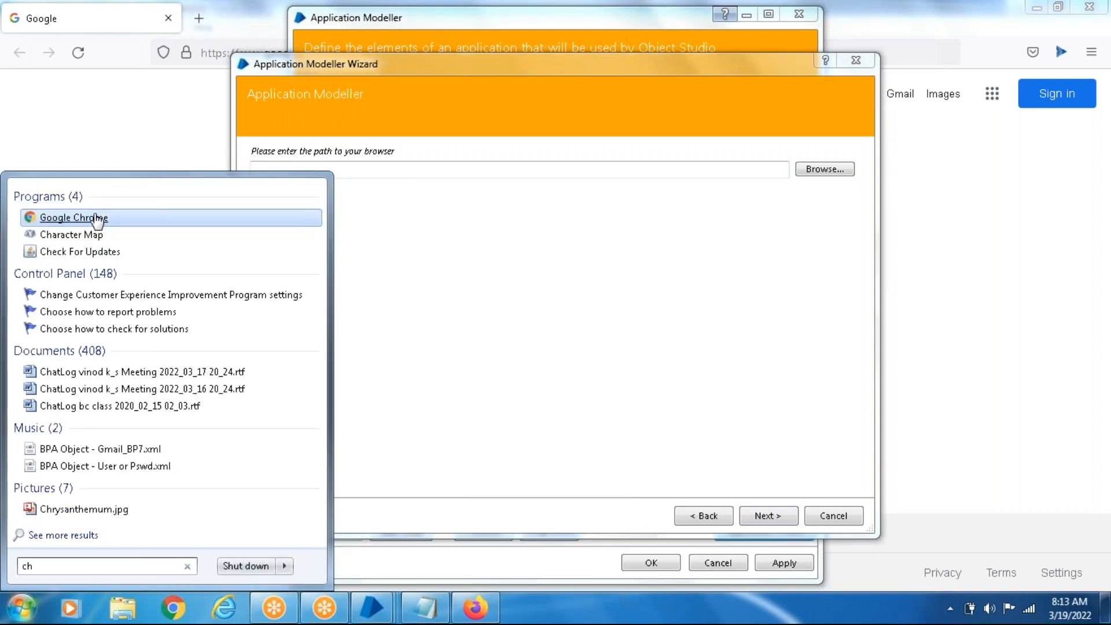
right_click(97, 220)
click(149, 580)
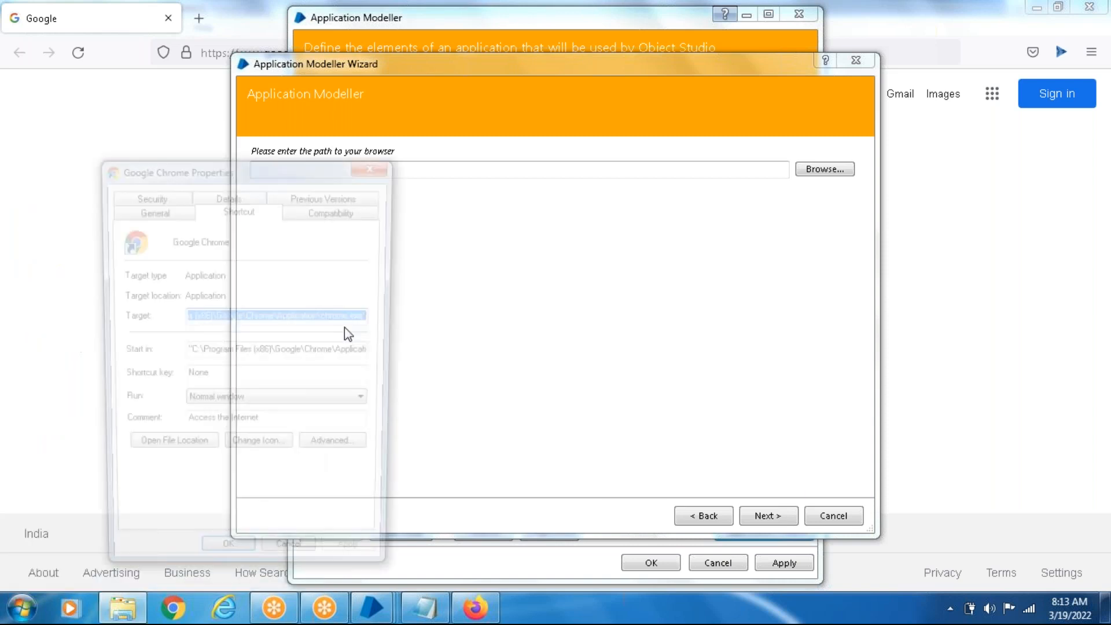
right_click(257, 323)
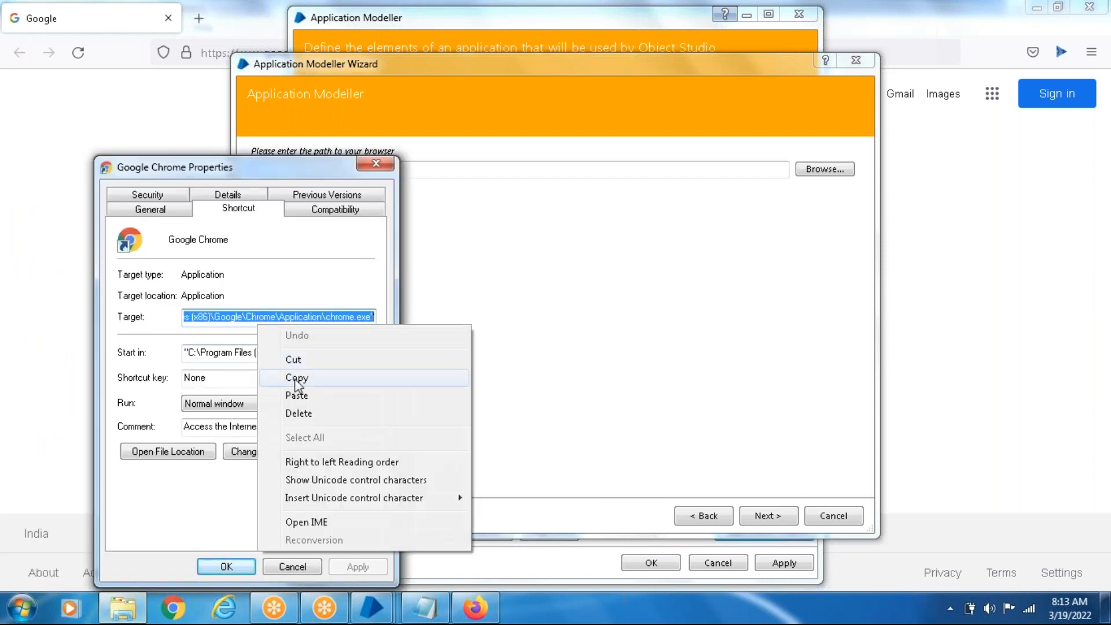
click(272, 377)
click(376, 165)
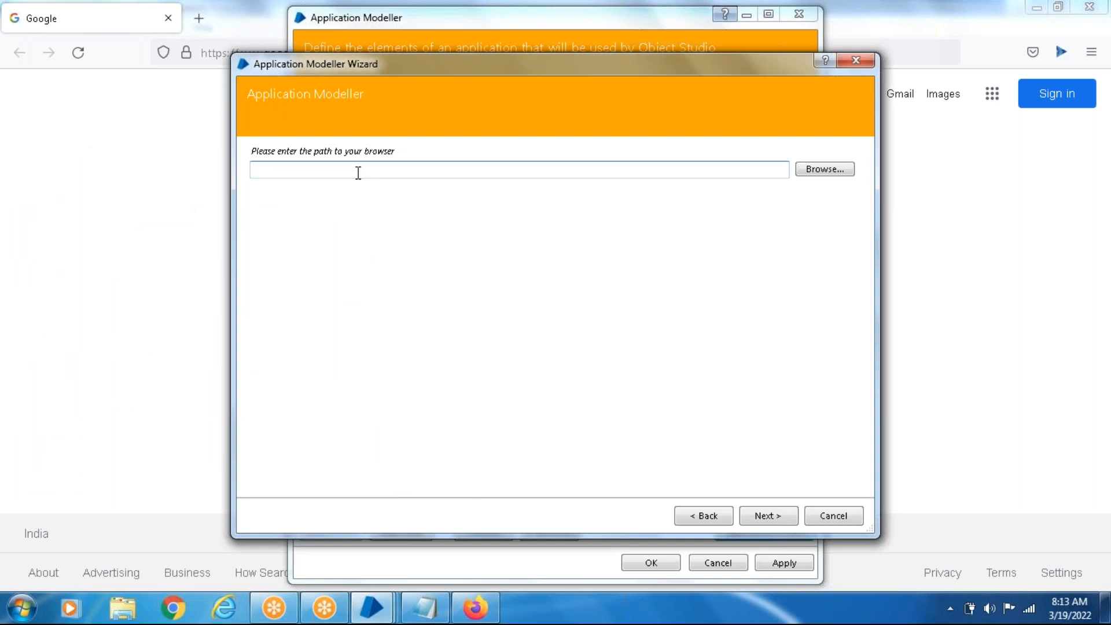
- Set the browser path to C:\Program Files (x86)\Google\Chrome\Application\chrome.exe without quotation marks and finish the wizard with the remaining settings kept
key(ctrl+v)
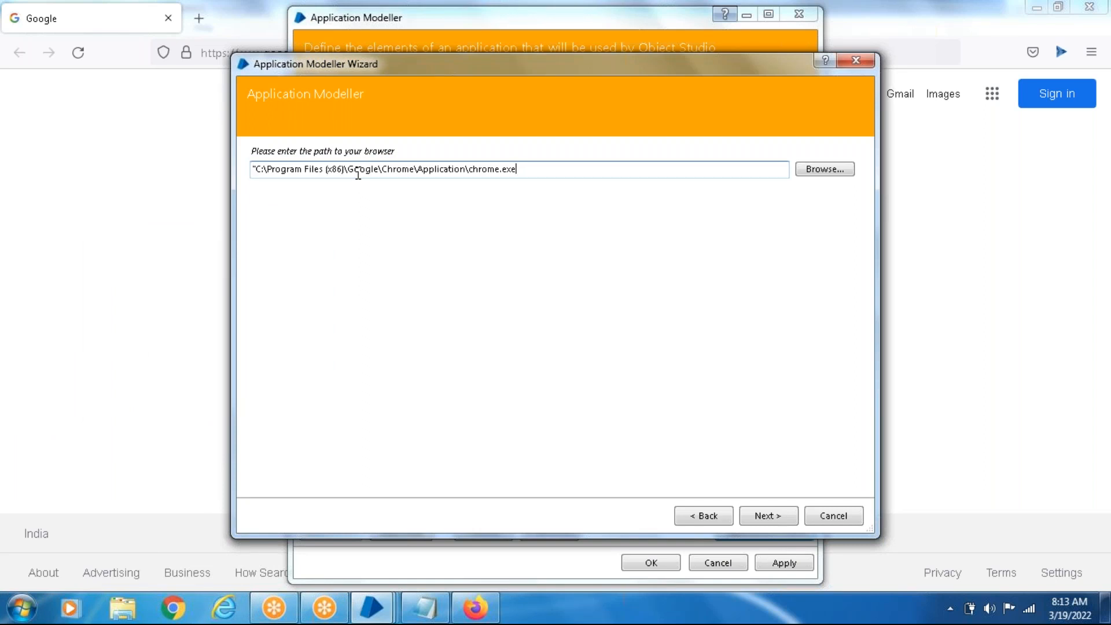
key(BackSpace)
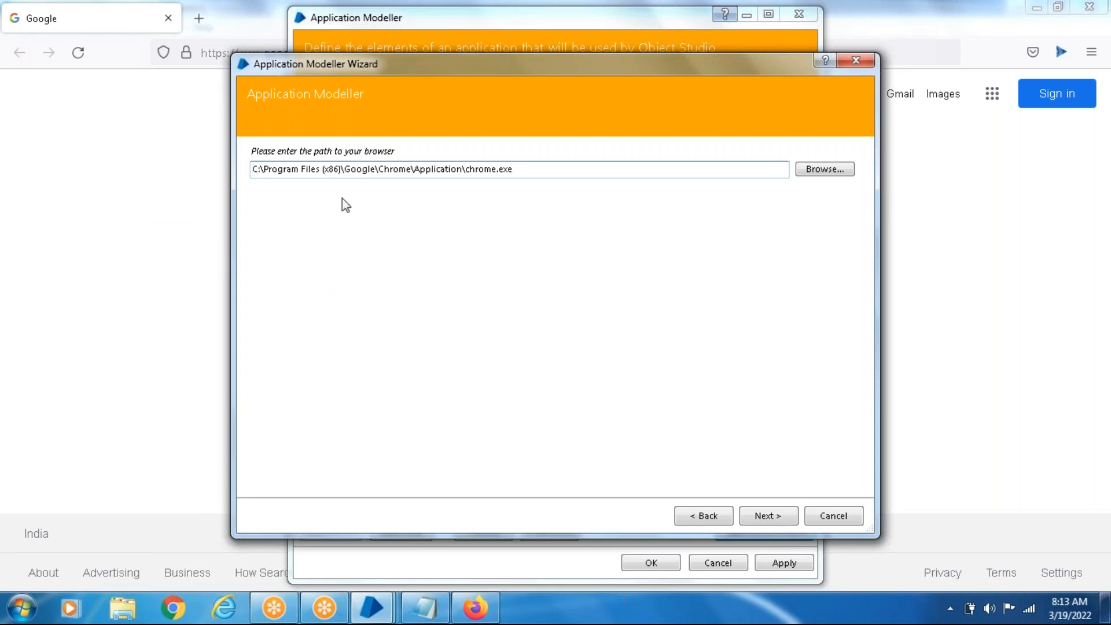
click(766, 521)
click(767, 522)
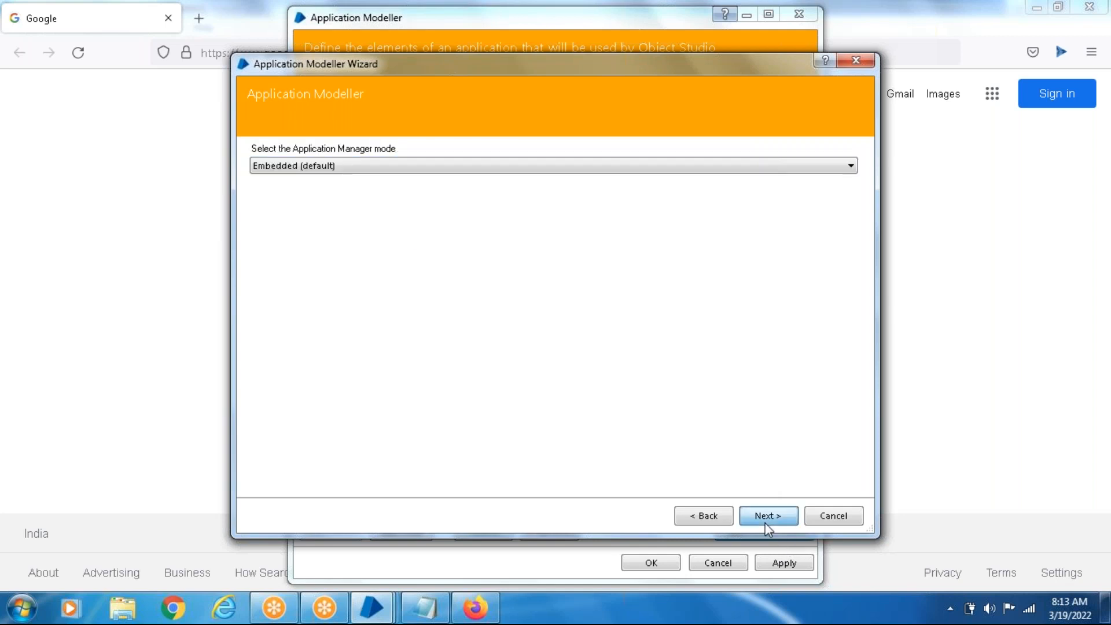
click(767, 522)
click(769, 523)
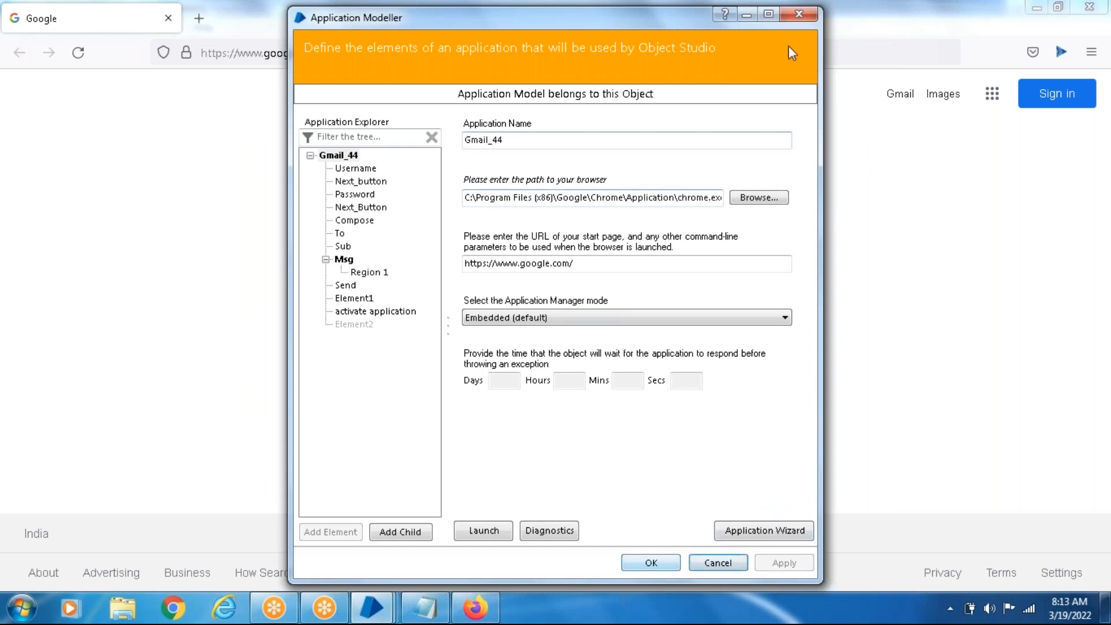
- Close Firefox, launch the Gmail_44 application in Chrome, maximize the browser window, and return to the Application Modeller
click(1090, 6)
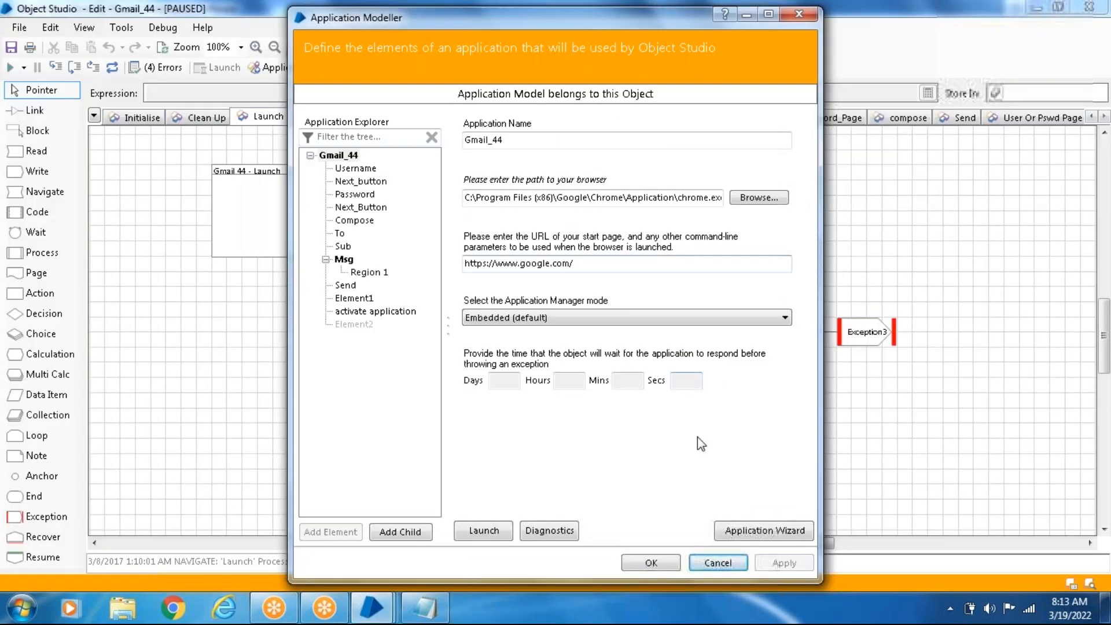
click(484, 530)
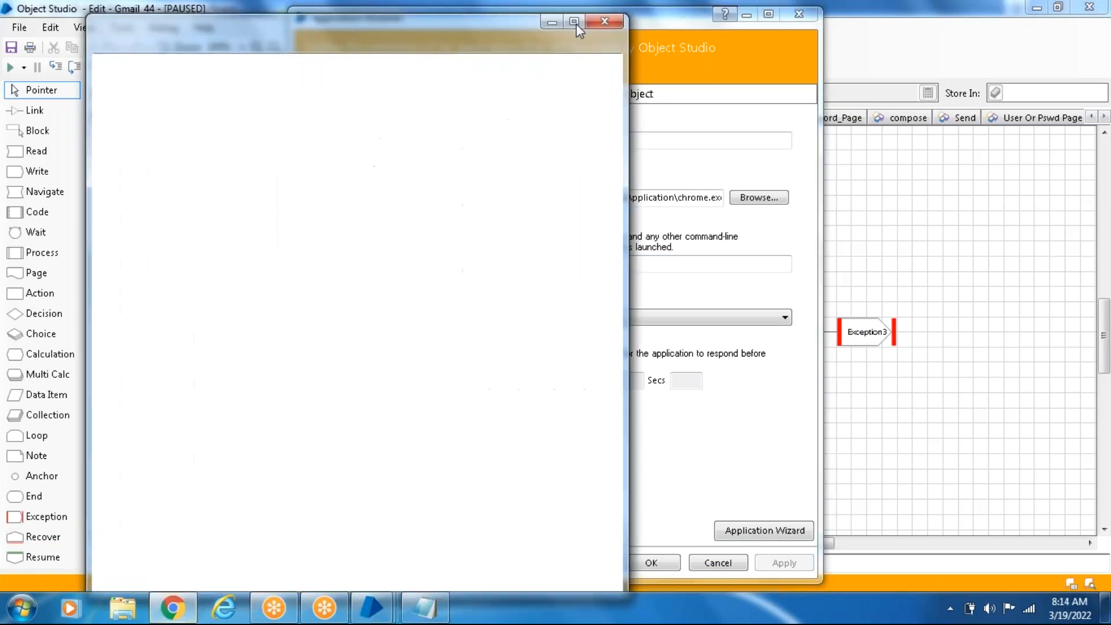
click(575, 23)
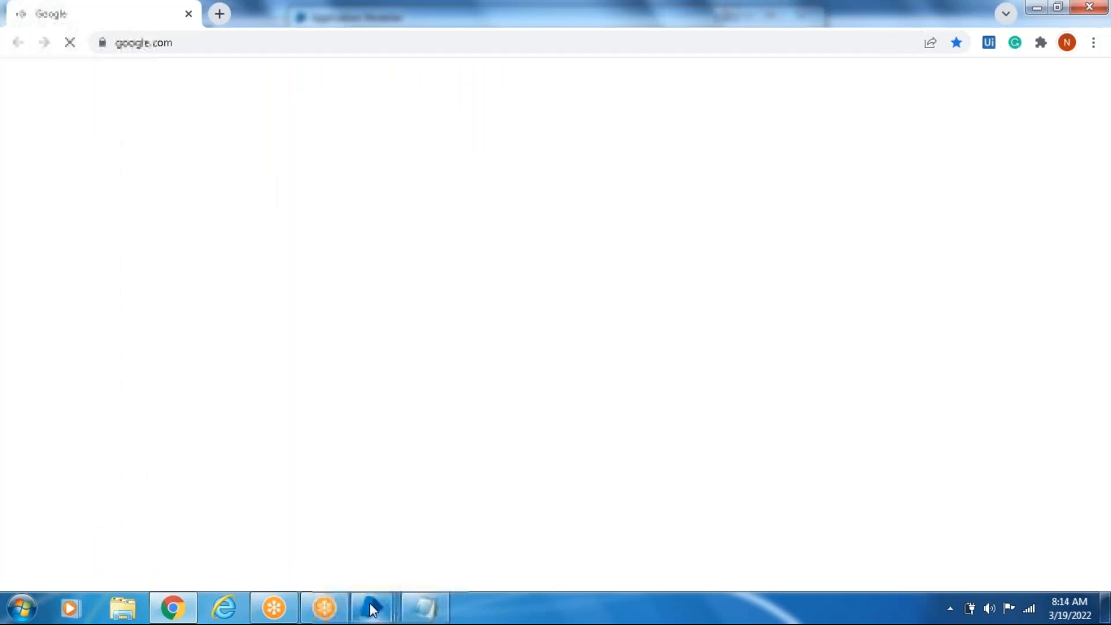
mouse_move(372, 608)
click(956, 564)
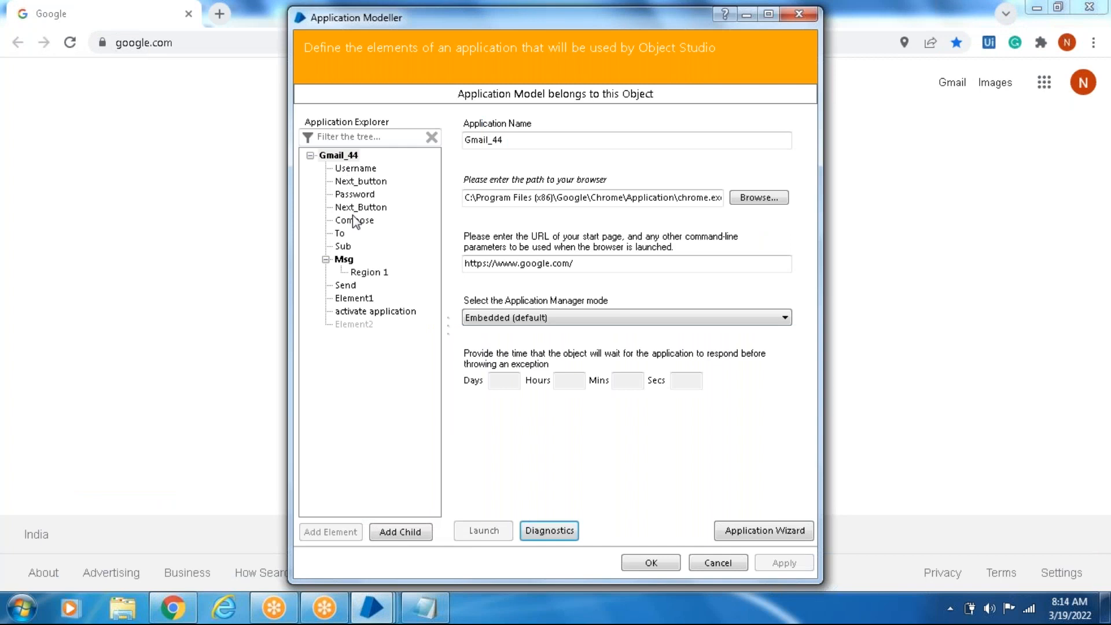
- Identify the Google search box as Element2, cycling through the spy modes and capturing it in Browser mode
click(353, 324)
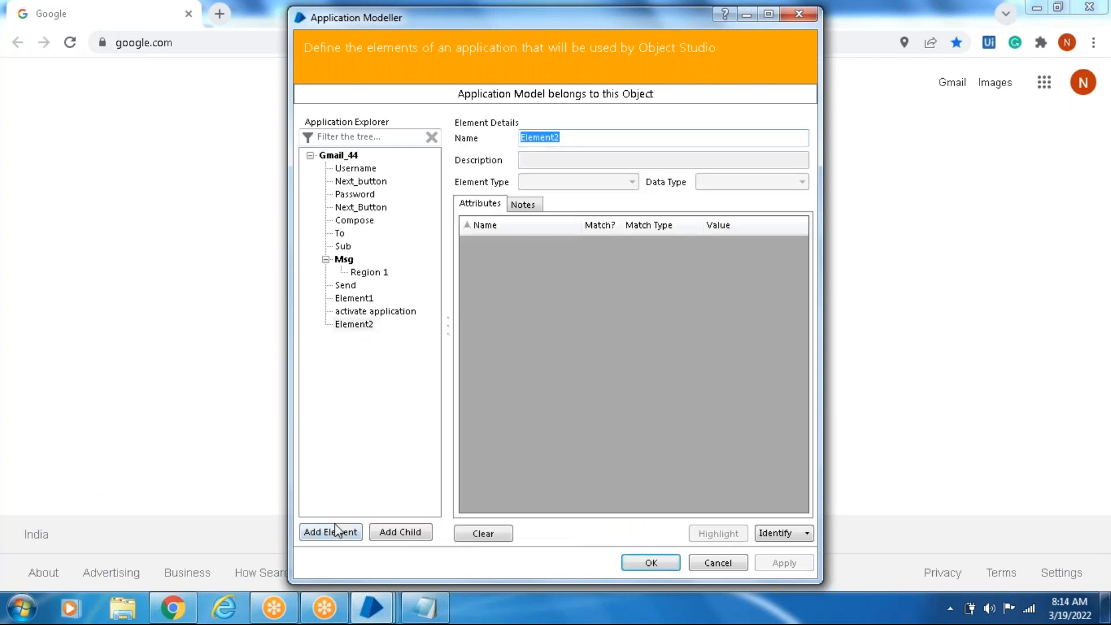
click(776, 533)
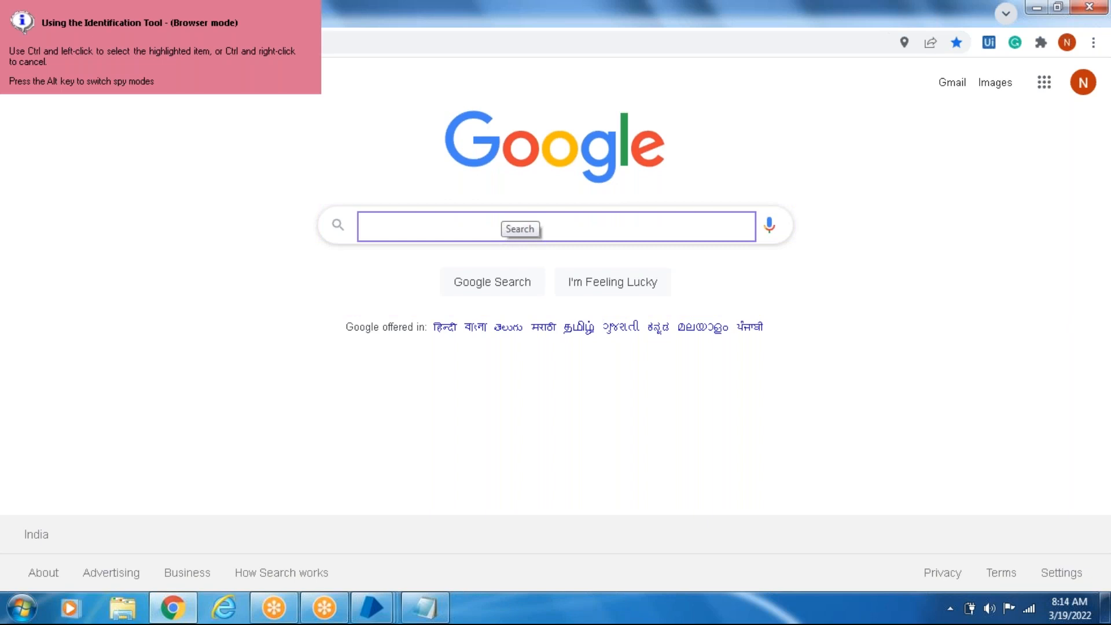
key(alt)
key(alt)
key(alt)
key(alt)
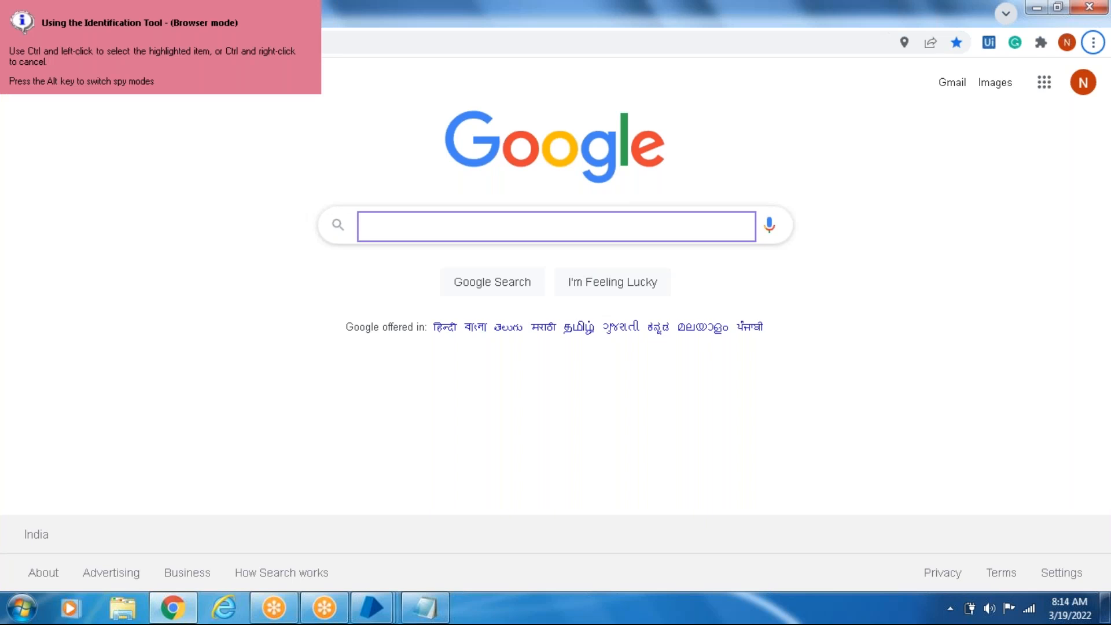
ctrl+click(498, 214)
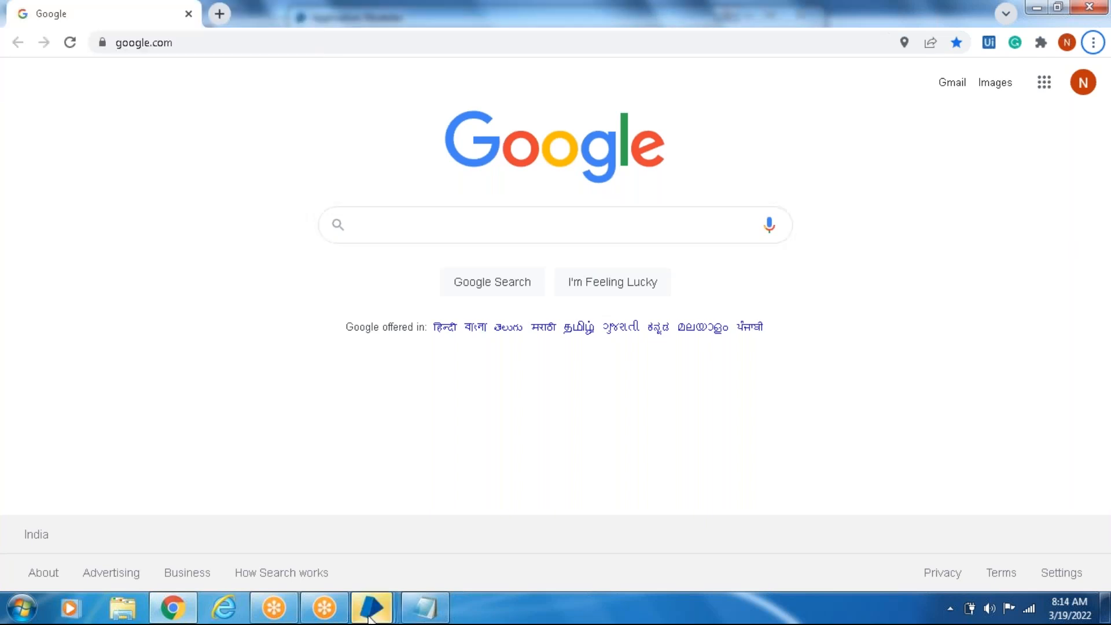
- Return to the Application Modeller to view Element2's captured attributes, and close the modeller
click(372, 608)
click(936, 523)
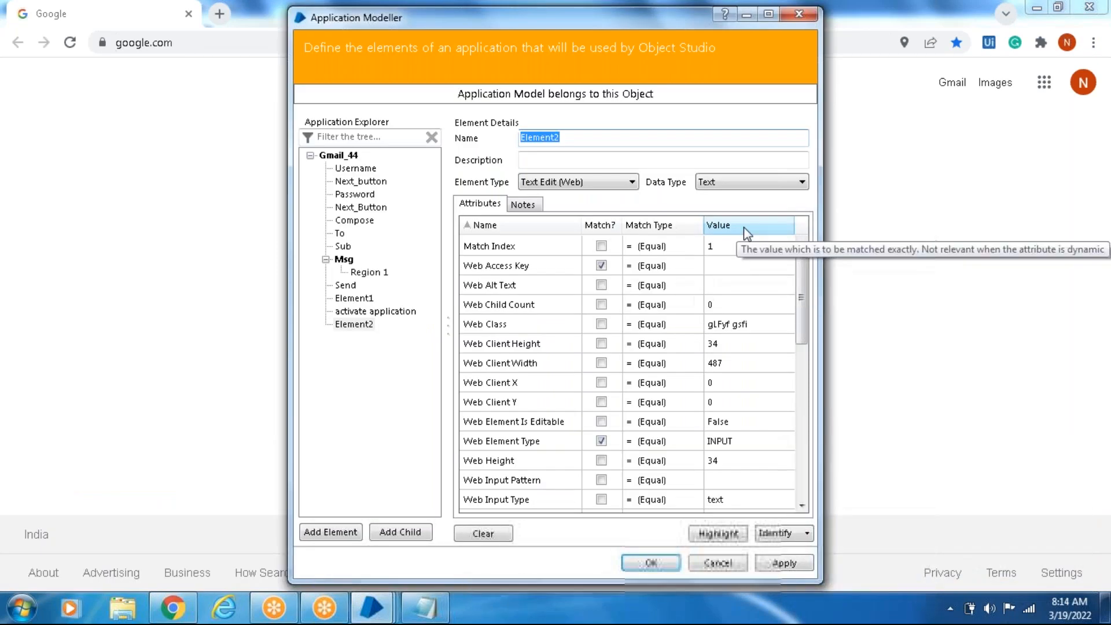
click(809, 14)
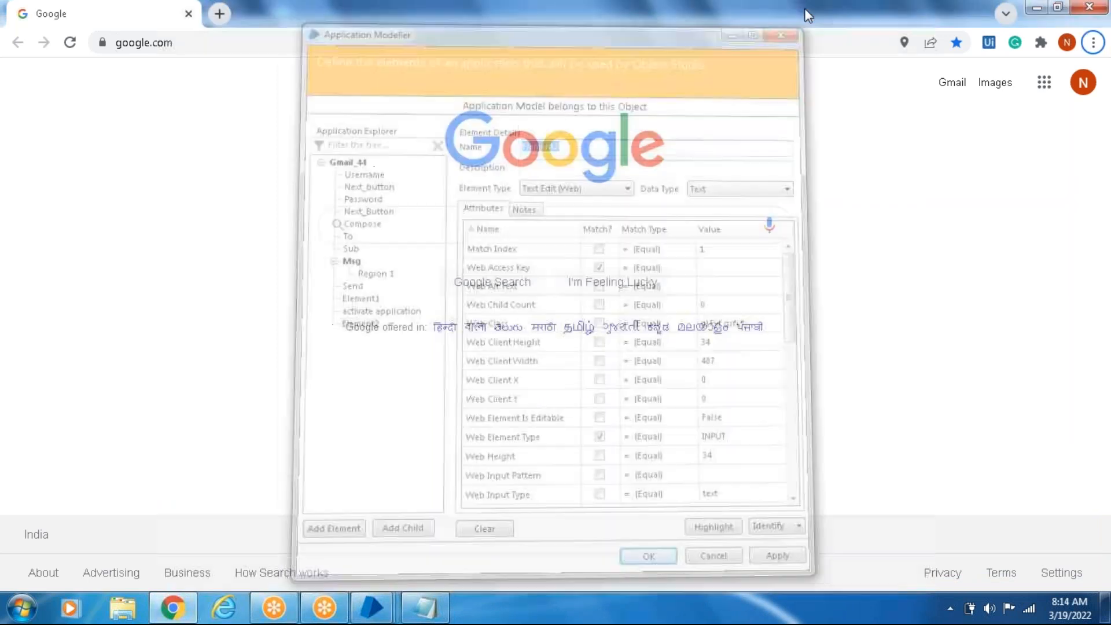